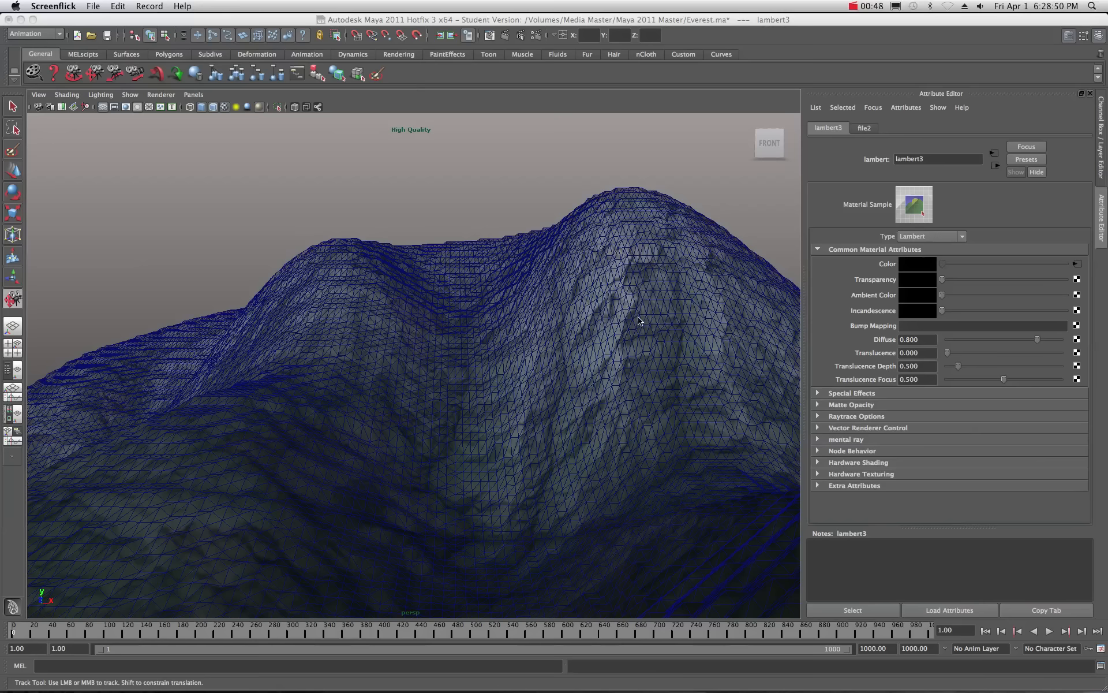
- View the mountain render in the Render View, close that window and minimize the Maya scene
{"action": "left_click_drag", "start_coordinate": [1107, 61], "coordinate": [344, 52]}
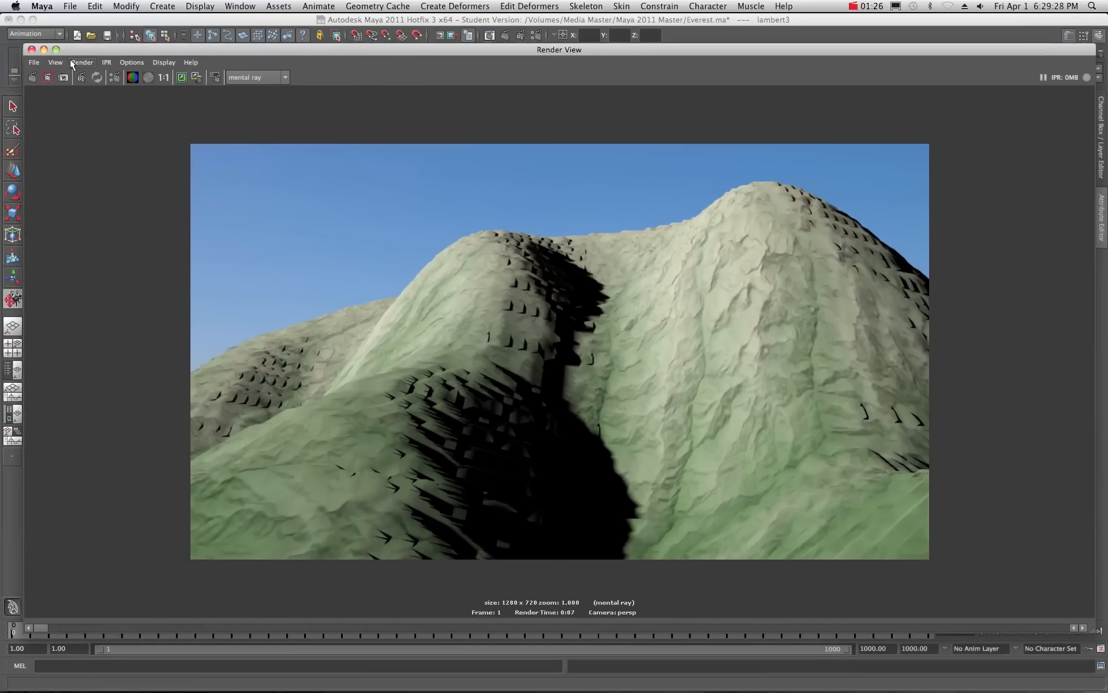
{"action": "left_click", "coordinate": [31, 50]}
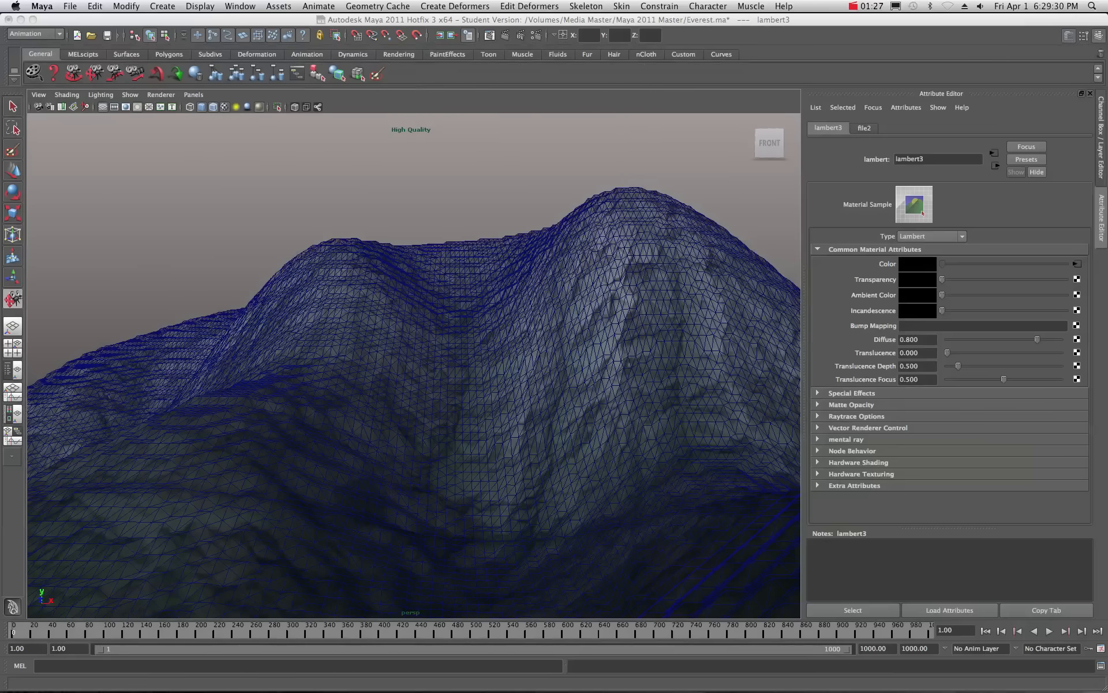
{"action": "left_click", "coordinate": [22, 20]}
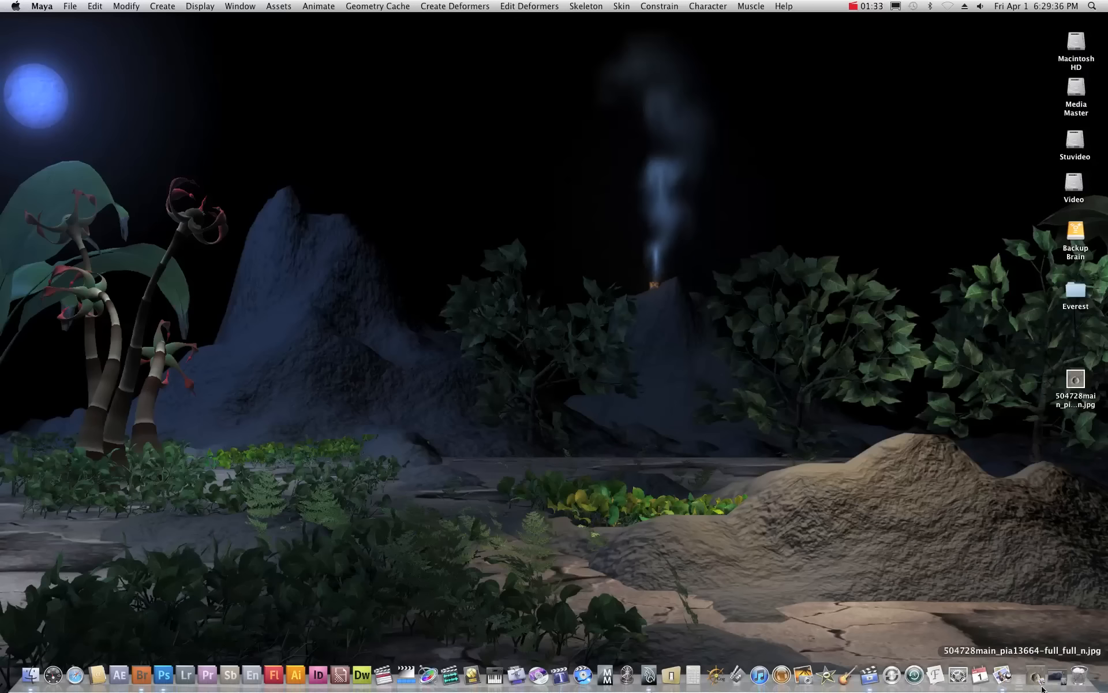
- View the crater image 504728main_pia13664-full_full_n.jpg in Preview and minimize its window
{"action": "left_click", "coordinate": [1035, 681]}
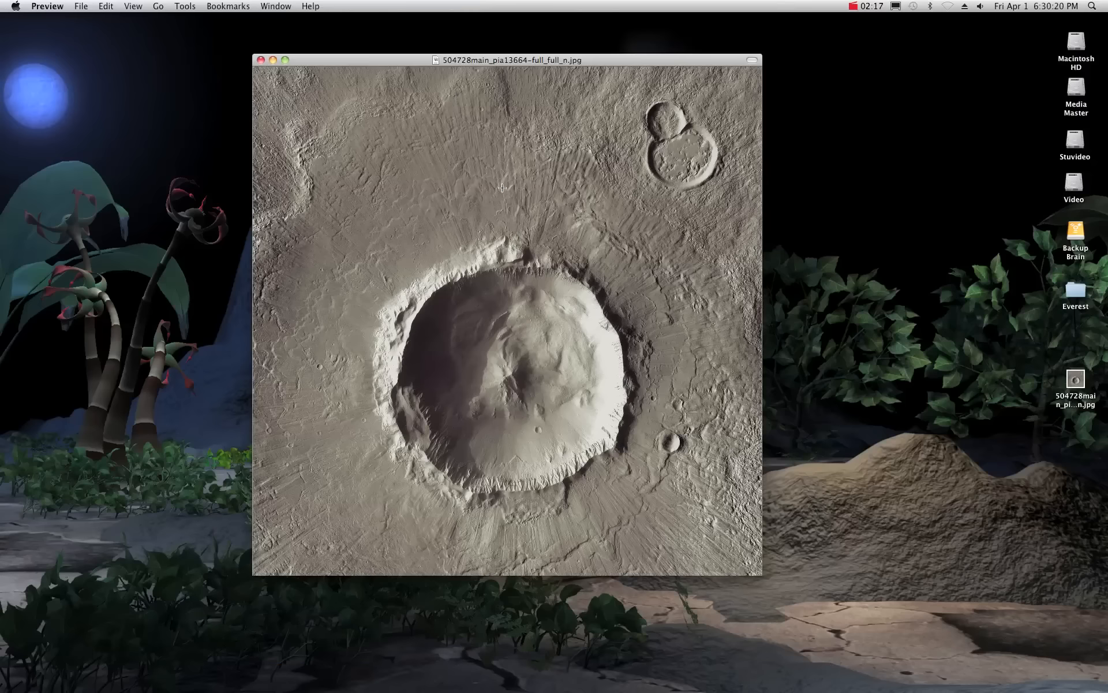
{"action": "left_click", "coordinate": [273, 60]}
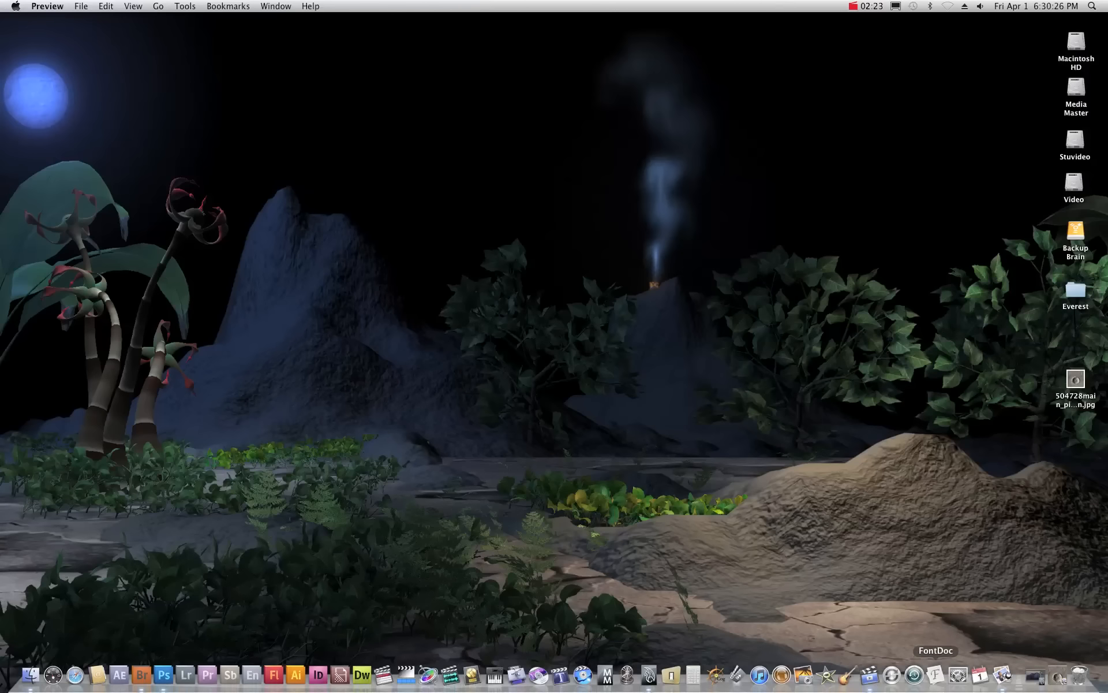
- Switch to Photoshop and look through the layers of Everest_Terrain_Tutorial.psd, from Original Image up to Custom Color Map
{"action": "left_click", "coordinate": [168, 681]}
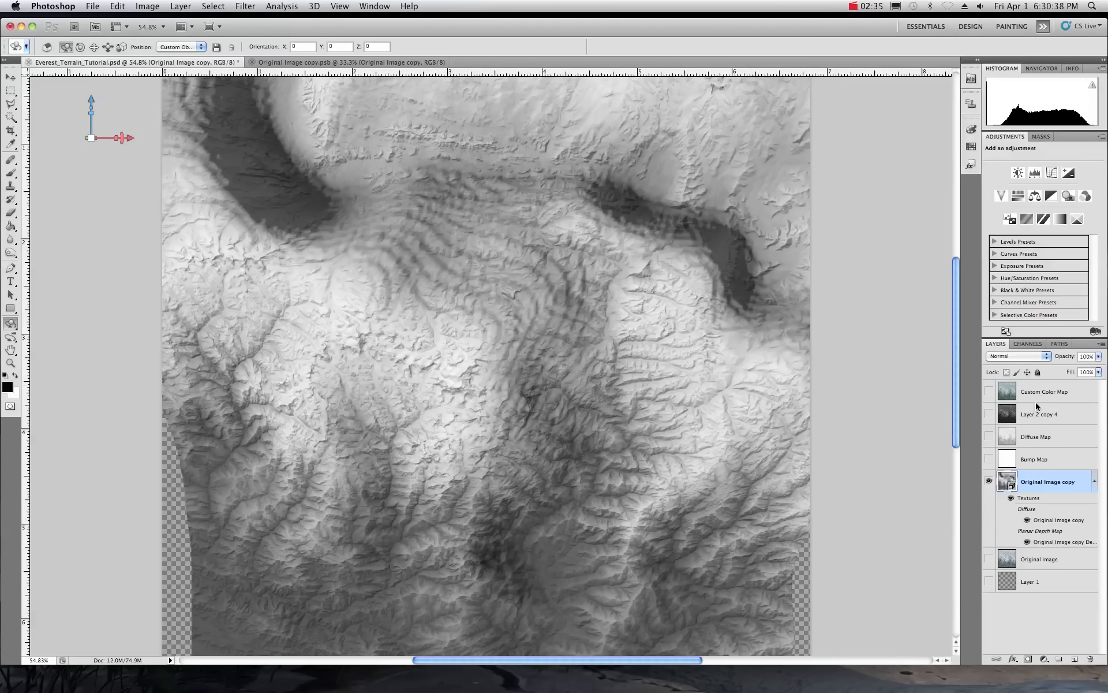
{"action": "left_click", "coordinate": [1044, 562]}
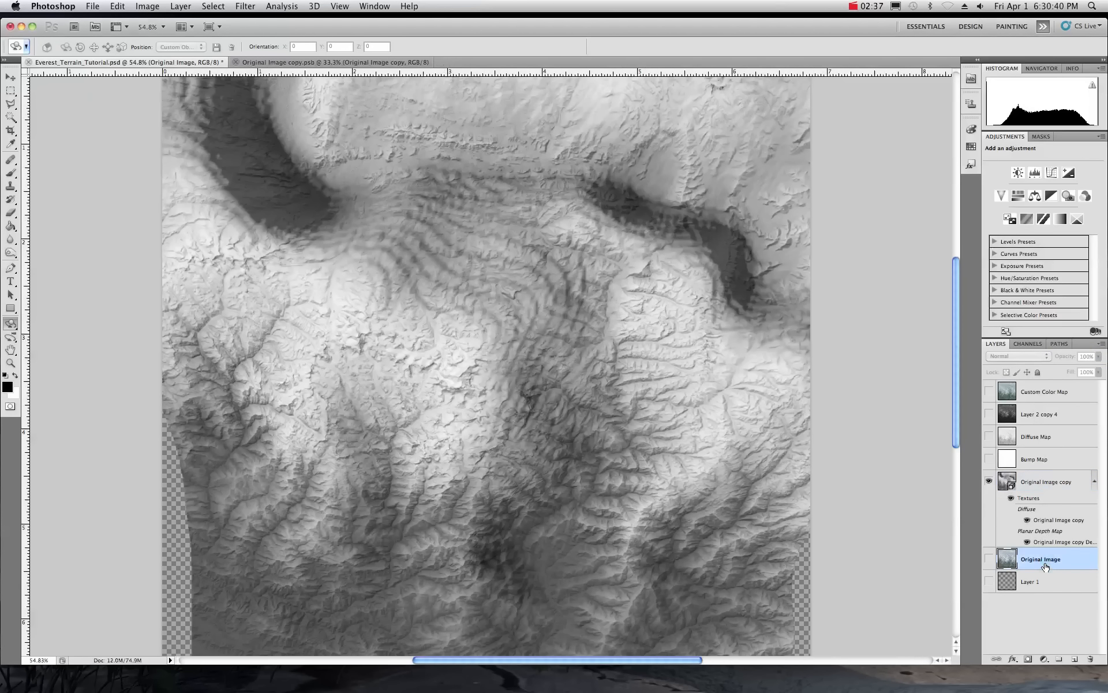
{"action": "left_click", "coordinate": [990, 560]}
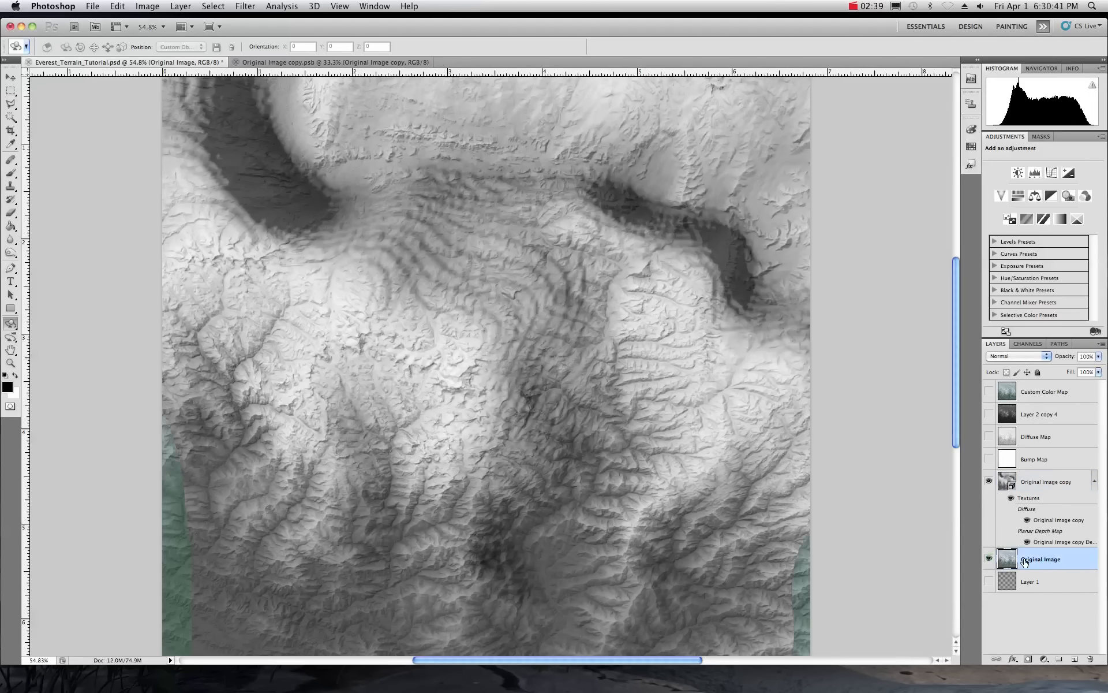
{"action": "left_click", "coordinate": [989, 560]}
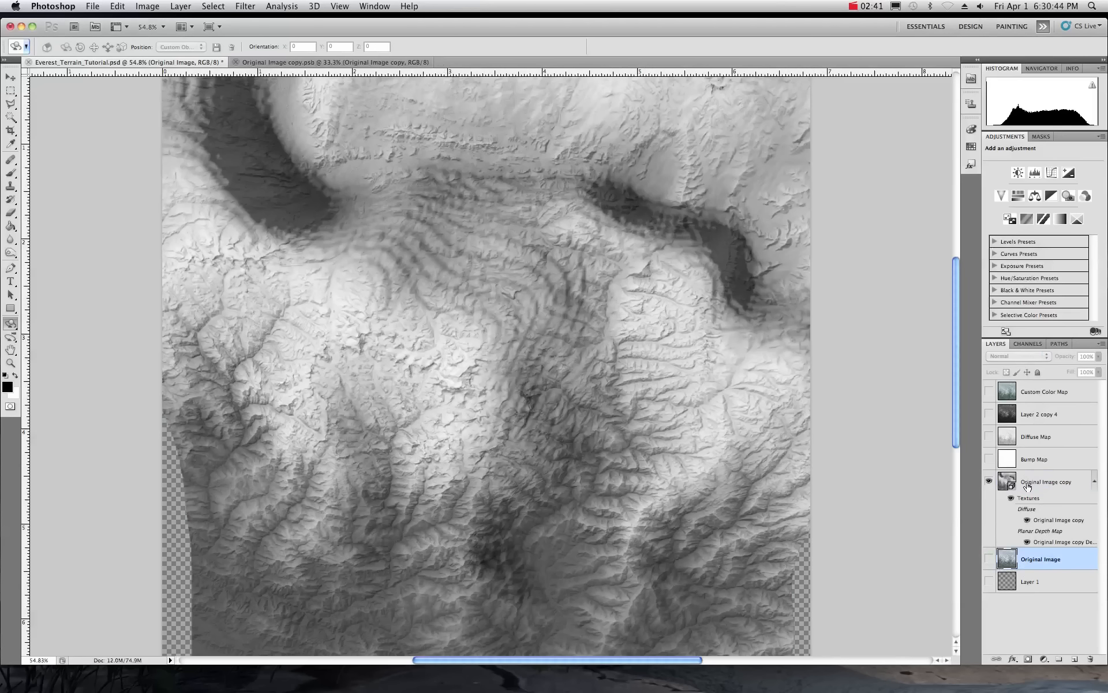
{"action": "left_click", "coordinate": [1039, 479]}
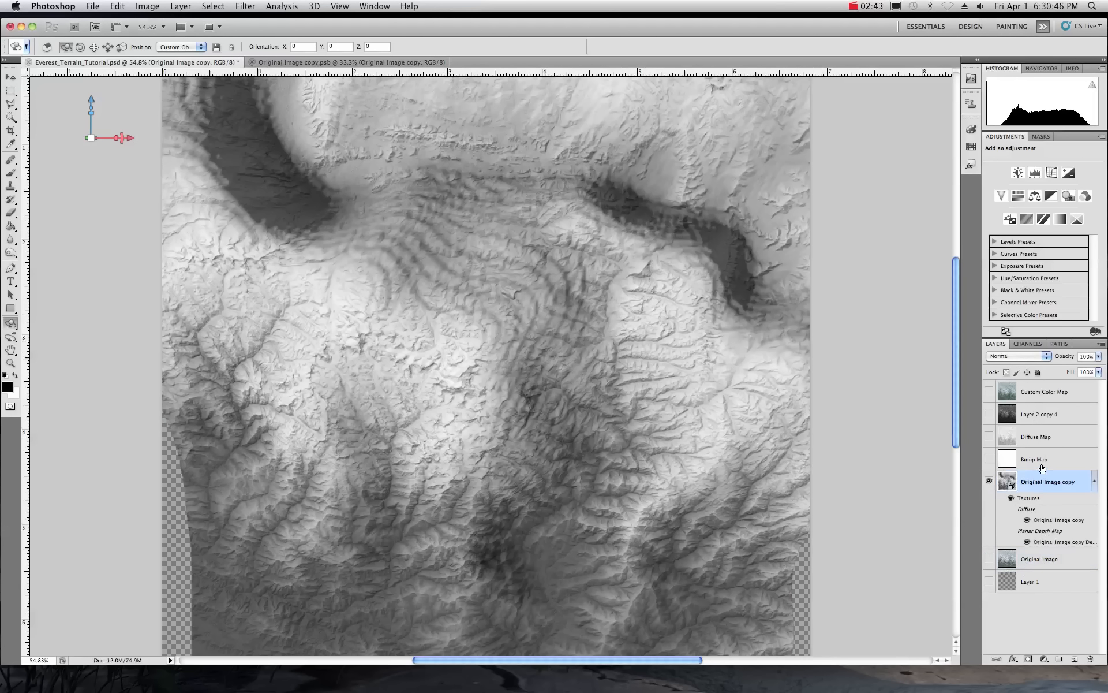
{"action": "left_click", "coordinate": [1042, 459]}
{"action": "left_click", "coordinate": [1039, 436]}
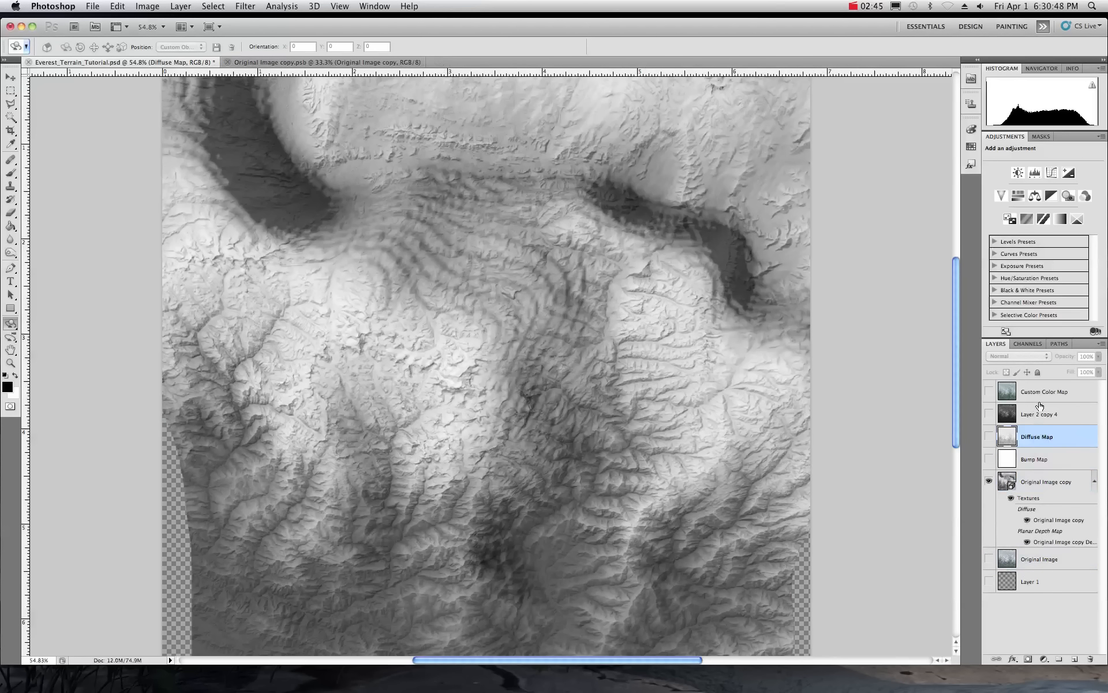
{"action": "left_click", "coordinate": [1041, 414]}
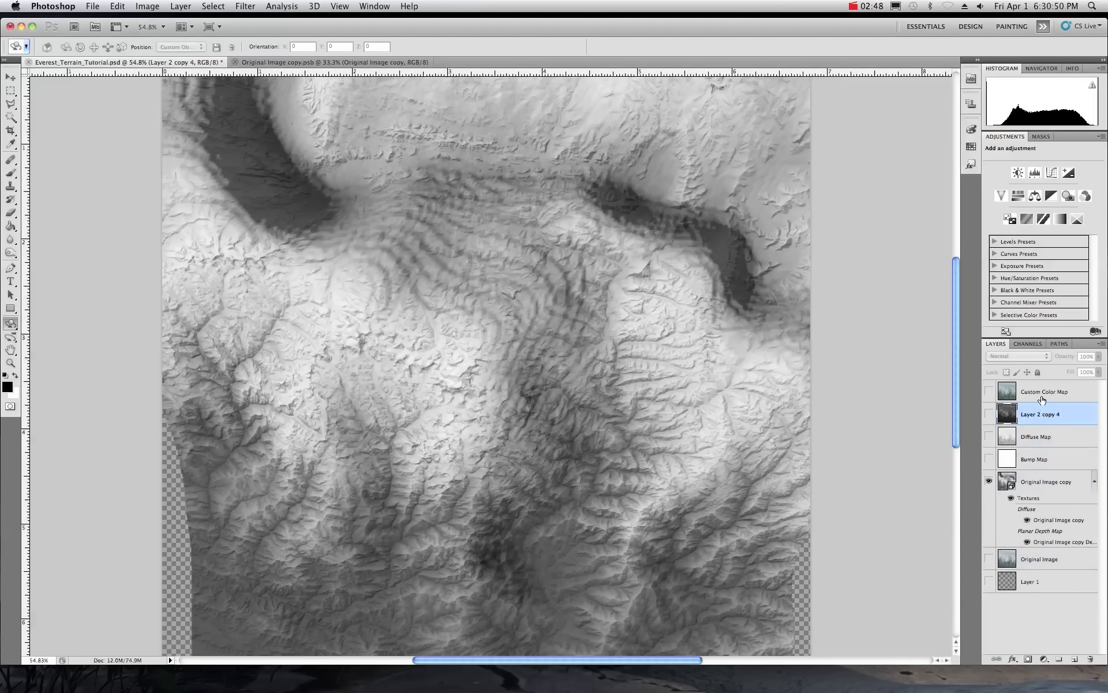
{"action": "left_click", "coordinate": [1041, 393]}
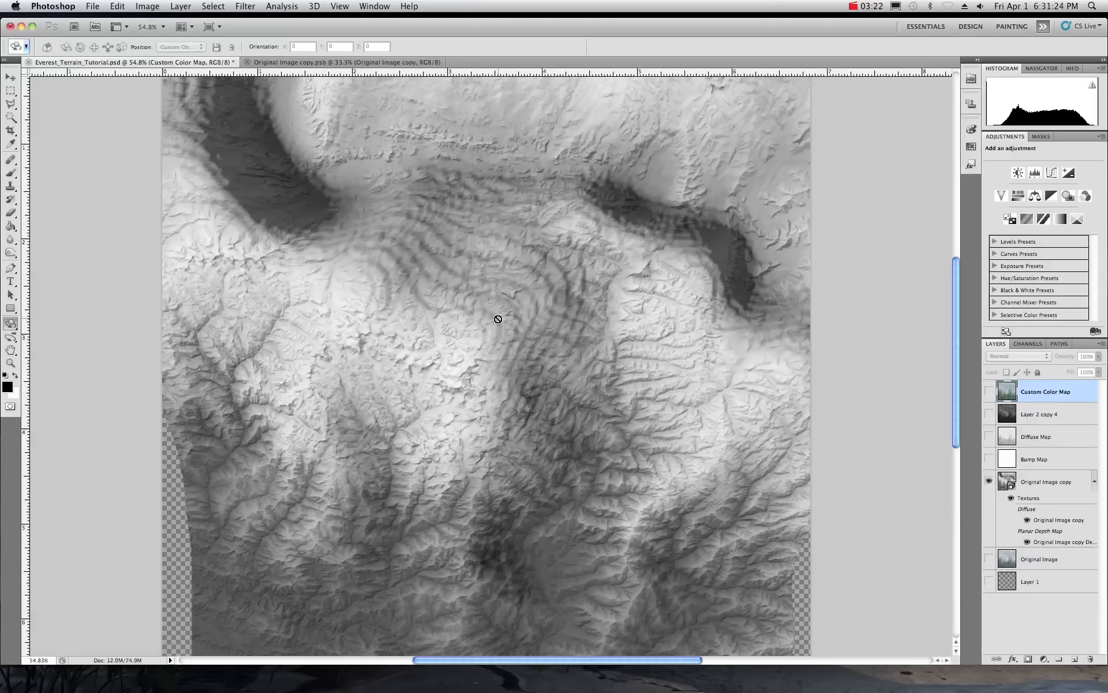
- Close Everest_Terrain_Tutorial.psd without saving and also close Original Image copy.psb
{"action": "left_click", "coordinate": [27, 62]}
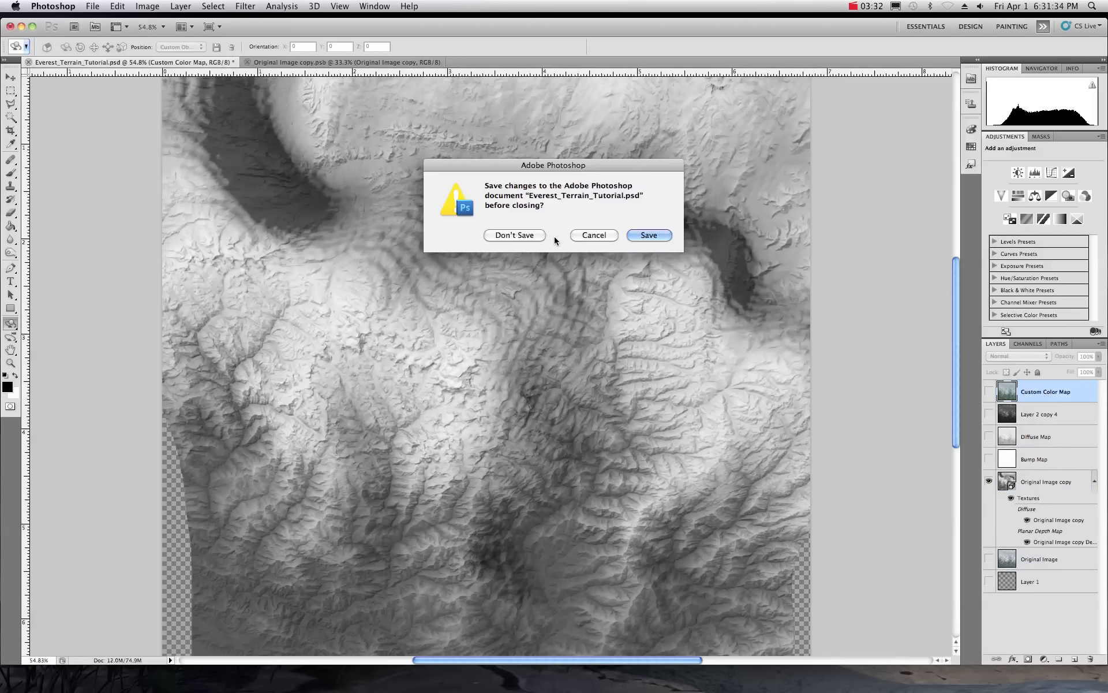
{"action": "left_click", "coordinate": [515, 235]}
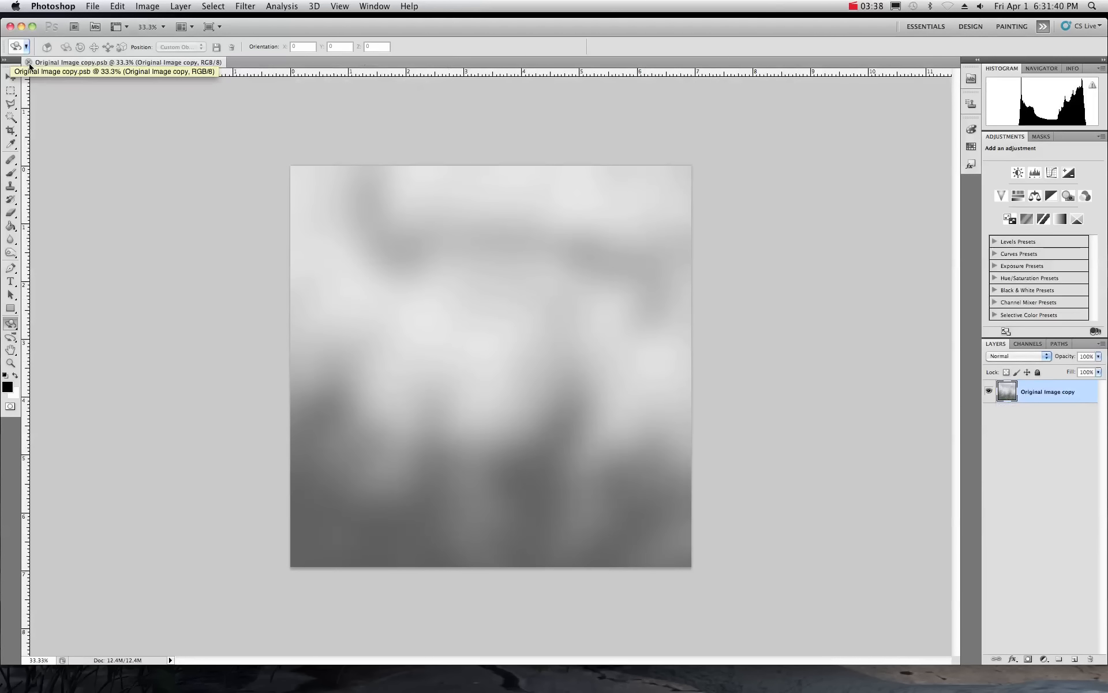
{"action": "left_click", "coordinate": [28, 62]}
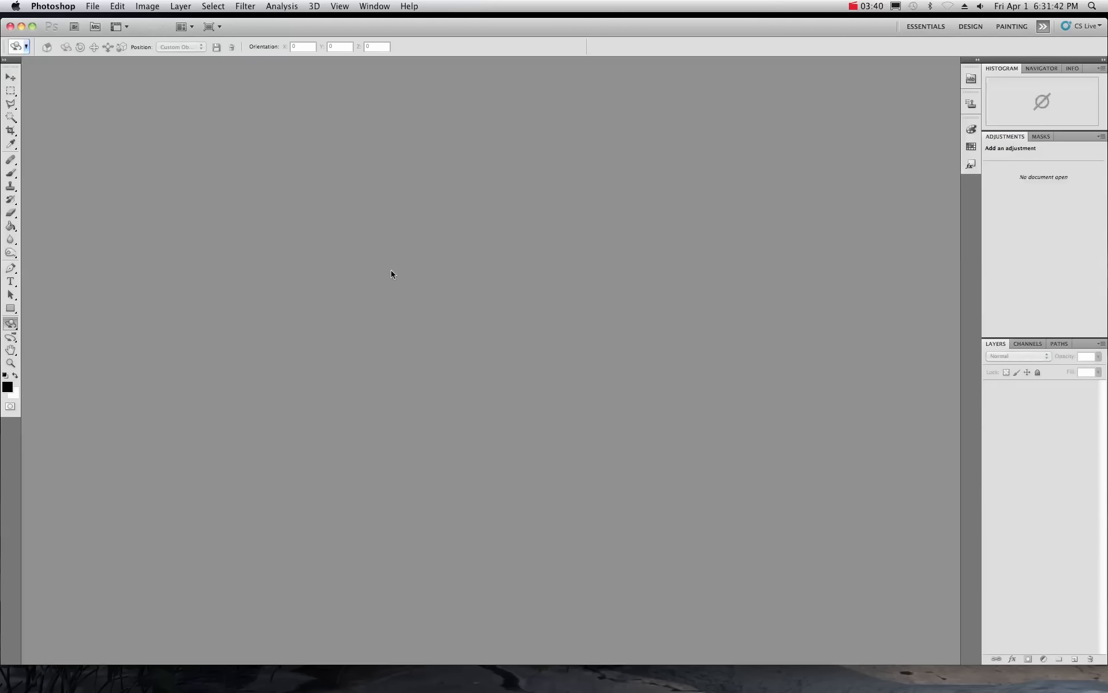
- Hide Photoshop to reach the desktop and open the crater image 504728main_pia13664-full_full_n.jpg in Photoshop
{"action": "mouse_move", "coordinate": [364, 688]}
{"action": "left_click", "coordinate": [68, 8]}
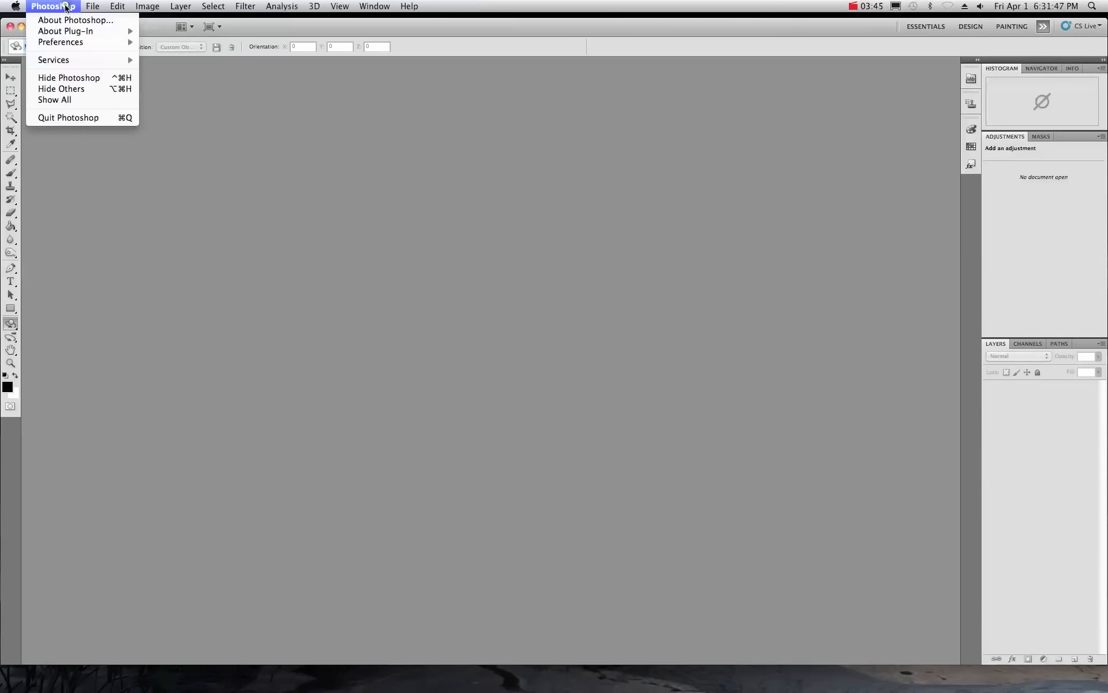
{"action": "left_click", "coordinate": [79, 79]}
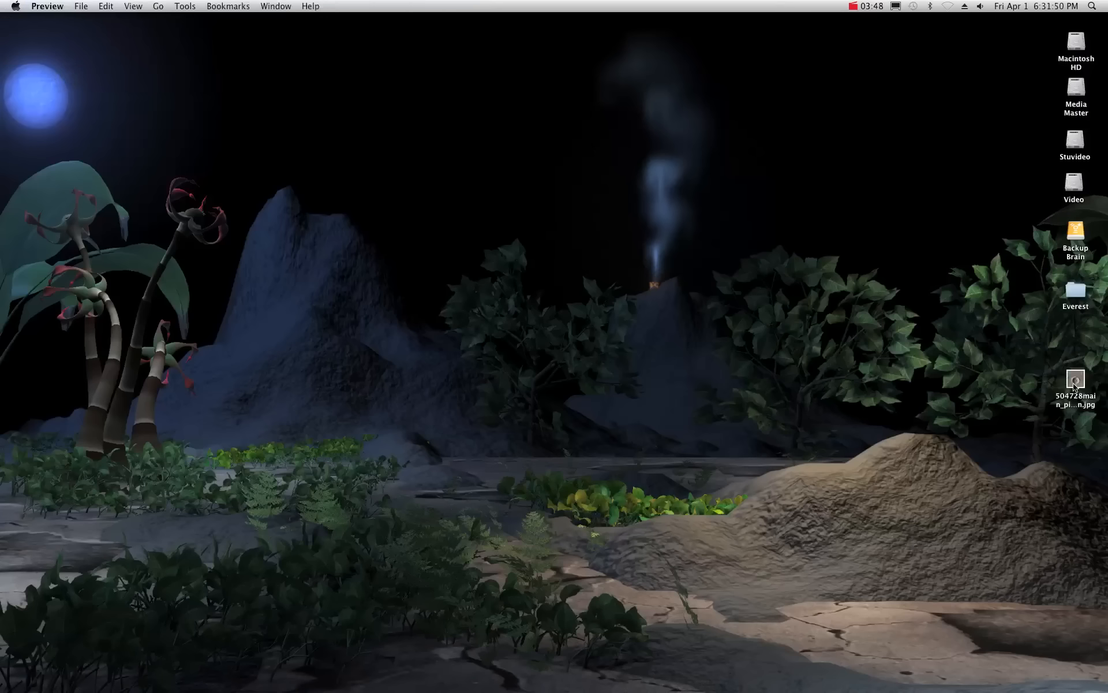
{"action": "left_click_drag", "start_coordinate": [1077, 385], "coordinate": [165, 681]}
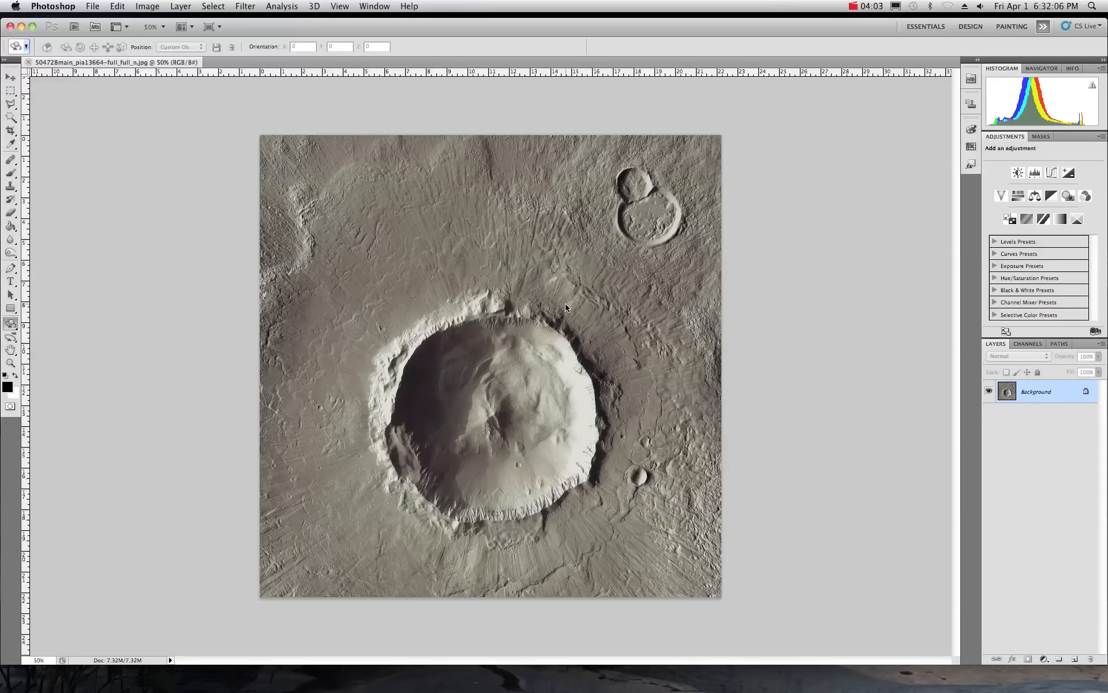
- Duplicate the Background layer as Background copy and hide the original Background layer
{"action": "right_click", "coordinate": [1029, 392]}
{"action": "left_click", "coordinate": [975, 415]}
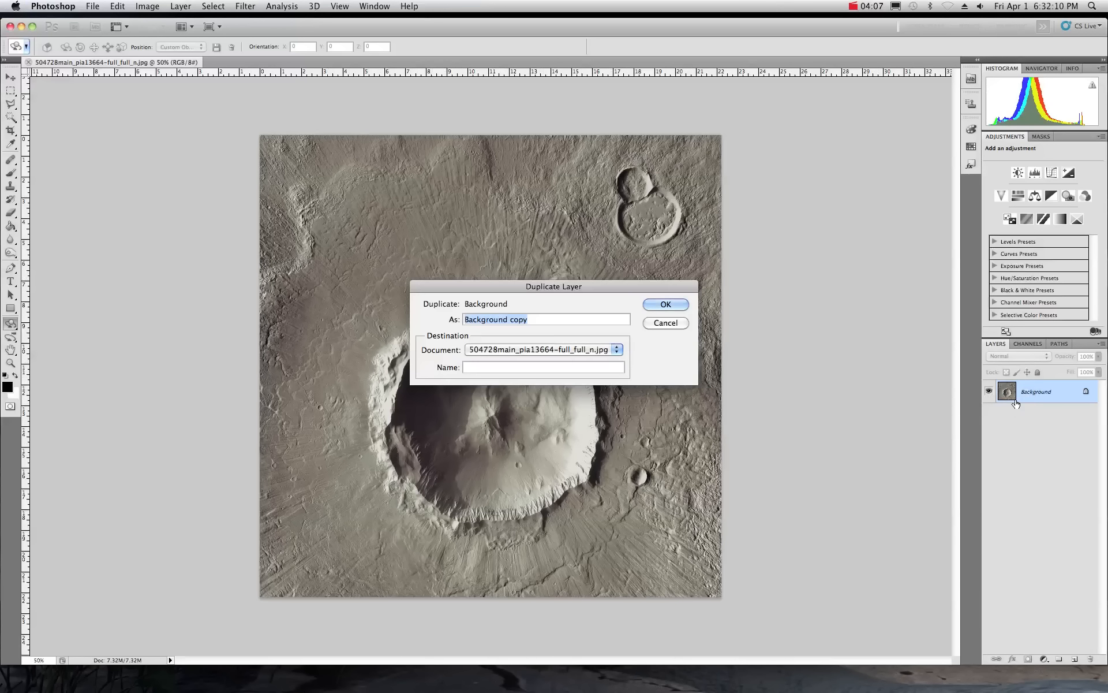
{"action": "left_click", "coordinate": [648, 307]}
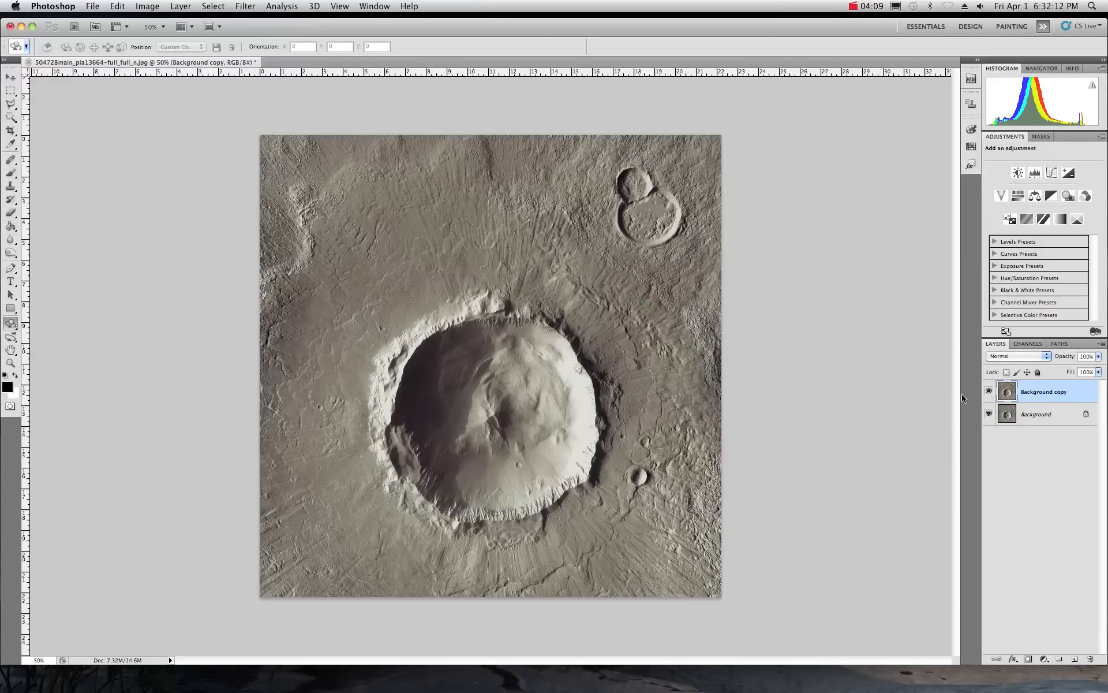
{"action": "left_click", "coordinate": [988, 415]}
- Desaturate the Background copy layer of the crater image
{"action": "left_click", "coordinate": [138, 7]}
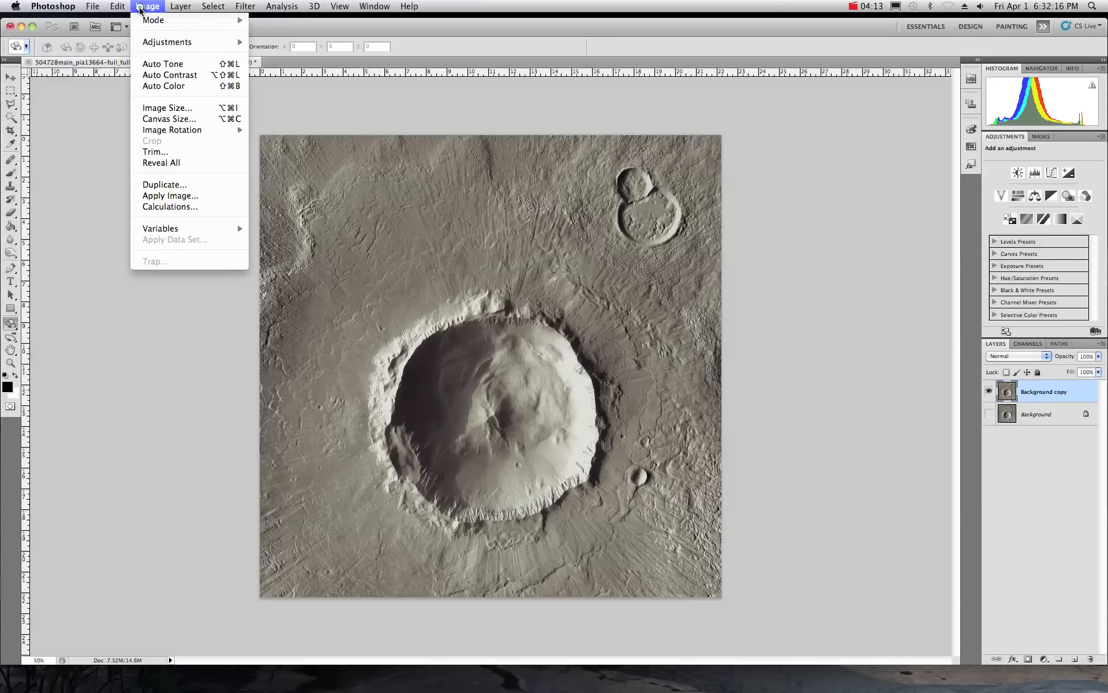
{"action": "mouse_move", "coordinate": [230, 44]}
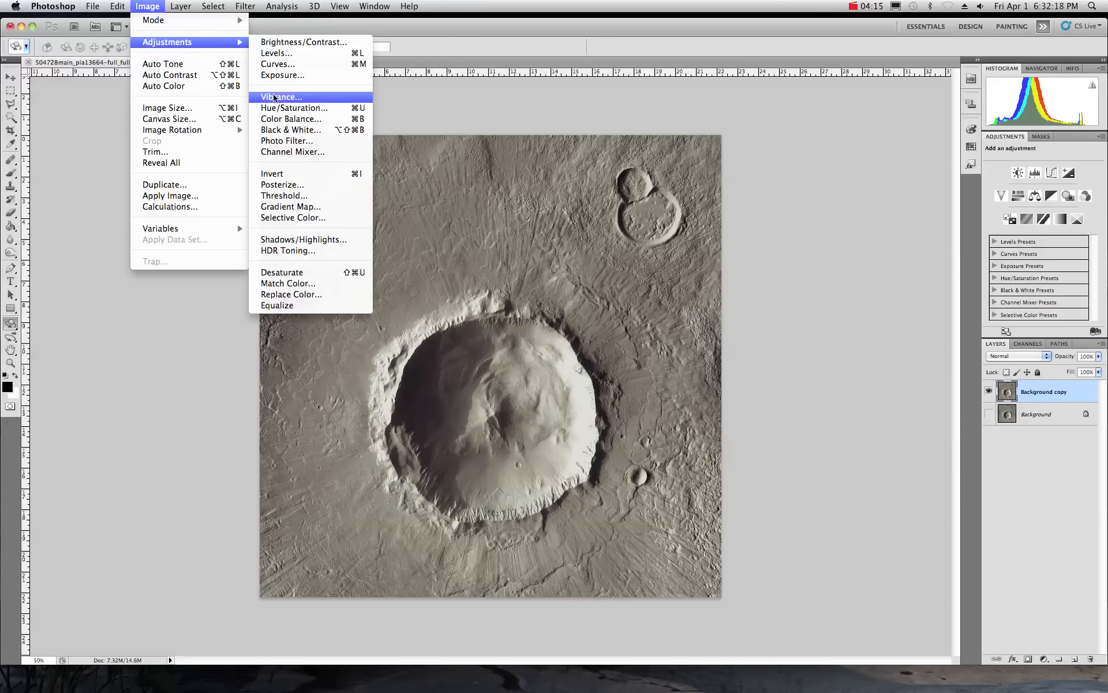
{"action": "left_click", "coordinate": [288, 272]}
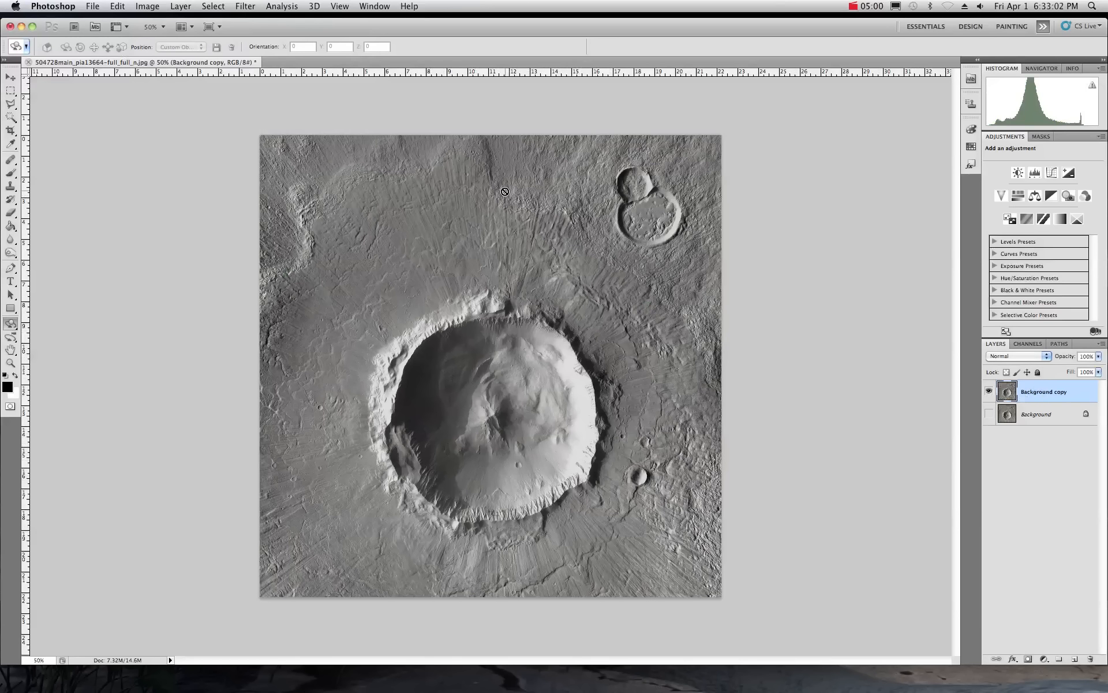
- Create a new 3D mesh from the grayscale Background copy layer, using the Plane shape
{"action": "left_click", "coordinate": [312, 7]}
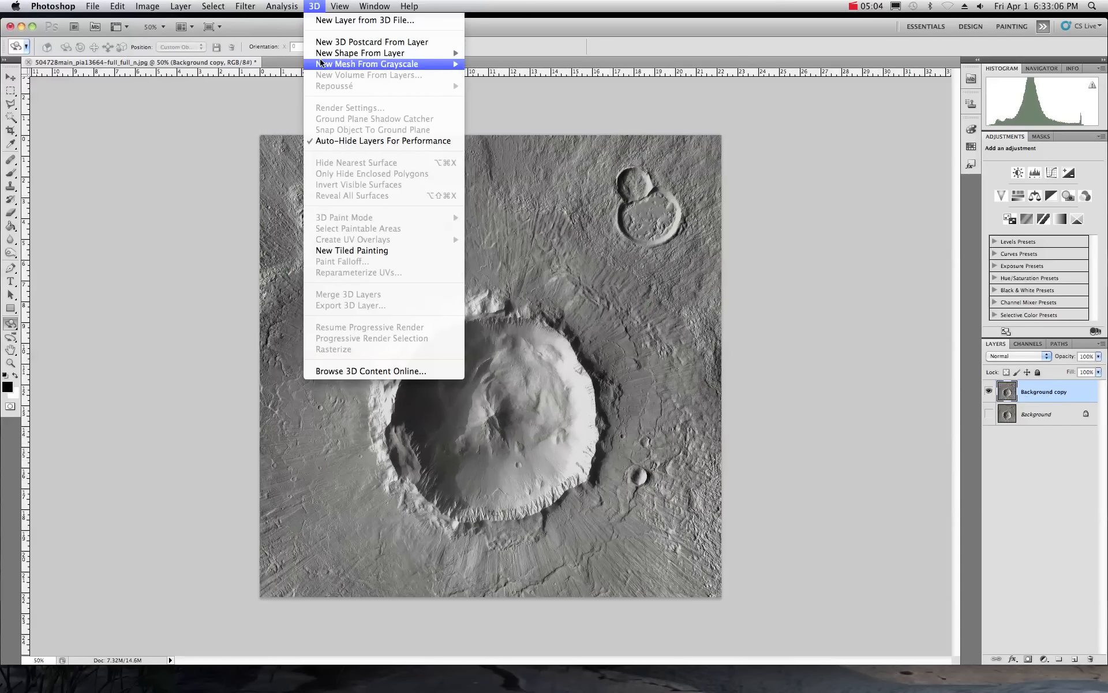
{"action": "mouse_move", "coordinate": [364, 67]}
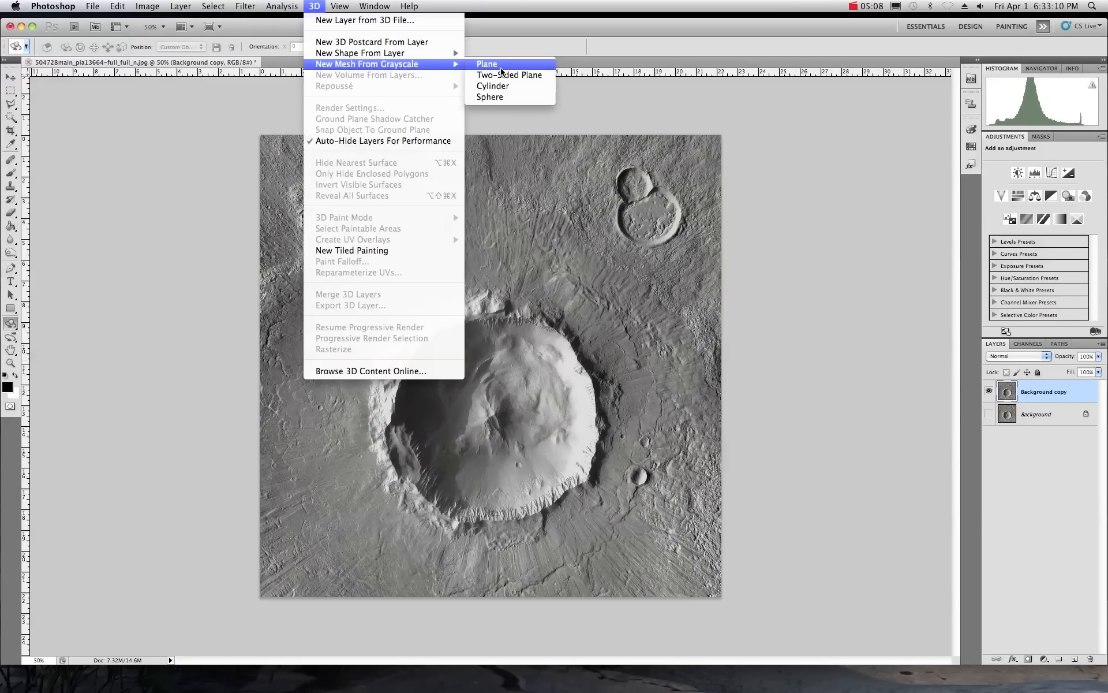
{"action": "left_click", "coordinate": [502, 66]}
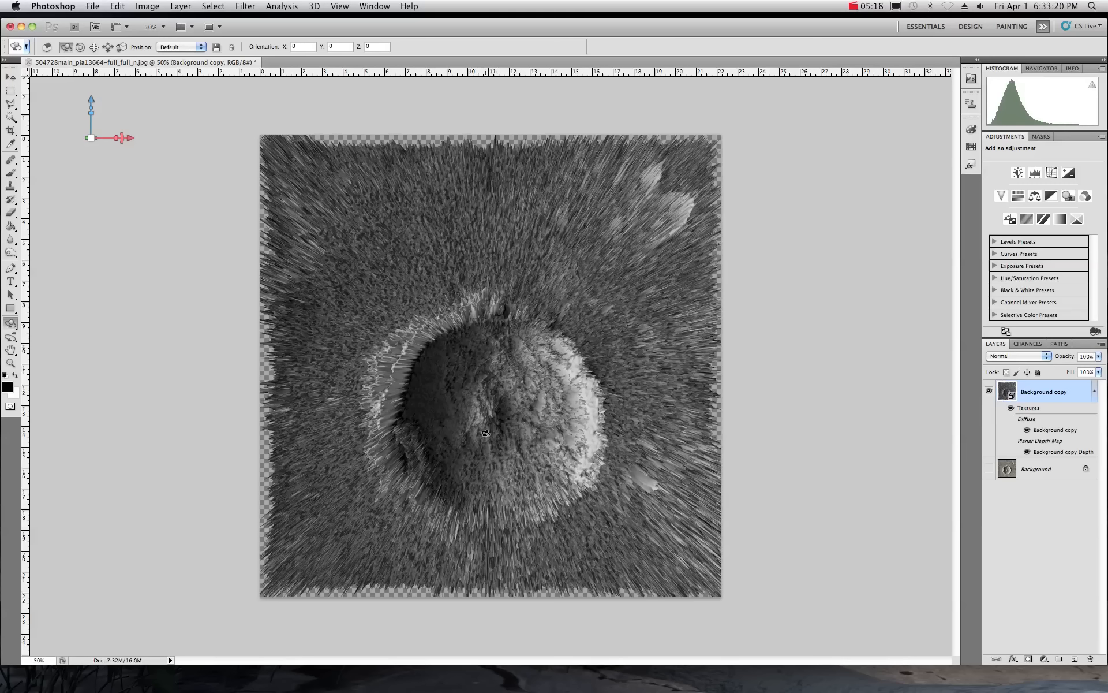
- Rotate the 3D crater mesh to examine its height relief from the side and from above
{"action": "left_click_drag", "start_coordinate": [477, 390], "coordinate": [477, 306]}
{"action": "left_click_drag", "start_coordinate": [434, 375], "coordinate": [447, 354]}
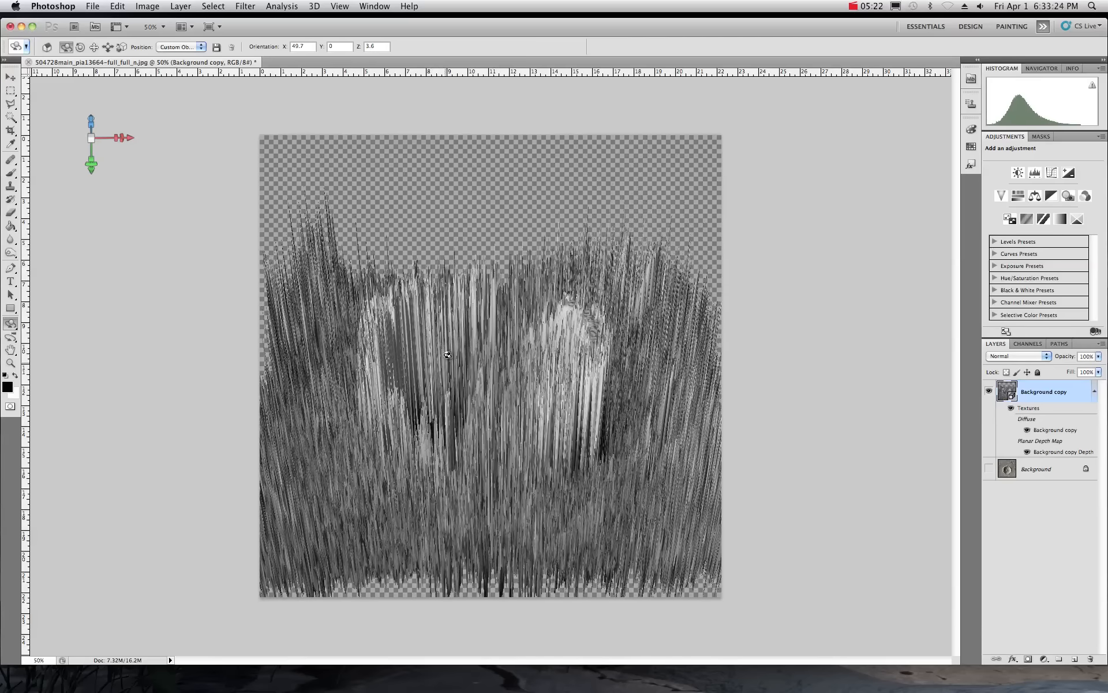
{"action": "mouse_move", "coordinate": [115, 186]}
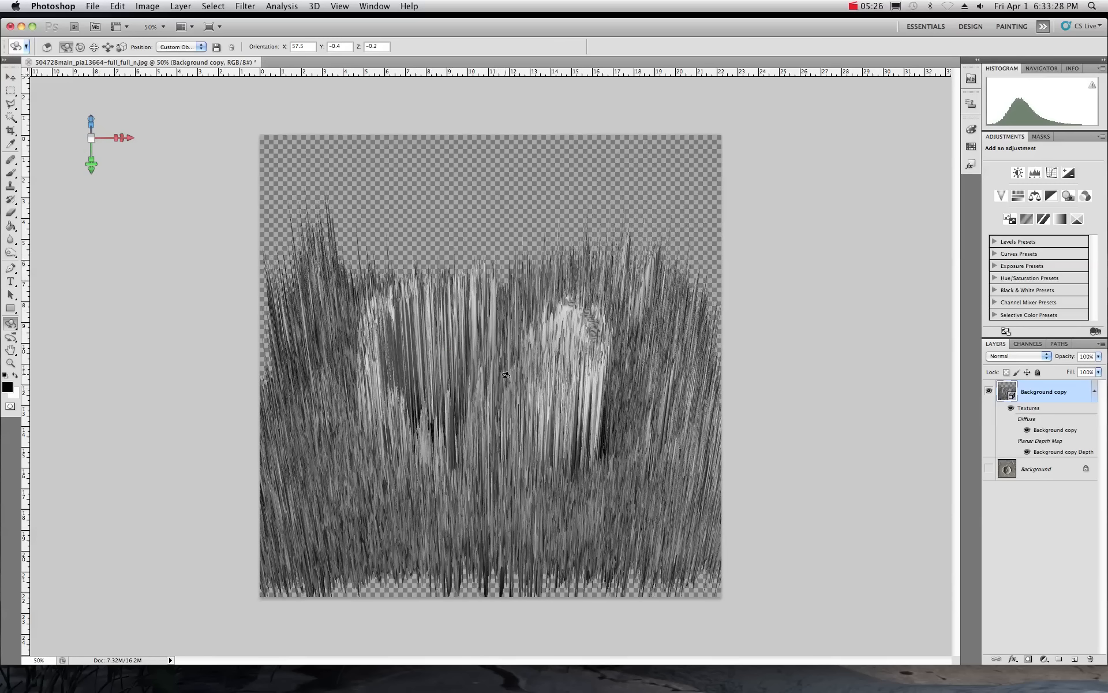
{"action": "left_click_drag", "start_coordinate": [489, 401], "coordinate": [510, 381]}
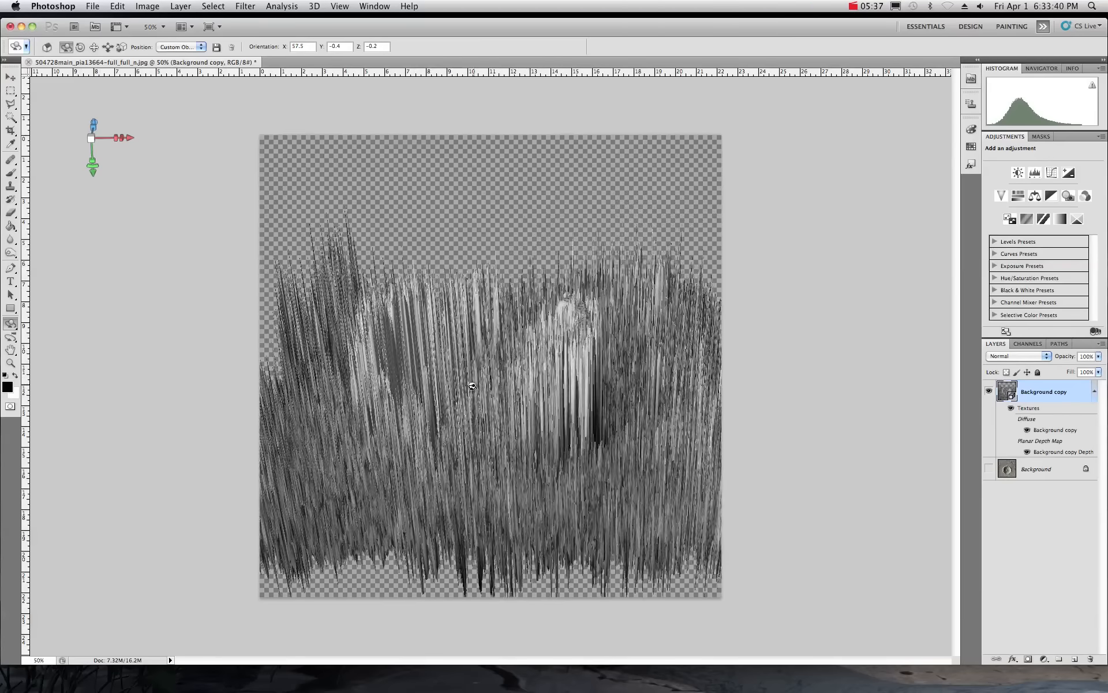
{"action": "left_click_drag", "start_coordinate": [457, 425], "coordinate": [489, 446]}
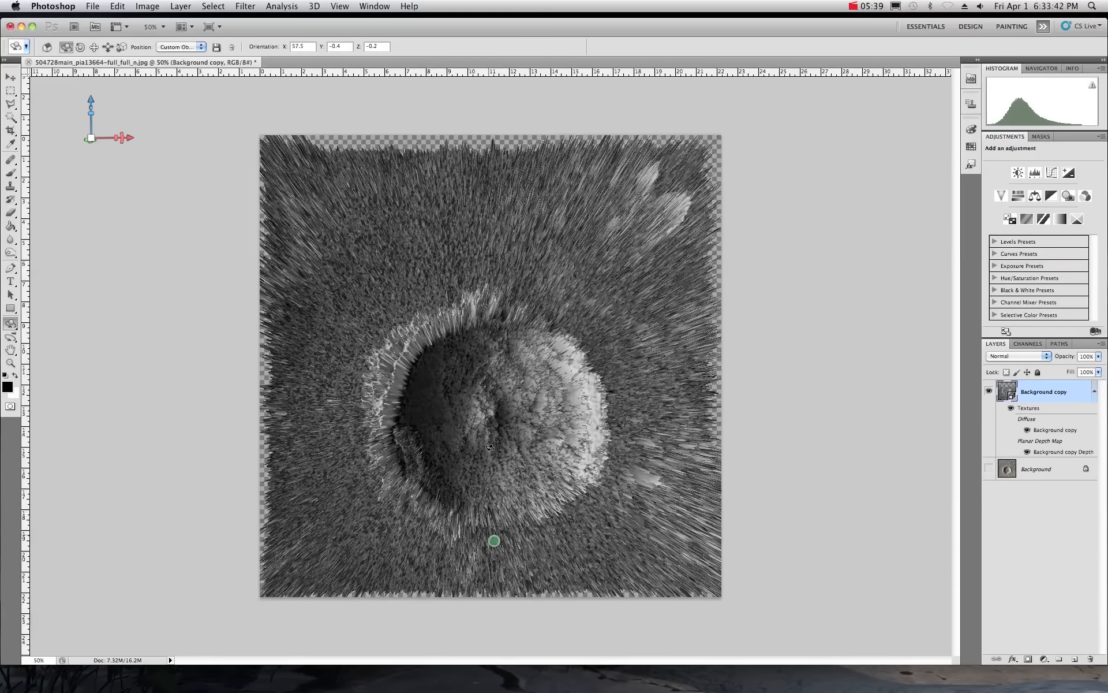
{"action": "scroll", "coordinate": [489, 444], "scroll_direction": "down", "scroll_amount": 1}
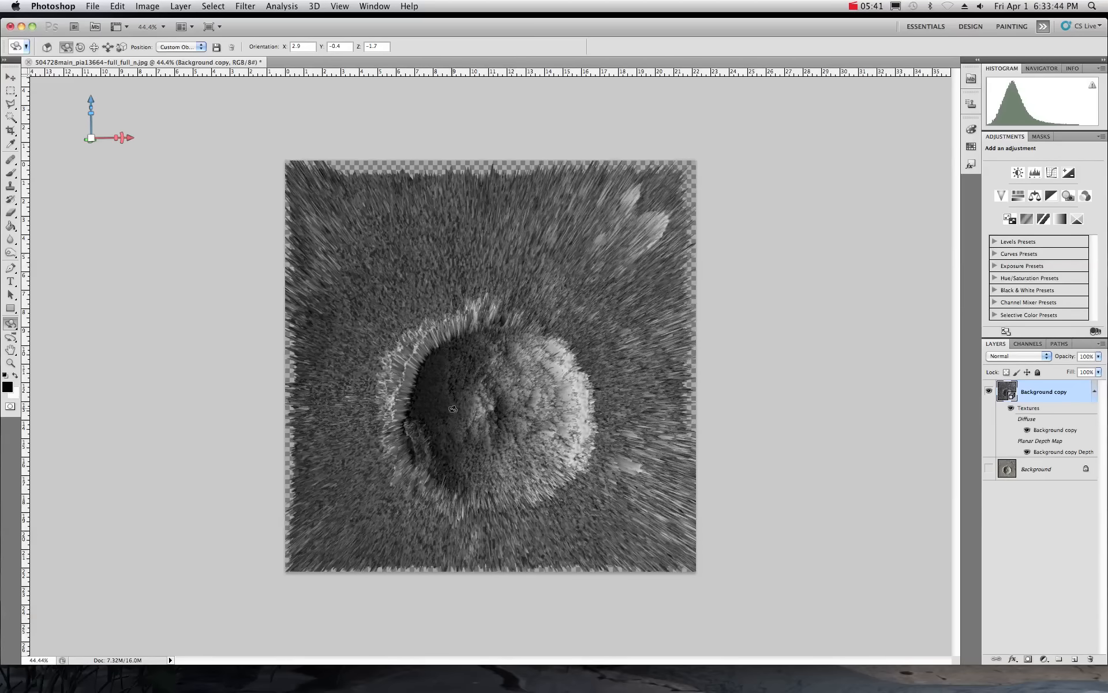
{"action": "mouse_move", "coordinate": [453, 409]}
{"action": "left_mouse_down"}
{"action": "mouse_move", "coordinate": [415, 349]}
{"action": "mouse_move", "coordinate": [385, 348]}
{"action": "mouse_move", "coordinate": [421, 346]}
{"action": "mouse_move", "coordinate": [452, 409]}
{"action": "mouse_move", "coordinate": [457, 329]}
{"action": "mouse_move", "coordinate": [444, 406]}
{"action": "left_mouse_up"}
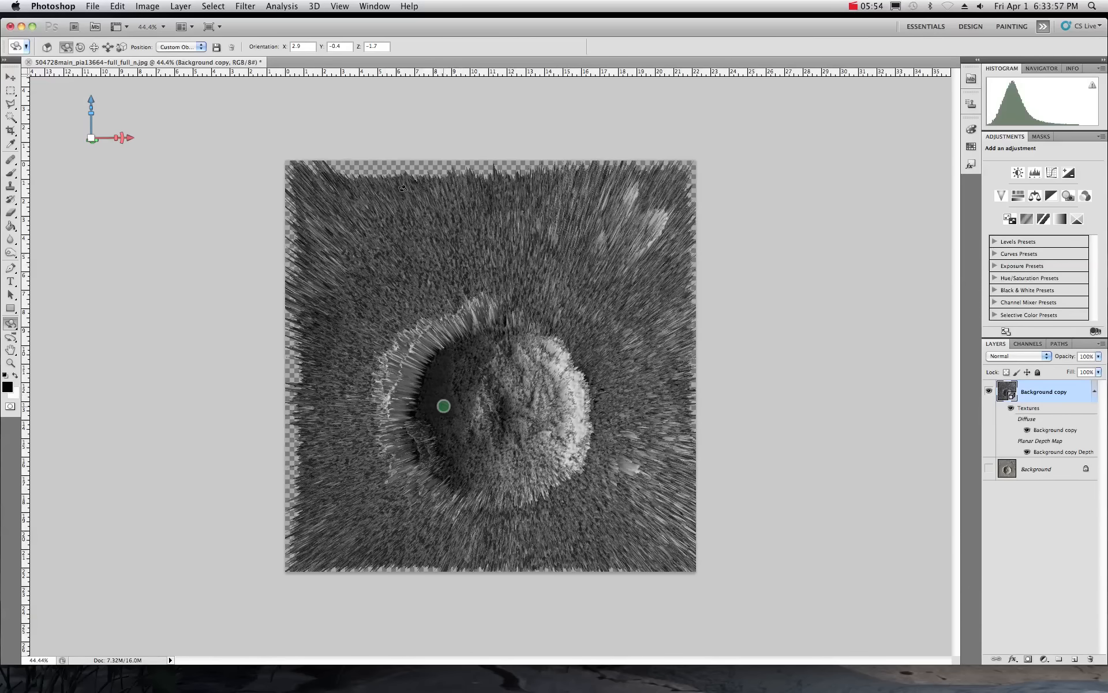
- Reset the crater mesh's orientation to 0 on the X, Y and Z axes
{"action": "double_click", "coordinate": [307, 46]}
{"action": "type", "text": "0"}
{"action": "key", "text": "Tab"}
{"action": "type", "text": "0"}
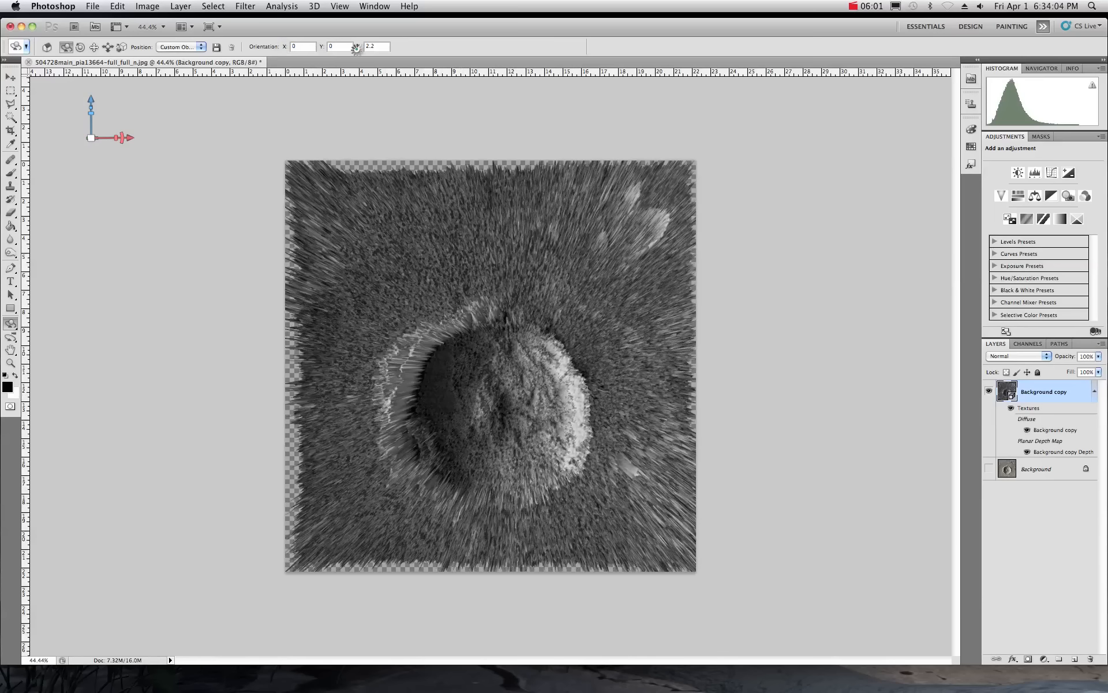
{"action": "key", "text": "Tab"}
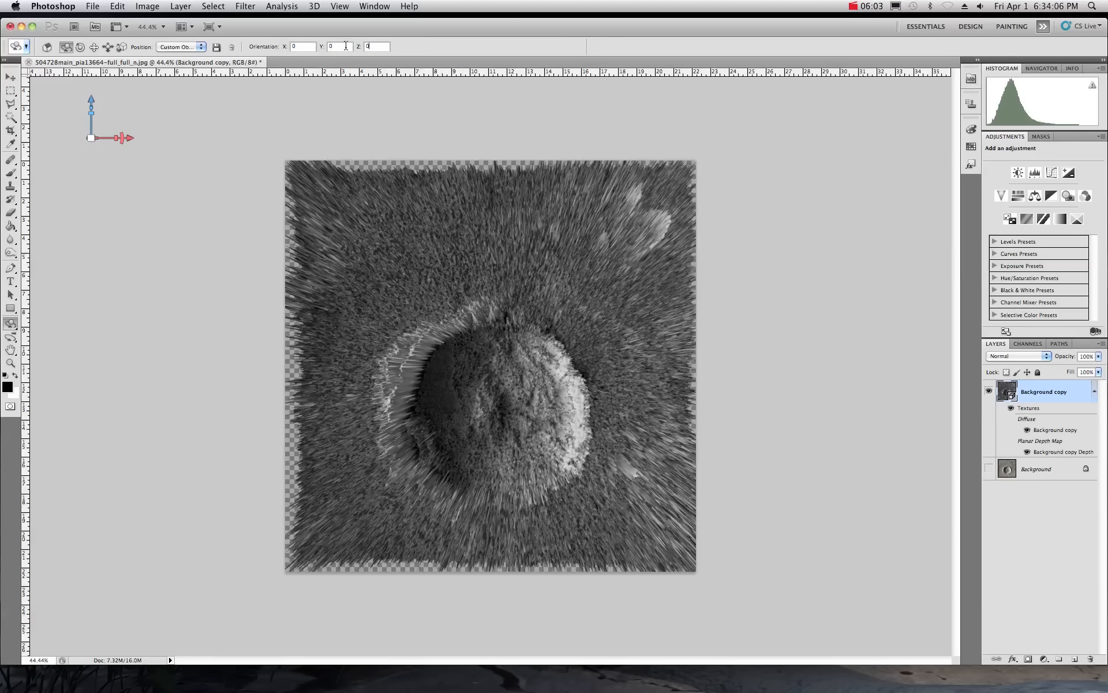
- Finish zeroing the mesh's Z orientation and open the Background copy depth map texture for editing
{"action": "type", "text": "0"}
{"action": "left_click", "coordinate": [345, 45]}
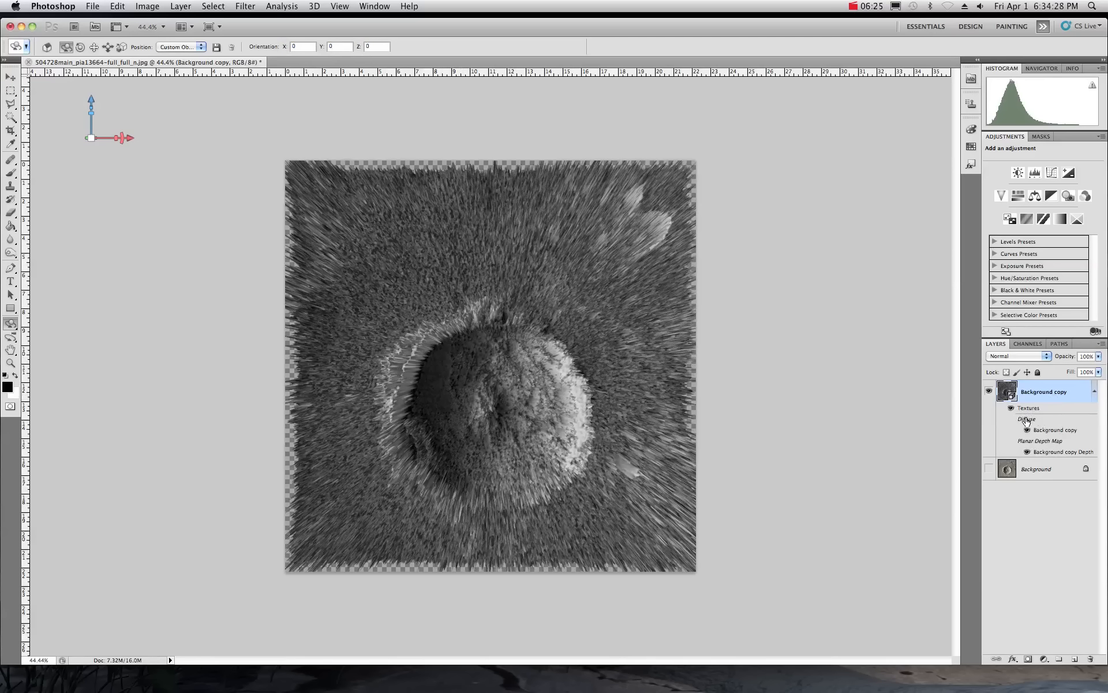
{"action": "double_click", "coordinate": [1050, 451]}
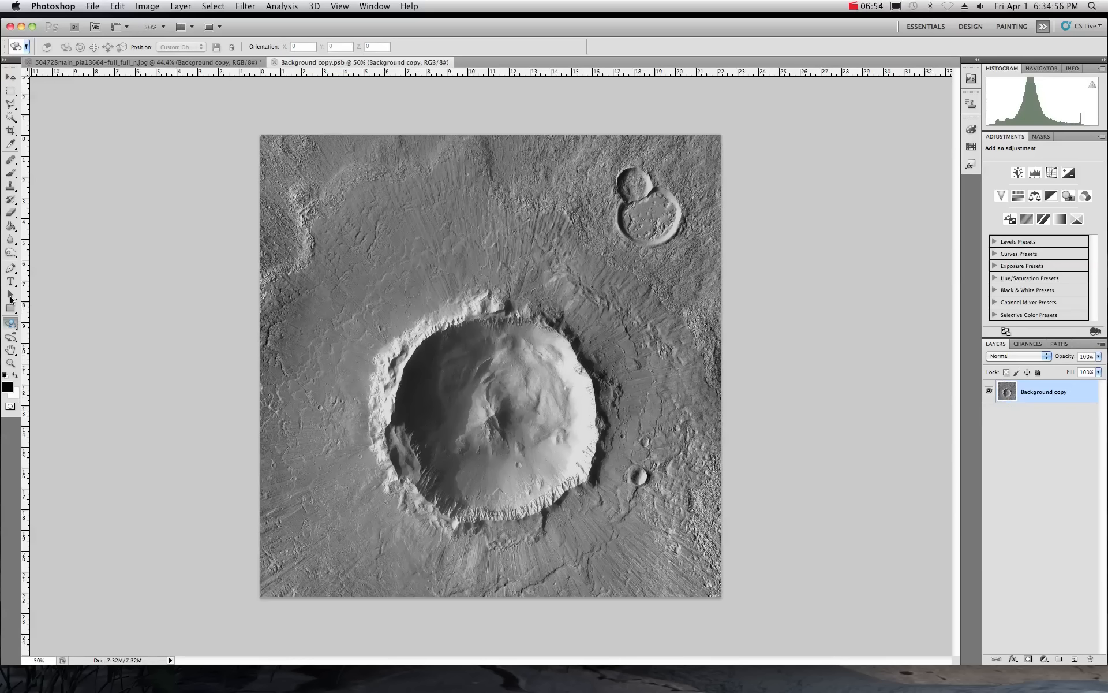
- Darken the crater's upper and right inner edge using the Burn tool with range Shadows and brush size 90
{"action": "left_click", "coordinate": [10, 254]}
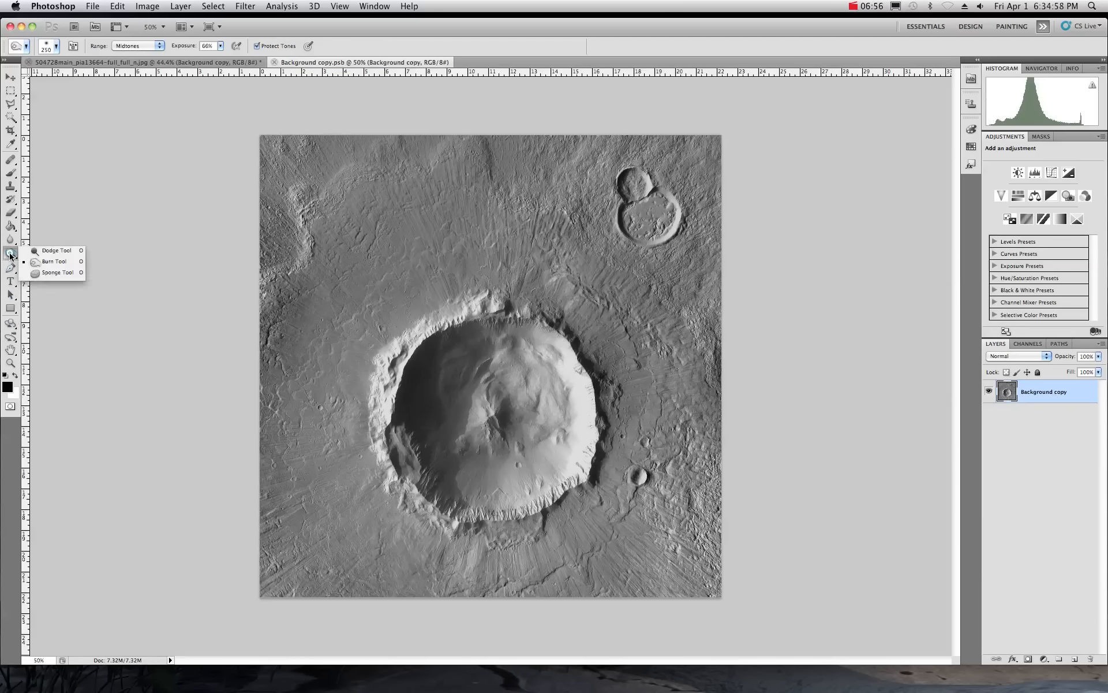
{"action": "left_click", "coordinate": [26, 263]}
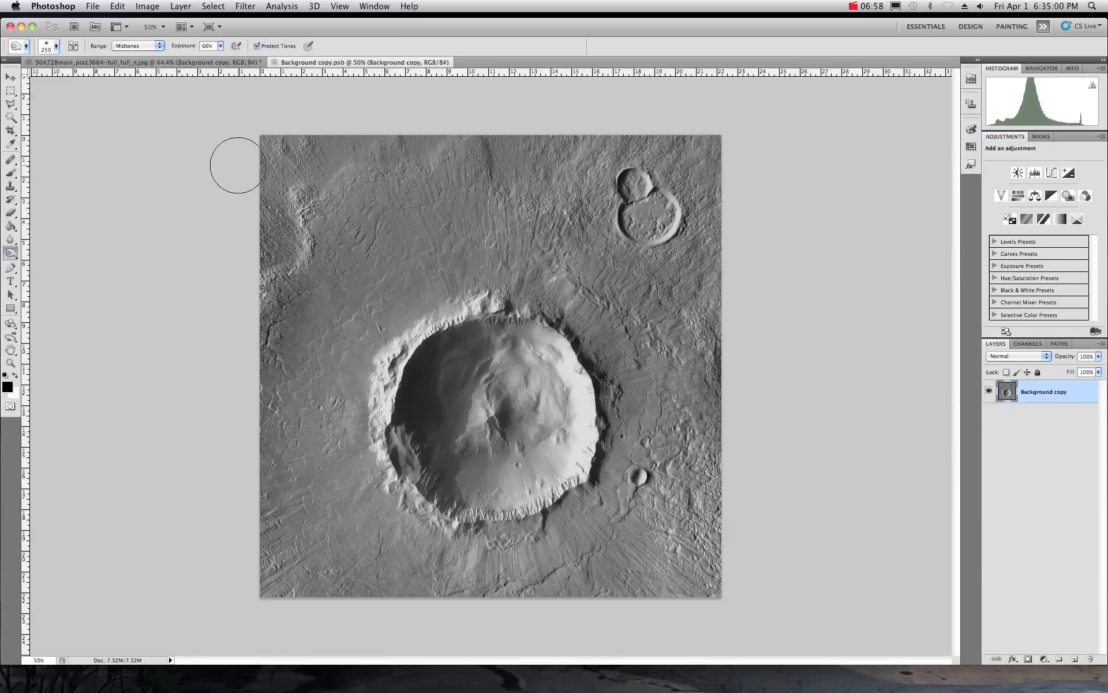
{"action": "left_click", "coordinate": [160, 46]}
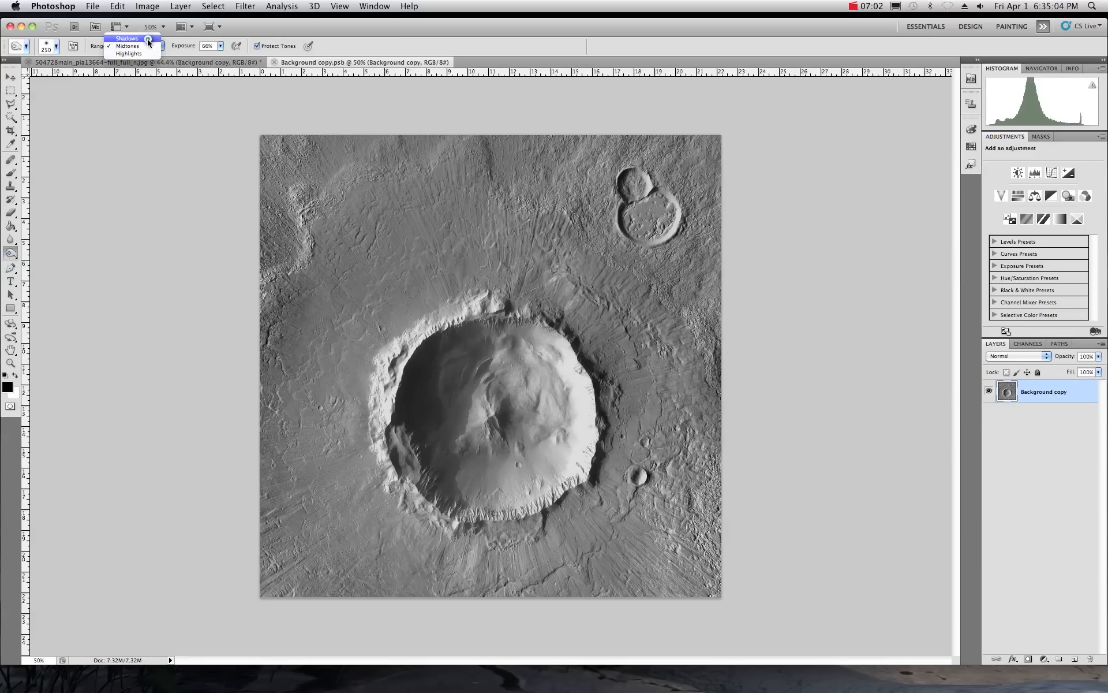
{"action": "left_click", "coordinate": [151, 38]}
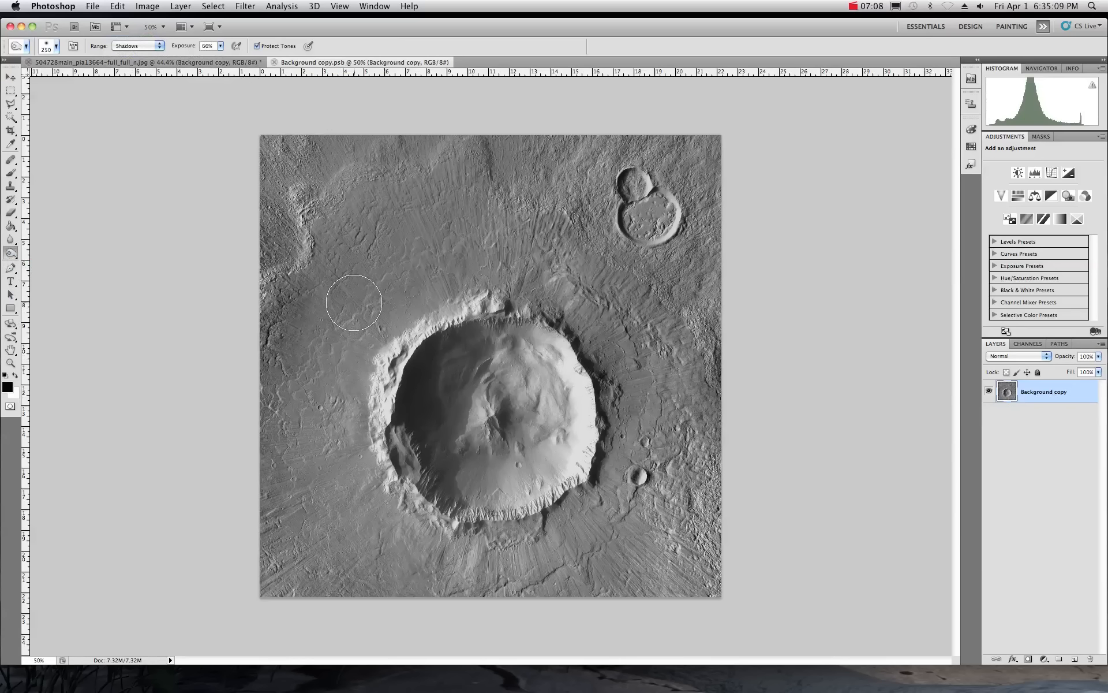
{"action": "key", "text": "bracketleft"}
{"action": "key", "text": "bracketleft"}
{"action": "key", "text": "bracketleft"}
{"action": "key", "text": "bracketleft"}
{"action": "mouse_move", "coordinate": [445, 346]}
{"action": "left_mouse_down"}
{"action": "mouse_move", "coordinate": [521, 321]}
{"action": "mouse_move", "coordinate": [465, 330]}
{"action": "mouse_move", "coordinate": [524, 321]}
{"action": "mouse_move", "coordinate": [549, 340]}
{"action": "mouse_move", "coordinate": [576, 396]}
{"action": "mouse_move", "coordinate": [576, 386]}
{"action": "left_mouse_up"}
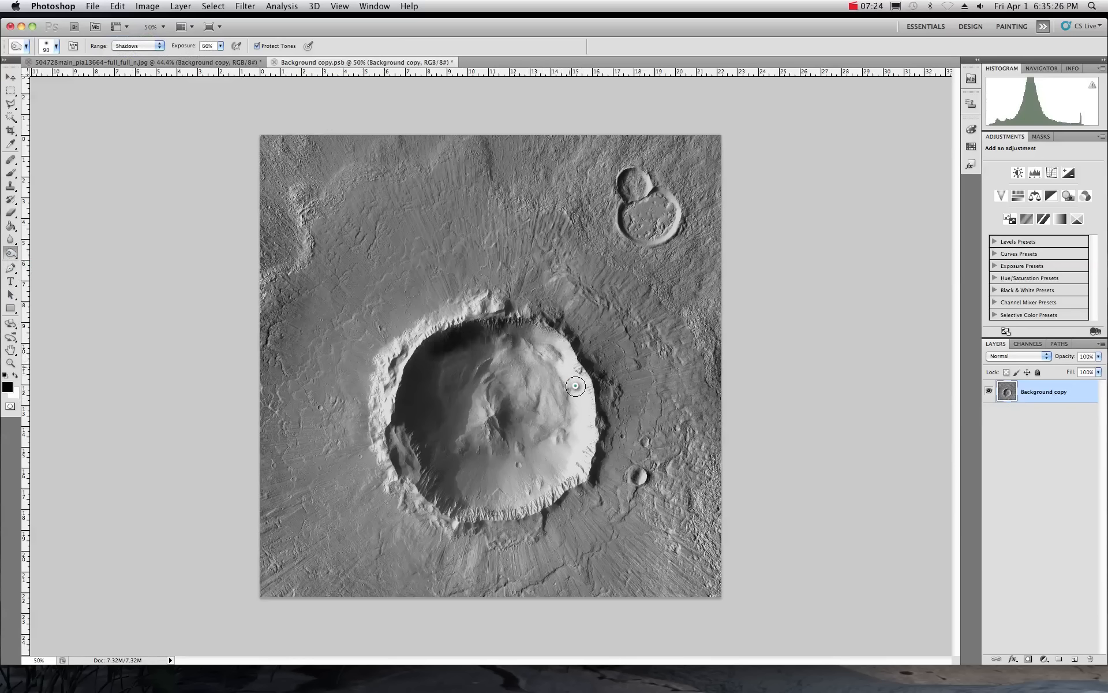
- Burn the crater's right inner wall with the range set to Midtones
{"action": "left_click", "coordinate": [161, 48]}
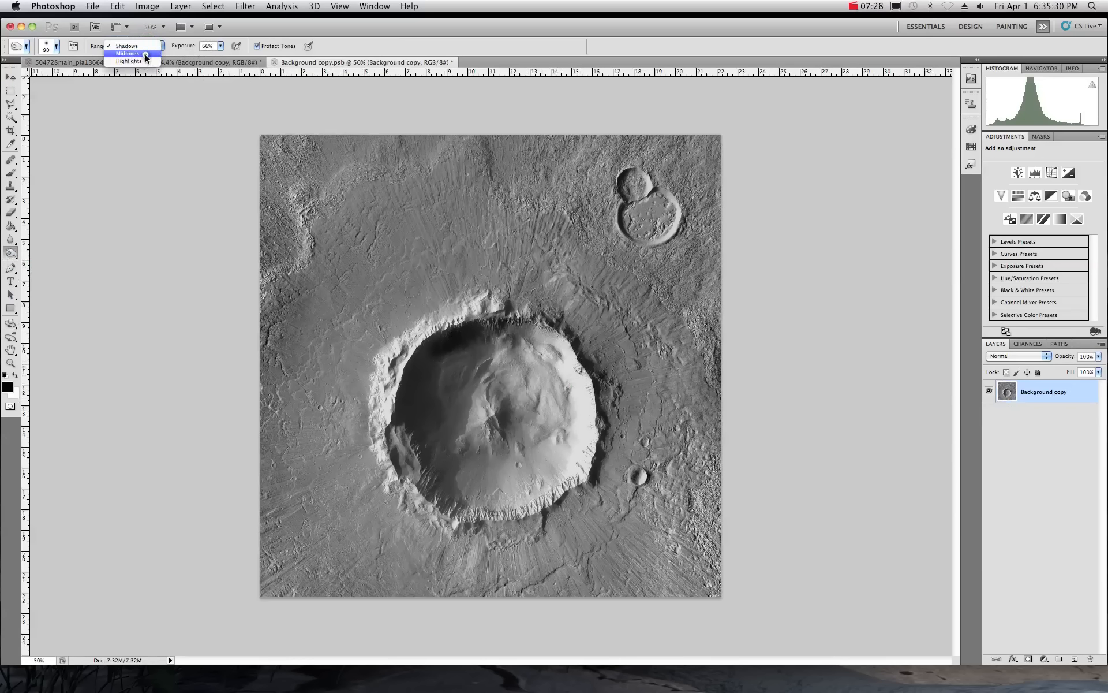
{"action": "left_click", "coordinate": [145, 54]}
{"action": "mouse_move", "coordinate": [525, 328]}
{"action": "left_mouse_down"}
{"action": "mouse_move", "coordinate": [582, 360]}
{"action": "mouse_move", "coordinate": [587, 391]}
{"action": "mouse_move", "coordinate": [565, 363]}
{"action": "mouse_move", "coordinate": [587, 414]}
{"action": "mouse_move", "coordinate": [590, 395]}
{"action": "mouse_move", "coordinate": [578, 462]}
{"action": "left_mouse_up"}
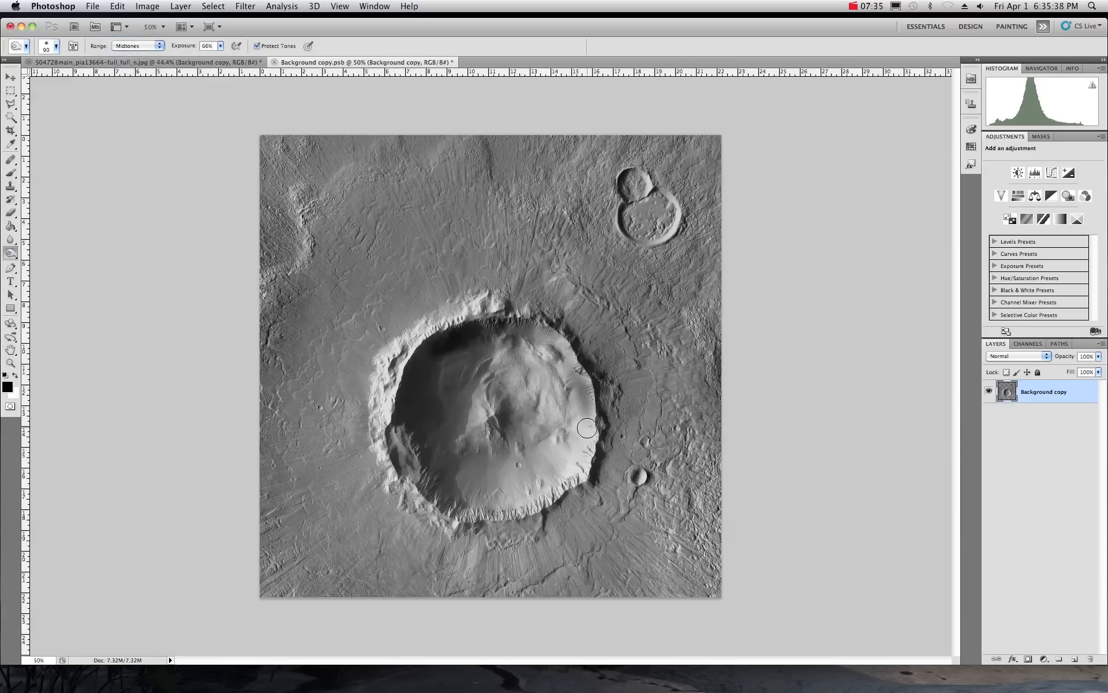
- Darken the ring of crater floor around the central peak with the Burn tool at 83% exposure and brush size 150
{"action": "left_click", "coordinate": [220, 47]}
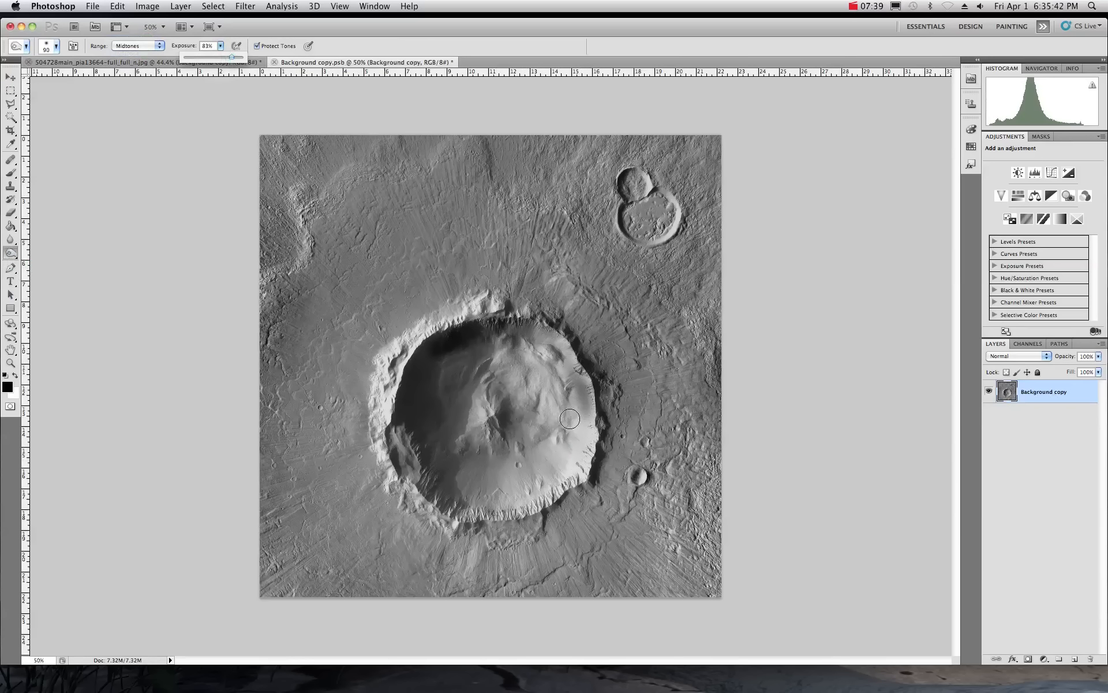
{"action": "key", "text": "bracketright"}
{"action": "key", "text": "bracketright"}
{"action": "key", "text": "bracketright"}
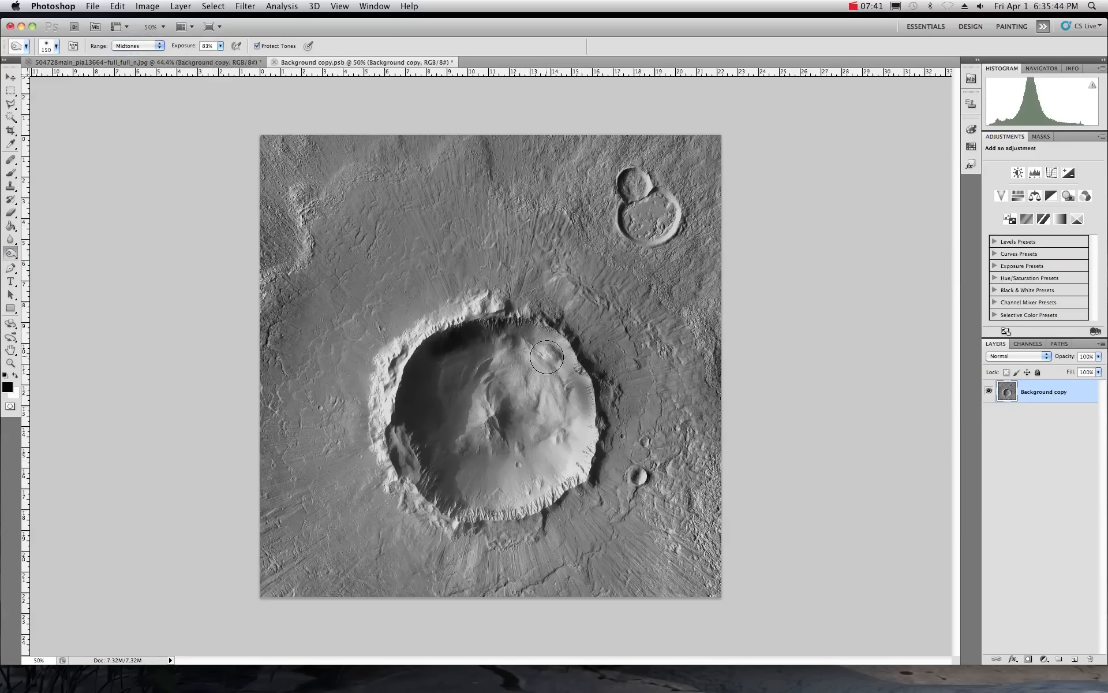
{"action": "mouse_move", "coordinate": [546, 356]}
{"action": "left_mouse_down"}
{"action": "mouse_move", "coordinate": [586, 456]}
{"action": "mouse_move", "coordinate": [527, 495]}
{"action": "mouse_move", "coordinate": [563, 465]}
{"action": "mouse_move", "coordinate": [561, 362]}
{"action": "mouse_move", "coordinate": [548, 353]}
{"action": "mouse_move", "coordinate": [557, 467]}
{"action": "mouse_move", "coordinate": [581, 434]}
{"action": "mouse_move", "coordinate": [536, 477]}
{"action": "mouse_move", "coordinate": [561, 364]}
{"action": "mouse_move", "coordinate": [574, 448]}
{"action": "mouse_move", "coordinate": [523, 489]}
{"action": "mouse_move", "coordinate": [571, 454]}
{"action": "mouse_move", "coordinate": [500, 510]}
{"action": "mouse_move", "coordinate": [458, 508]}
{"action": "mouse_move", "coordinate": [559, 489]}
{"action": "mouse_move", "coordinate": [574, 462]}
{"action": "mouse_move", "coordinate": [490, 499]}
{"action": "mouse_move", "coordinate": [452, 490]}
{"action": "mouse_move", "coordinate": [568, 465]}
{"action": "mouse_move", "coordinate": [485, 500]}
{"action": "mouse_move", "coordinate": [539, 488]}
{"action": "left_mouse_up"}
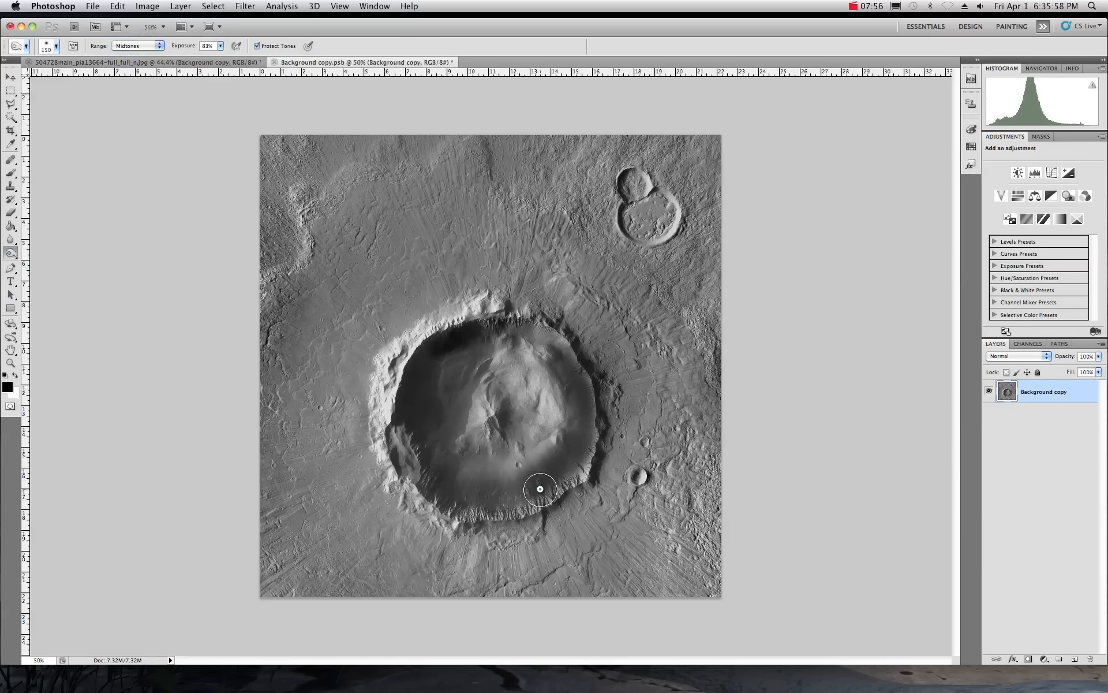
{"action": "mouse_move", "coordinate": [483, 336]}
{"action": "left_mouse_down"}
{"action": "mouse_move", "coordinate": [508, 325]}
{"action": "mouse_move", "coordinate": [538, 337]}
{"action": "mouse_move", "coordinate": [488, 336]}
{"action": "mouse_move", "coordinate": [545, 346]}
{"action": "mouse_move", "coordinate": [524, 322]}
{"action": "mouse_move", "coordinate": [554, 352]}
{"action": "mouse_move", "coordinate": [453, 351]}
{"action": "mouse_move", "coordinate": [547, 333]}
{"action": "mouse_move", "coordinate": [453, 344]}
{"action": "mouse_move", "coordinate": [494, 336]}
{"action": "mouse_move", "coordinate": [559, 357]}
{"action": "left_mouse_up"}
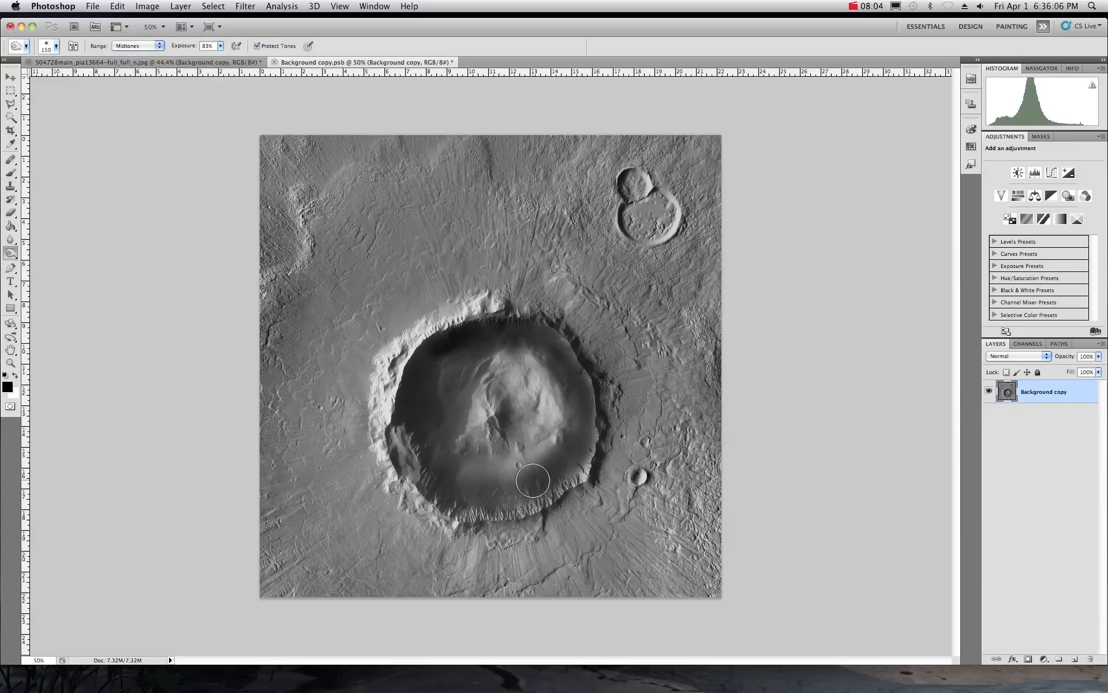
{"action": "mouse_move", "coordinate": [469, 493]}
{"action": "left_mouse_down"}
{"action": "mouse_move", "coordinate": [495, 495]}
{"action": "mouse_move", "coordinate": [425, 484]}
{"action": "mouse_move", "coordinate": [494, 492]}
{"action": "mouse_move", "coordinate": [424, 451]}
{"action": "mouse_move", "coordinate": [546, 482]}
{"action": "mouse_move", "coordinate": [567, 403]}
{"action": "mouse_move", "coordinate": [543, 340]}
{"action": "mouse_move", "coordinate": [509, 327]}
{"action": "mouse_move", "coordinate": [576, 401]}
{"action": "mouse_move", "coordinate": [551, 484]}
{"action": "mouse_move", "coordinate": [445, 497]}
{"action": "mouse_move", "coordinate": [406, 456]}
{"action": "left_mouse_up"}
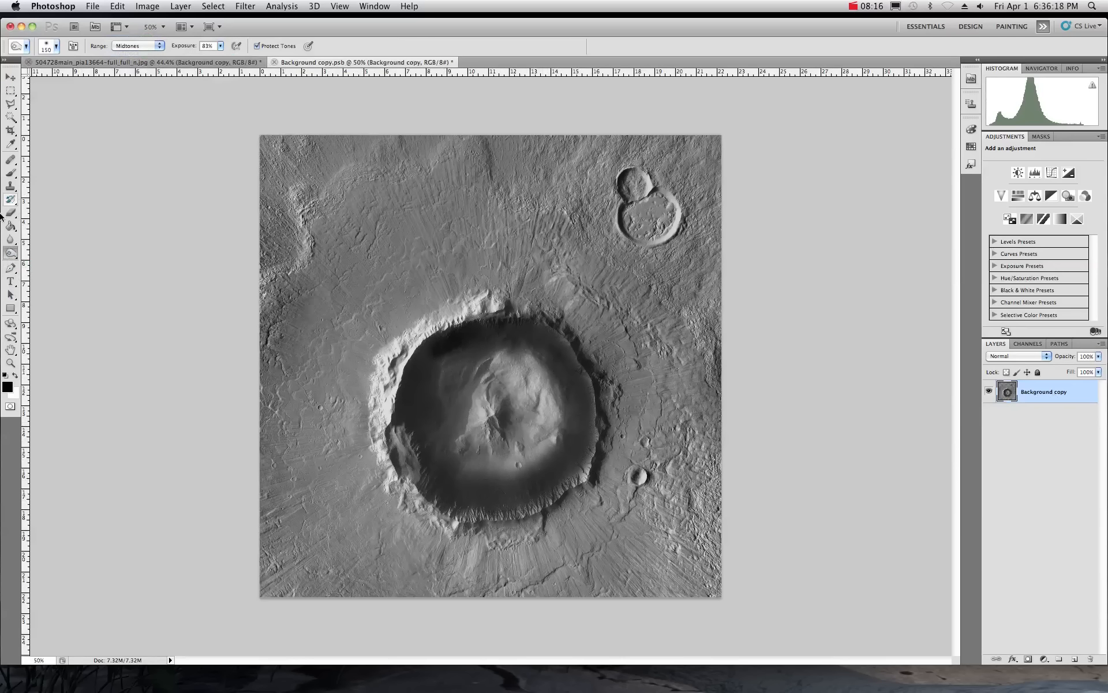
- Lighten the crater's central peak with the Dodge tool in the Midtones range
{"action": "left_click_drag", "start_coordinate": [13, 259], "coordinate": [36, 254]}
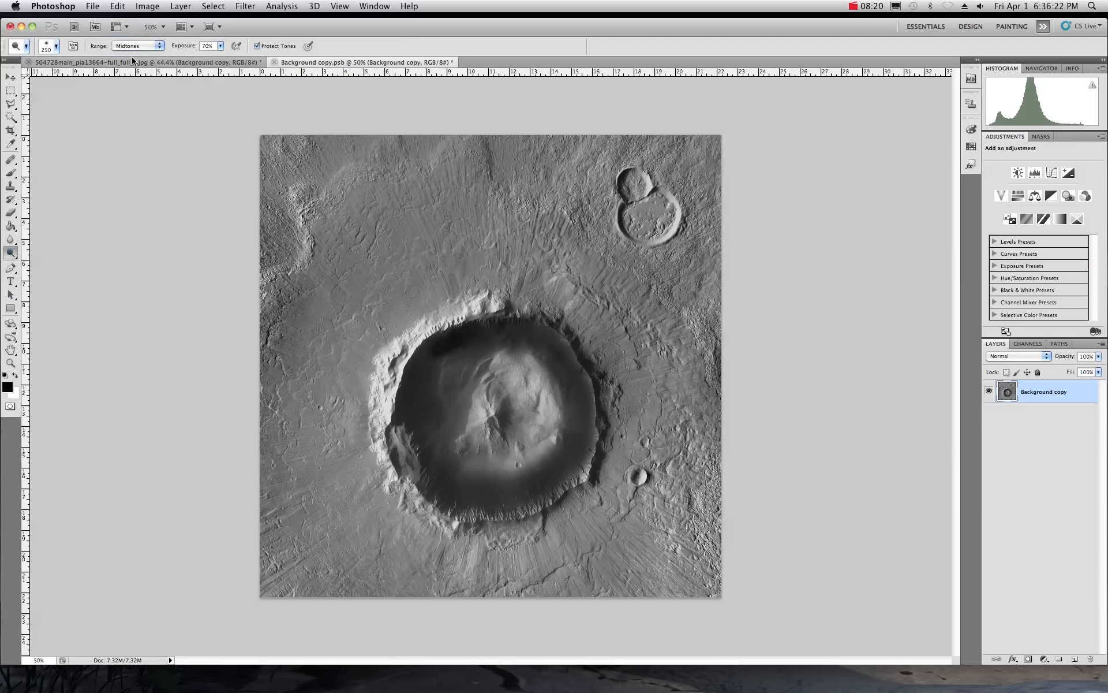
{"action": "mouse_move", "coordinate": [527, 394]}
{"action": "left_mouse_down"}
{"action": "mouse_move", "coordinate": [508, 404]}
{"action": "mouse_move", "coordinate": [472, 392]}
{"action": "mouse_move", "coordinate": [531, 430]}
{"action": "mouse_move", "coordinate": [520, 392]}
{"action": "mouse_move", "coordinate": [448, 433]}
{"action": "mouse_move", "coordinate": [503, 391]}
{"action": "mouse_move", "coordinate": [510, 433]}
{"action": "mouse_move", "coordinate": [508, 381]}
{"action": "mouse_move", "coordinate": [501, 439]}
{"action": "mouse_move", "coordinate": [508, 381]}
{"action": "mouse_move", "coordinate": [523, 453]}
{"action": "mouse_move", "coordinate": [545, 436]}
{"action": "mouse_move", "coordinate": [519, 384]}
{"action": "mouse_move", "coordinate": [473, 427]}
{"action": "mouse_move", "coordinate": [487, 392]}
{"action": "mouse_move", "coordinate": [479, 445]}
{"action": "mouse_move", "coordinate": [520, 387]}
{"action": "mouse_move", "coordinate": [487, 433]}
{"action": "mouse_move", "coordinate": [491, 410]}
{"action": "left_mouse_up"}
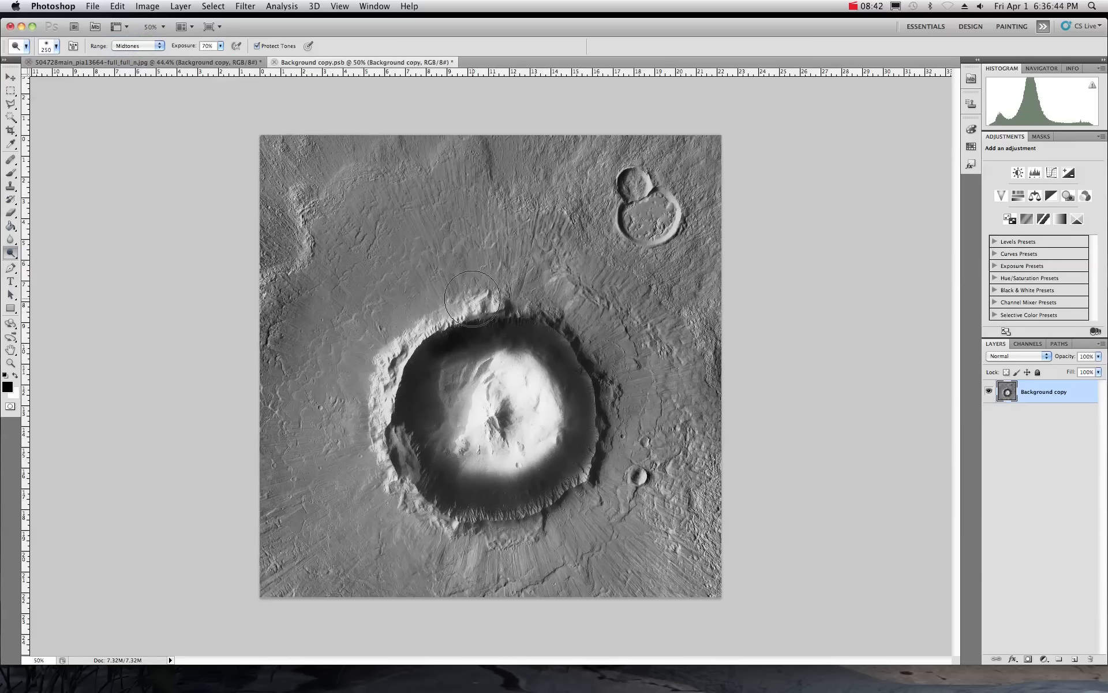
- Try lightening the crater's upper-left rim with the Dodge tool at brush size 125, and undo the stroke
{"action": "key", "text": "bracketleft"}
{"action": "key", "text": "bracketleft"}
{"action": "key", "text": "bracketleft"}
{"action": "left_click_drag", "start_coordinate": [482, 301], "coordinate": [393, 356]}
{"action": "left_click", "coordinate": [14, 260]}
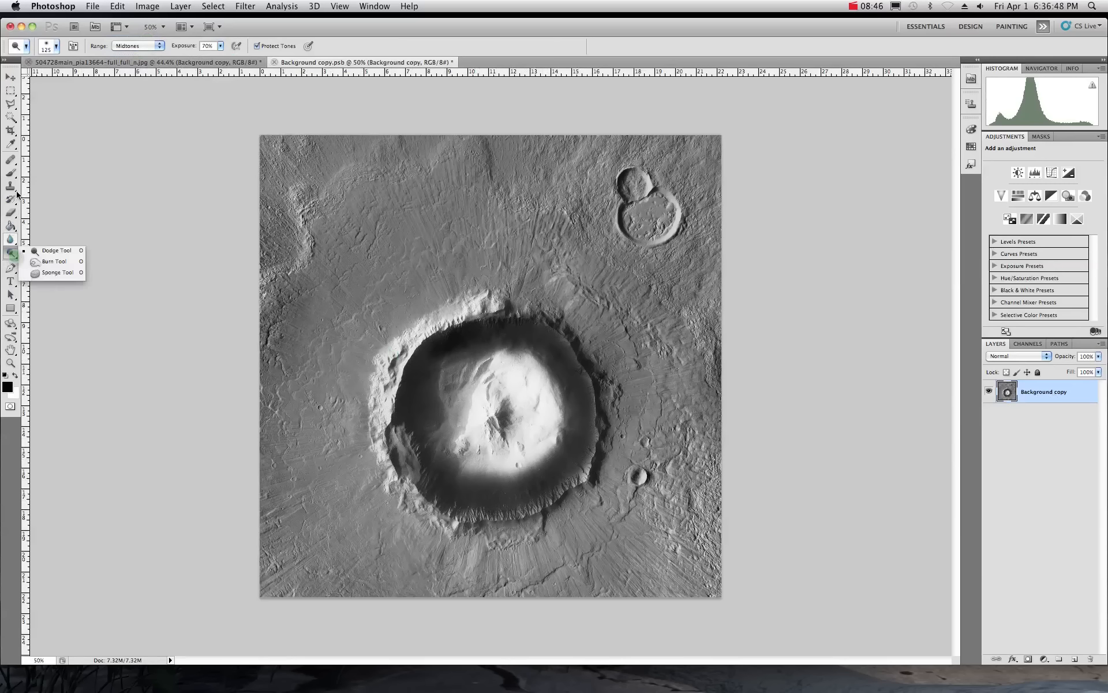
{"action": "left_click", "coordinate": [118, 6]}
{"action": "left_click", "coordinate": [121, 19]}
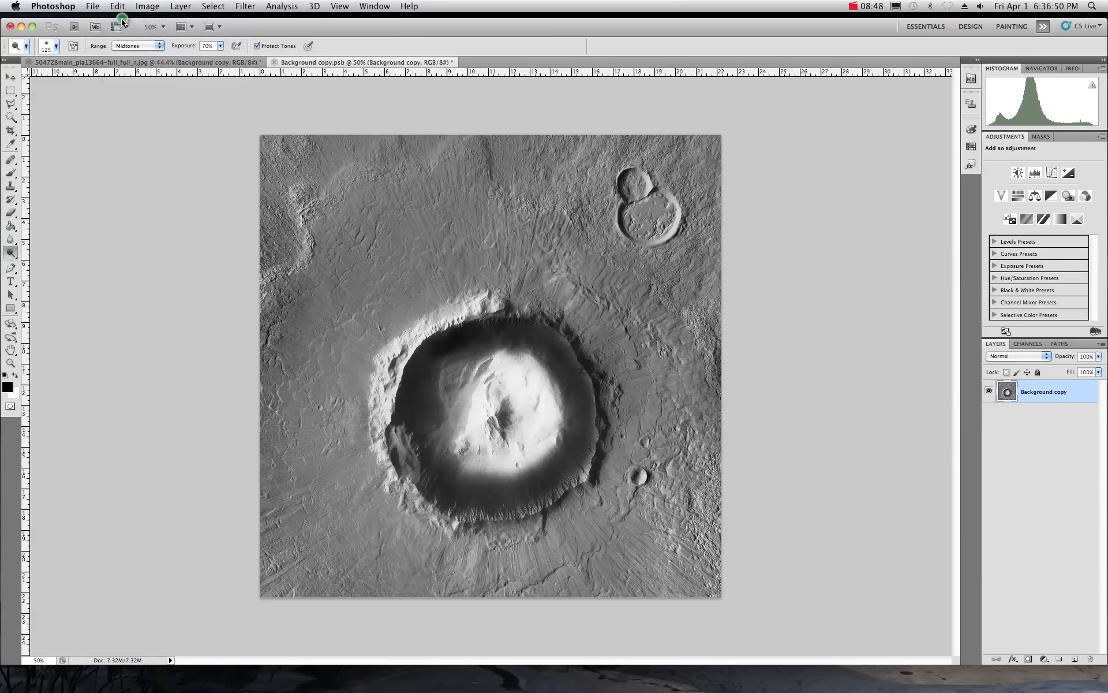
- Darken the bright crater rim and its surroundings with the Burn tool
{"action": "left_click", "coordinate": [10, 256]}
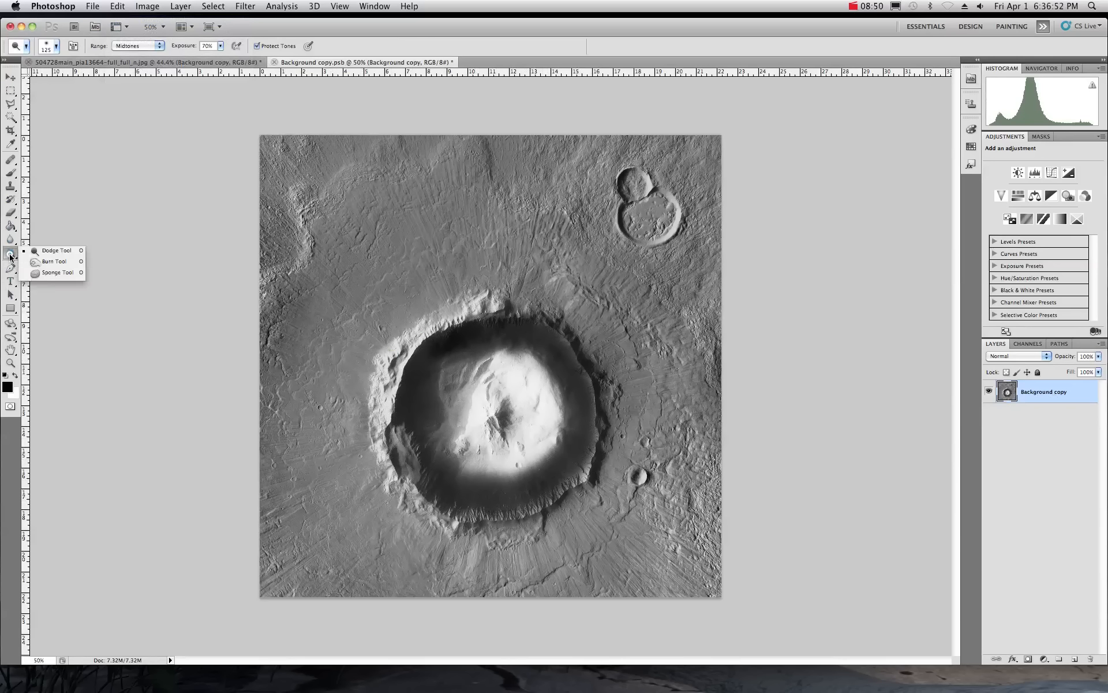
{"action": "left_click", "coordinate": [41, 263]}
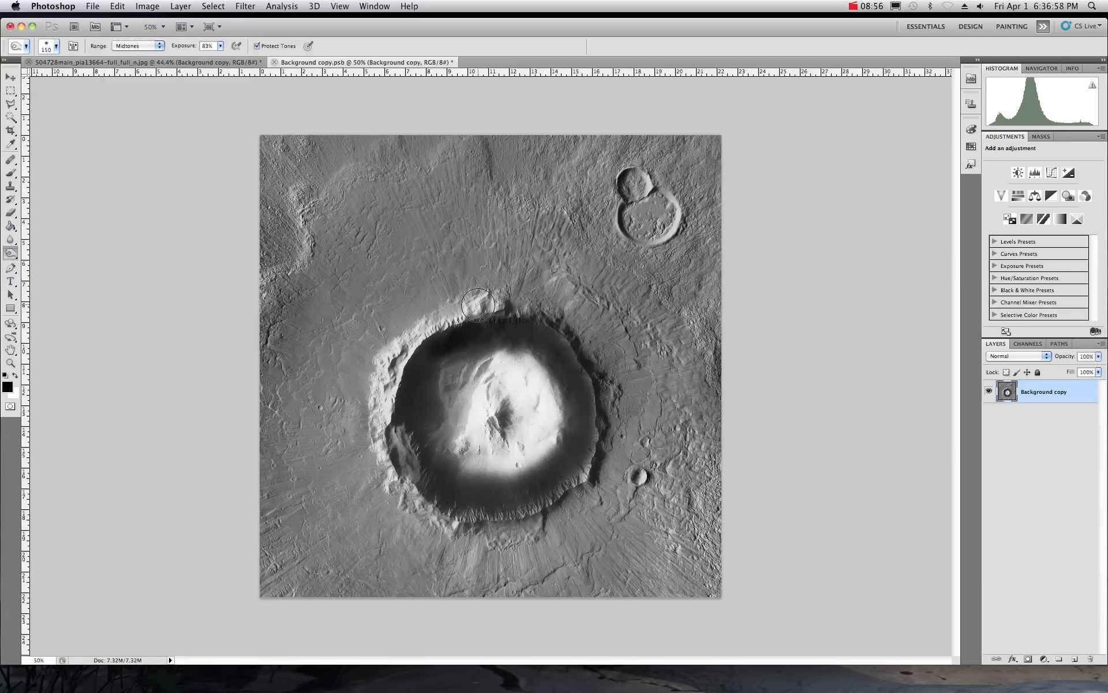
{"action": "mouse_move", "coordinate": [478, 305]}
{"action": "left_mouse_down"}
{"action": "mouse_move", "coordinate": [388, 381]}
{"action": "mouse_move", "coordinate": [377, 420]}
{"action": "mouse_move", "coordinate": [386, 359]}
{"action": "mouse_move", "coordinate": [396, 382]}
{"action": "mouse_move", "coordinate": [425, 332]}
{"action": "mouse_move", "coordinate": [488, 314]}
{"action": "mouse_move", "coordinate": [441, 322]}
{"action": "mouse_move", "coordinate": [403, 366]}
{"action": "mouse_move", "coordinate": [489, 318]}
{"action": "mouse_move", "coordinate": [456, 321]}
{"action": "mouse_move", "coordinate": [395, 392]}
{"action": "mouse_move", "coordinate": [393, 377]}
{"action": "mouse_move", "coordinate": [375, 427]}
{"action": "mouse_move", "coordinate": [401, 473]}
{"action": "mouse_move", "coordinate": [379, 444]}
{"action": "mouse_move", "coordinate": [399, 479]}
{"action": "mouse_move", "coordinate": [386, 470]}
{"action": "mouse_move", "coordinate": [433, 515]}
{"action": "mouse_move", "coordinate": [467, 523]}
{"action": "mouse_move", "coordinate": [463, 515]}
{"action": "left_mouse_up"}
{"action": "mouse_move", "coordinate": [458, 334]}
{"action": "left_mouse_down"}
{"action": "mouse_move", "coordinate": [412, 339]}
{"action": "mouse_move", "coordinate": [365, 408]}
{"action": "left_mouse_up"}
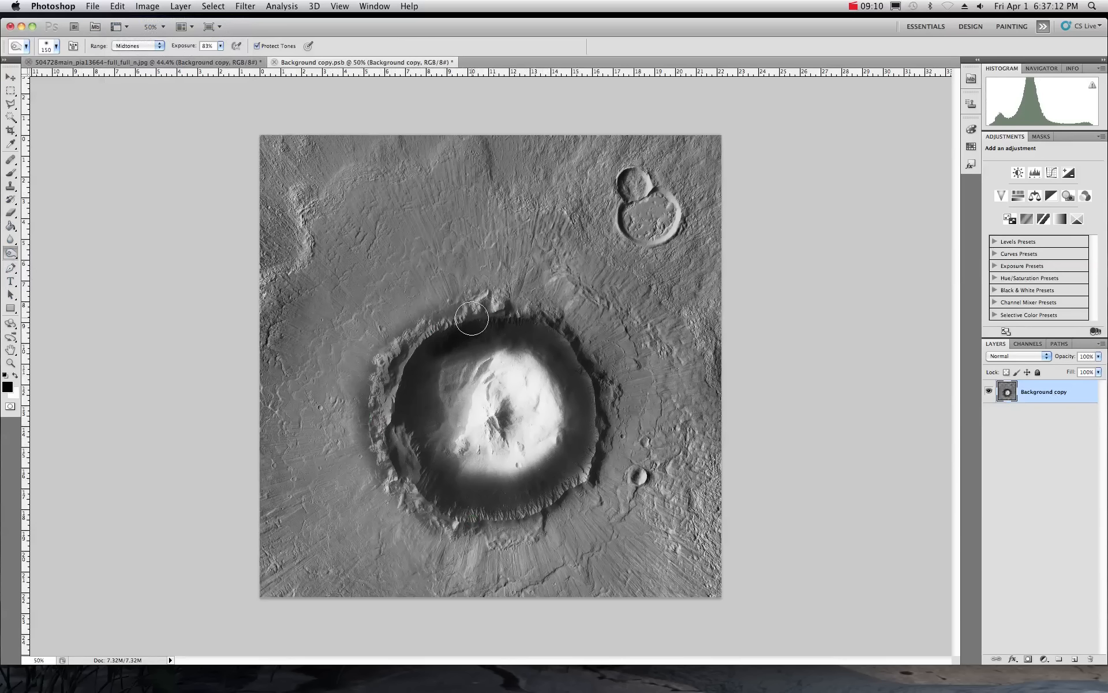
{"action": "mouse_move", "coordinate": [486, 303]}
{"action": "left_mouse_down"}
{"action": "mouse_move", "coordinate": [525, 302]}
{"action": "mouse_move", "coordinate": [582, 276]}
{"action": "left_mouse_up"}
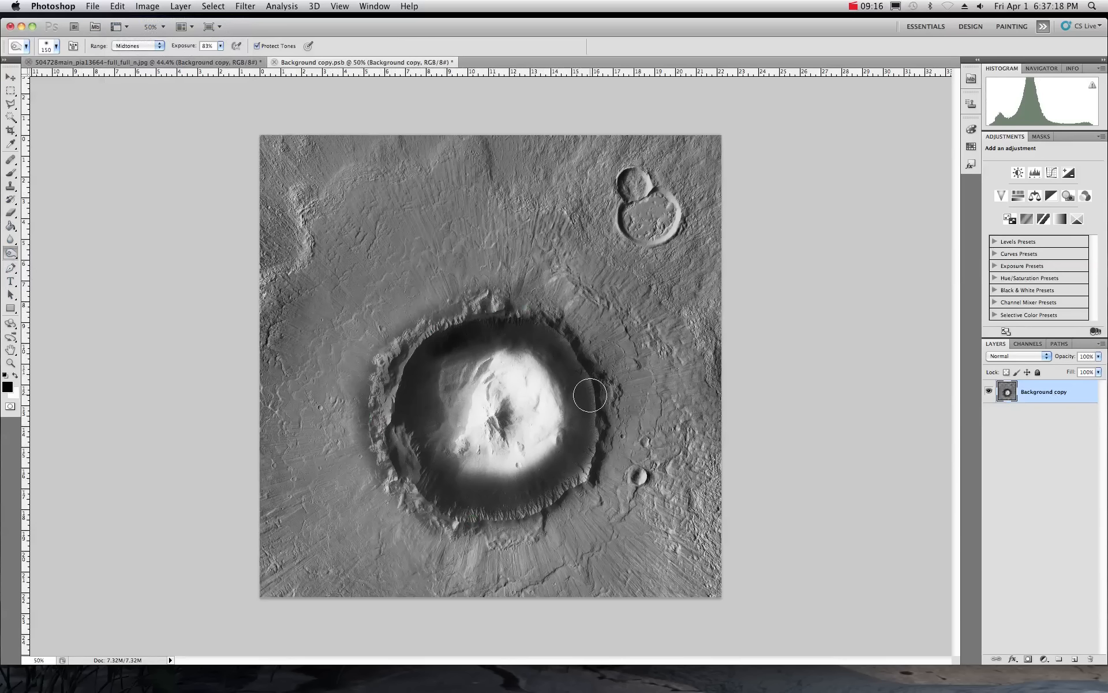
{"action": "left_click_drag", "start_coordinate": [592, 392], "coordinate": [570, 359]}
- Save the painted depth map and return to the main crater document to update its 3D mesh
{"action": "left_click", "coordinate": [193, 63]}
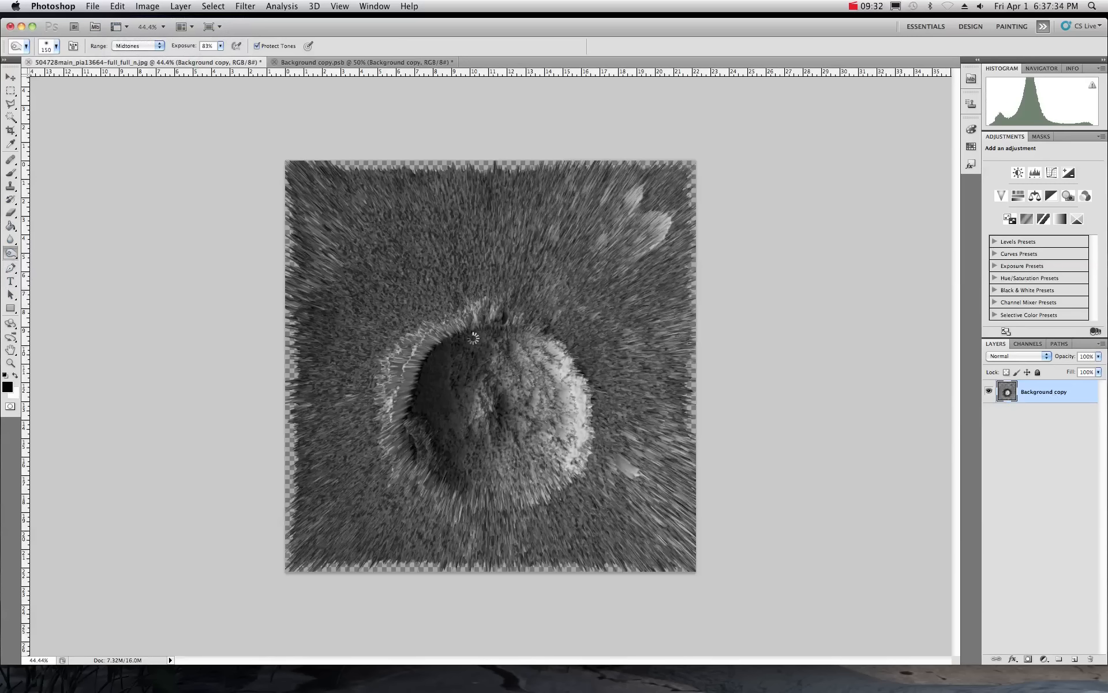
{"action": "key", "text": "super+shift+s"}
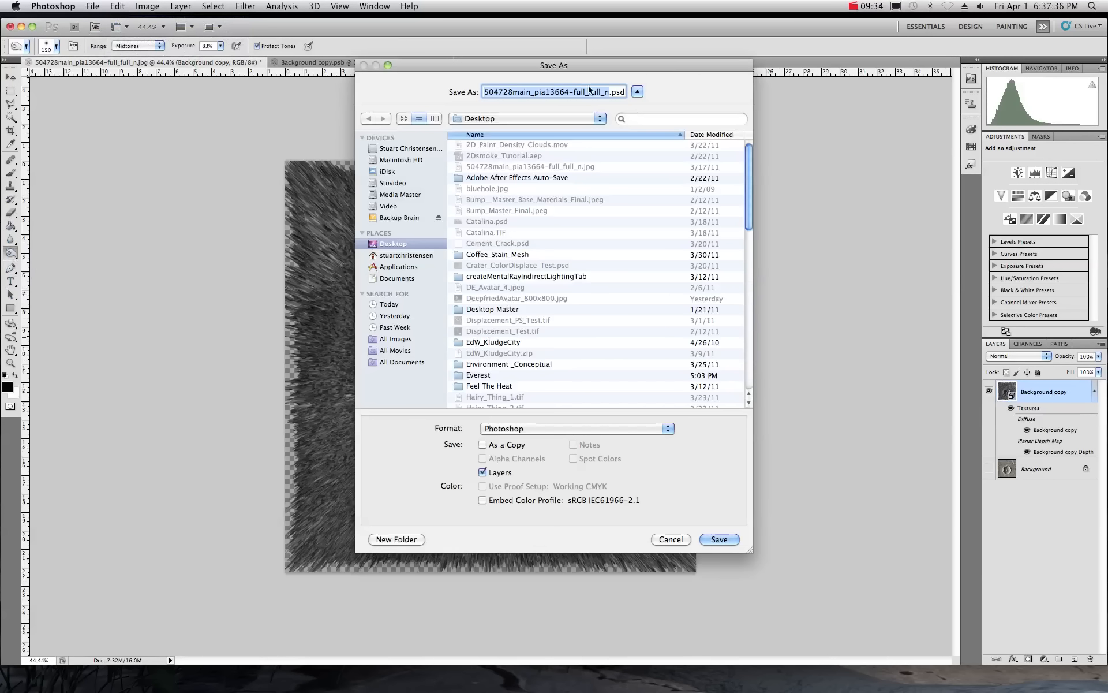
{"action": "left_click", "coordinate": [683, 539]}
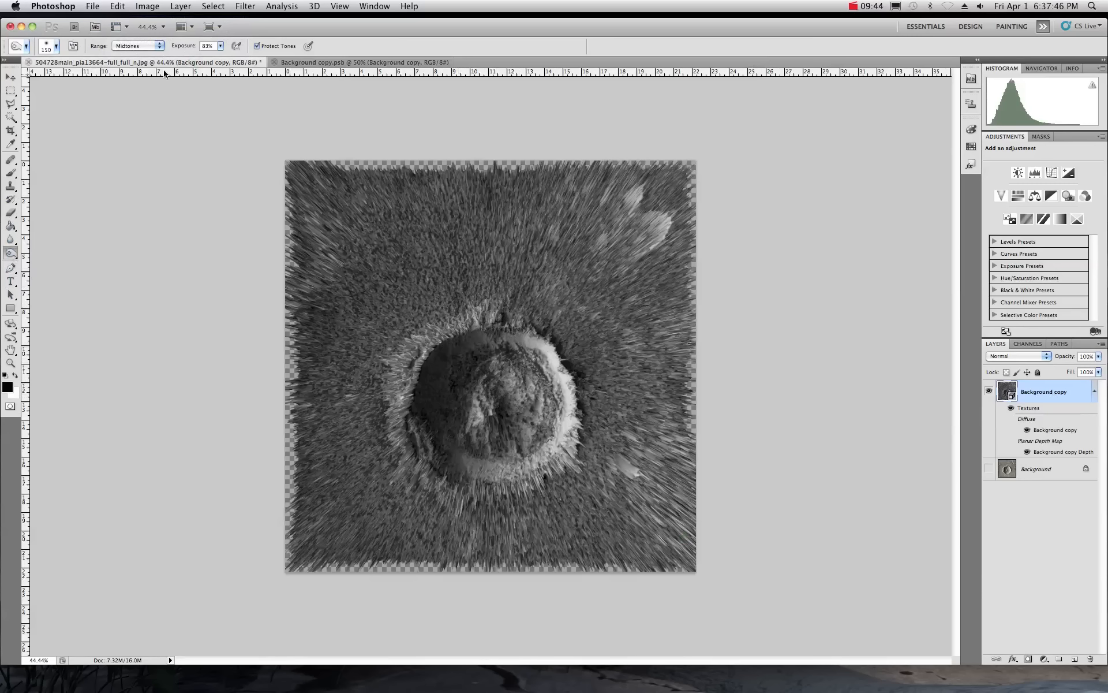
- Rotate the 3D crater mesh to examine its central peak and rim from a low side angle
{"action": "key", "text": "k"}
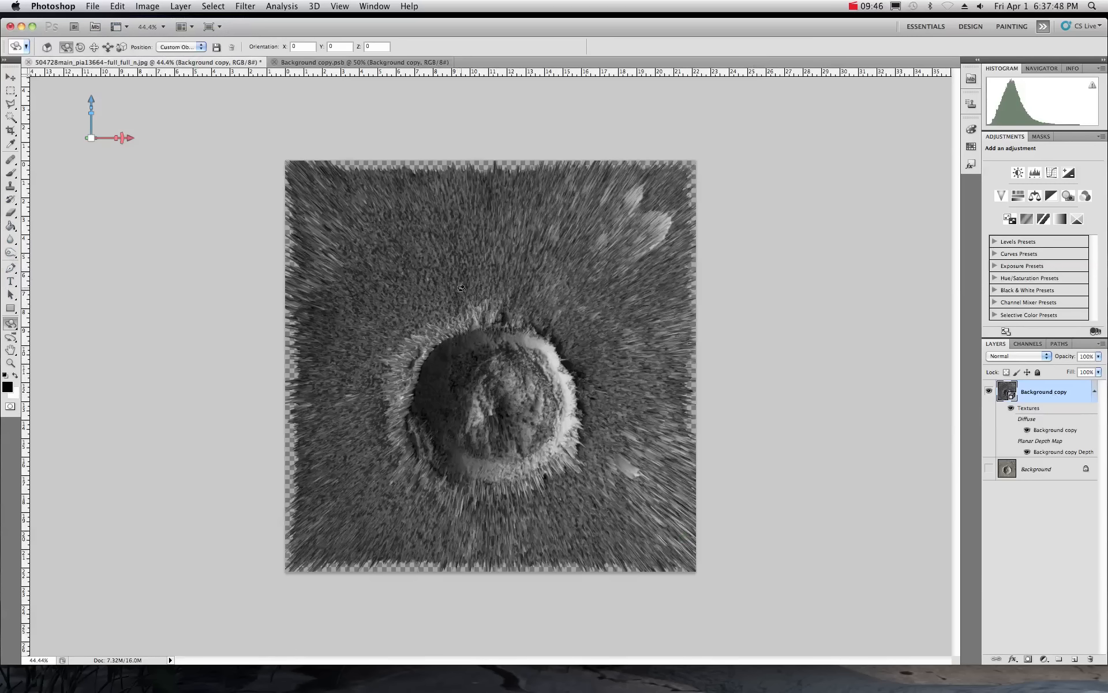
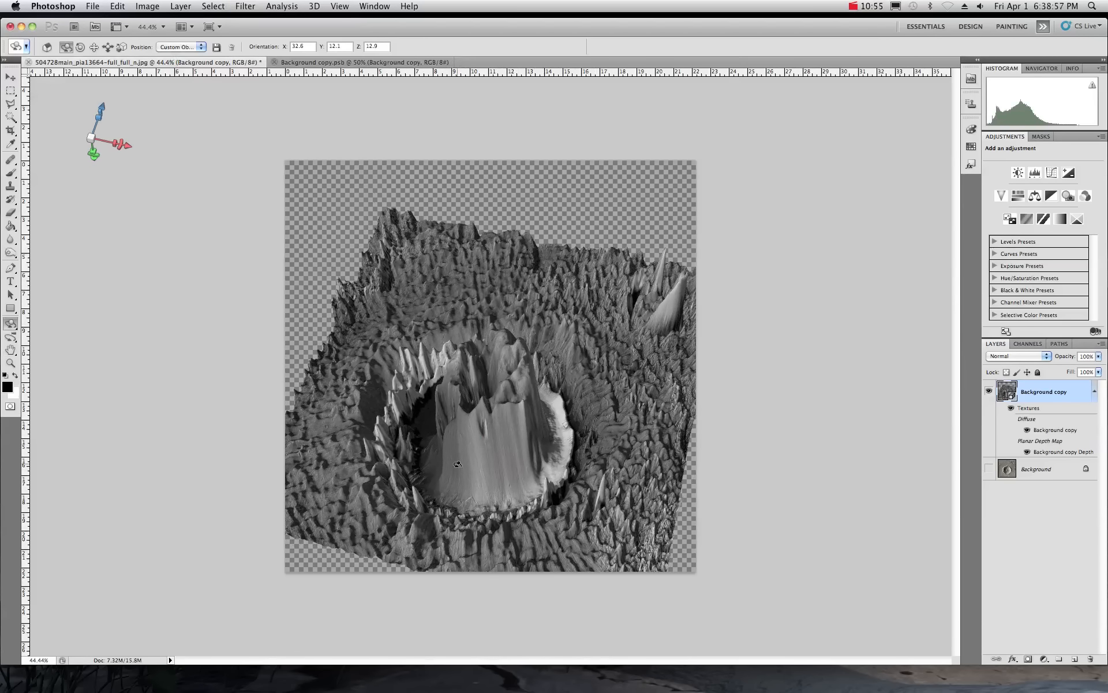
{"action": "left_click_drag", "start_coordinate": [483, 390], "coordinate": [524, 329]}
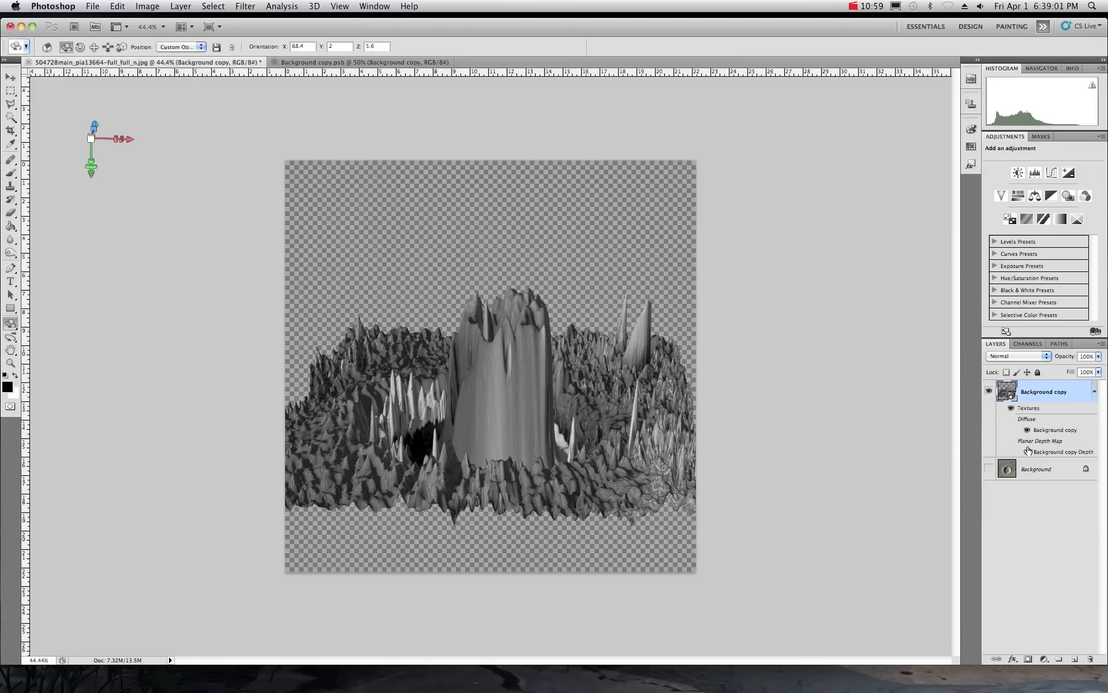
- Apply the basic Blur filter to the Background copy depth map
{"action": "left_click", "coordinate": [304, 62]}
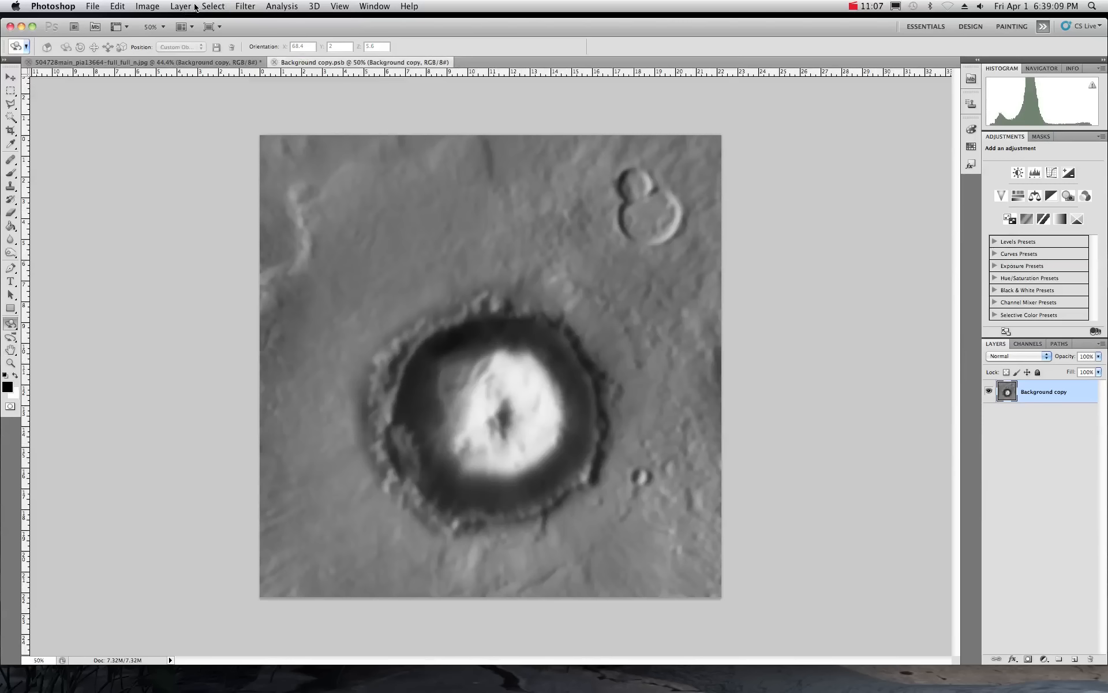
{"action": "left_click", "coordinate": [245, 6]}
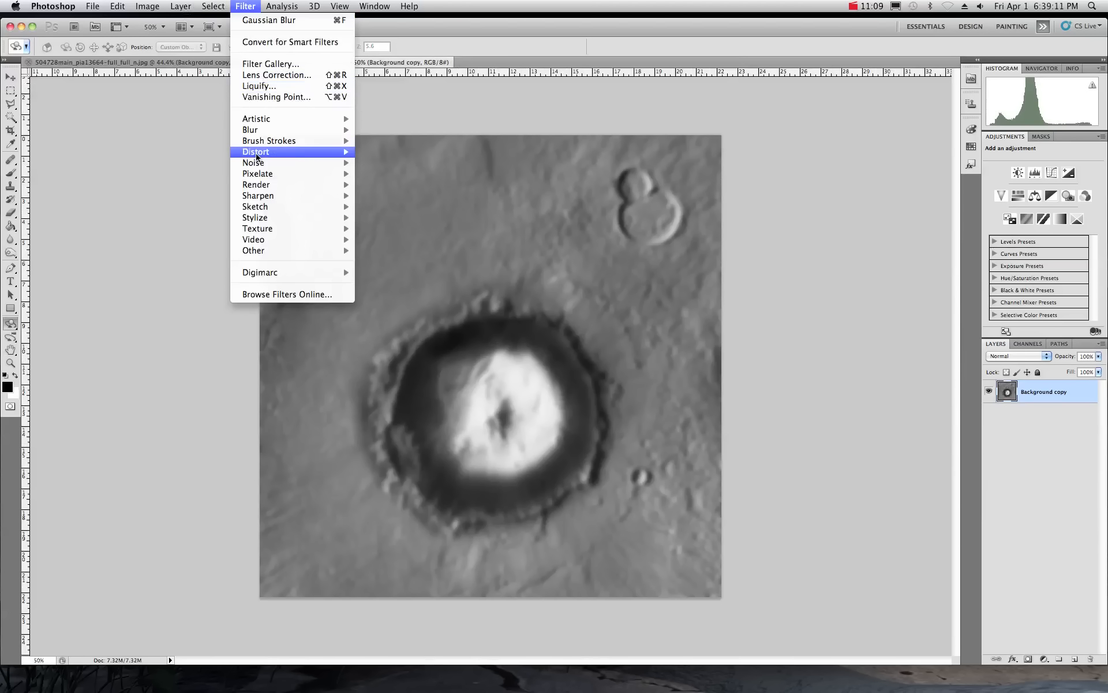
{"action": "mouse_move", "coordinate": [276, 131]}
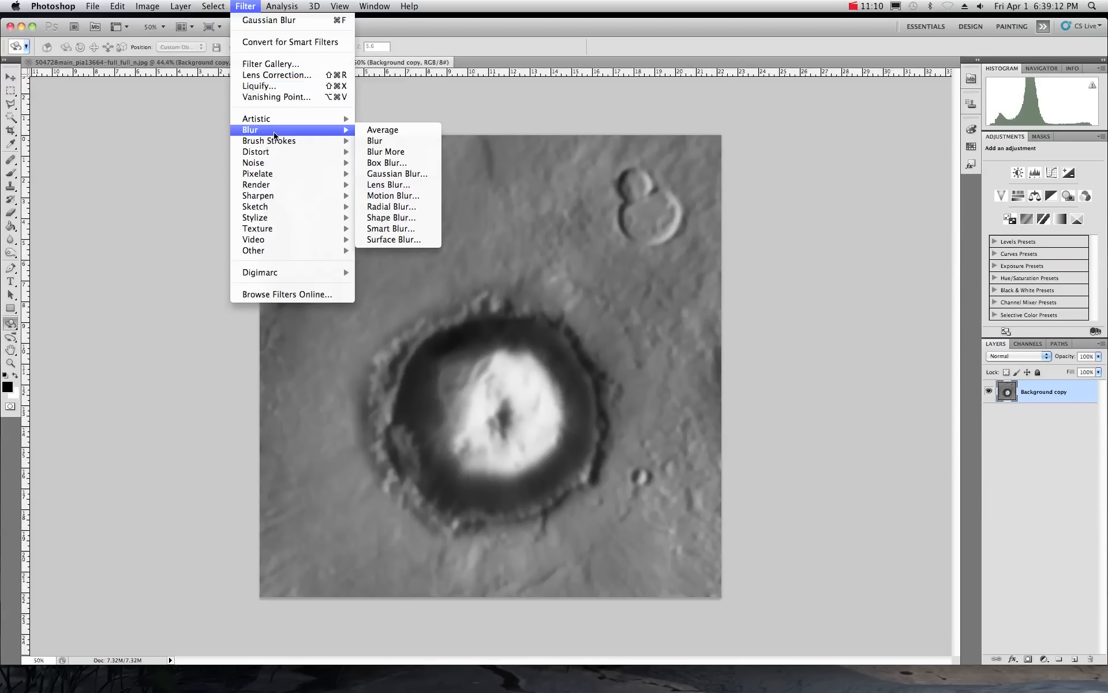
{"action": "left_click", "coordinate": [375, 140]}
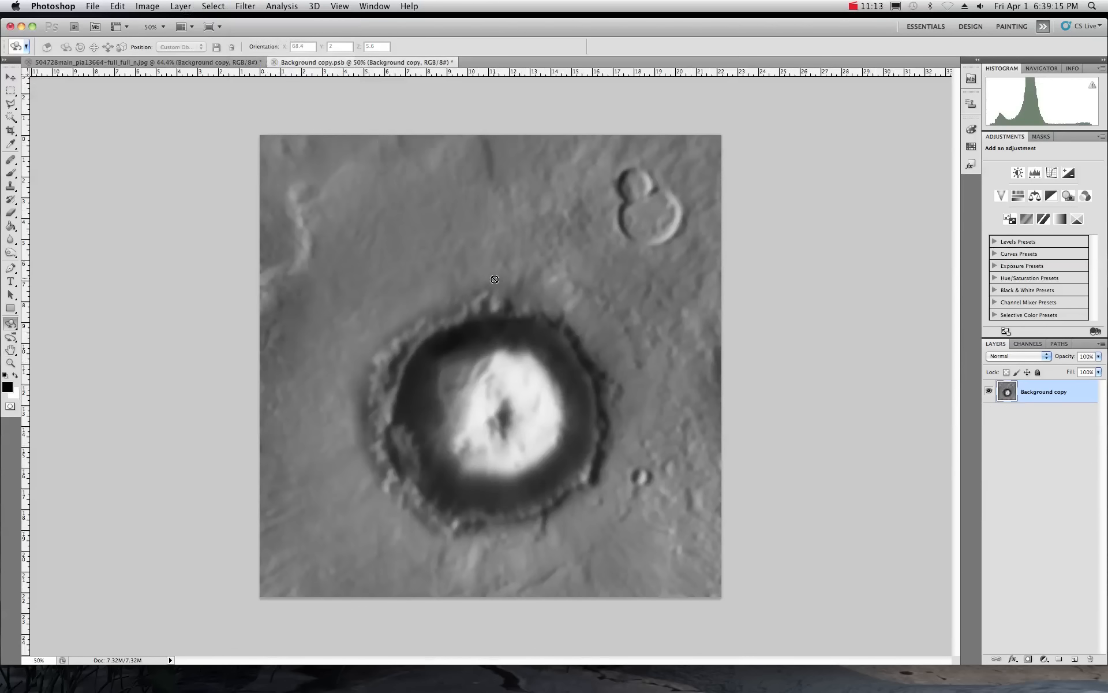
- Apply a Gaussian Blur with a 68.7-pixel radius to the depth map and return to the main crater document
{"action": "left_click", "coordinate": [242, 6]}
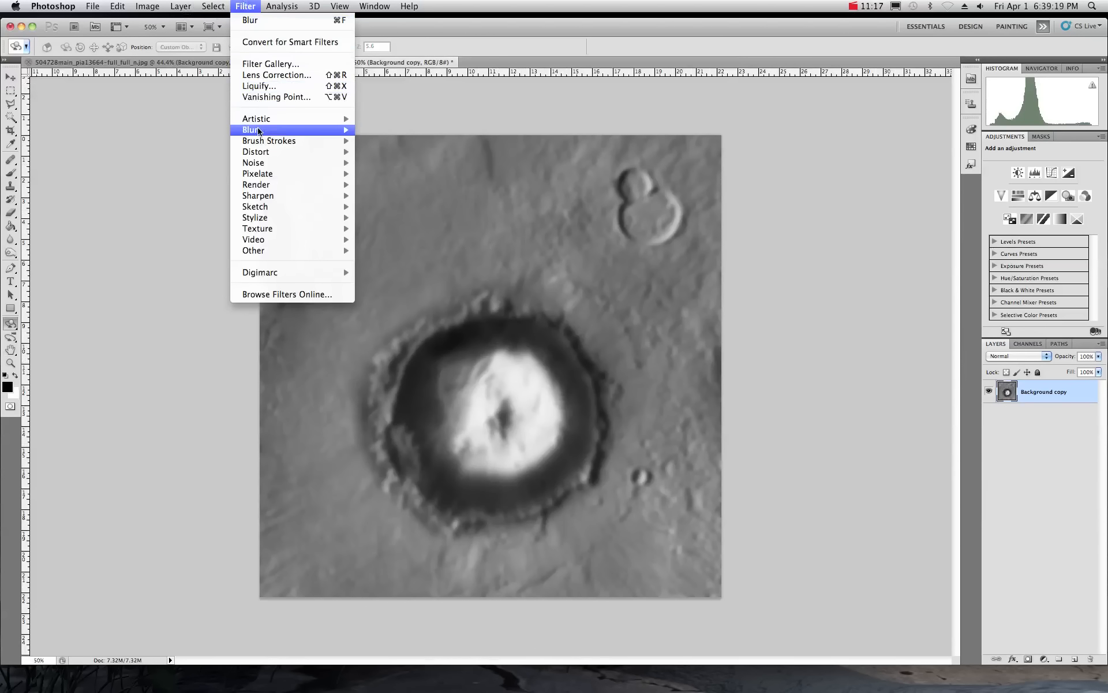
{"action": "mouse_move", "coordinate": [266, 130]}
{"action": "left_click", "coordinate": [383, 174]}
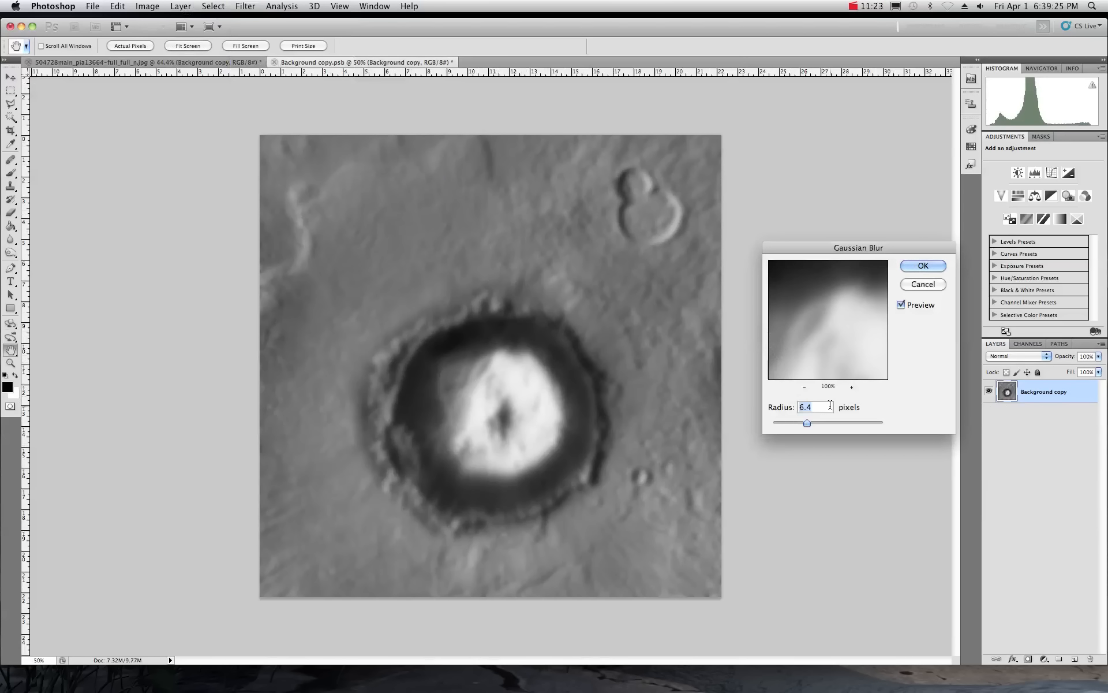
{"action": "left_click_drag", "start_coordinate": [810, 427], "coordinate": [853, 426]}
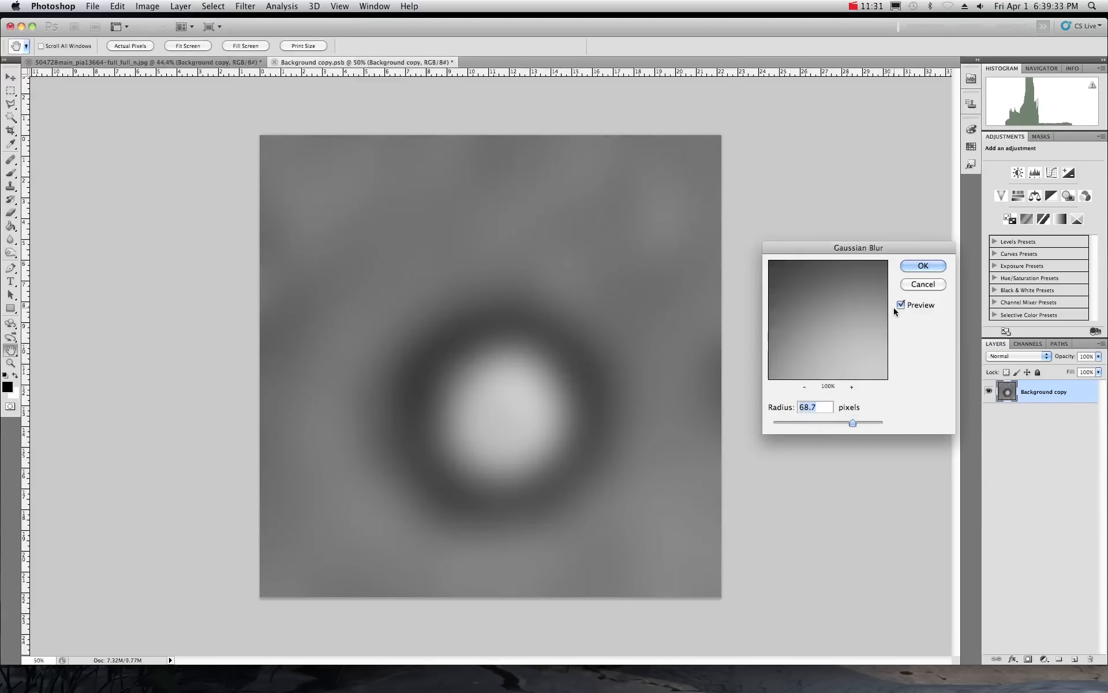
{"action": "left_click", "coordinate": [916, 267]}
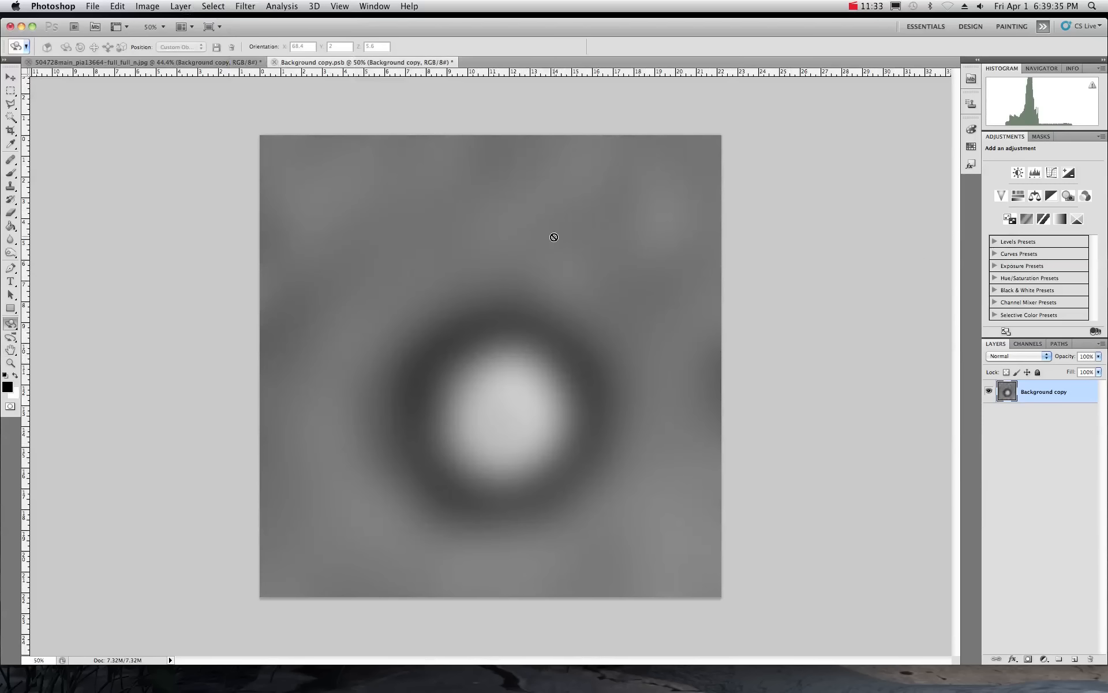
{"action": "left_click", "coordinate": [194, 63]}
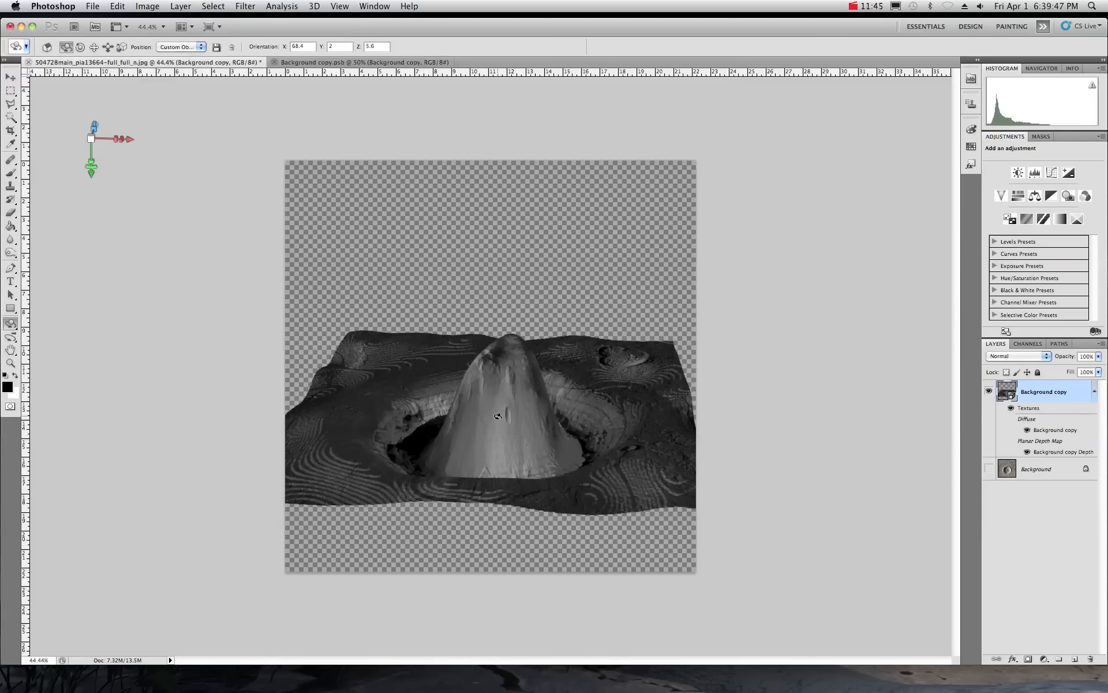
- Rotate the crater mesh to a three-quarter side view and scale it down along its height axis to flatten the relief
{"action": "left_click_drag", "start_coordinate": [528, 362], "coordinate": [456, 371]}
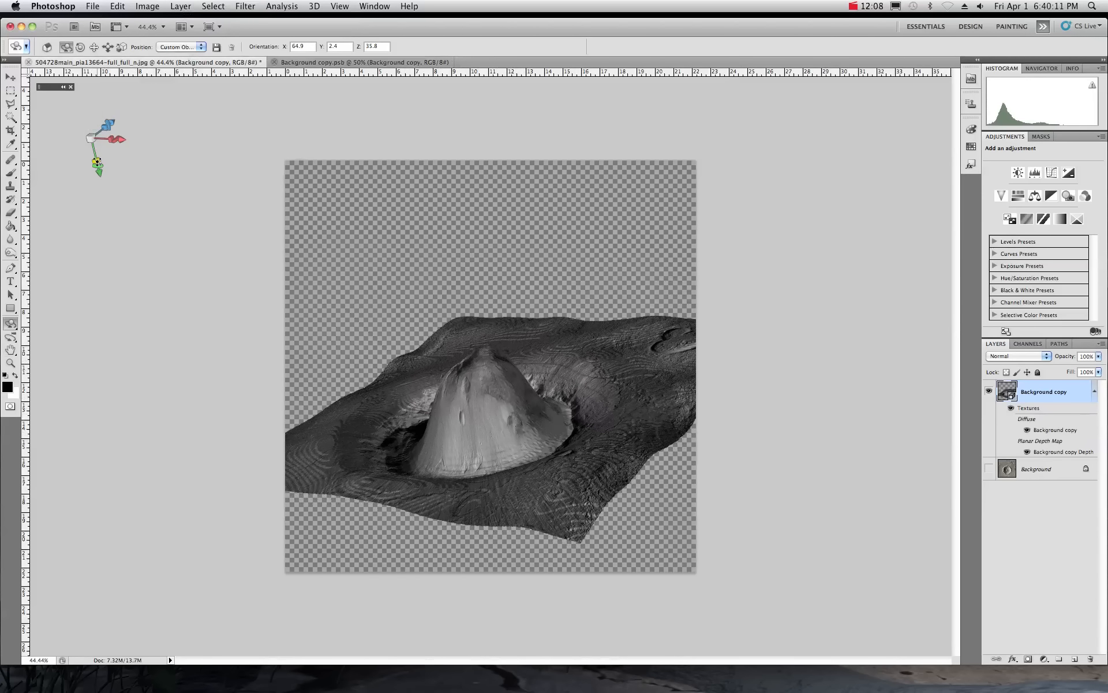
{"action": "left_click_drag", "start_coordinate": [95, 156], "coordinate": [84, 115]}
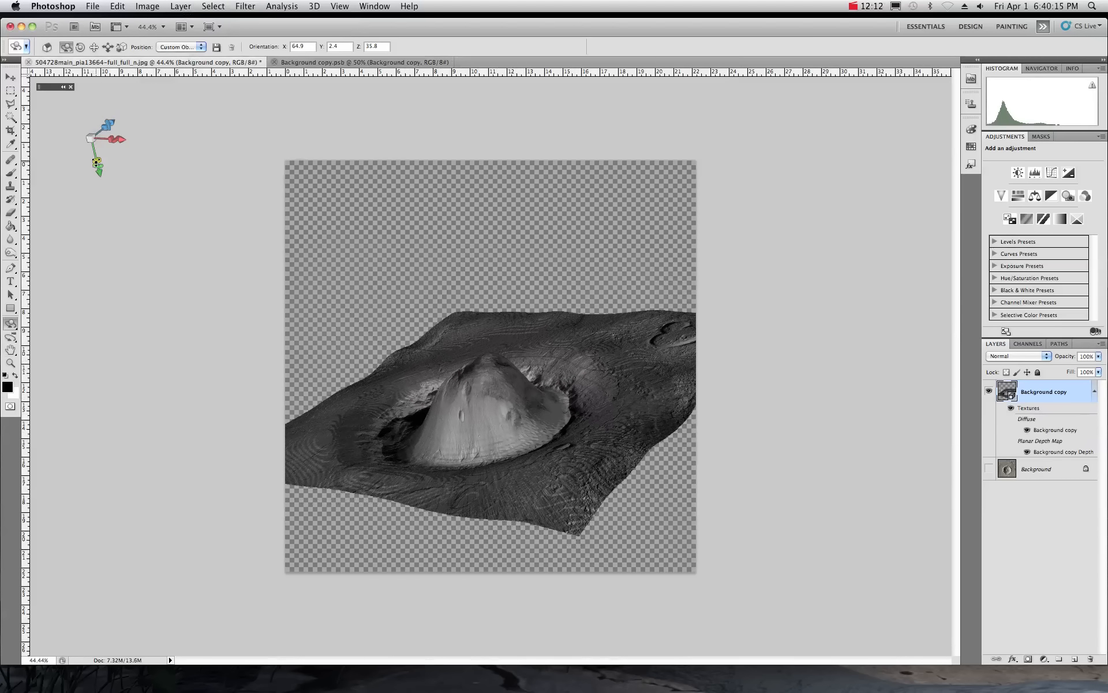
{"action": "mouse_move", "coordinate": [97, 162]}
{"action": "left_mouse_down"}
{"action": "mouse_move", "coordinate": [86, 122]}
{"action": "mouse_move", "coordinate": [90, 140]}
{"action": "mouse_move", "coordinate": [62, 99]}
{"action": "left_mouse_up"}
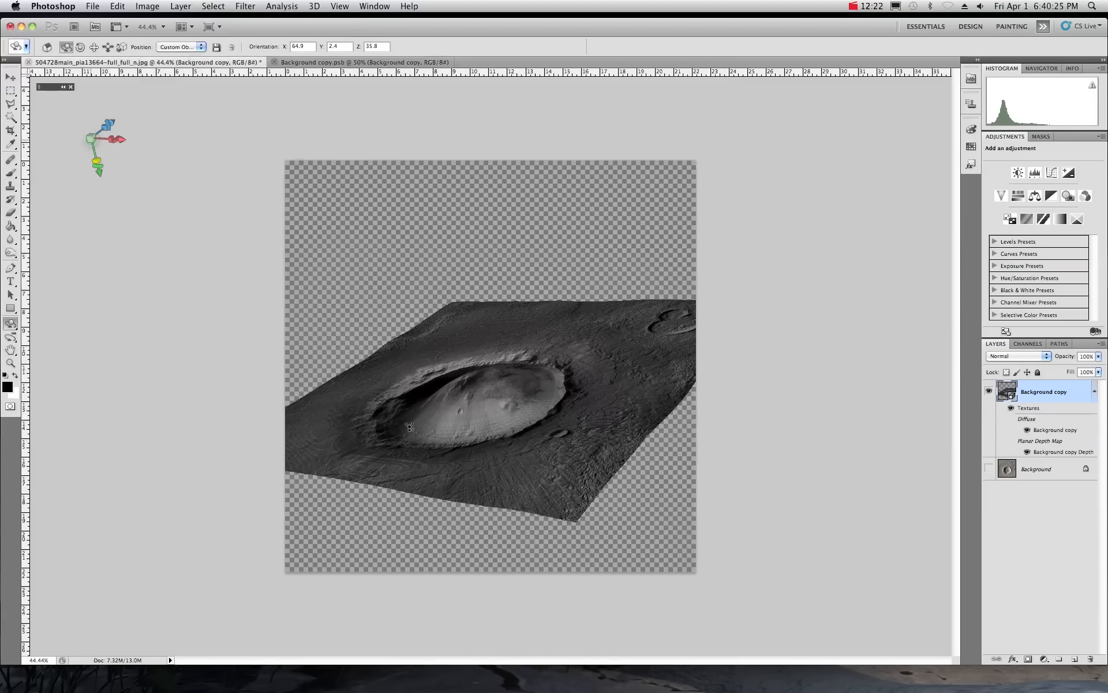
- Rotate the flattened crater mesh to examine its surface from above and from slightly tilted angles
{"action": "left_click_drag", "start_coordinate": [422, 415], "coordinate": [537, 510]}
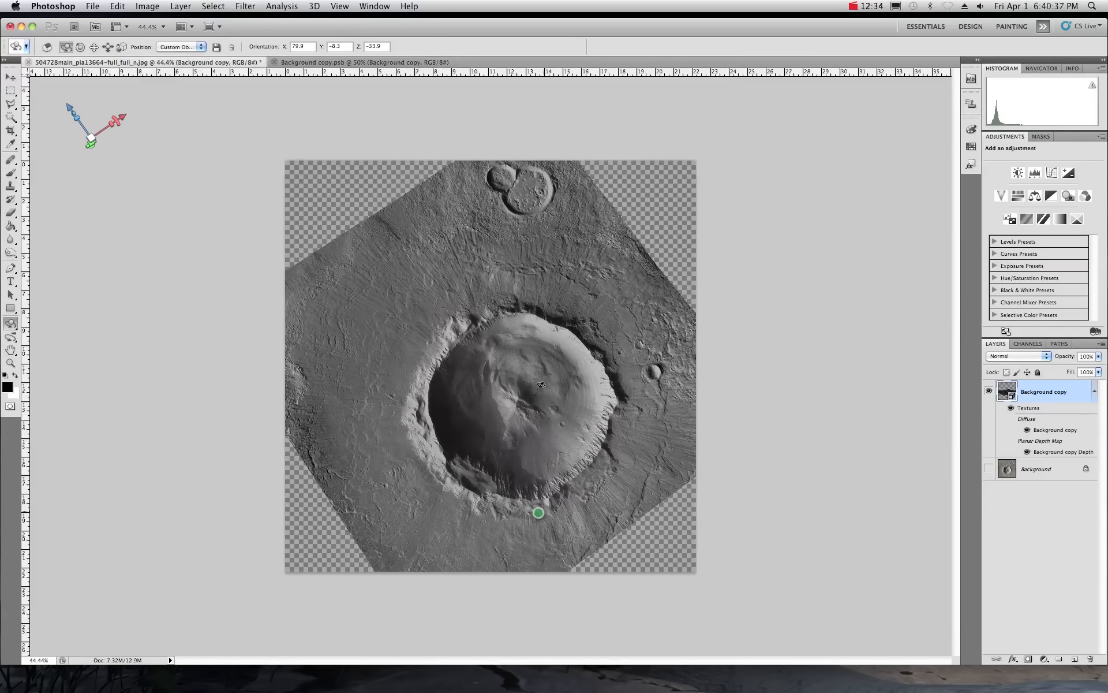
{"action": "left_click_drag", "start_coordinate": [555, 311], "coordinate": [554, 257]}
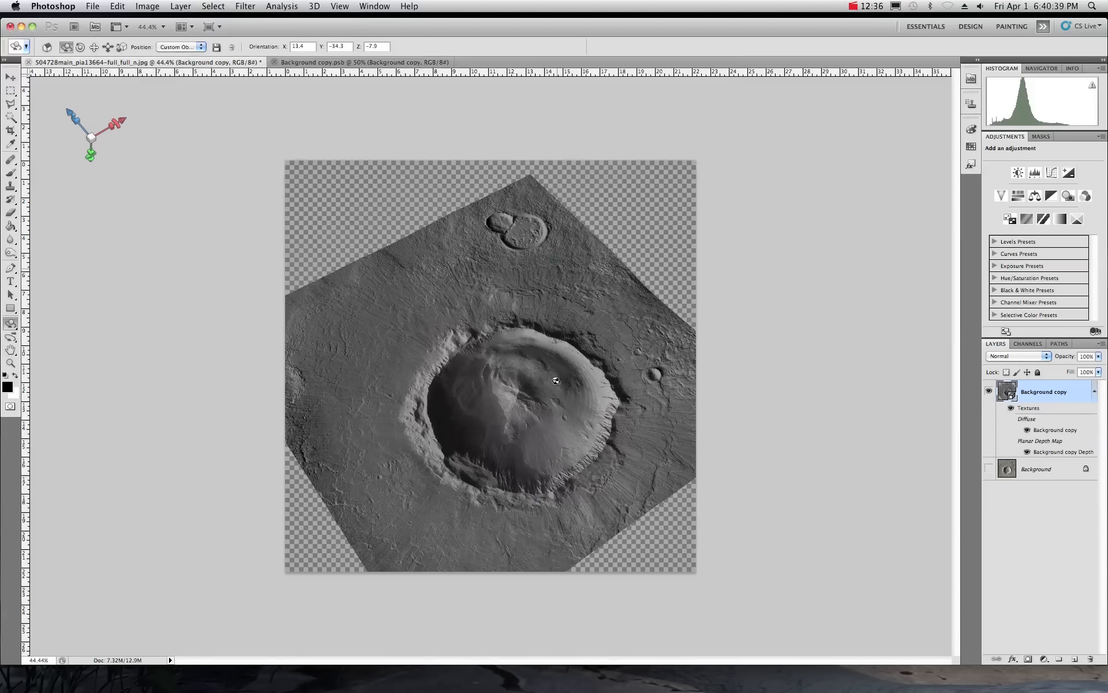
{"action": "left_click_drag", "start_coordinate": [556, 381], "coordinate": [539, 301]}
{"action": "left_click_drag", "start_coordinate": [529, 368], "coordinate": [534, 470]}
{"action": "left_click_drag", "start_coordinate": [523, 386], "coordinate": [529, 435]}
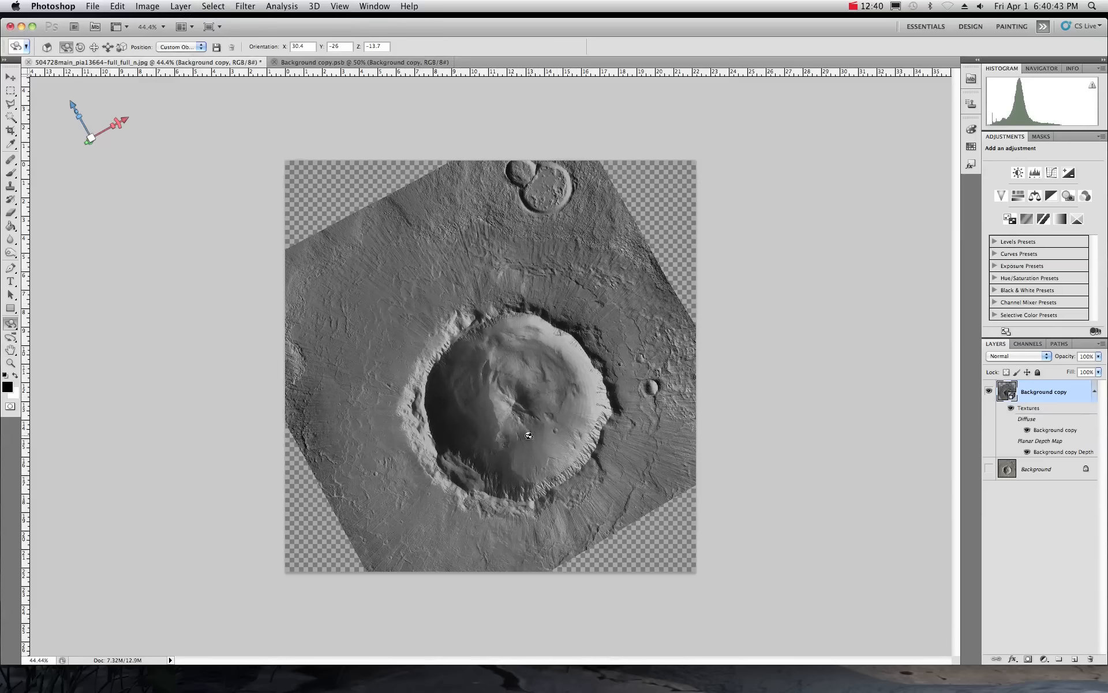
- Reset the mesh's X, Y and Z orientation values to 0
{"action": "left_click", "coordinate": [306, 47]}
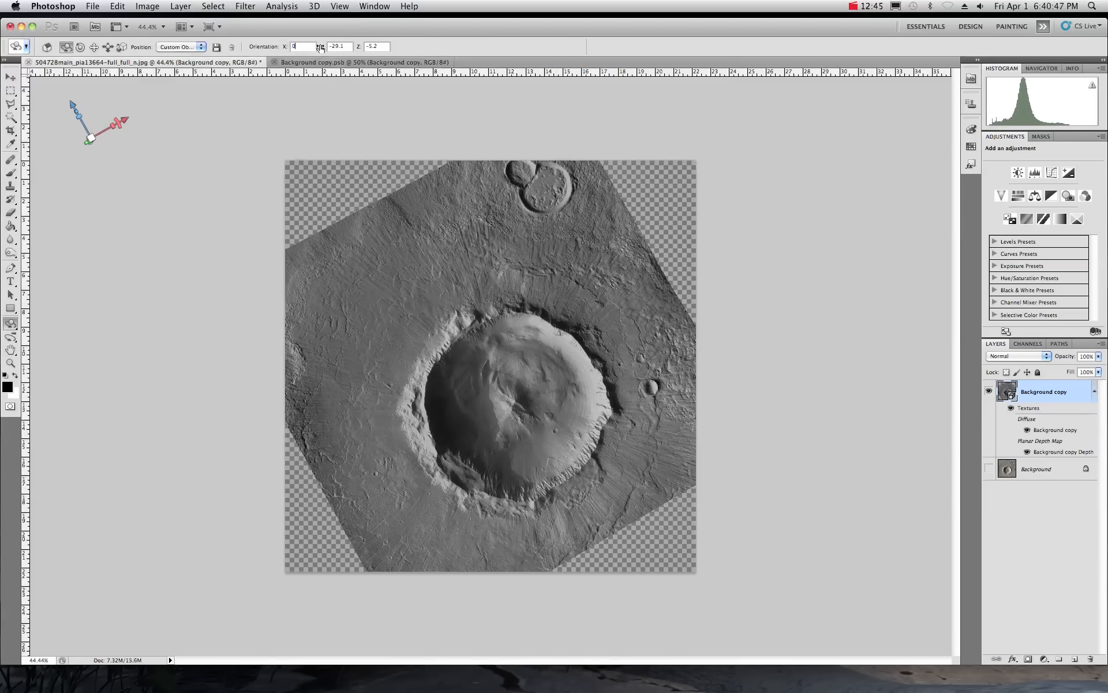
{"action": "type", "text": "0"}
{"action": "key", "text": "Tab"}
{"action": "type", "text": "0"}
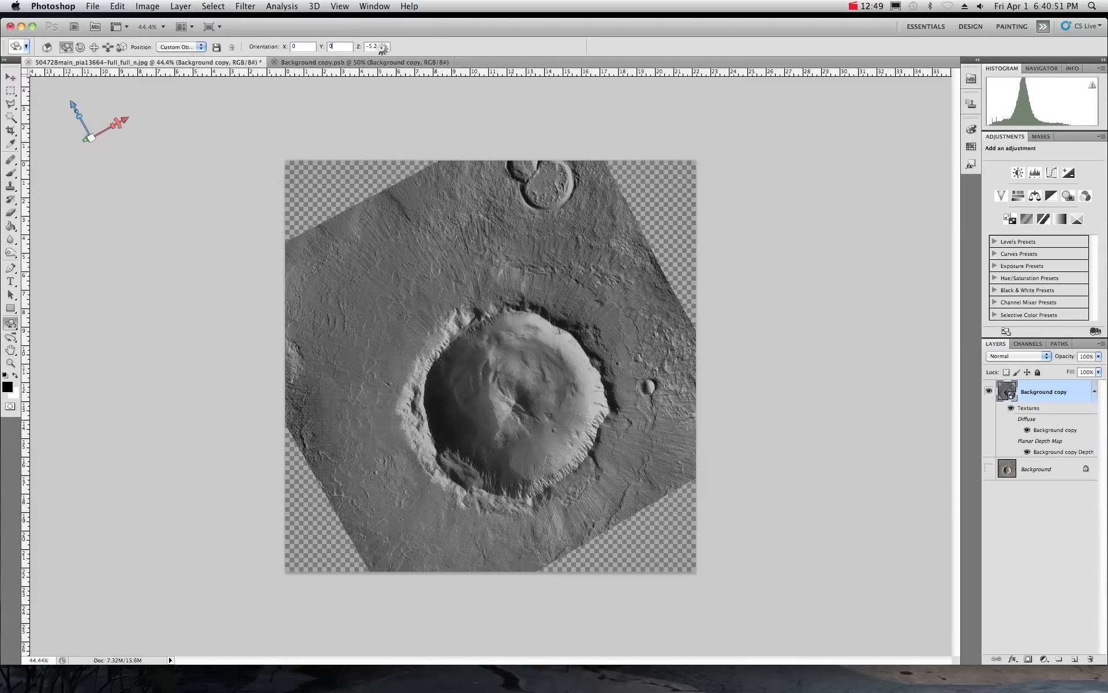
{"action": "key", "text": "Tab"}
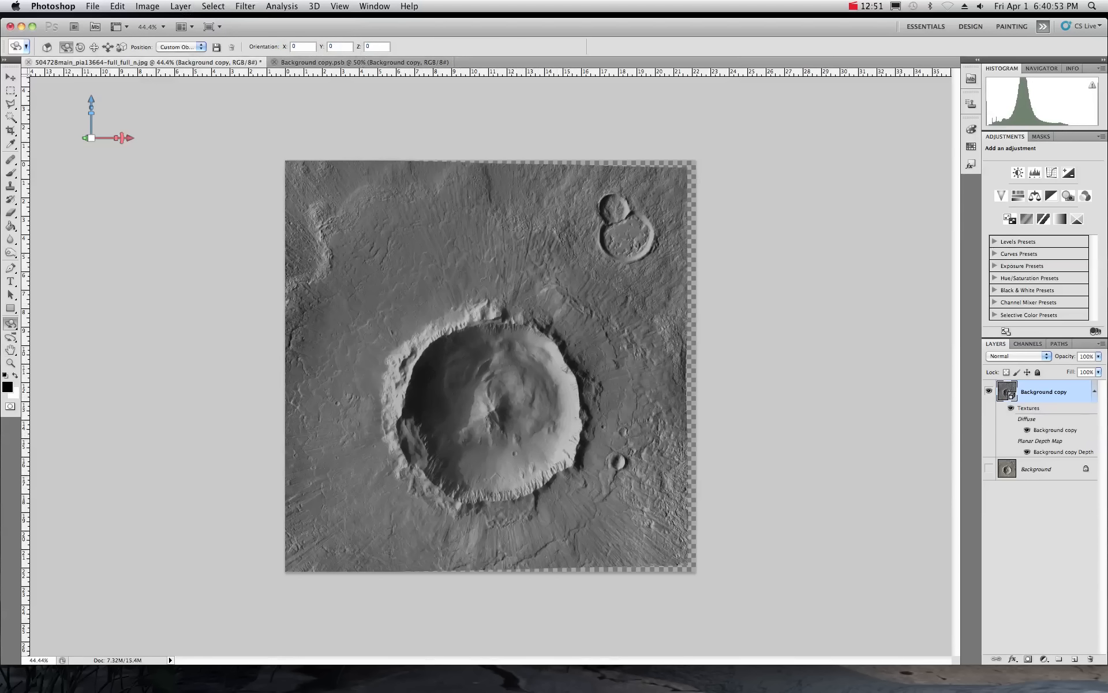
{"action": "left_click", "coordinate": [340, 46]}
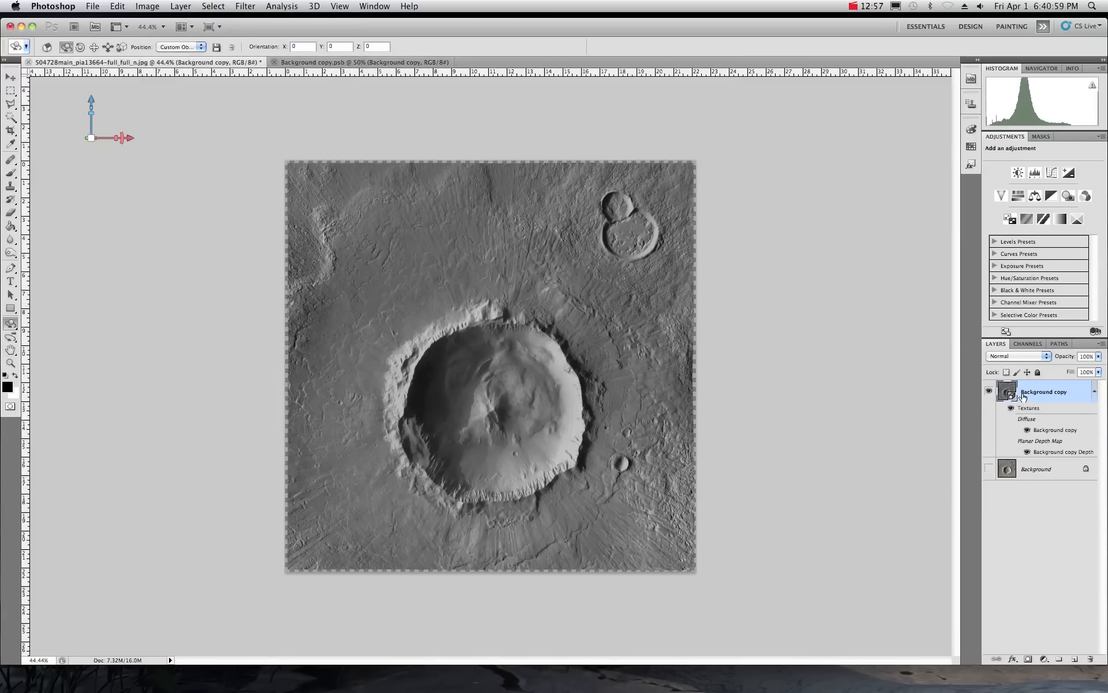
- Hide the 3D Background copy layer and show the original colour Background layer
{"action": "left_click", "coordinate": [1054, 469]}
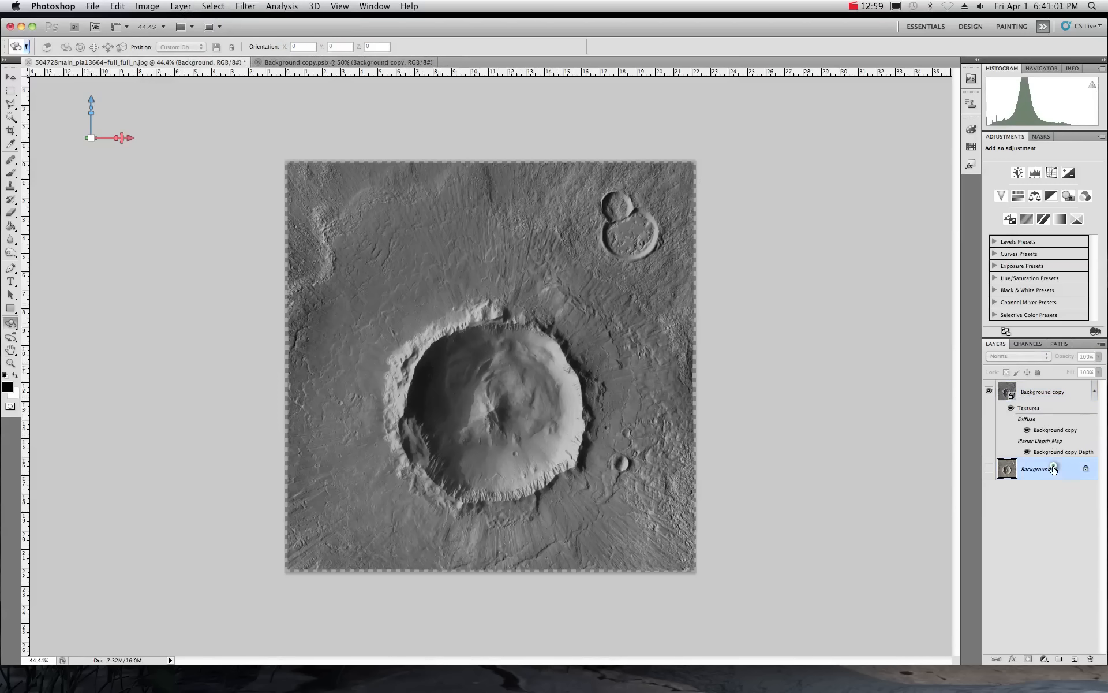
{"action": "left_click", "coordinate": [989, 392]}
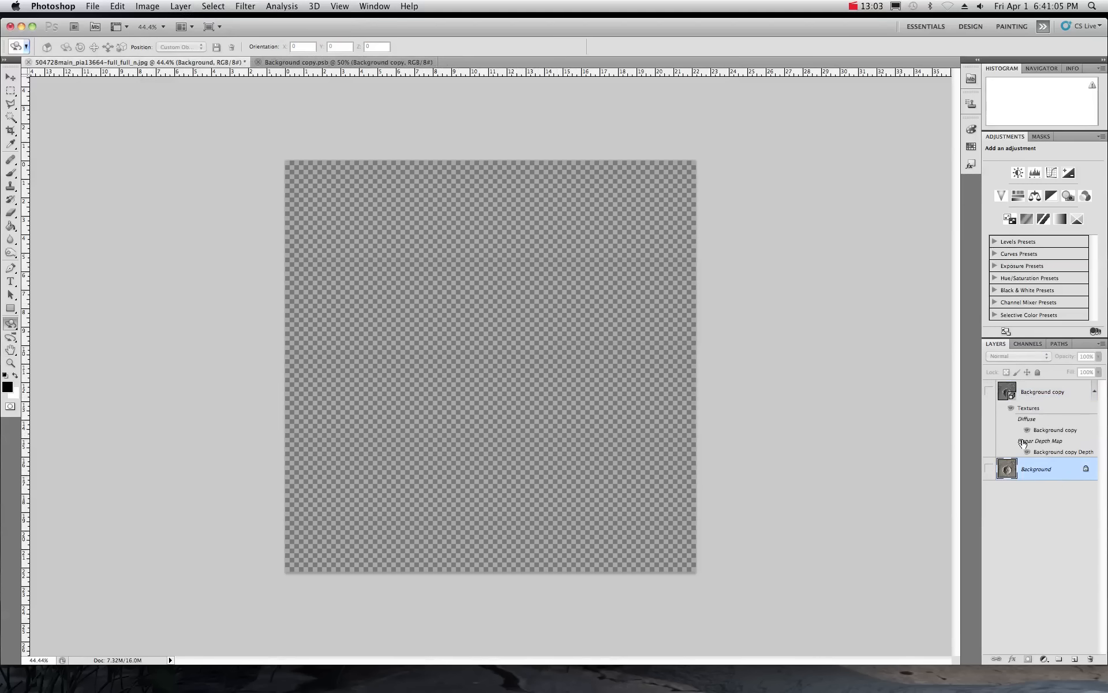
{"action": "left_click", "coordinate": [989, 470]}
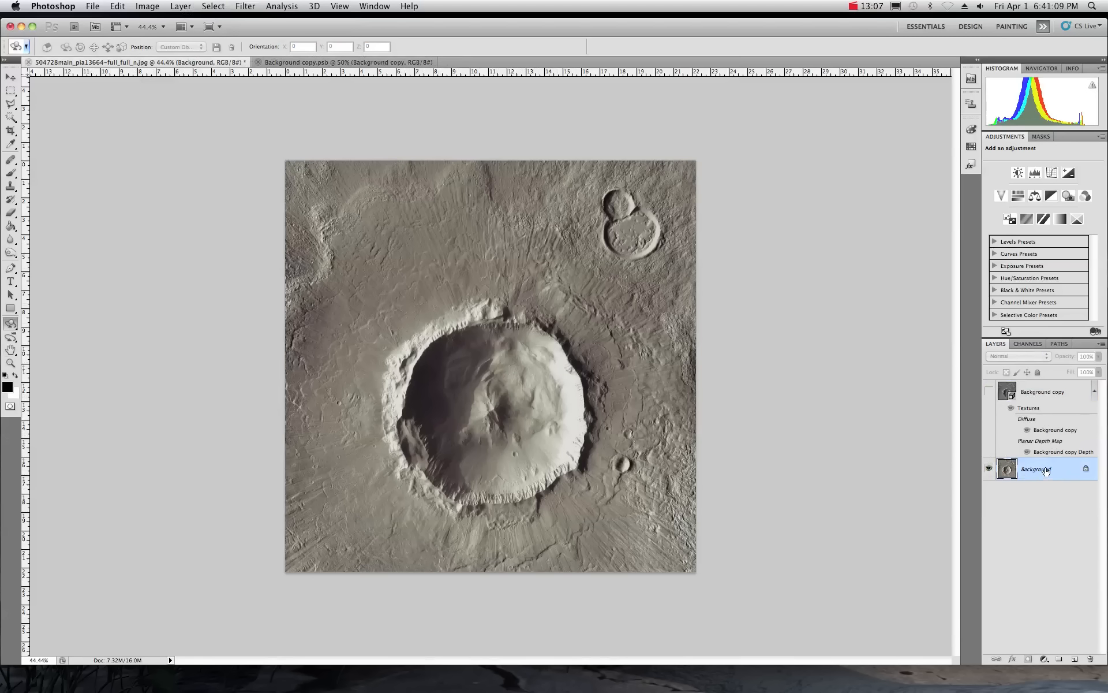
- Duplicate the Background layer as a layer named Color Map and hide the original
{"action": "left_click", "coordinate": [184, 7]}
{"action": "left_click", "coordinate": [193, 32]}
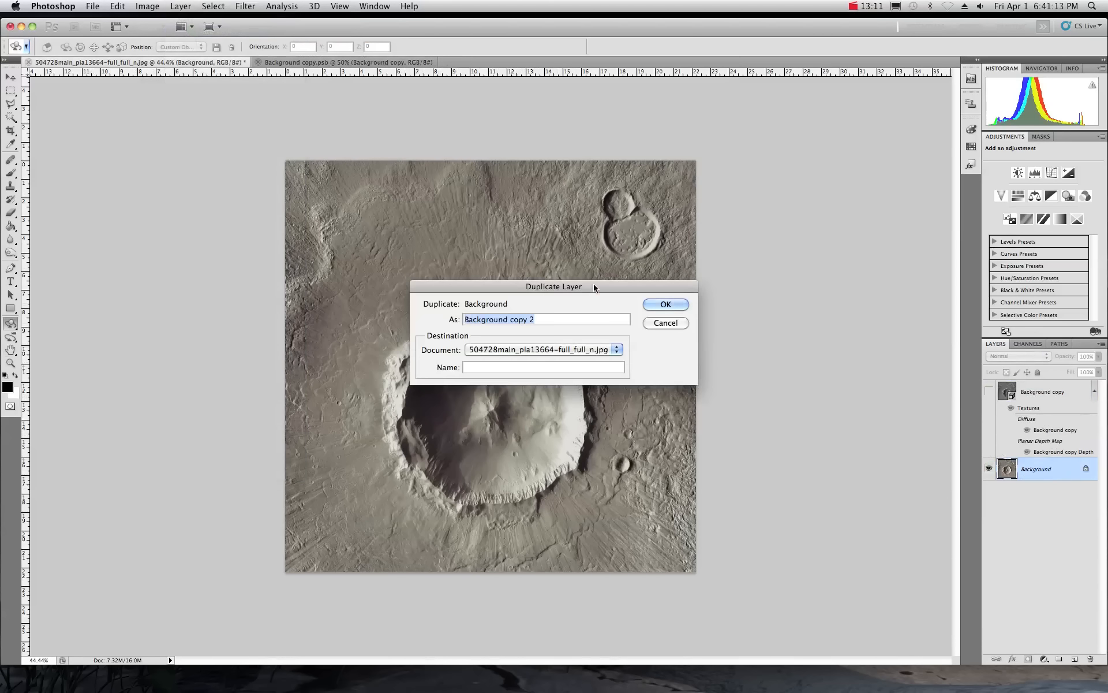
{"action": "left_click", "coordinate": [657, 302]}
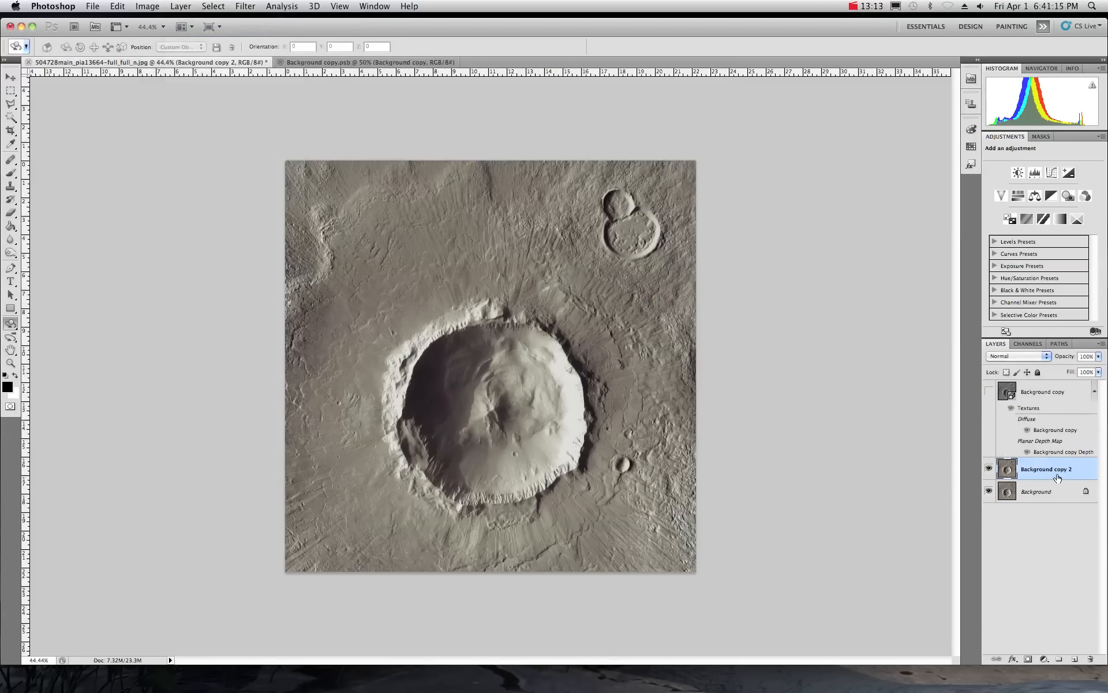
{"action": "left_click", "coordinate": [988, 492]}
{"action": "double_click", "coordinate": [1047, 470]}
{"action": "type", "text": "Color Map"}
{"action": "left_click", "coordinate": [1039, 543]}
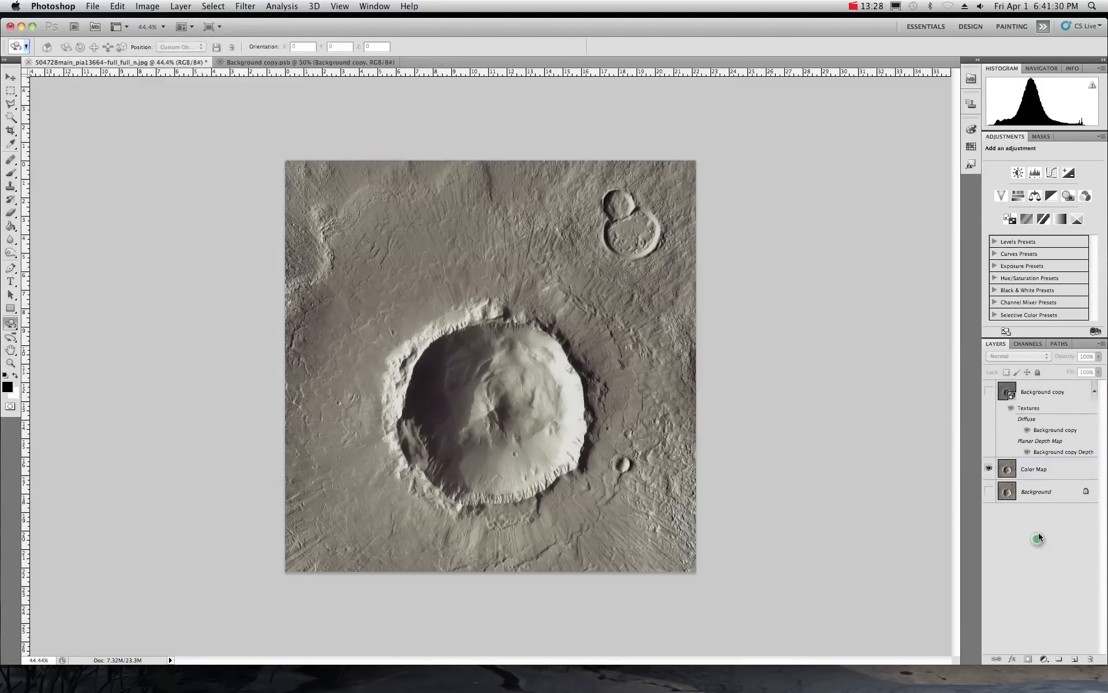
- Duplicate the Color Map layer and rename the copy Bump Map
{"action": "left_click", "coordinate": [1037, 471]}
{"action": "right_click", "coordinate": [1037, 472]}
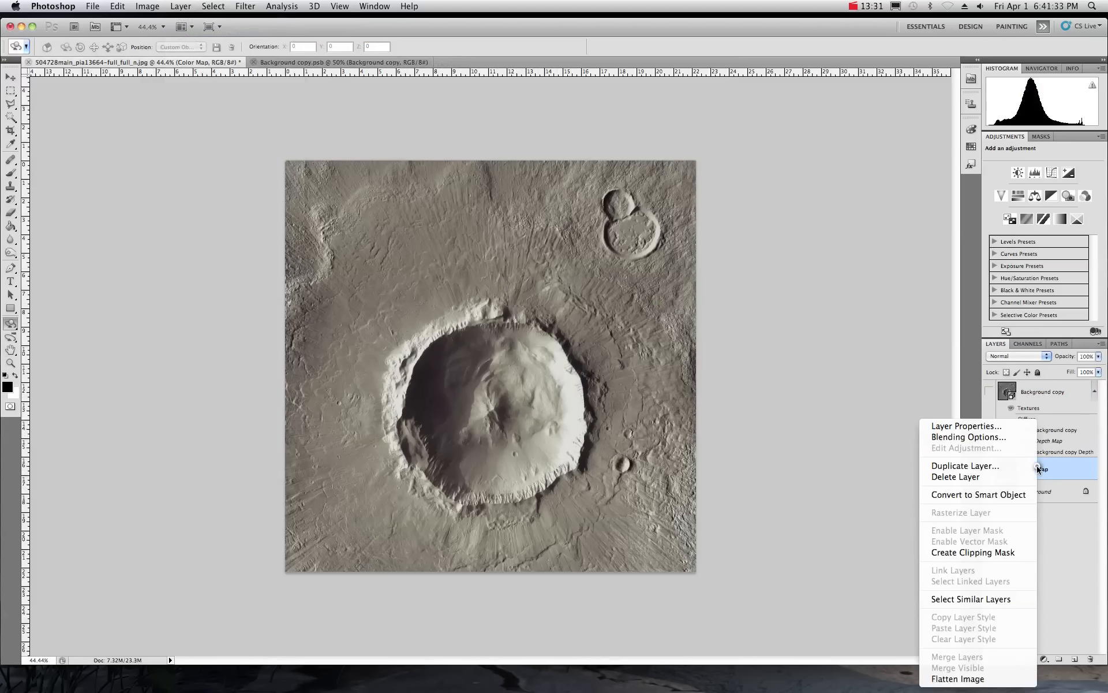
{"action": "left_click", "coordinate": [1009, 465]}
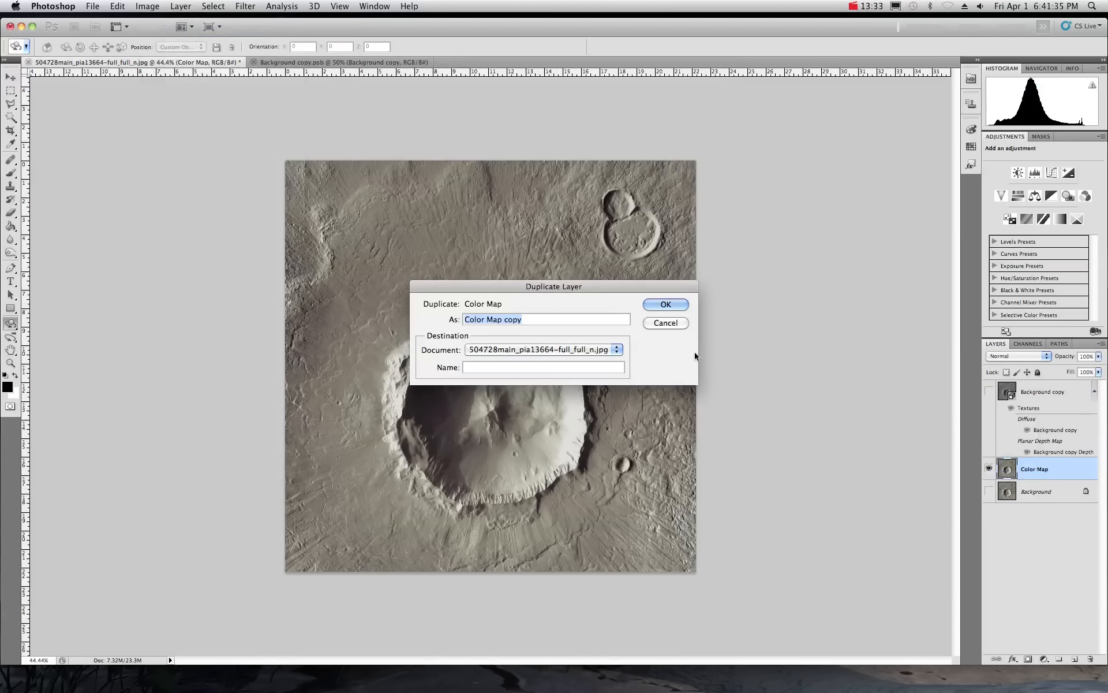
{"action": "left_click", "coordinate": [661, 300]}
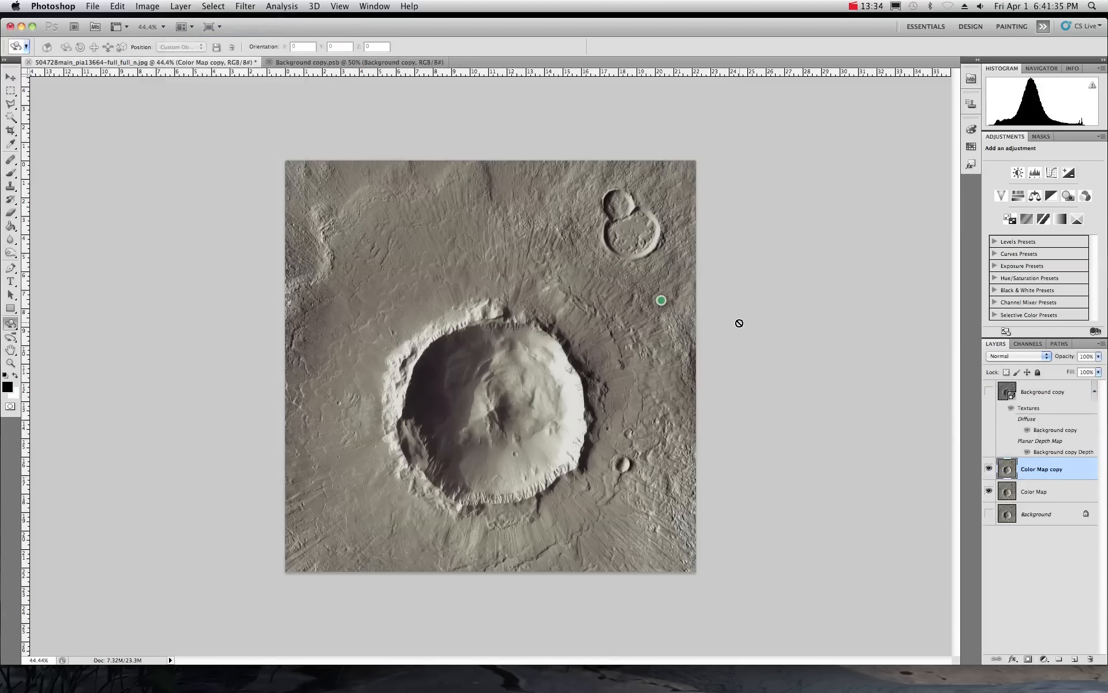
{"action": "double_click", "coordinate": [1047, 469]}
{"action": "type", "text": "Bump Map"}
{"action": "left_click", "coordinate": [1055, 551]}
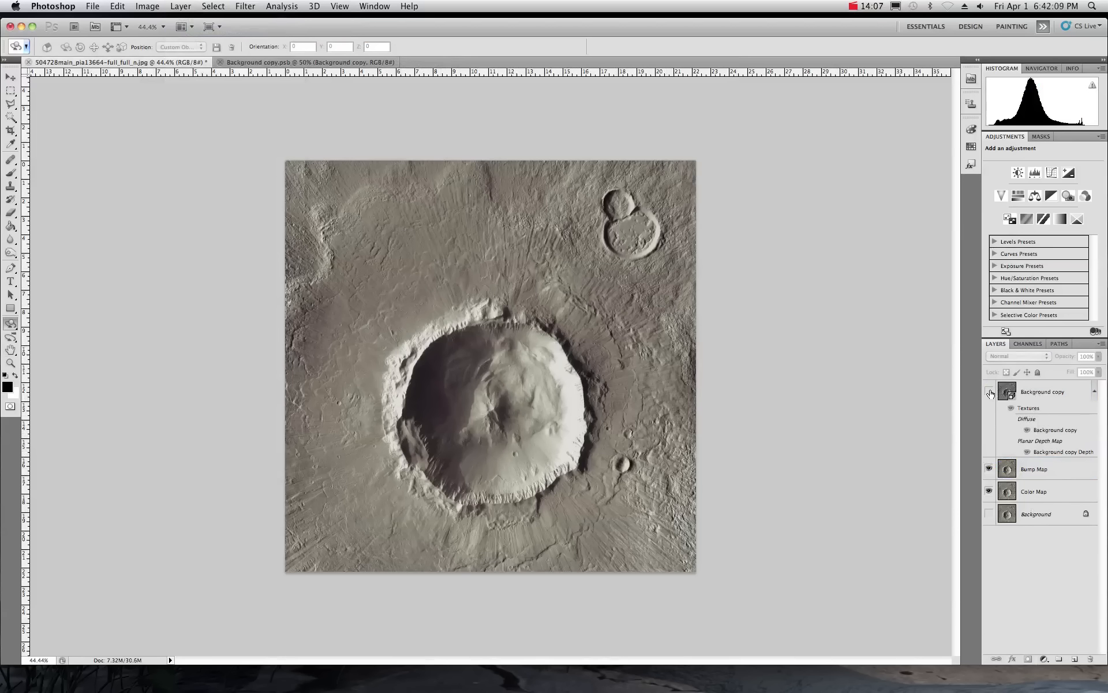
- Raise the brightness of the Bump Map layer to 25 with a Brightness/Contrast adjustment
{"action": "left_click", "coordinate": [1031, 471]}
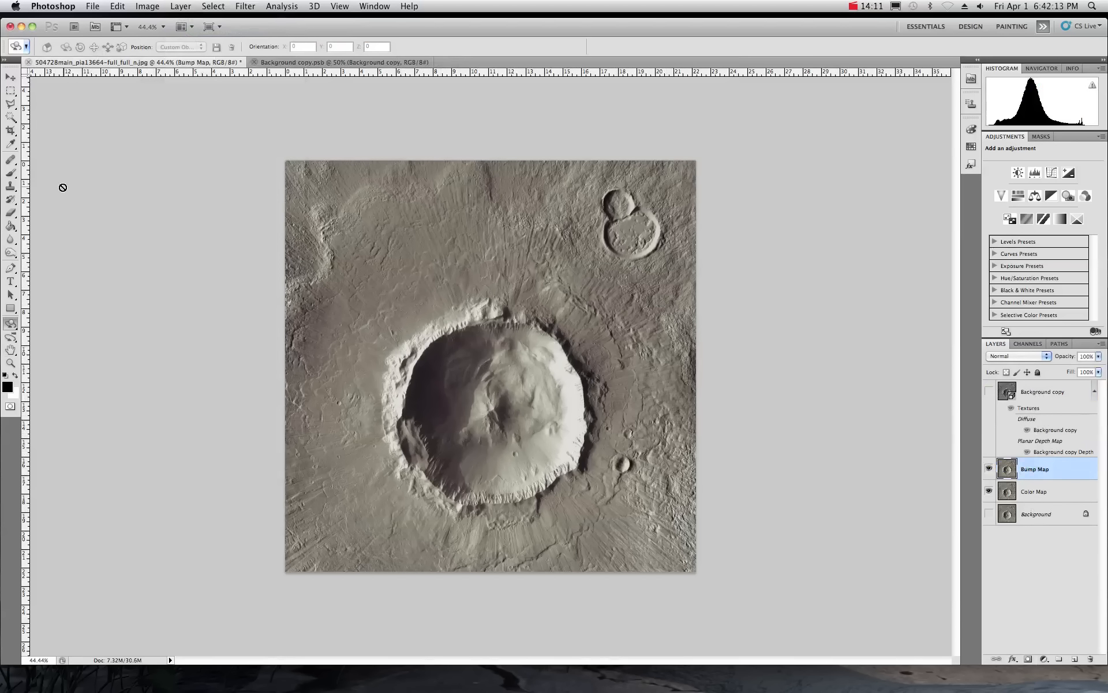
{"action": "left_click", "coordinate": [153, 7]}
{"action": "mouse_move", "coordinate": [176, 42]}
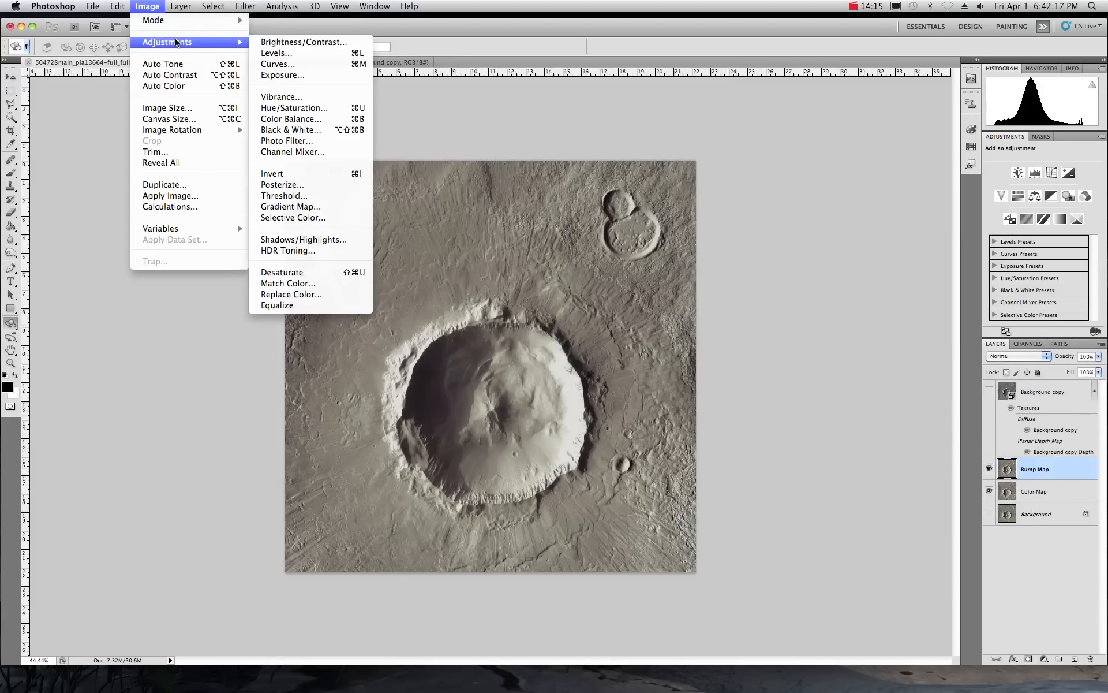
{"action": "left_click", "coordinate": [300, 42]}
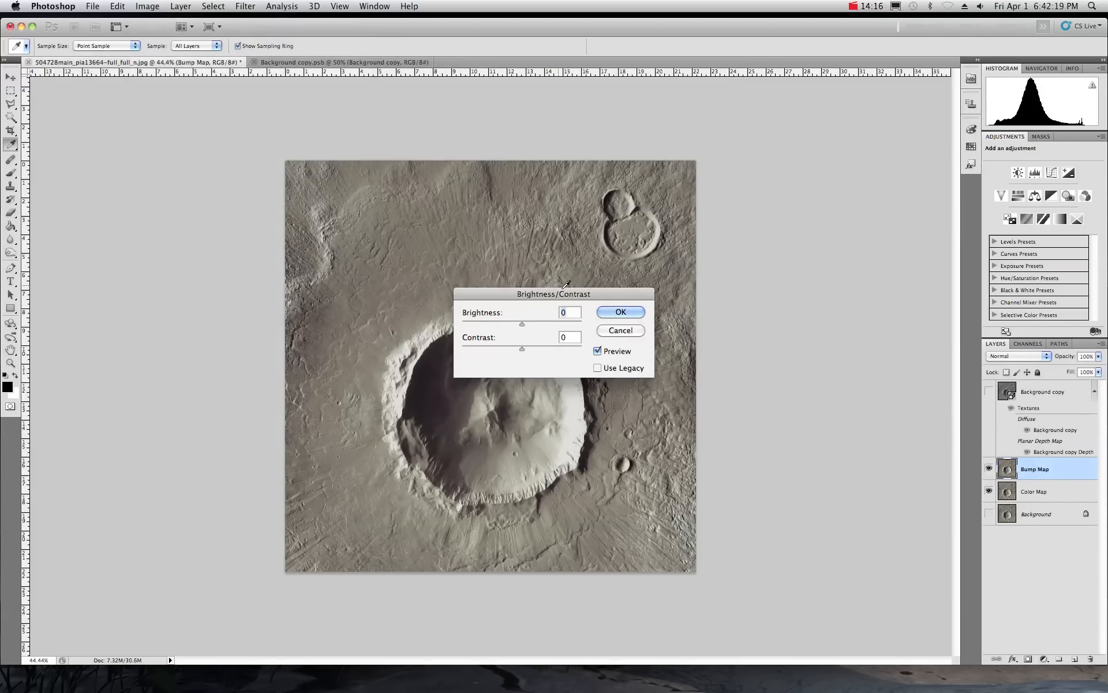
{"action": "left_click_drag", "start_coordinate": [521, 325], "coordinate": [532, 325]}
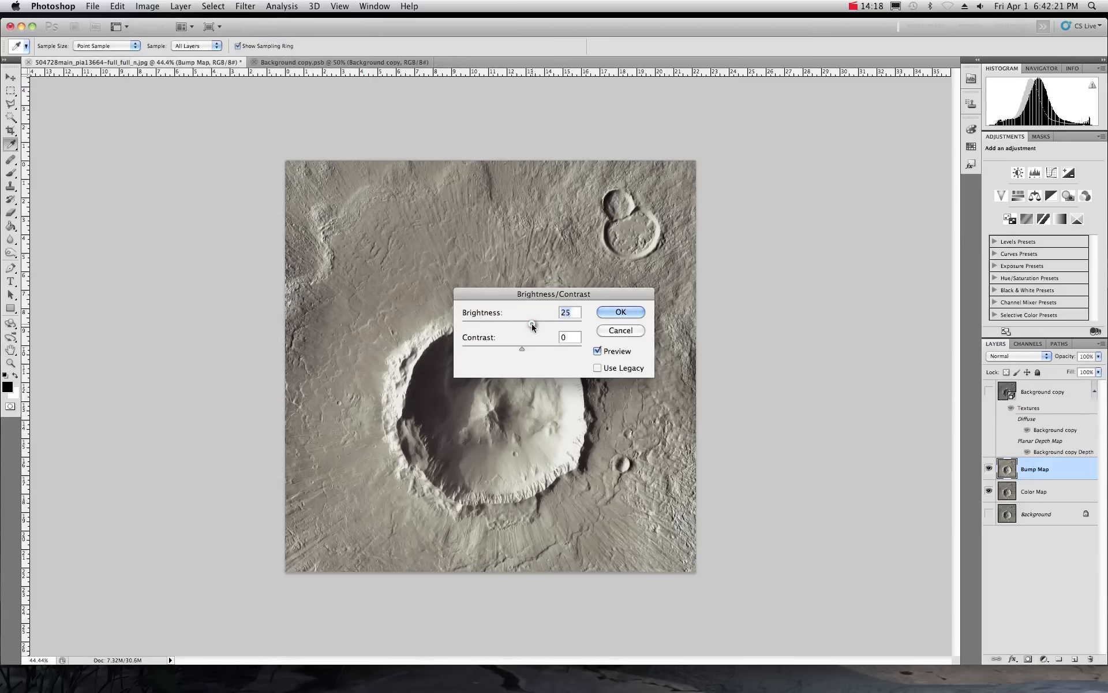
{"action": "left_click", "coordinate": [605, 314]}
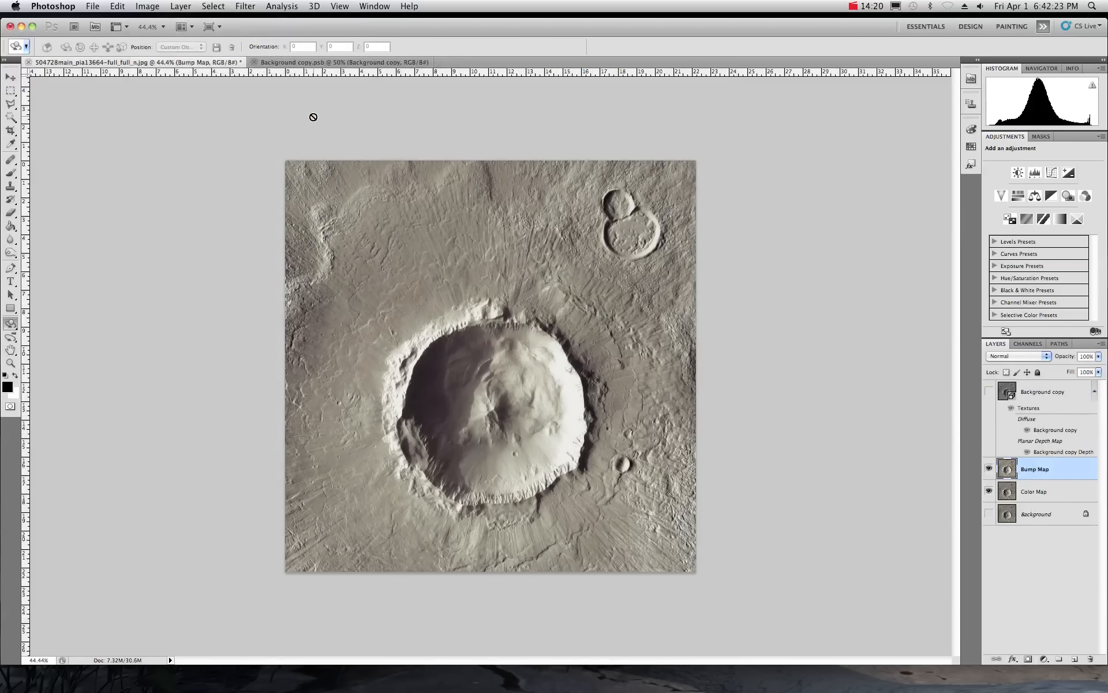
- Desaturate the Bump Map layer
{"action": "left_click", "coordinate": [147, 7]}
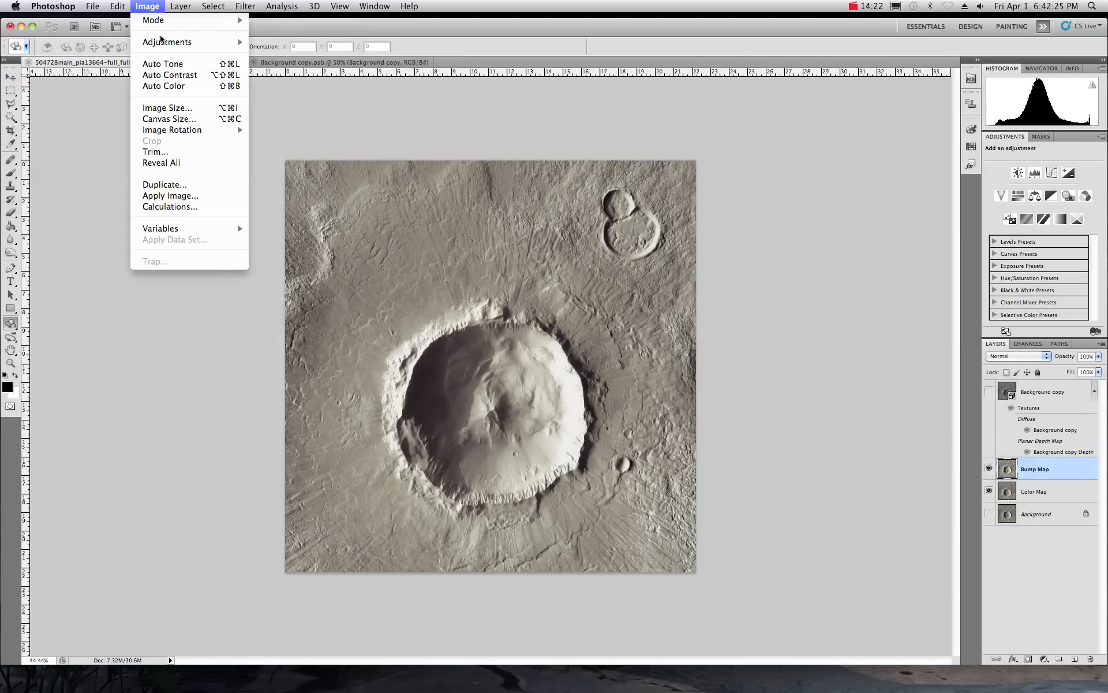
{"action": "mouse_move", "coordinate": [162, 41]}
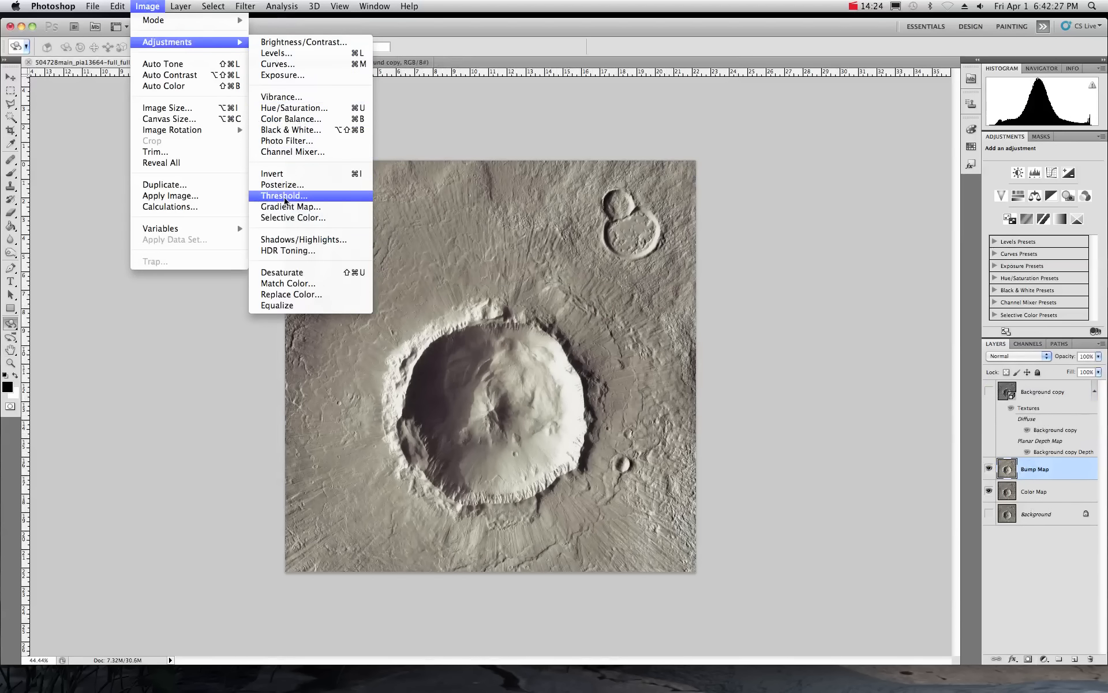
{"action": "left_click", "coordinate": [283, 273]}
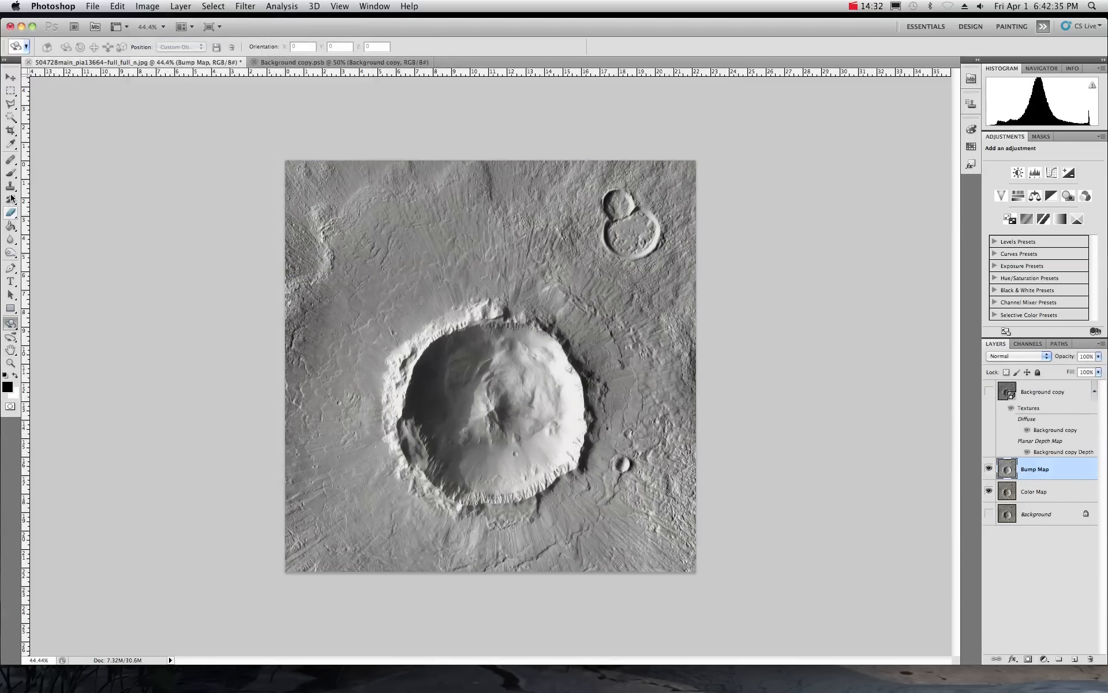
- Burn the crater's bright inner wall on the Bump Map layer with the Burn tool, using the Highlights range at 100% exposure
{"action": "left_click", "coordinate": [10, 174]}
{"action": "left_click", "coordinate": [10, 252]}
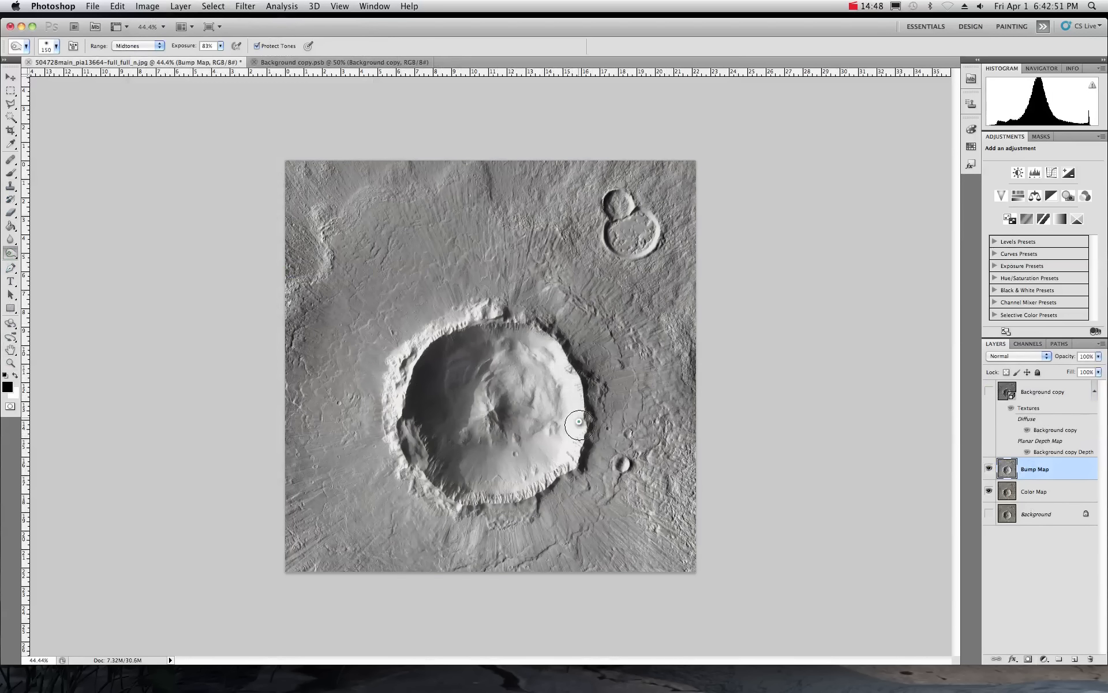
{"action": "left_click_drag", "start_coordinate": [580, 425], "coordinate": [551, 454]}
{"action": "left_click", "coordinate": [159, 47]}
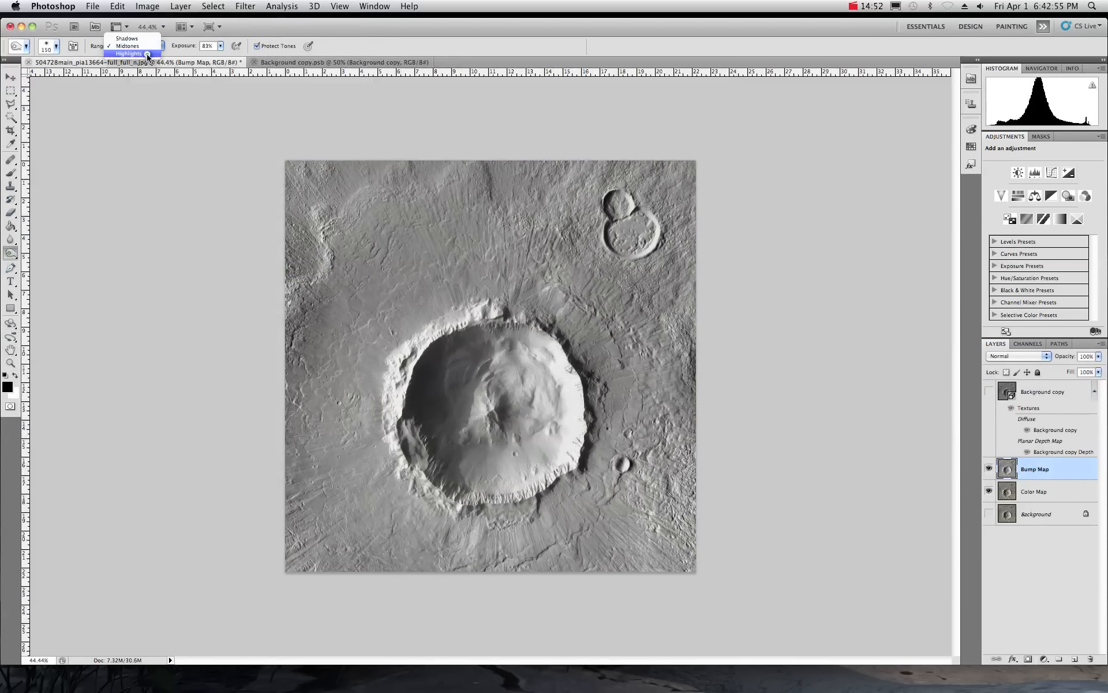
{"action": "left_click", "coordinate": [139, 53]}
{"action": "left_click", "coordinate": [220, 46]}
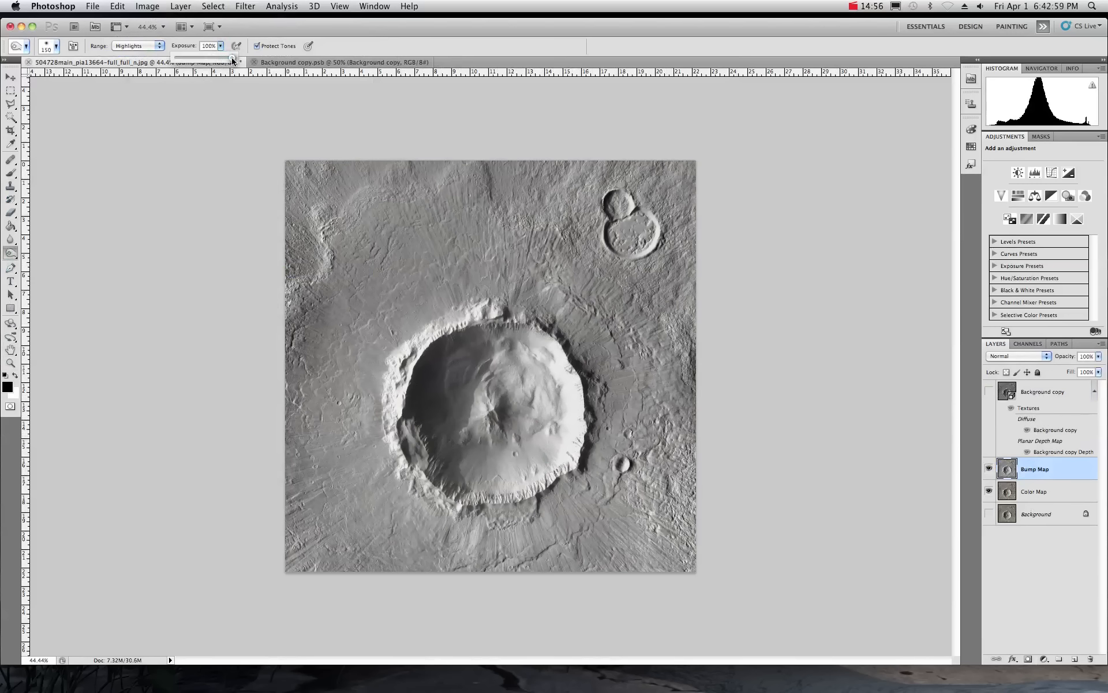
{"action": "left_click", "coordinate": [536, 347]}
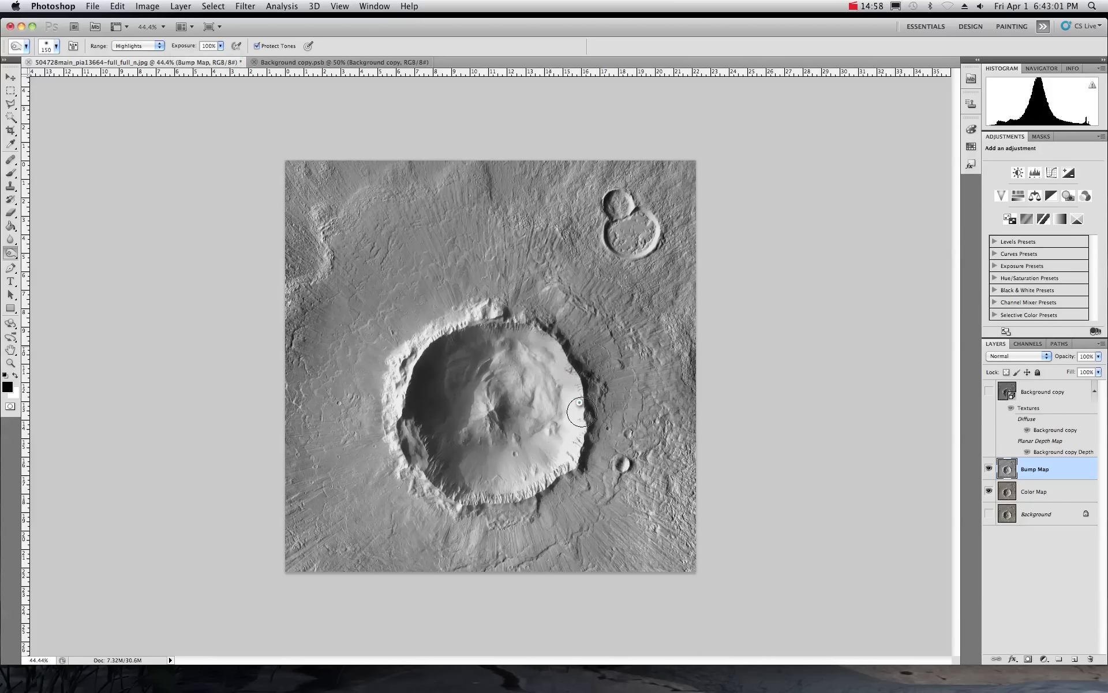
{"action": "mouse_move", "coordinate": [558, 450]}
{"action": "left_mouse_down"}
{"action": "mouse_move", "coordinate": [502, 477]}
{"action": "mouse_move", "coordinate": [508, 484]}
{"action": "mouse_move", "coordinate": [564, 383]}
{"action": "mouse_move", "coordinate": [537, 346]}
{"action": "mouse_move", "coordinate": [574, 418]}
{"action": "mouse_move", "coordinate": [481, 490]}
{"action": "mouse_move", "coordinate": [563, 449]}
{"action": "mouse_move", "coordinate": [533, 337]}
{"action": "mouse_move", "coordinate": [554, 352]}
{"action": "mouse_move", "coordinate": [573, 448]}
{"action": "mouse_move", "coordinate": [494, 491]}
{"action": "mouse_move", "coordinate": [511, 485]}
{"action": "mouse_move", "coordinate": [520, 321]}
{"action": "mouse_move", "coordinate": [541, 335]}
{"action": "mouse_move", "coordinate": [577, 438]}
{"action": "mouse_move", "coordinate": [491, 488]}
{"action": "mouse_move", "coordinate": [424, 483]}
{"action": "mouse_move", "coordinate": [506, 490]}
{"action": "mouse_move", "coordinate": [466, 350]}
{"action": "mouse_move", "coordinate": [488, 330]}
{"action": "mouse_move", "coordinate": [435, 386]}
{"action": "mouse_move", "coordinate": [452, 349]}
{"action": "mouse_move", "coordinate": [527, 337]}
{"action": "mouse_move", "coordinate": [569, 404]}
{"action": "mouse_move", "coordinate": [526, 485]}
{"action": "mouse_move", "coordinate": [560, 470]}
{"action": "mouse_move", "coordinate": [484, 496]}
{"action": "mouse_move", "coordinate": [512, 490]}
{"action": "left_mouse_up"}
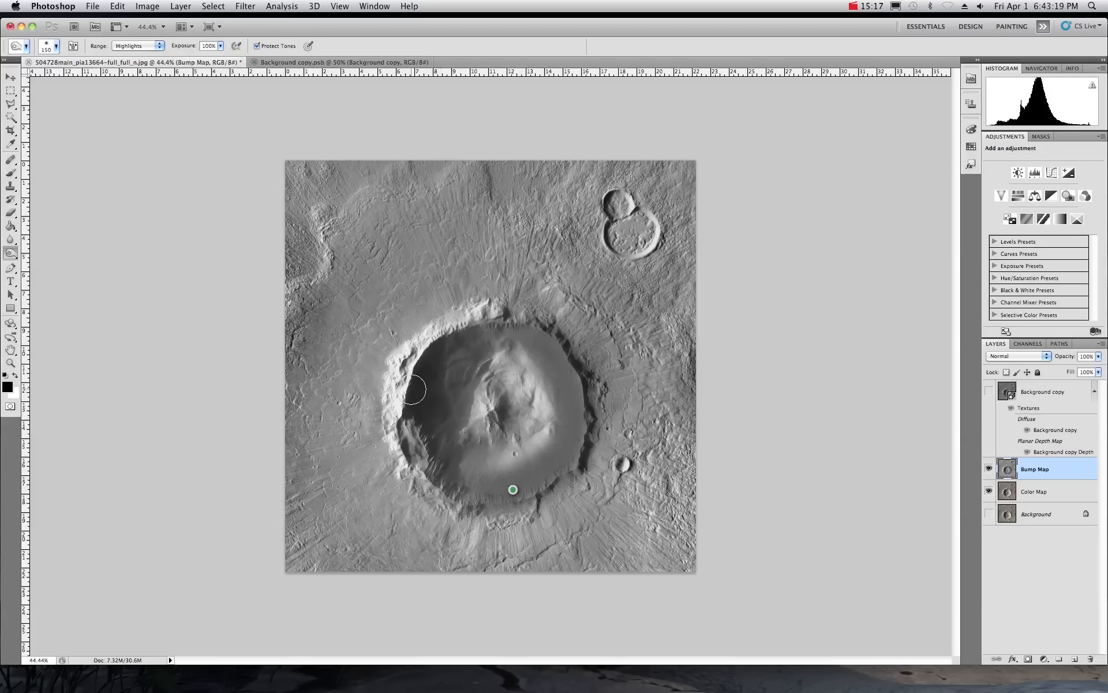
- Darken the ring of the crater floor and its inner rim further with the Burn tool set to the Midtones range
{"action": "left_click", "coordinate": [158, 48]}
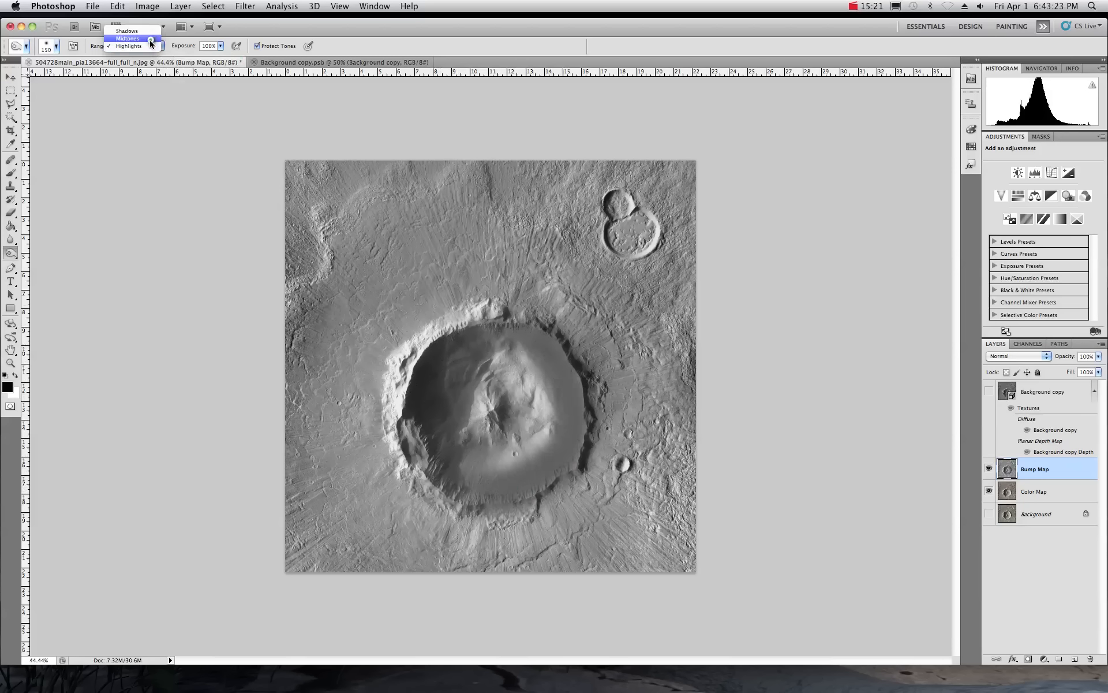
{"action": "left_click", "coordinate": [127, 38]}
{"action": "mouse_move", "coordinate": [558, 458]}
{"action": "left_mouse_down"}
{"action": "mouse_move", "coordinate": [462, 494]}
{"action": "mouse_move", "coordinate": [507, 492]}
{"action": "left_mouse_up"}
{"action": "mouse_move", "coordinate": [569, 406]}
{"action": "left_mouse_down"}
{"action": "mouse_move", "coordinate": [527, 322]}
{"action": "mouse_move", "coordinate": [460, 344]}
{"action": "mouse_move", "coordinate": [526, 348]}
{"action": "mouse_move", "coordinate": [558, 428]}
{"action": "mouse_move", "coordinate": [502, 478]}
{"action": "mouse_move", "coordinate": [527, 487]}
{"action": "mouse_move", "coordinate": [566, 384]}
{"action": "mouse_move", "coordinate": [499, 325]}
{"action": "mouse_move", "coordinate": [407, 438]}
{"action": "mouse_move", "coordinate": [458, 477]}
{"action": "left_mouse_up"}
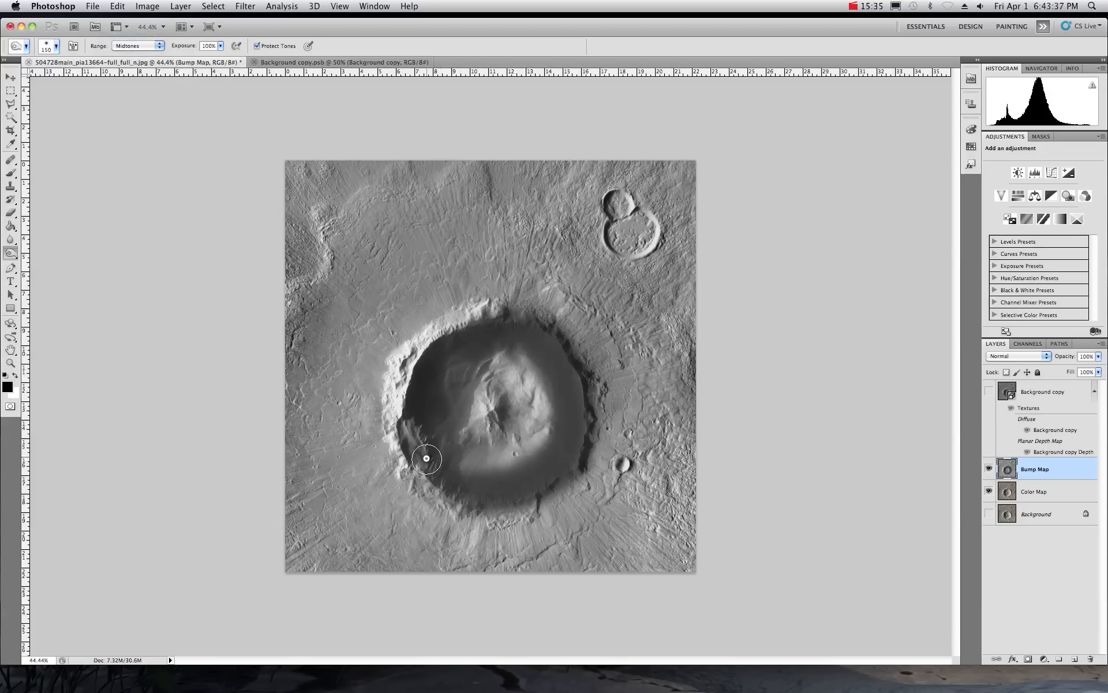
{"action": "left_click_drag", "start_coordinate": [426, 458], "coordinate": [488, 512]}
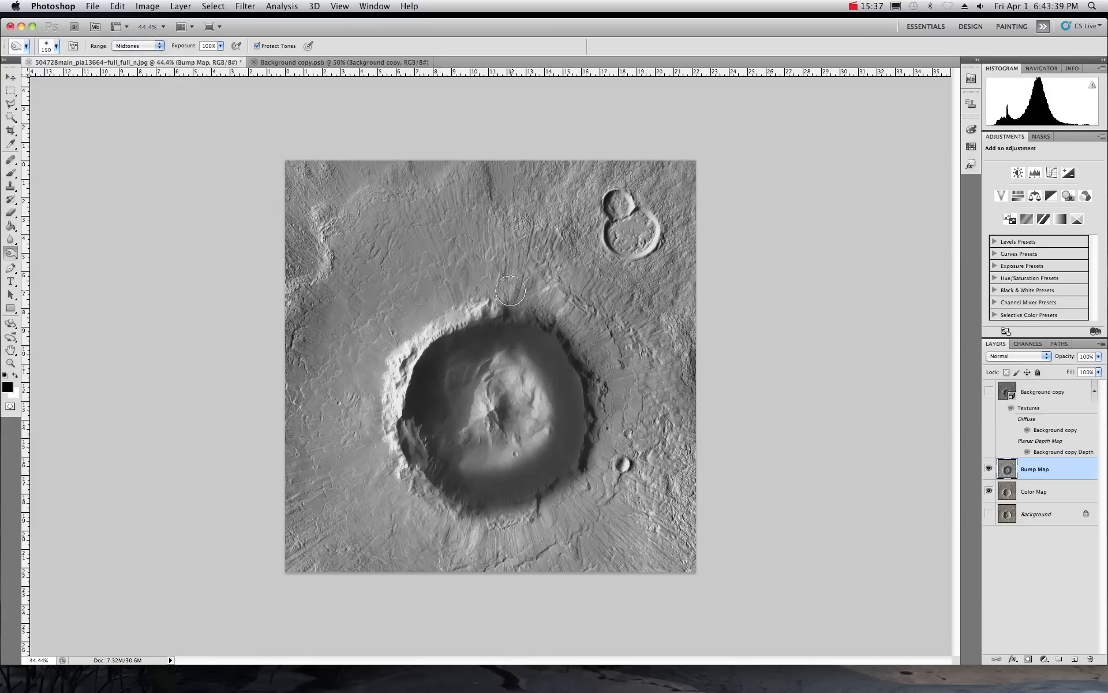
{"action": "left_click", "coordinate": [10, 78]}
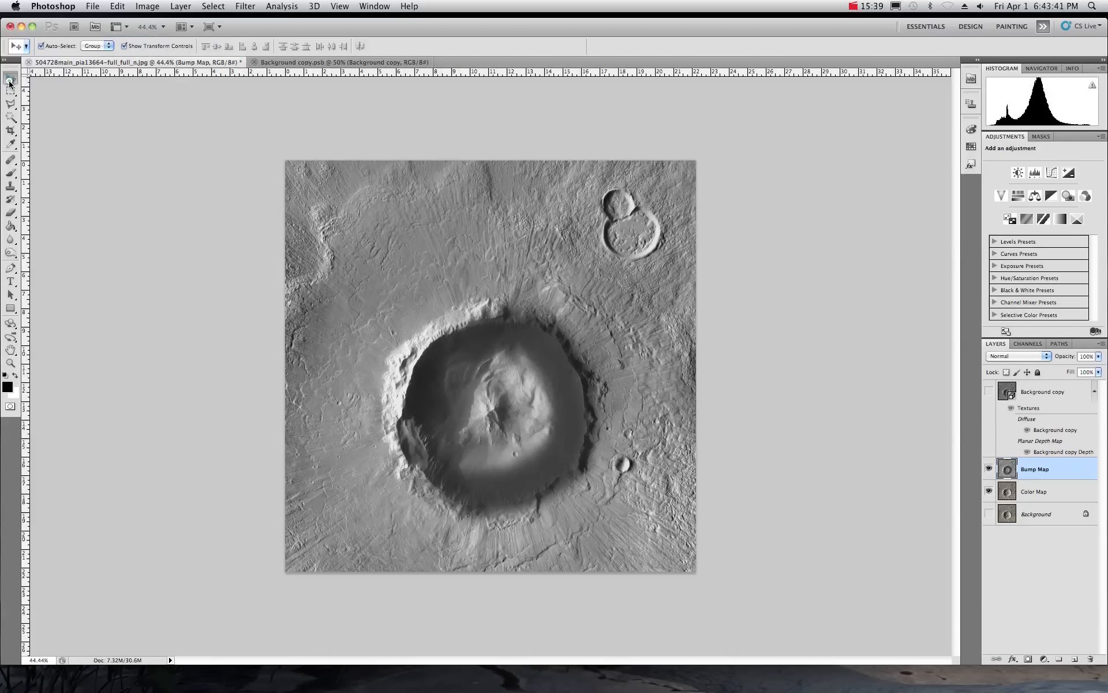
{"action": "left_click", "coordinate": [458, 242]}
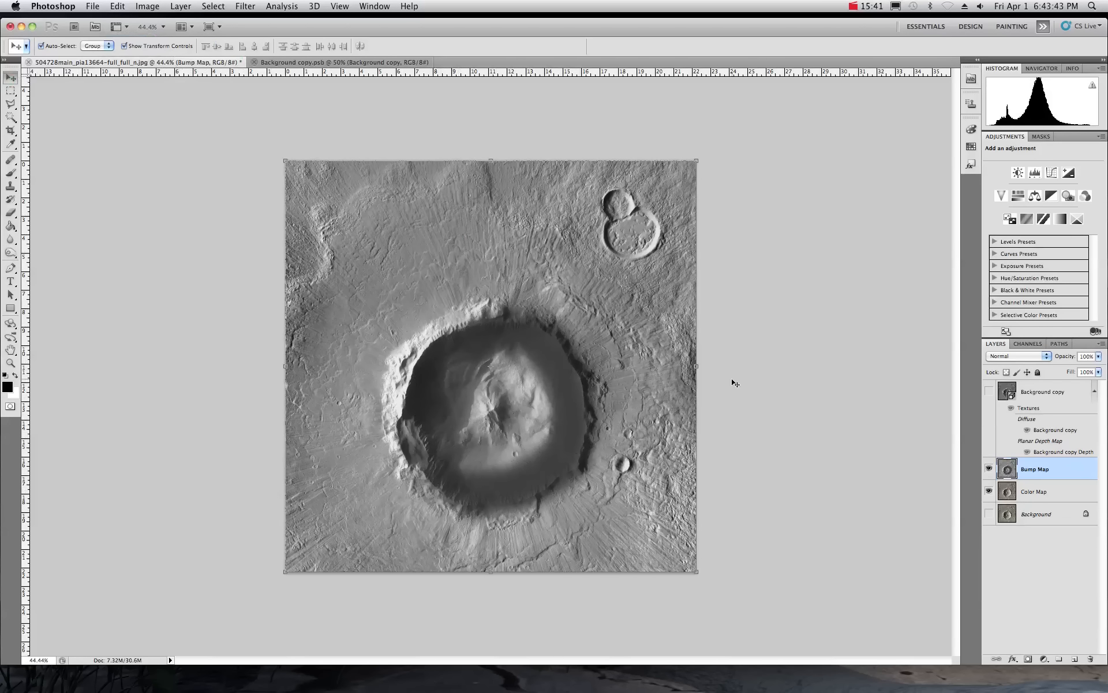
- Lighten the midtones of the Bump Map layer with a Levels adjustment
{"action": "left_click", "coordinate": [142, 7]}
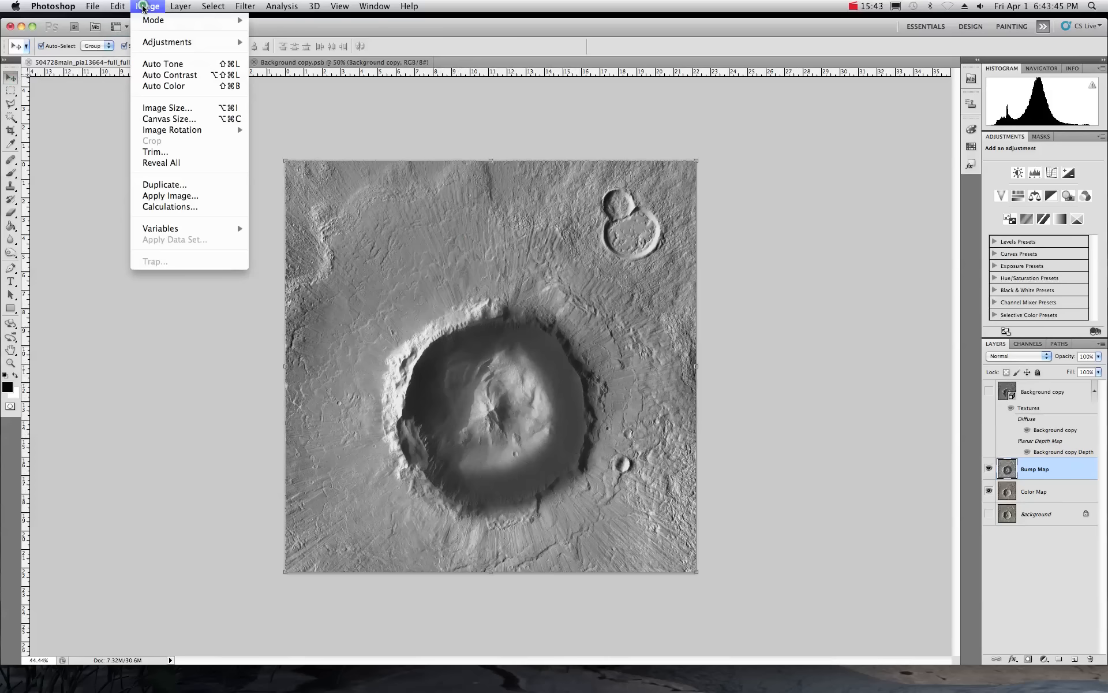
{"action": "mouse_move", "coordinate": [223, 43]}
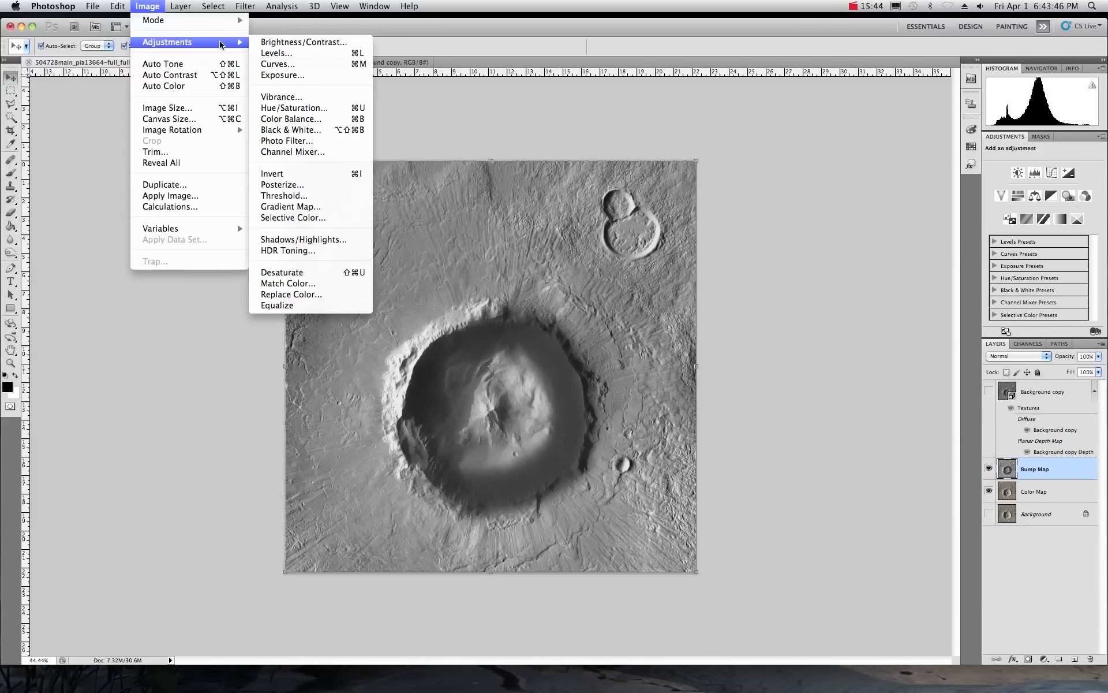
{"action": "left_click", "coordinate": [277, 55]}
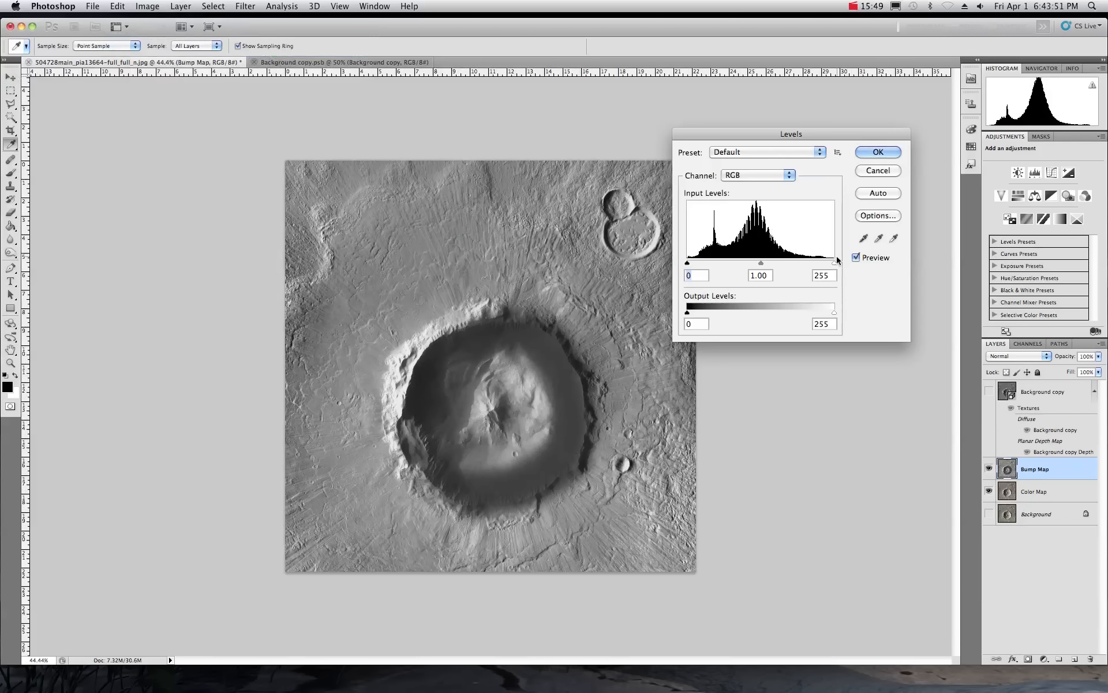
{"action": "left_click_drag", "start_coordinate": [760, 264], "coordinate": [732, 265]}
{"action": "left_click", "coordinate": [871, 152]}
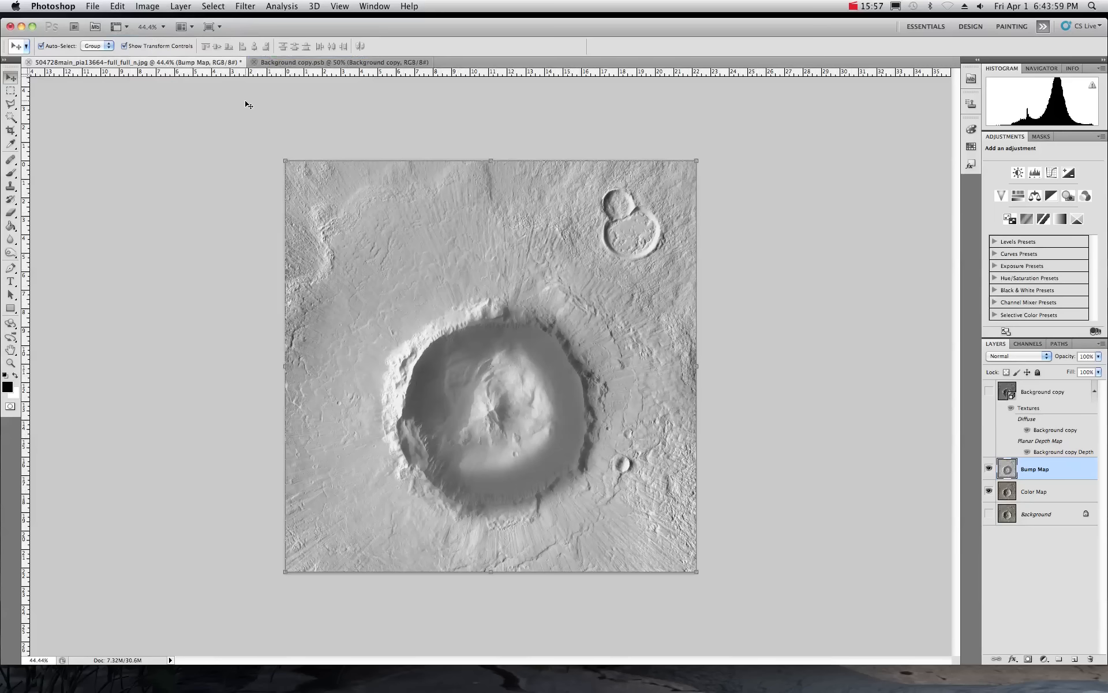
- Raise the brightness of the Bump Map layer by 44 with a Brightness/Contrast adjustment
{"action": "left_click", "coordinate": [148, 6]}
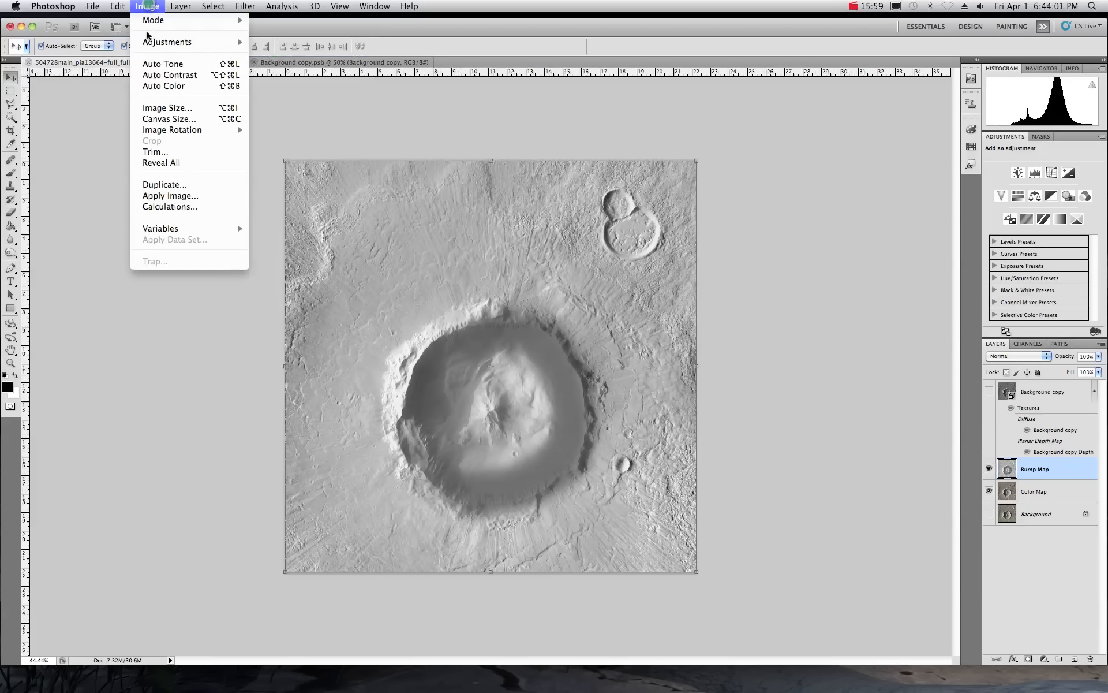
{"action": "mouse_move", "coordinate": [173, 42]}
{"action": "left_click", "coordinate": [264, 41]}
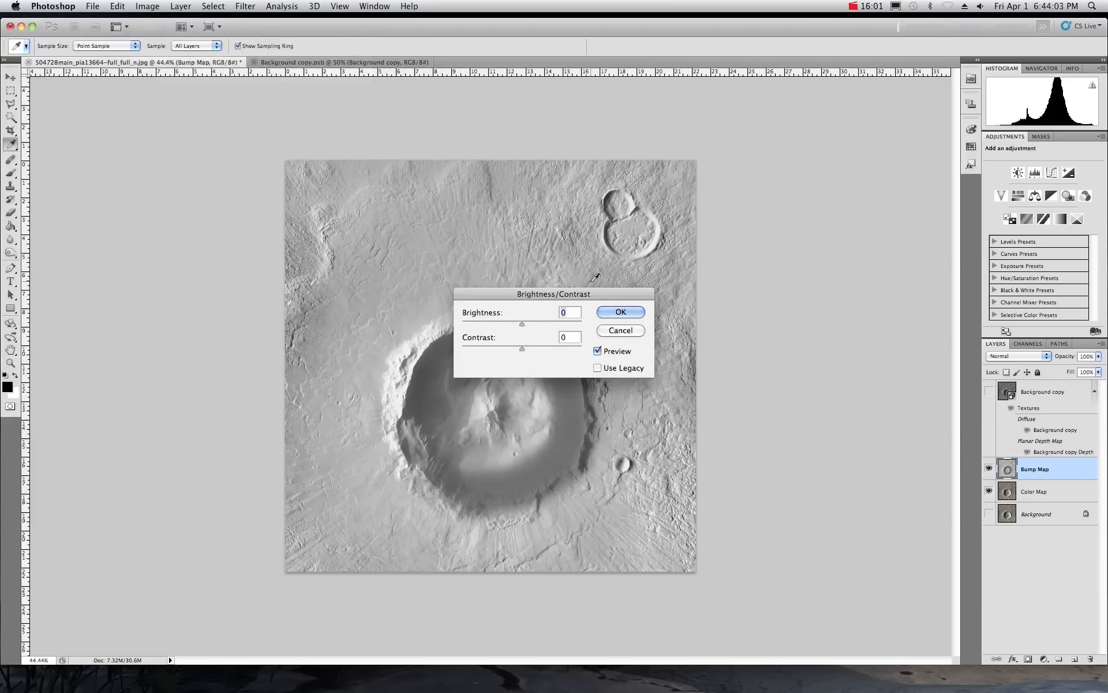
{"action": "left_click_drag", "start_coordinate": [522, 326], "coordinate": [538, 326]}
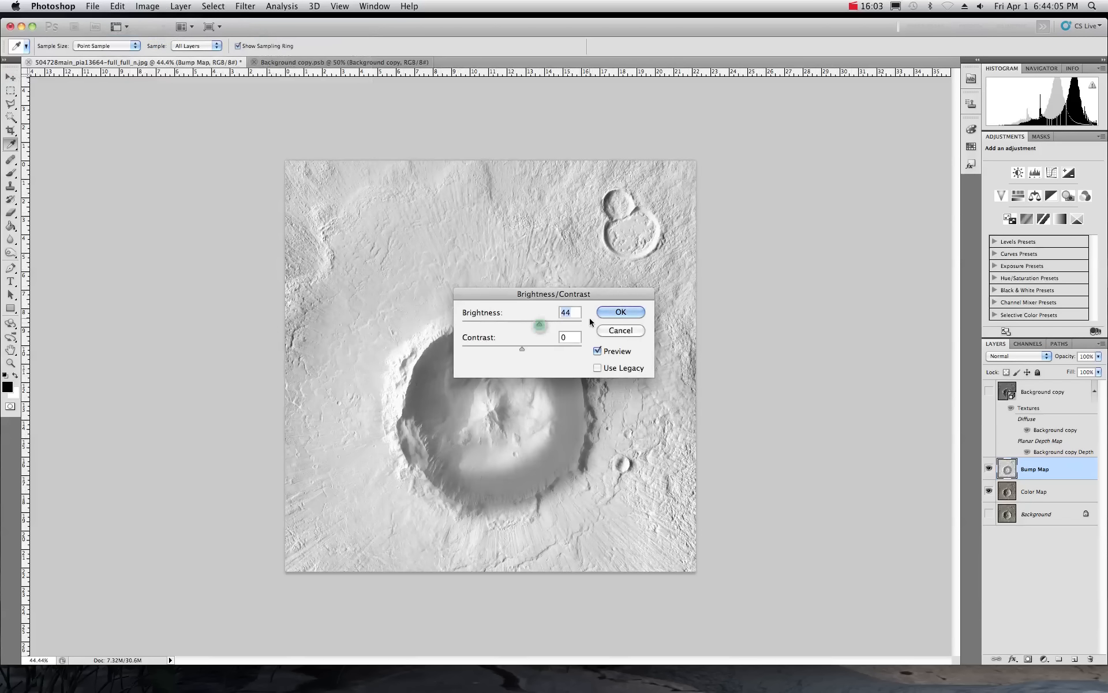
{"action": "left_click", "coordinate": [610, 315]}
{"action": "key", "text": "v"}
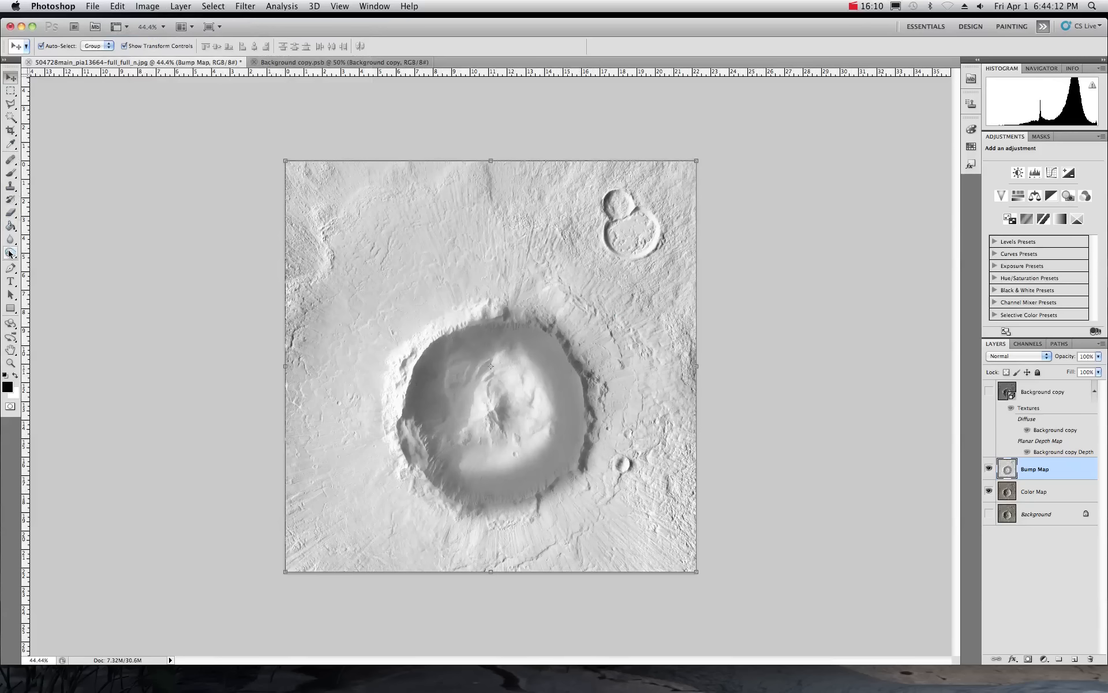
- Dodge the terrain around and across the crater to near white with a 700 px Dodge brush on Midtones at 70% exposure
{"action": "left_click_drag", "start_coordinate": [9, 253], "coordinate": [35, 262]}
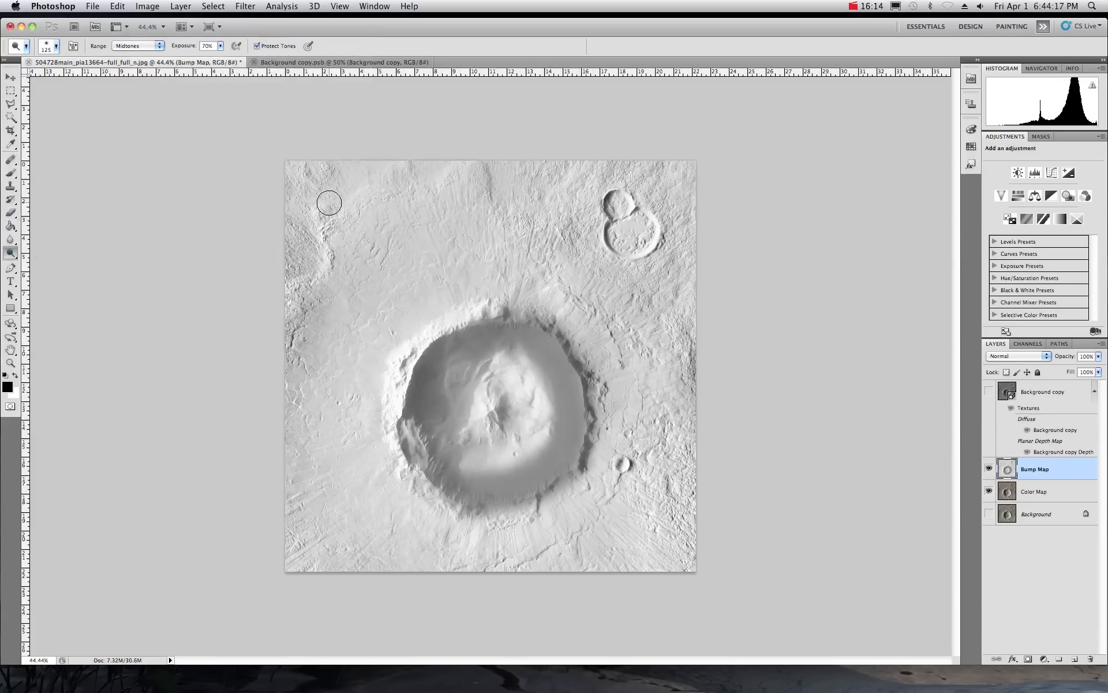
{"action": "key", "text": "bracketright"}
{"action": "key", "text": "bracketright"}
{"action": "key", "text": "bracketright"}
{"action": "key", "text": "bracketright"}
{"action": "key", "text": "bracketright"}
{"action": "key", "text": "bracketright"}
{"action": "key", "text": "bracketright"}
{"action": "key", "text": "bracketright"}
{"action": "key", "text": "bracketright"}
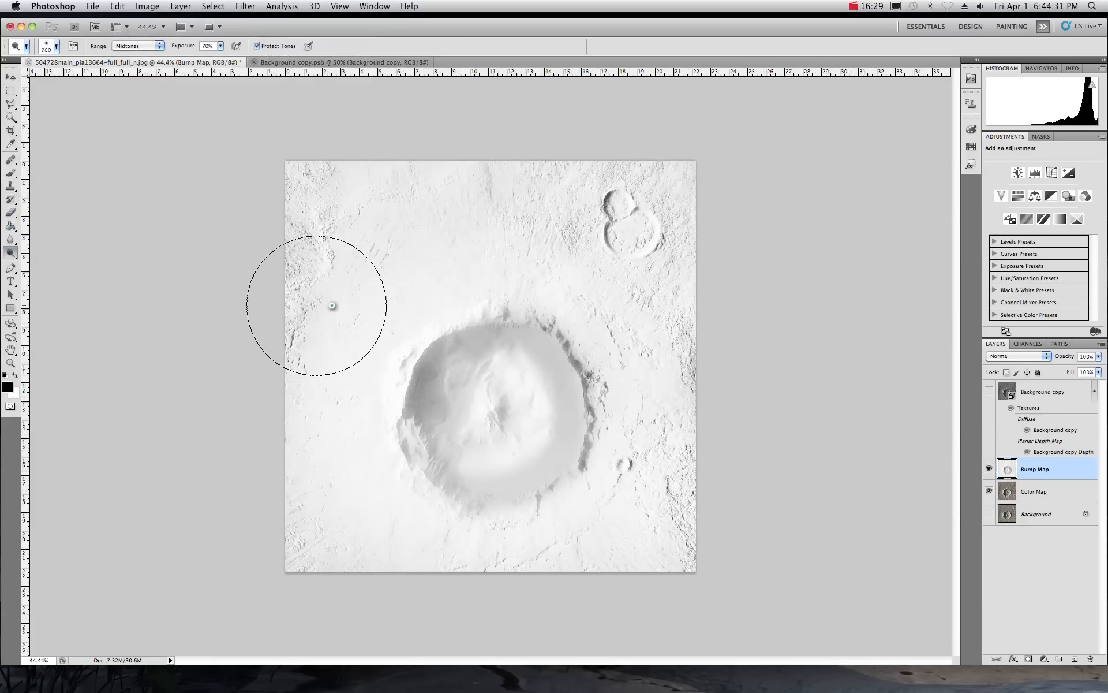
{"action": "mouse_move", "coordinate": [594, 245]}
{"action": "left_mouse_down"}
{"action": "mouse_move", "coordinate": [304, 212]}
{"action": "mouse_move", "coordinate": [622, 194]}
{"action": "mouse_move", "coordinate": [277, 232]}
{"action": "mouse_move", "coordinate": [232, 271]}
{"action": "mouse_move", "coordinate": [298, 457]}
{"action": "mouse_move", "coordinate": [675, 520]}
{"action": "mouse_move", "coordinate": [671, 213]}
{"action": "mouse_move", "coordinate": [669, 325]}
{"action": "left_mouse_up"}
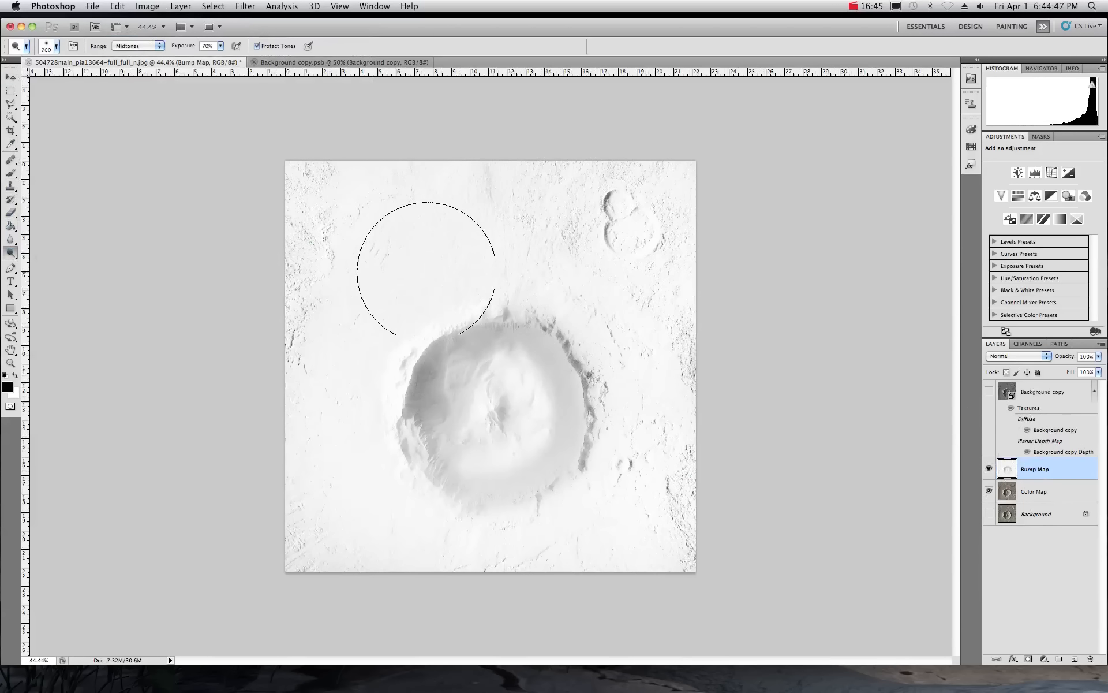
{"action": "mouse_move", "coordinate": [317, 272]}
{"action": "left_mouse_down"}
{"action": "mouse_move", "coordinate": [319, 309]}
{"action": "mouse_move", "coordinate": [577, 379]}
{"action": "mouse_move", "coordinate": [581, 390]}
{"action": "mouse_move", "coordinate": [459, 491]}
{"action": "mouse_move", "coordinate": [643, 277]}
{"action": "mouse_move", "coordinate": [641, 541]}
{"action": "mouse_move", "coordinate": [703, 203]}
{"action": "mouse_move", "coordinate": [668, 524]}
{"action": "mouse_move", "coordinate": [663, 206]}
{"action": "mouse_move", "coordinate": [659, 533]}
{"action": "mouse_move", "coordinate": [677, 450]}
{"action": "mouse_move", "coordinate": [652, 231]}
{"action": "mouse_move", "coordinate": [421, 218]}
{"action": "mouse_move", "coordinate": [658, 190]}
{"action": "mouse_move", "coordinate": [267, 289]}
{"action": "mouse_move", "coordinate": [286, 277]}
{"action": "mouse_move", "coordinate": [548, 522]}
{"action": "mouse_move", "coordinate": [598, 540]}
{"action": "mouse_move", "coordinate": [287, 549]}
{"action": "mouse_move", "coordinate": [700, 485]}
{"action": "mouse_move", "coordinate": [691, 168]}
{"action": "mouse_move", "coordinate": [668, 569]}
{"action": "mouse_move", "coordinate": [594, 321]}
{"action": "mouse_move", "coordinate": [559, 457]}
{"action": "mouse_move", "coordinate": [517, 318]}
{"action": "left_mouse_up"}
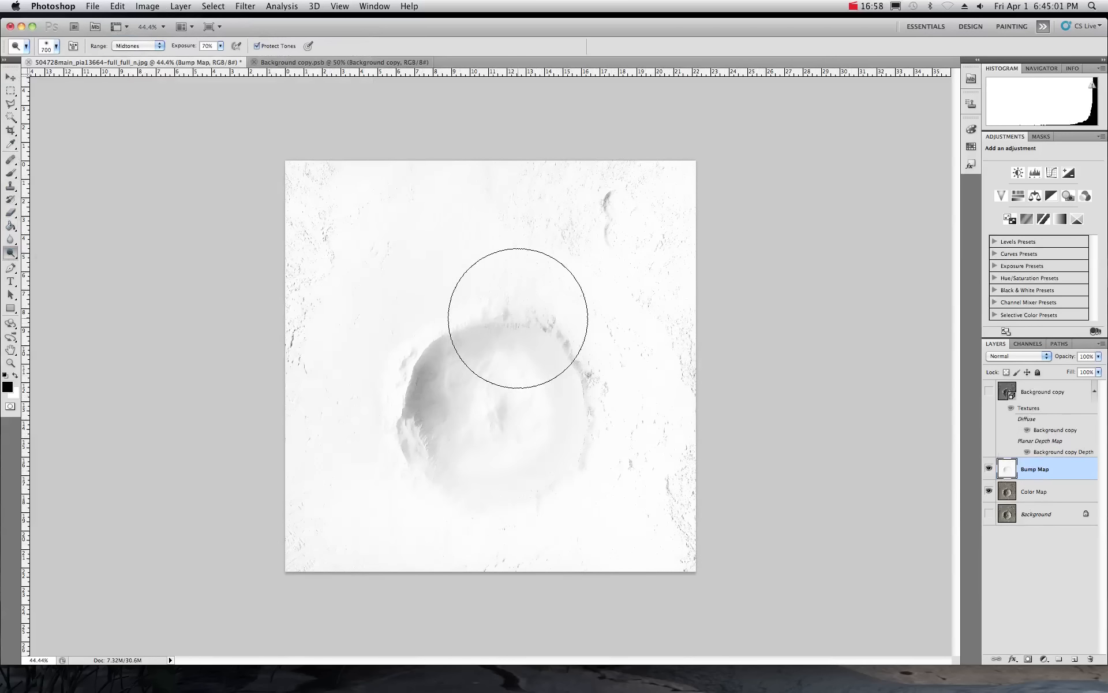
- Save the document to the Desktop as the layered Photoshop file 504728main_pia13664-full_full_n.psd with Maximize Compatibility on
{"action": "left_click", "coordinate": [92, 7]}
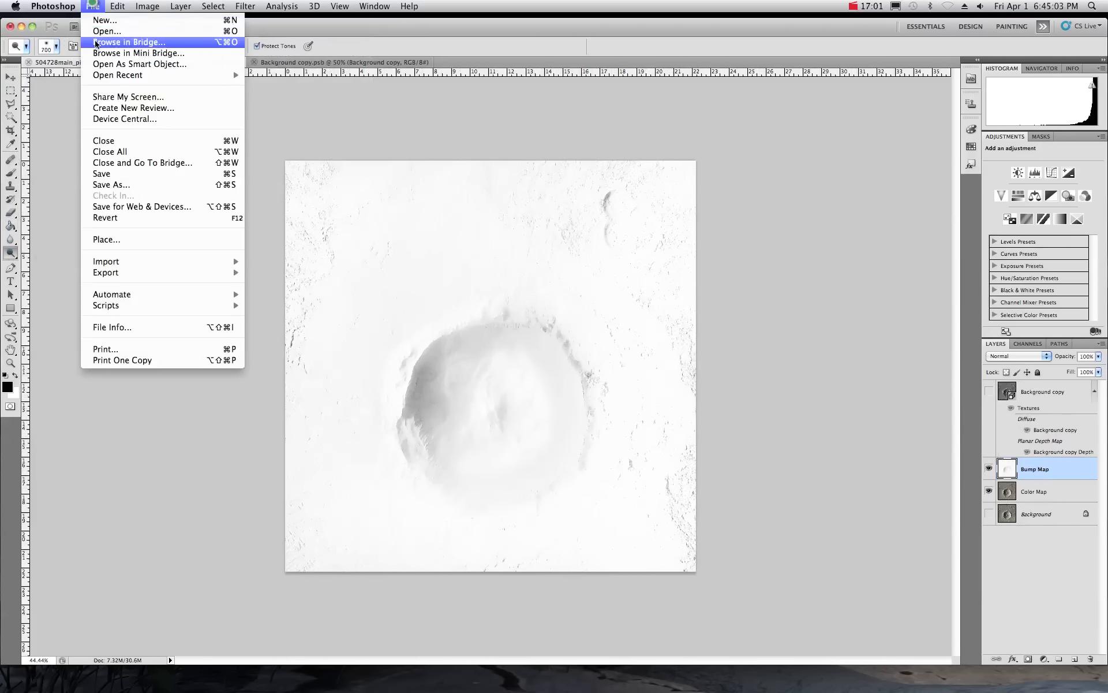
{"action": "left_click", "coordinate": [99, 184]}
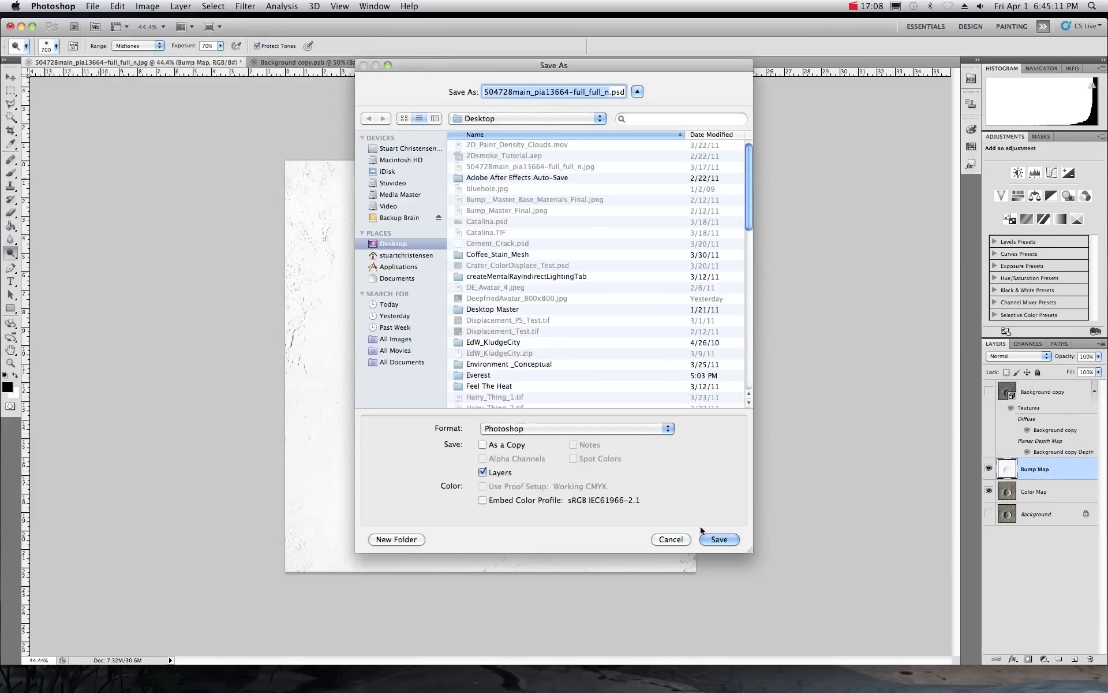
{"action": "left_click", "coordinate": [716, 539]}
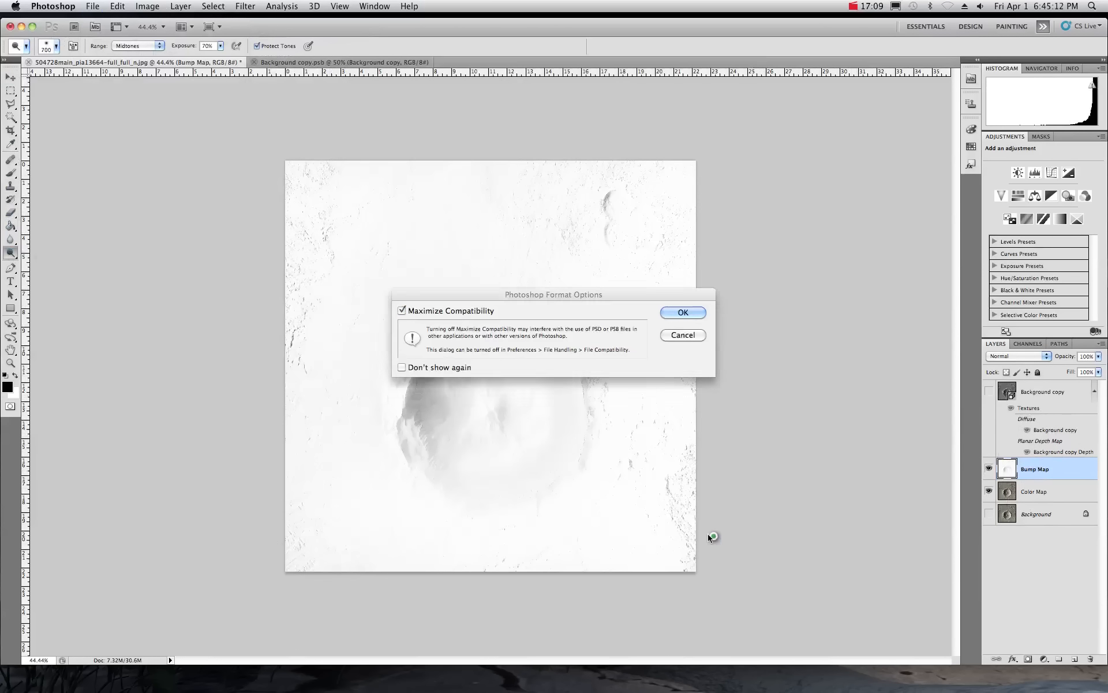
{"action": "left_click", "coordinate": [693, 314]}
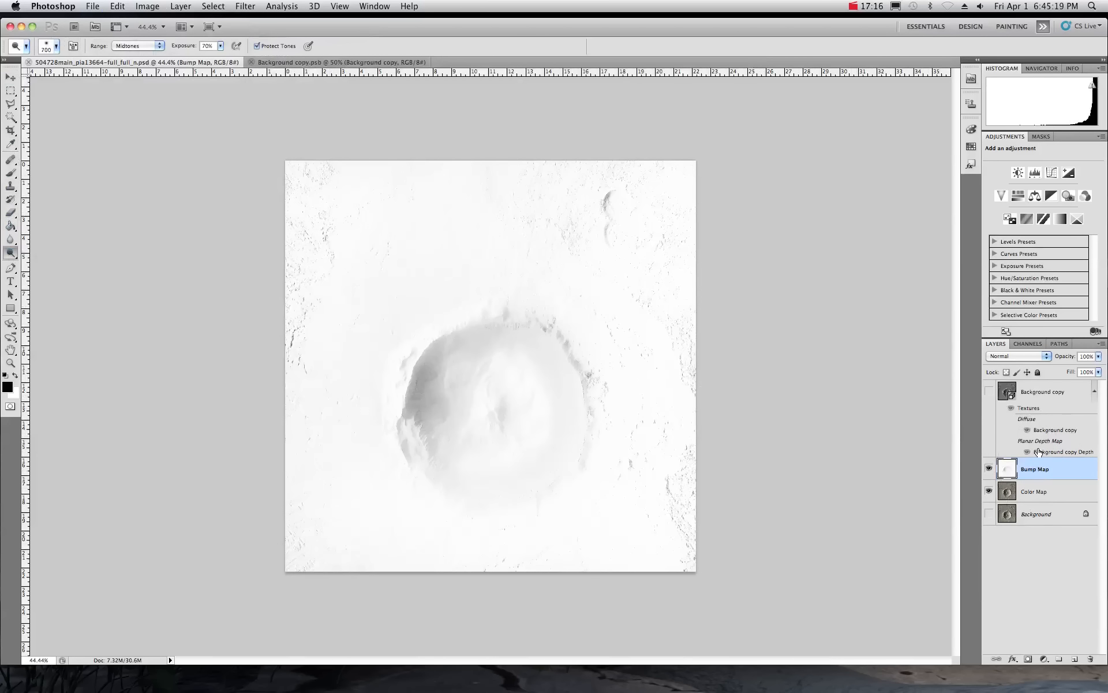
- Show and select the Background copy 3D layer and activate the 3D Object Rotate tool
{"action": "left_click", "coordinate": [1039, 396]}
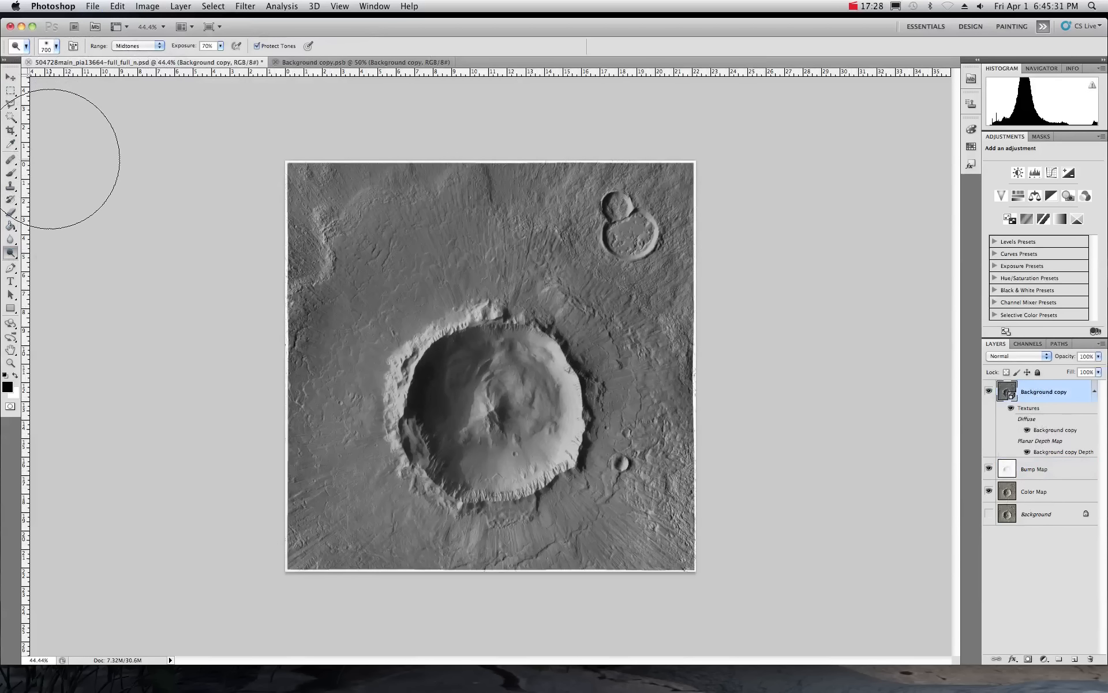
{"action": "left_click", "coordinate": [12, 76]}
{"action": "key", "text": "k"}
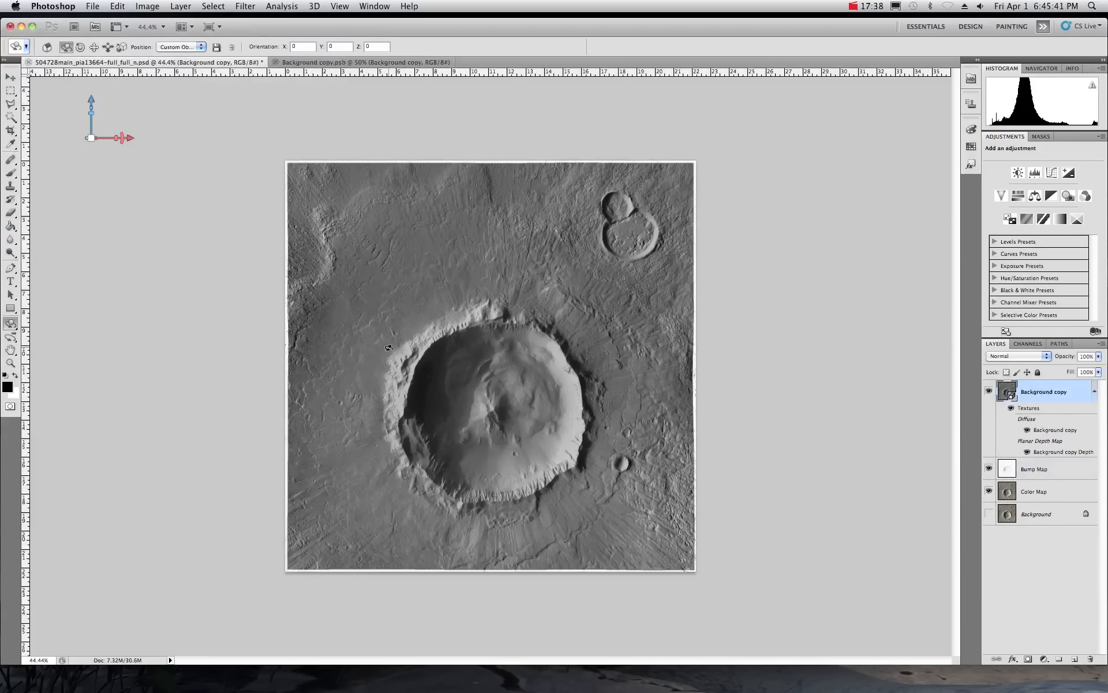
- Tilt the crater mesh slightly and reset its X and Z orientation to 0
{"action": "mouse_move", "coordinate": [529, 461]}
{"action": "left_mouse_down"}
{"action": "mouse_move", "coordinate": [530, 384]}
{"action": "mouse_move", "coordinate": [508, 272]}
{"action": "mouse_move", "coordinate": [549, 352]}
{"action": "mouse_move", "coordinate": [478, 460]}
{"action": "mouse_move", "coordinate": [518, 468]}
{"action": "mouse_move", "coordinate": [546, 421]}
{"action": "mouse_move", "coordinate": [507, 448]}
{"action": "mouse_move", "coordinate": [529, 460]}
{"action": "mouse_move", "coordinate": [500, 454]}
{"action": "mouse_move", "coordinate": [522, 453]}
{"action": "left_mouse_up"}
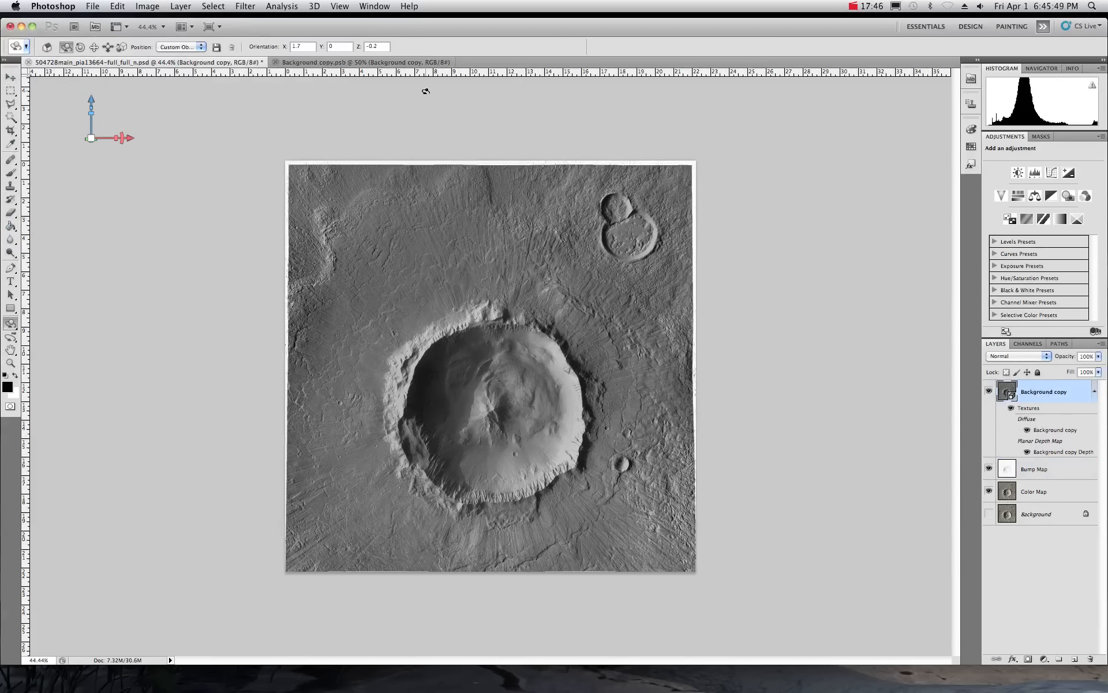
{"action": "left_click", "coordinate": [287, 48]}
{"action": "type", "text": "0"}
{"action": "left_click_drag", "start_coordinate": [378, 49], "coordinate": [364, 49]}
{"action": "type", "text": "0"}
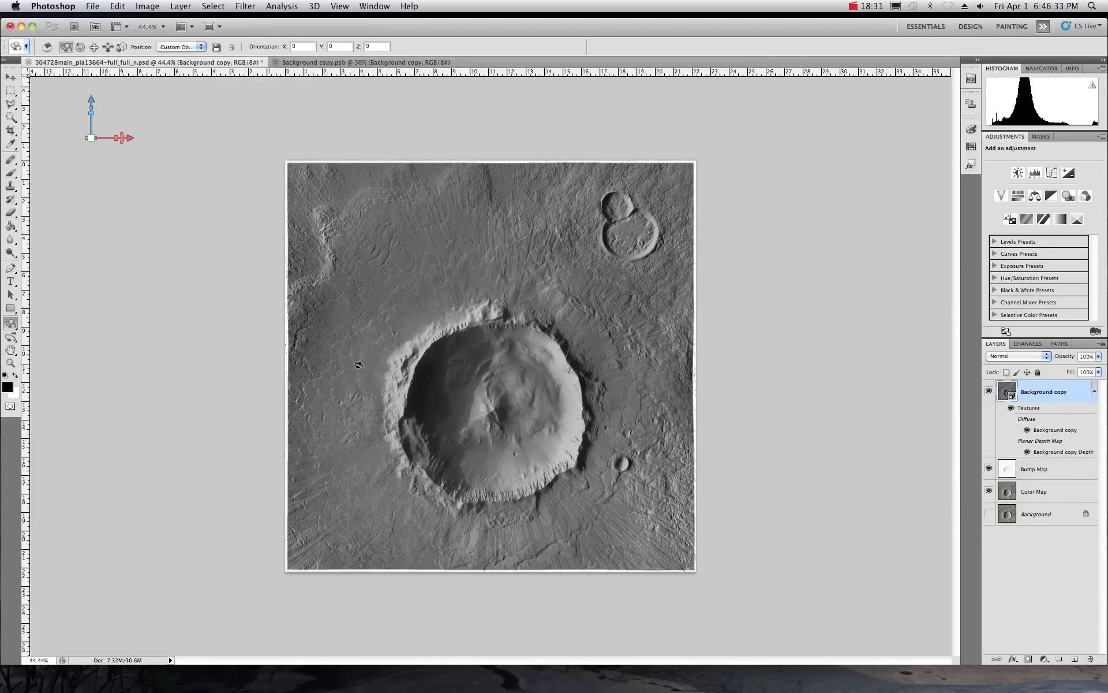
- Begin exporting the 3D layer and create a folder named Crater inside the Everest folder as its destination
{"action": "left_click", "coordinate": [313, 7]}
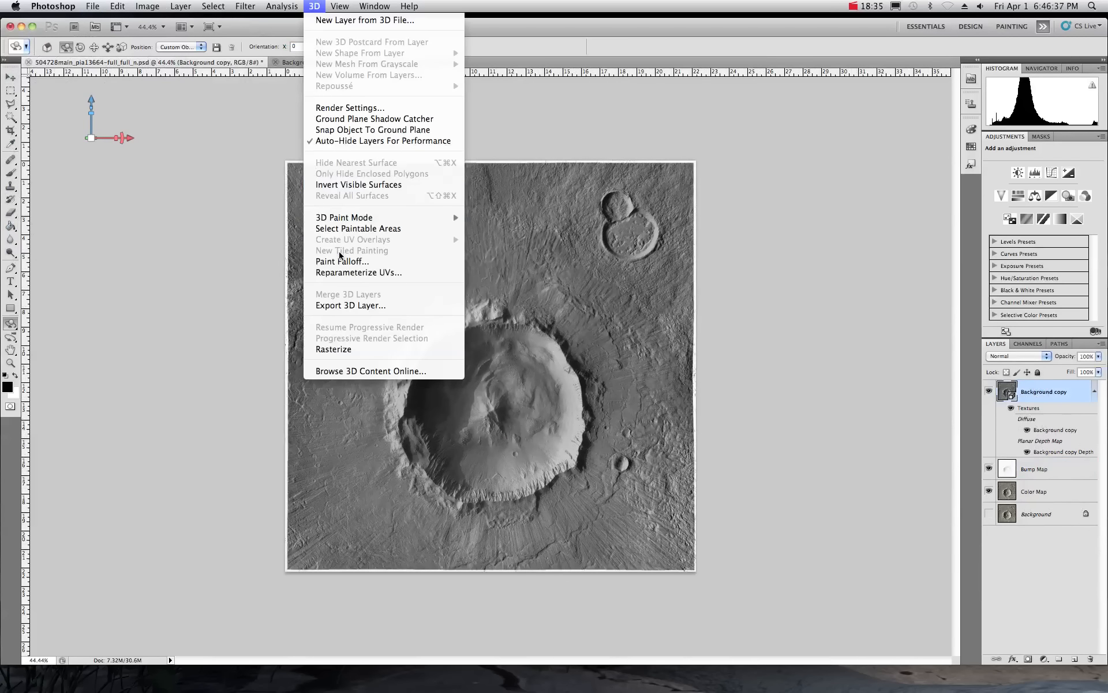
{"action": "left_click", "coordinate": [361, 306]}
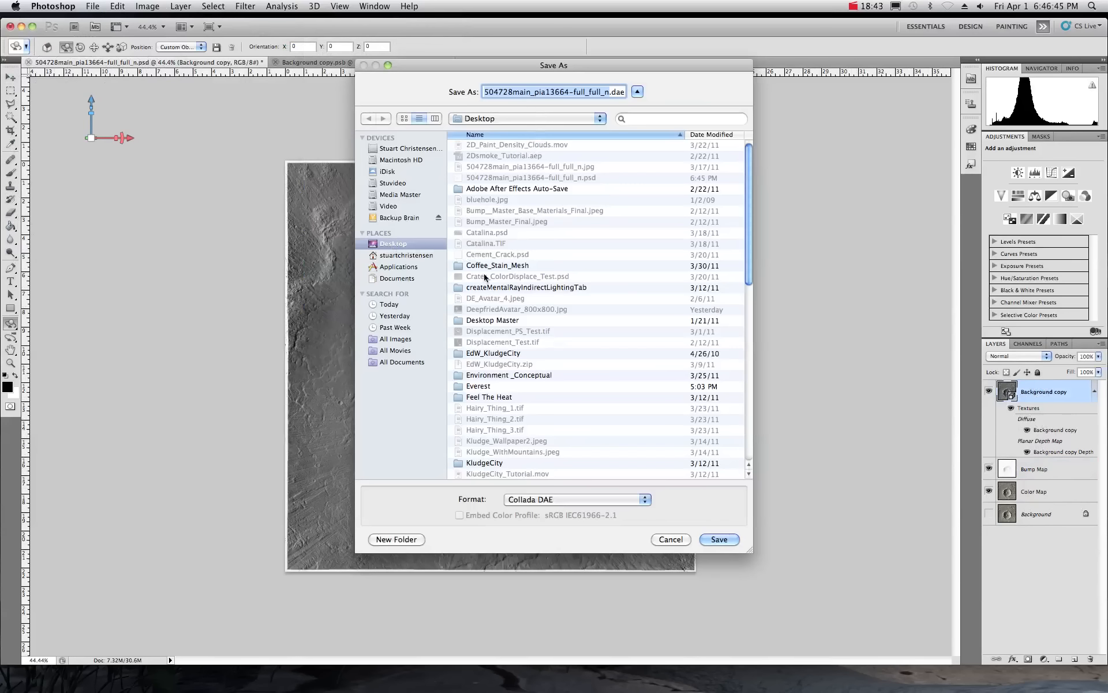
{"action": "double_click", "coordinate": [459, 386]}
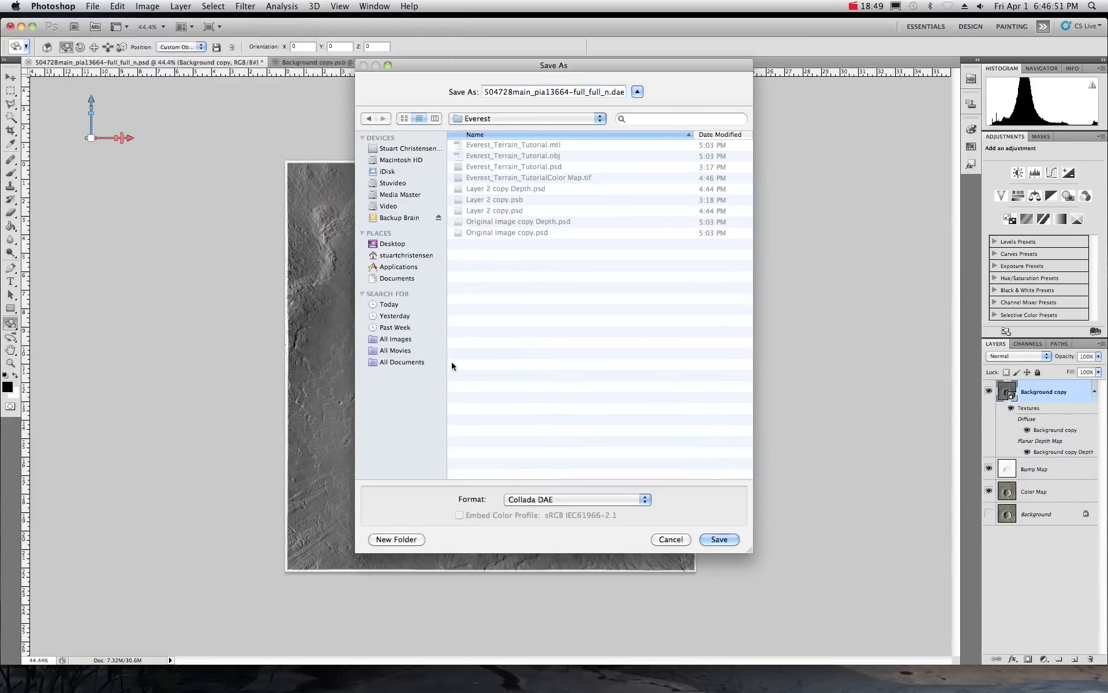
{"action": "left_click", "coordinate": [398, 539]}
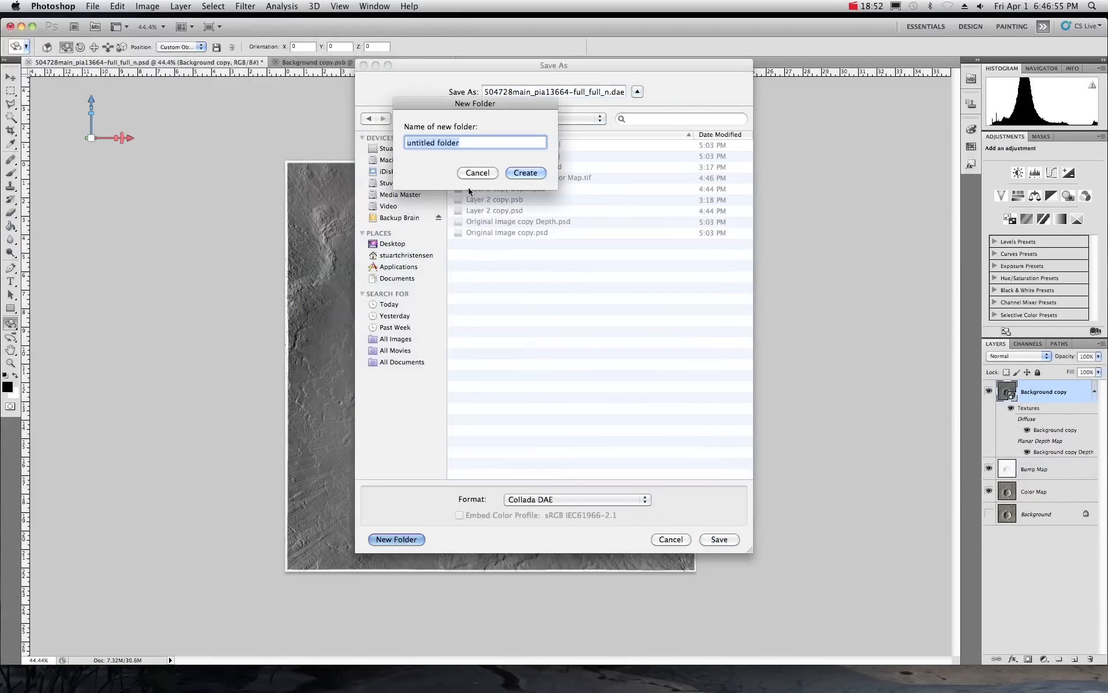
{"action": "type", "text": "Crater"}
{"action": "left_click", "coordinate": [535, 174]}
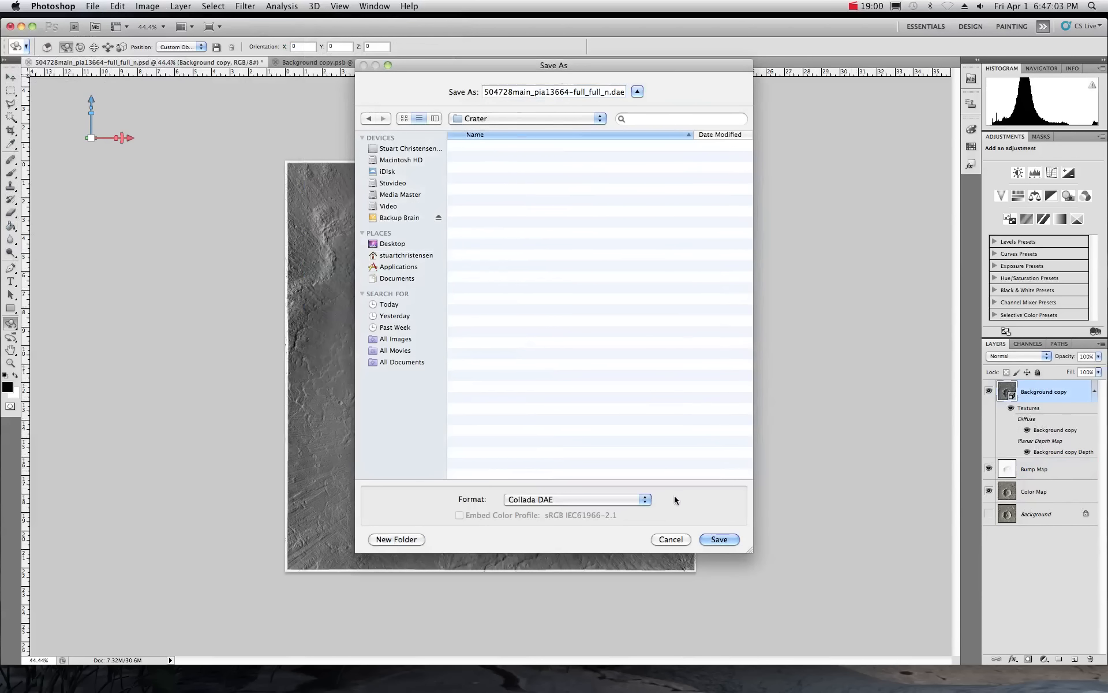
- Export the 3D layer to the Crater folder in Wavefront|OBJ format, keeping the textures in their original formats
{"action": "left_click", "coordinate": [645, 500]}
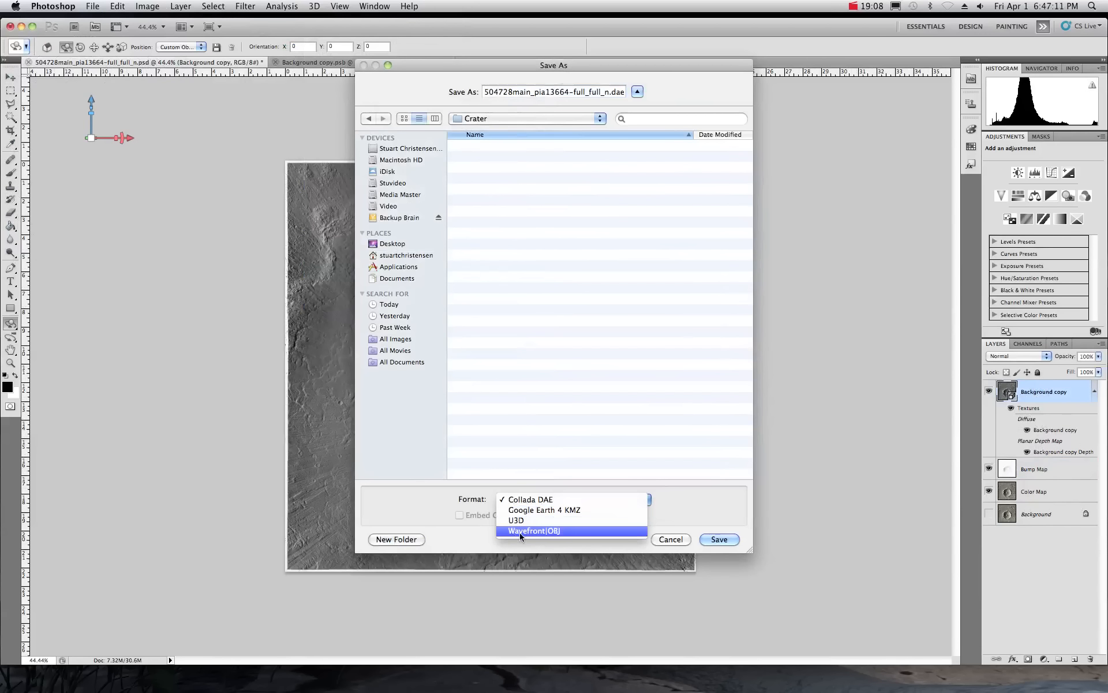
{"action": "left_click", "coordinate": [548, 531]}
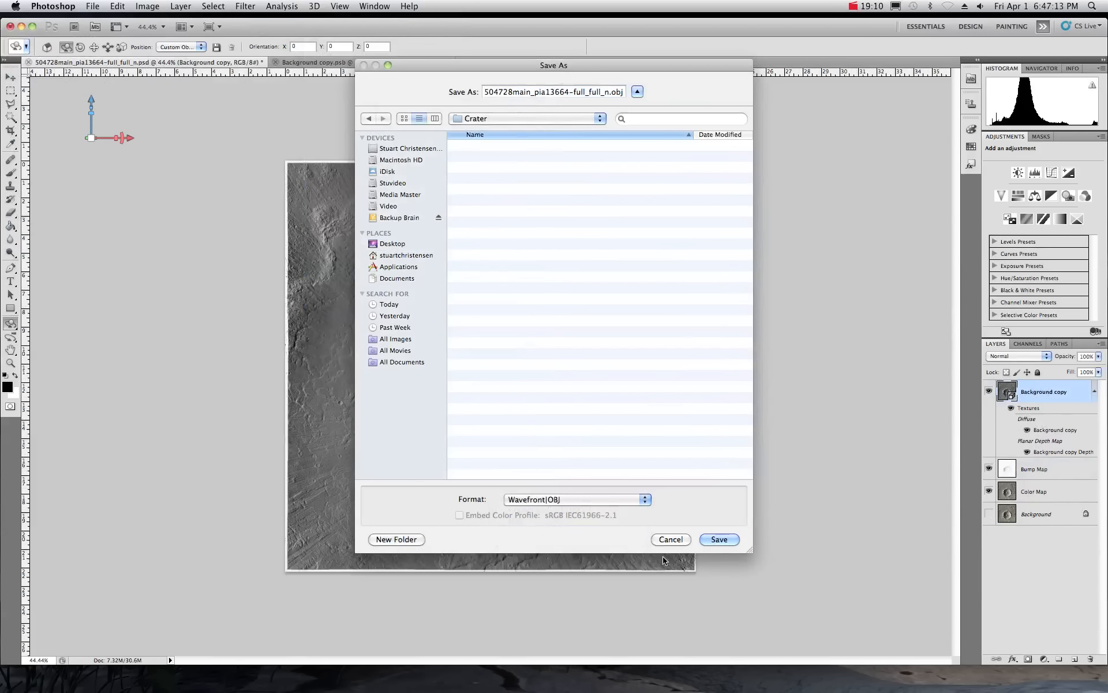
{"action": "left_click", "coordinate": [725, 544]}
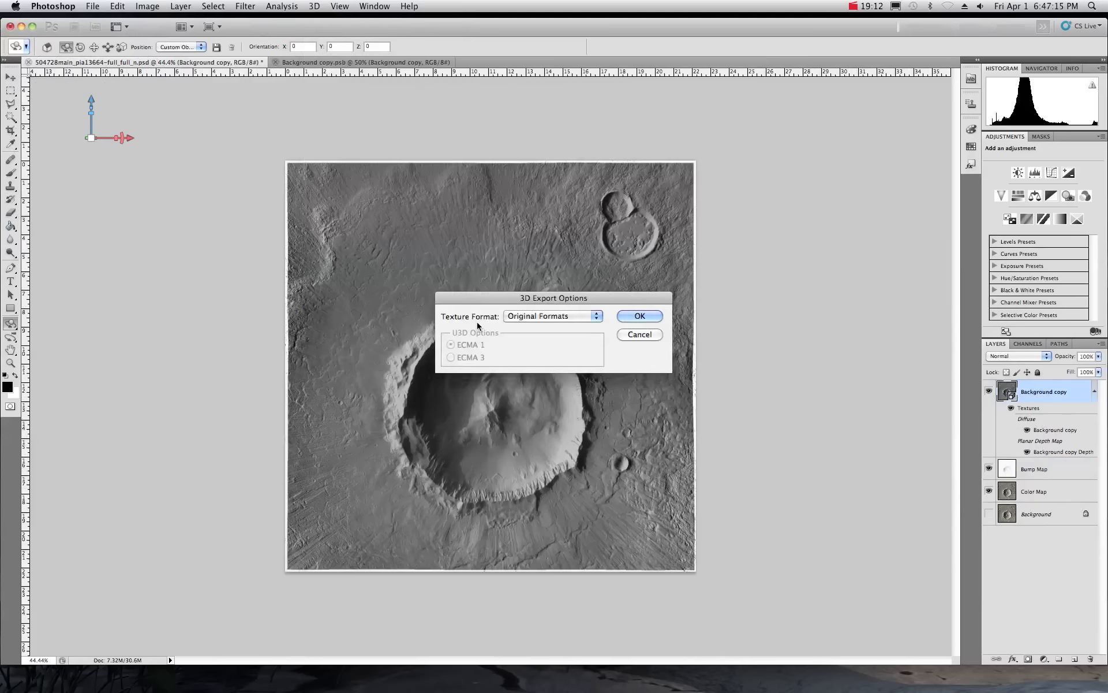
{"action": "left_click", "coordinate": [636, 318]}
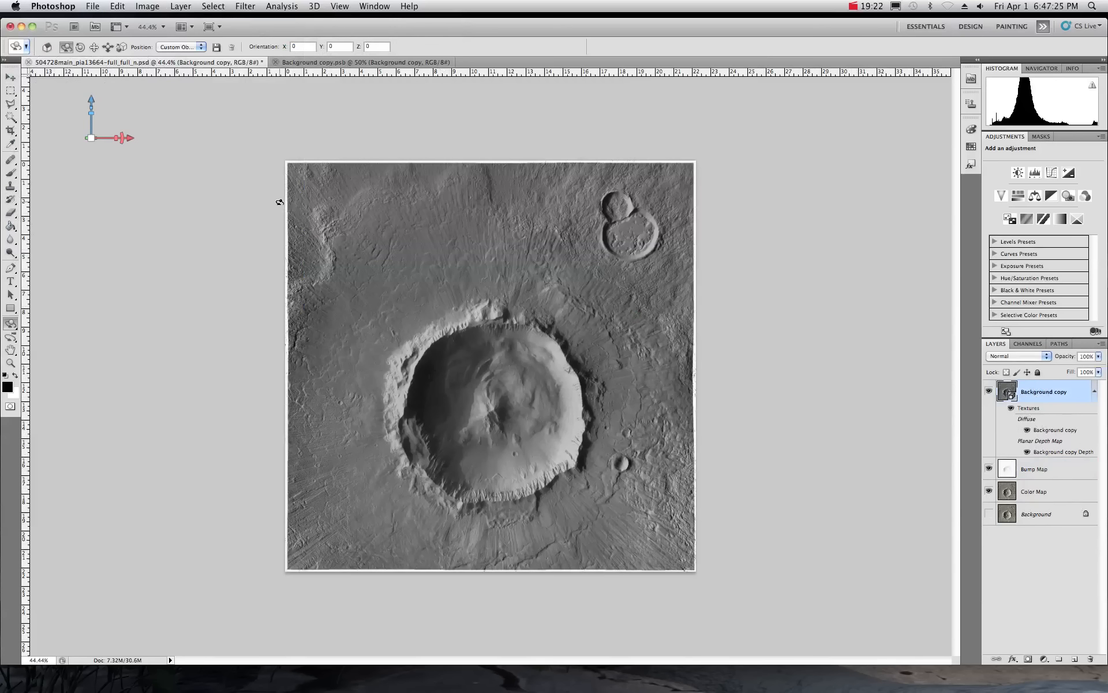
- Hide Photoshop and check the exported MTL and OBJ files in the Crater folder inside the desktop's Everest folder
{"action": "left_click", "coordinate": [53, 5]}
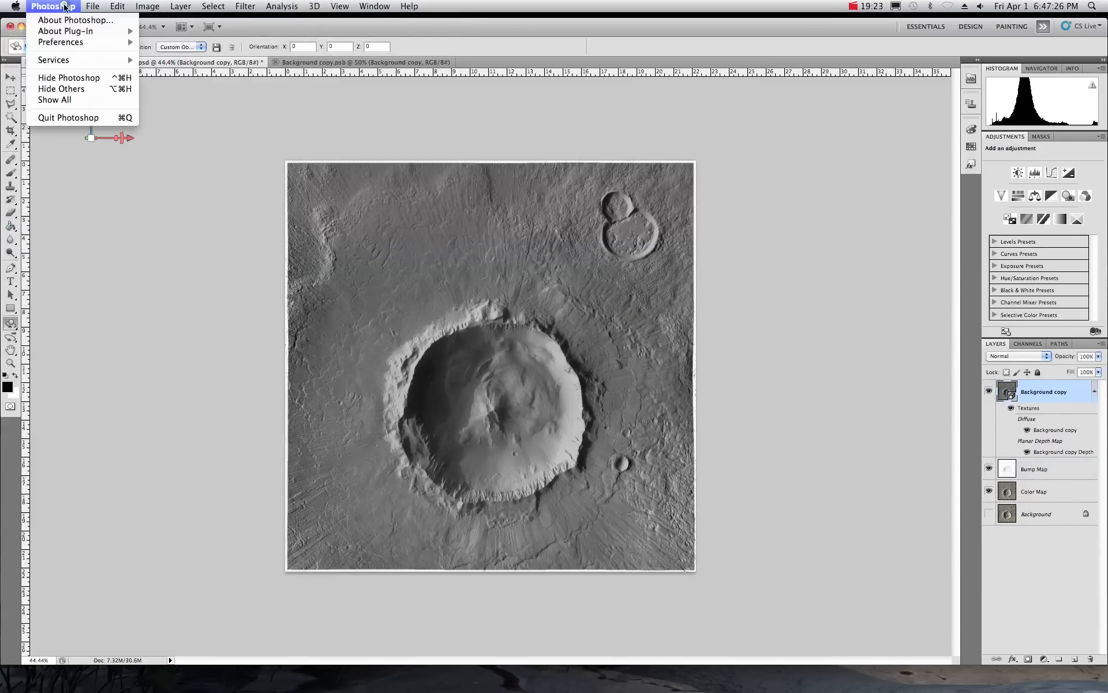
{"action": "left_click", "coordinate": [57, 83]}
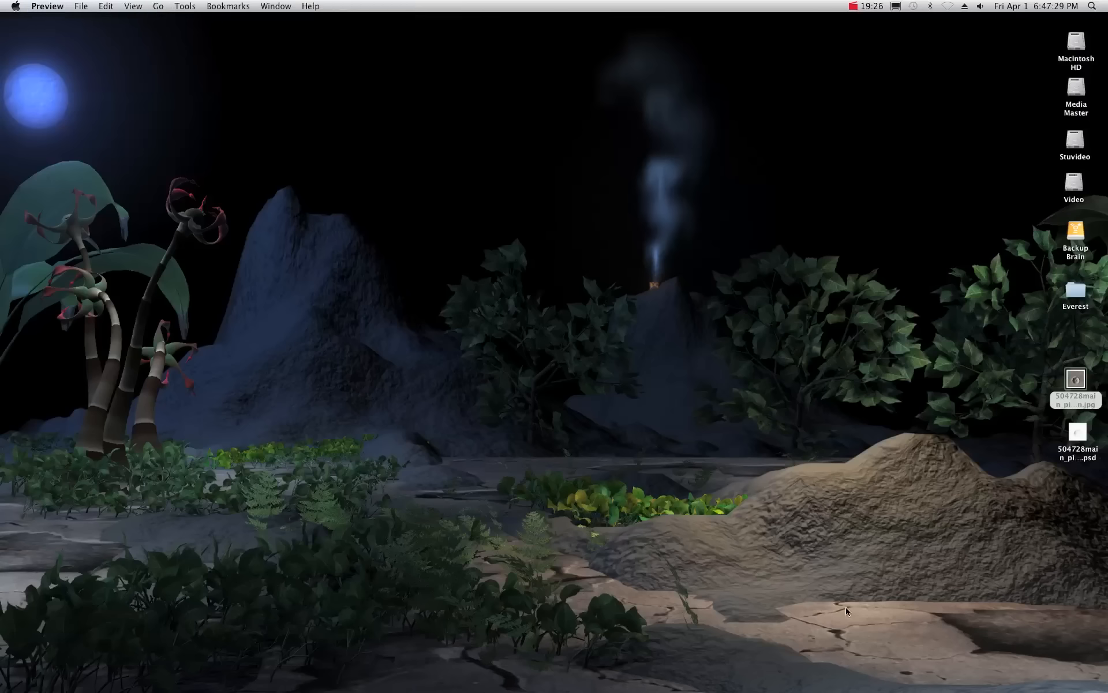
{"action": "left_click", "coordinate": [1075, 292]}
{"action": "double_click", "coordinate": [1075, 291]}
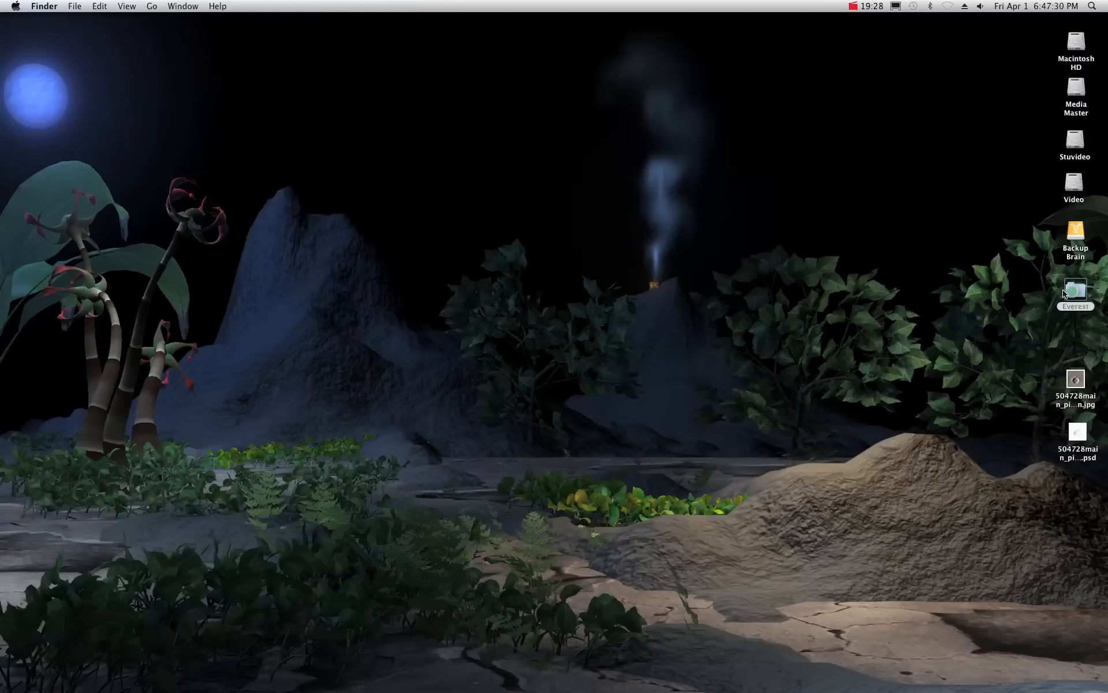
{"action": "left_click", "coordinate": [638, 138]}
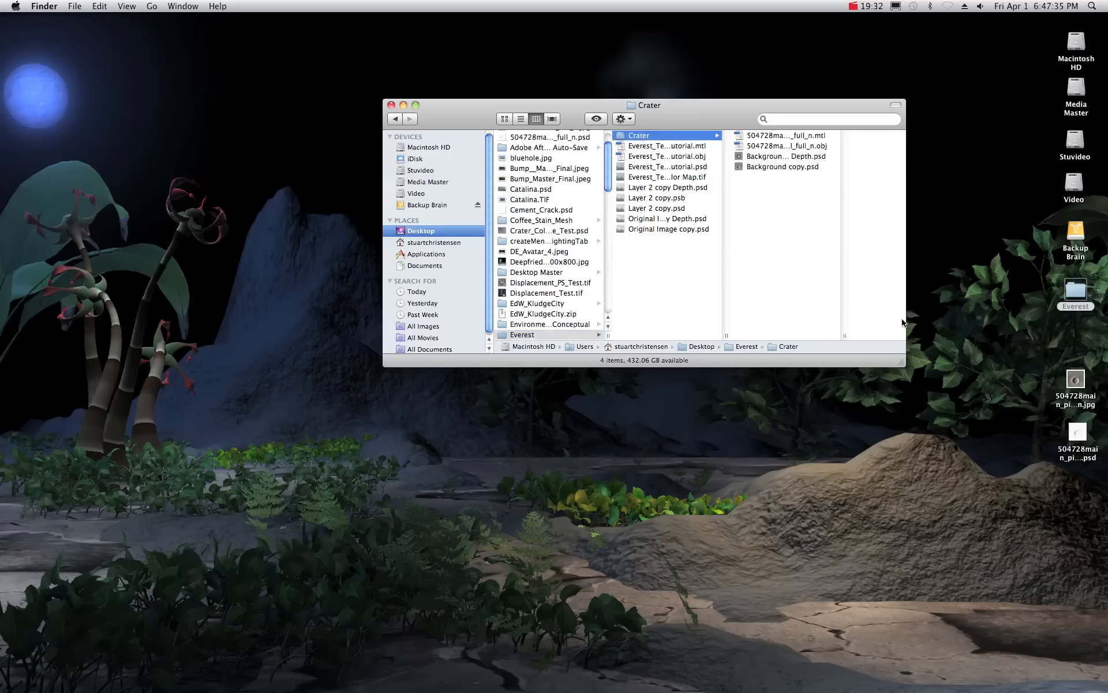
{"action": "left_click_drag", "start_coordinate": [905, 362], "coordinate": [964, 380]}
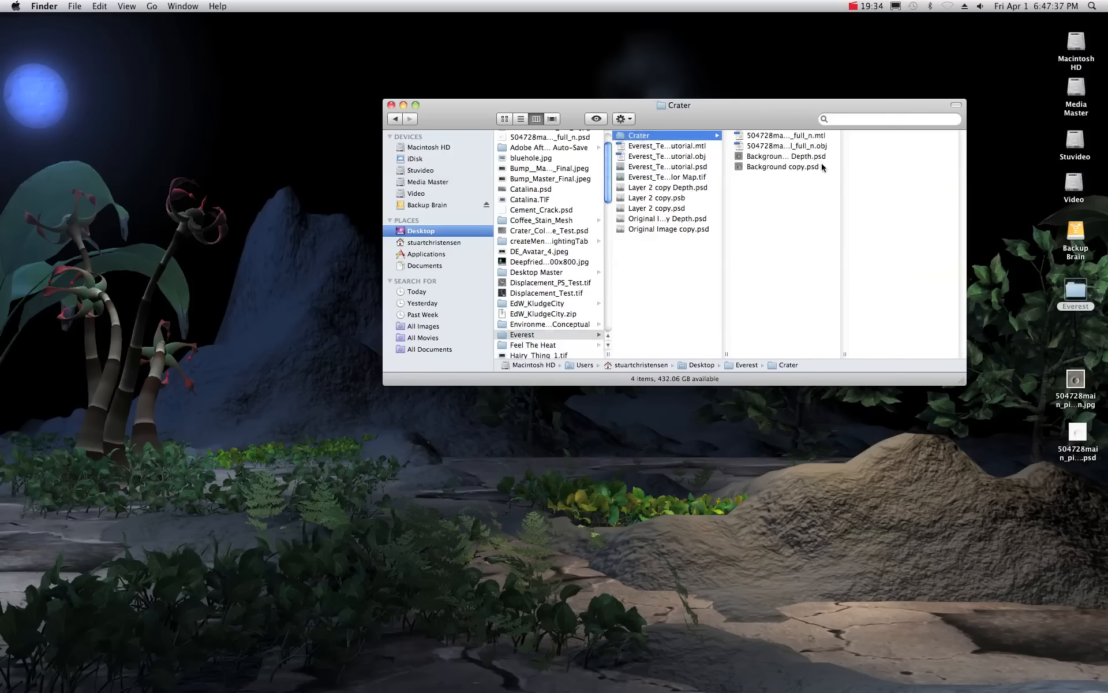
{"action": "left_click_drag", "start_coordinate": [846, 354], "coordinate": [894, 295]}
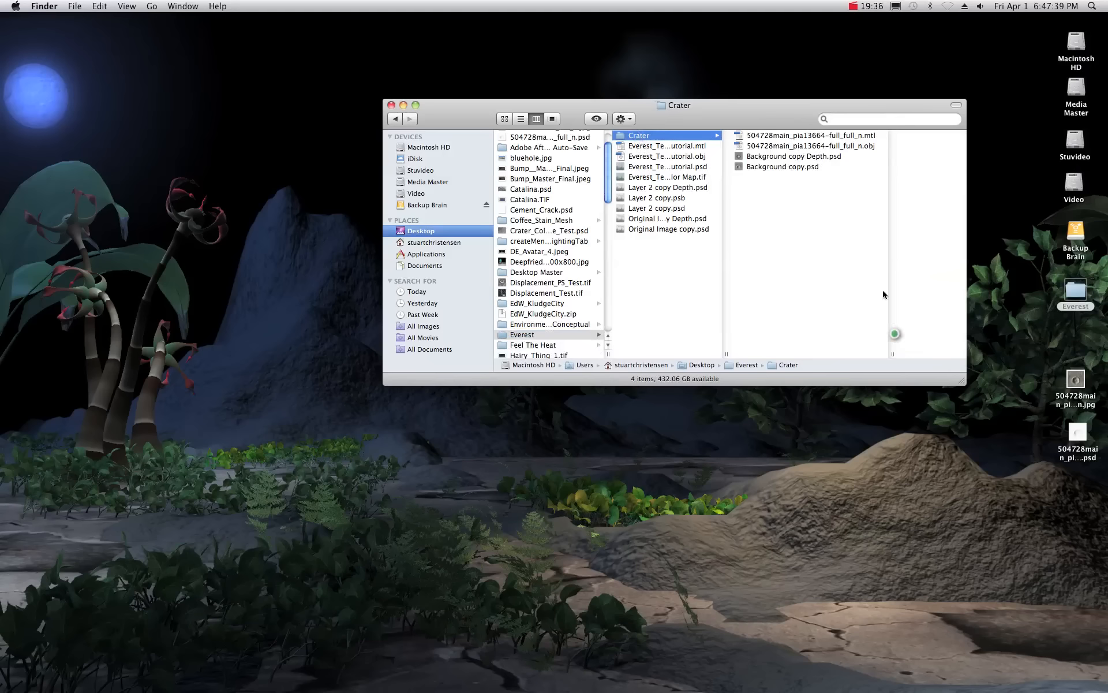
{"action": "left_click", "coordinate": [784, 137]}
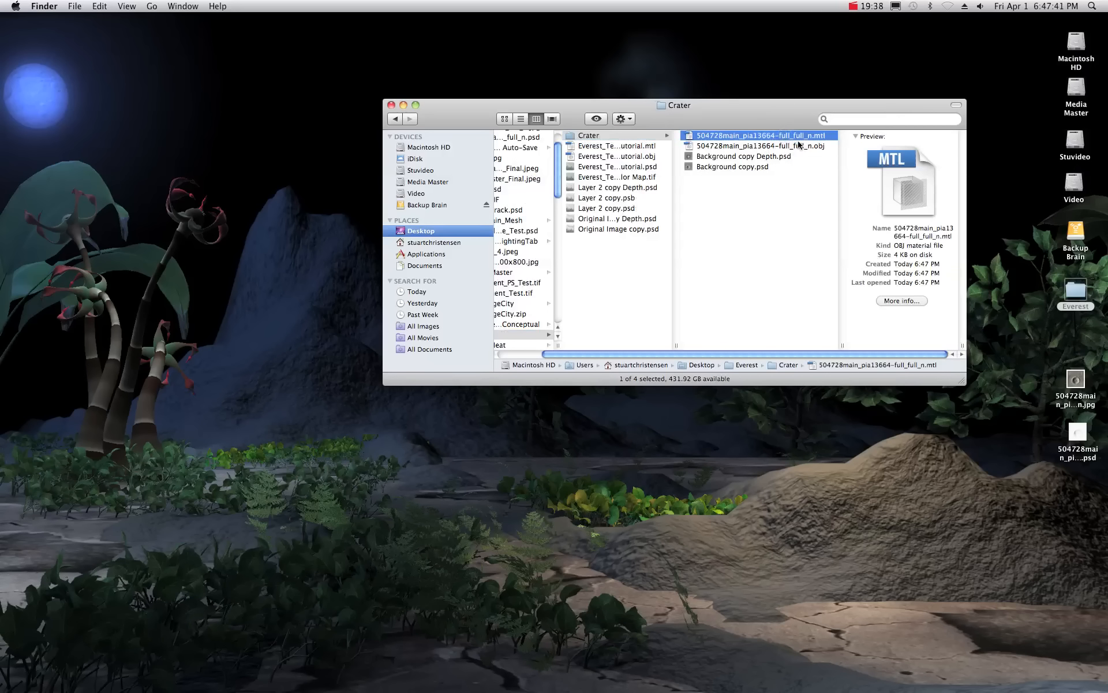
{"action": "left_click", "coordinate": [786, 147]}
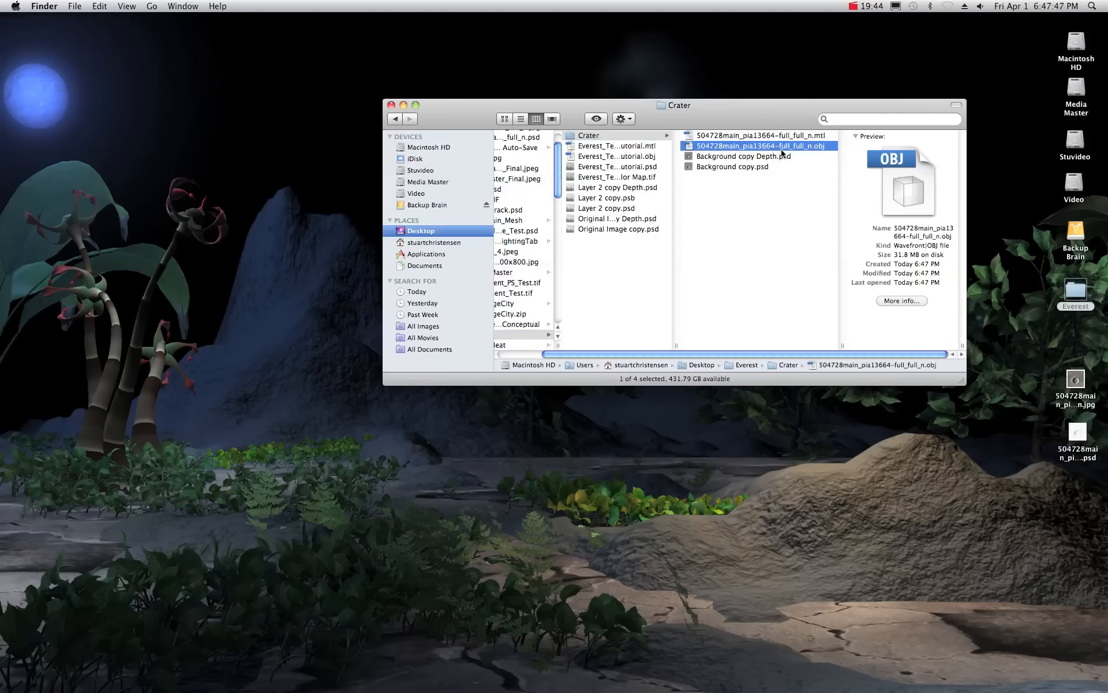
{"action": "left_click", "coordinate": [391, 105]}
- Switch to Maya and start a new scene, saving the changes to Everest.ma
{"action": "mouse_move", "coordinate": [913, 685]}
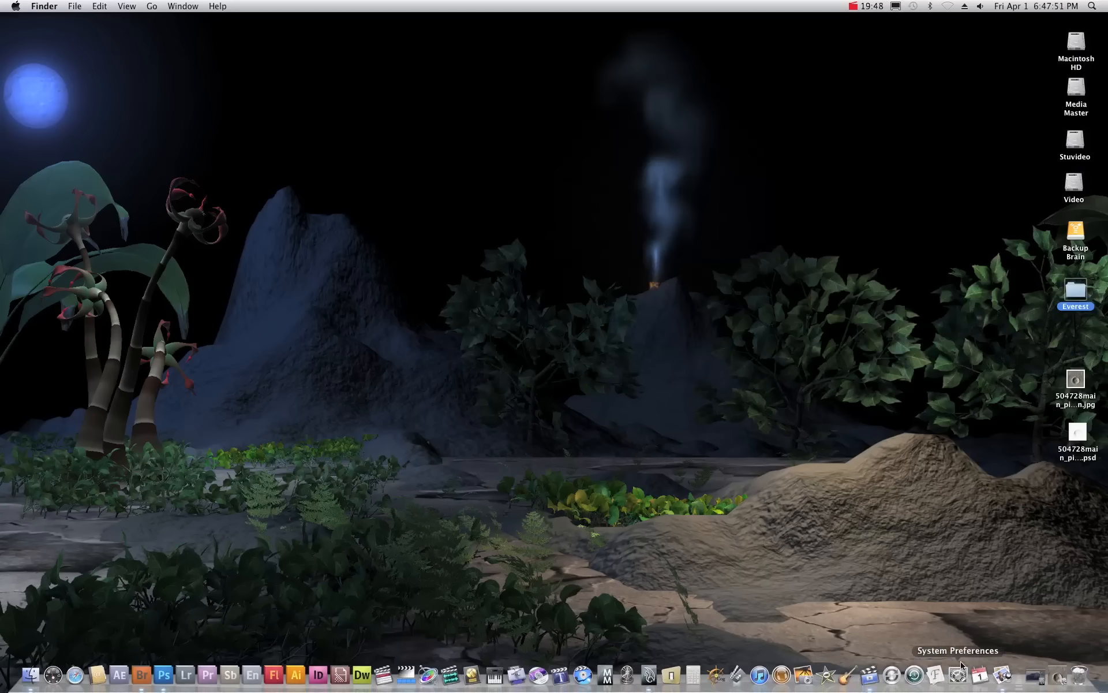
{"action": "left_click", "coordinate": [1033, 676]}
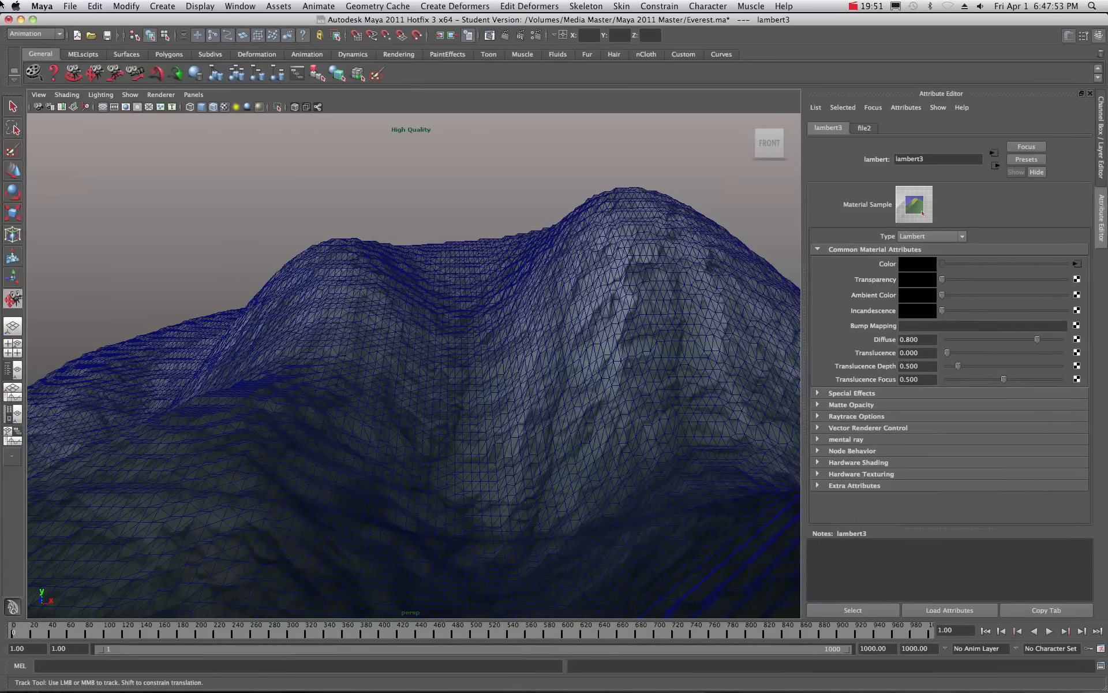
{"action": "left_click", "coordinate": [70, 6]}
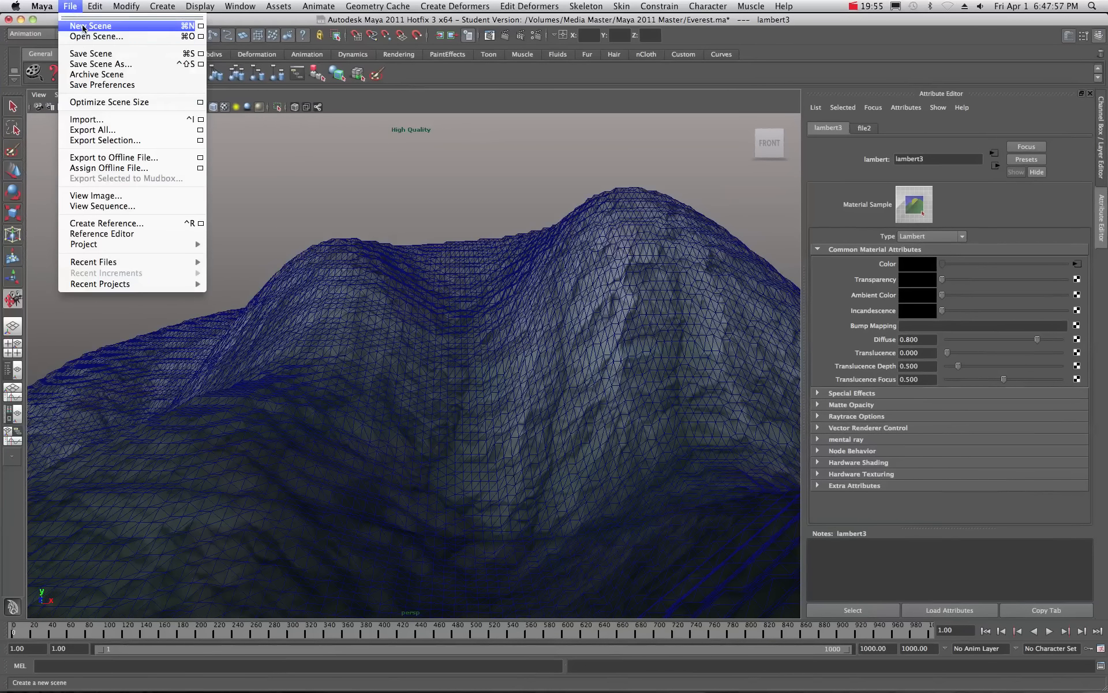
{"action": "left_click", "coordinate": [84, 26]}
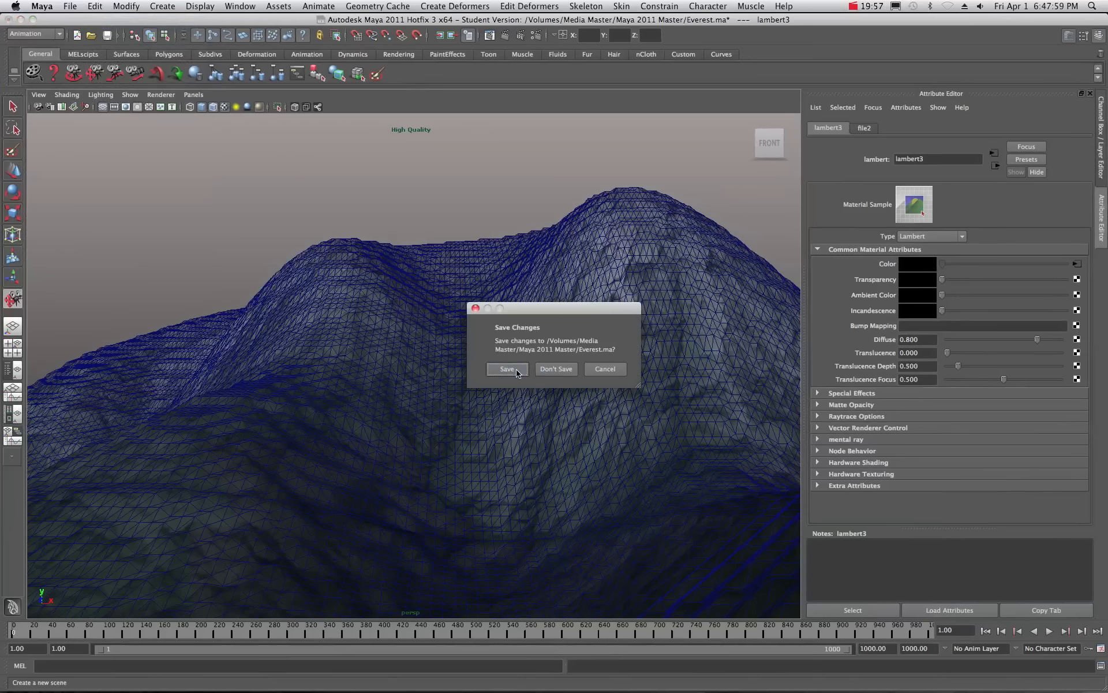
{"action": "left_click", "coordinate": [516, 371]}
{"action": "left_click", "coordinate": [527, 389]}
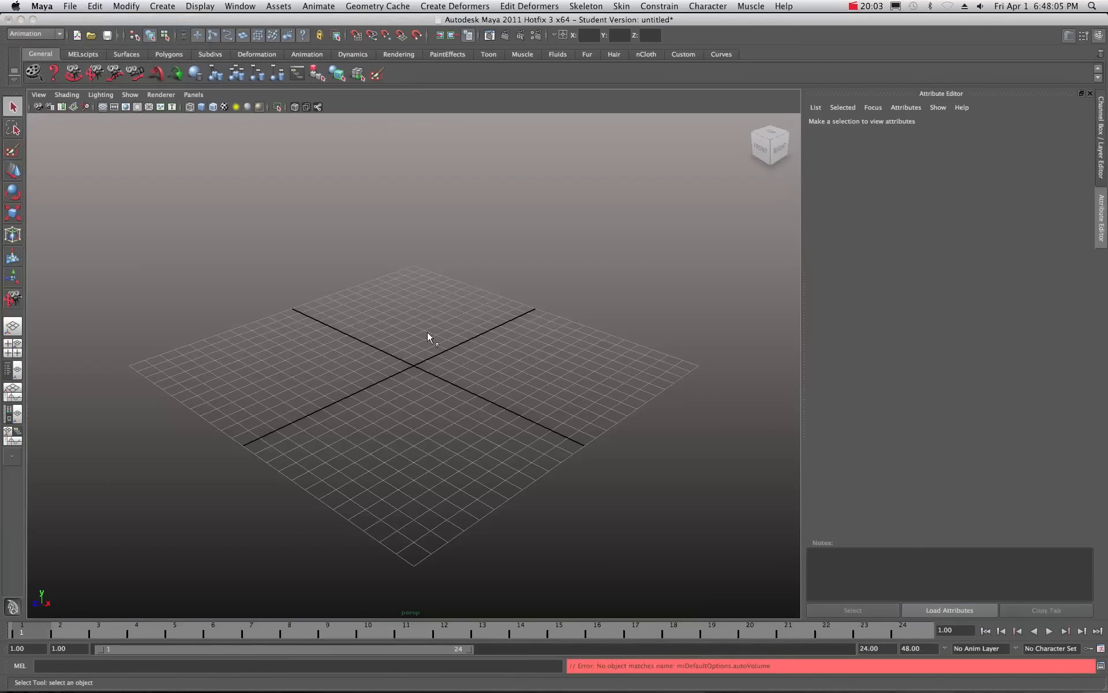
{"action": "left_click", "coordinate": [390, 286]}
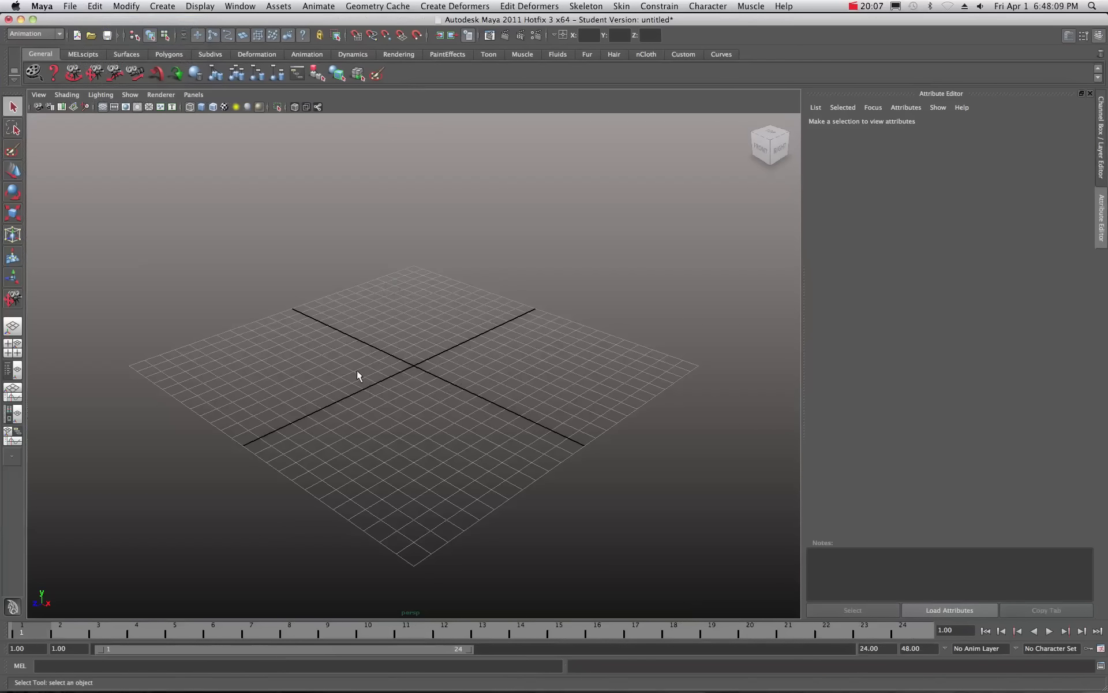
- Import 504728main_pia13664-full_full_n.obj from the Crater folder inside Desktop's Everest folder, using the OBJ file type
{"action": "left_click", "coordinate": [72, 6]}
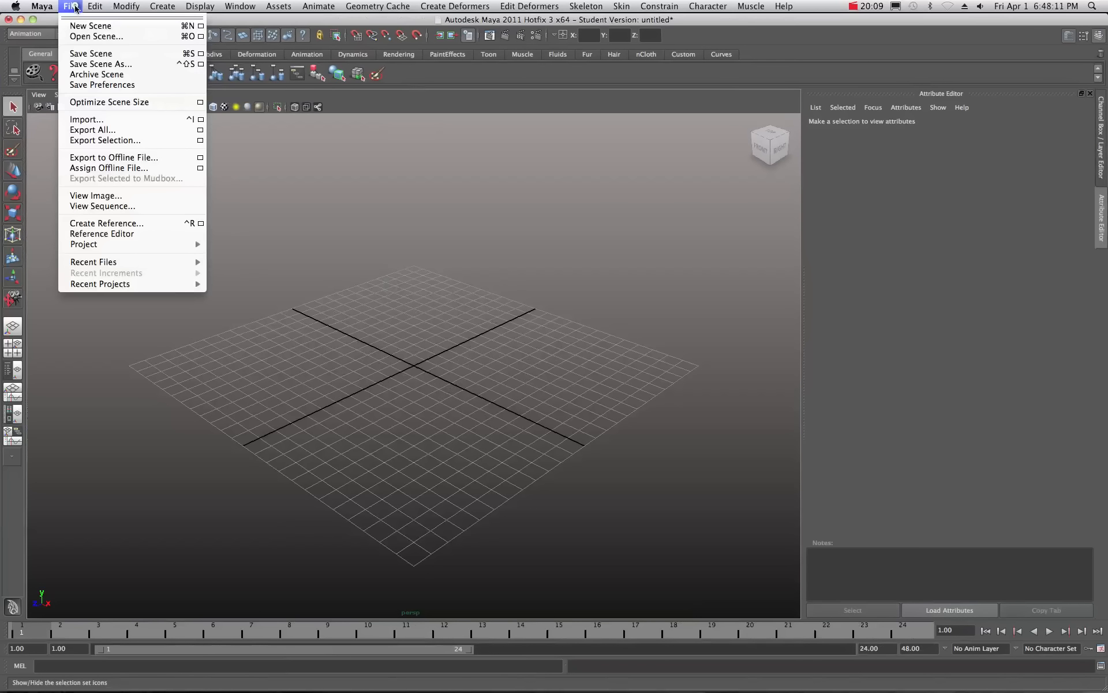
{"action": "left_click", "coordinate": [90, 121]}
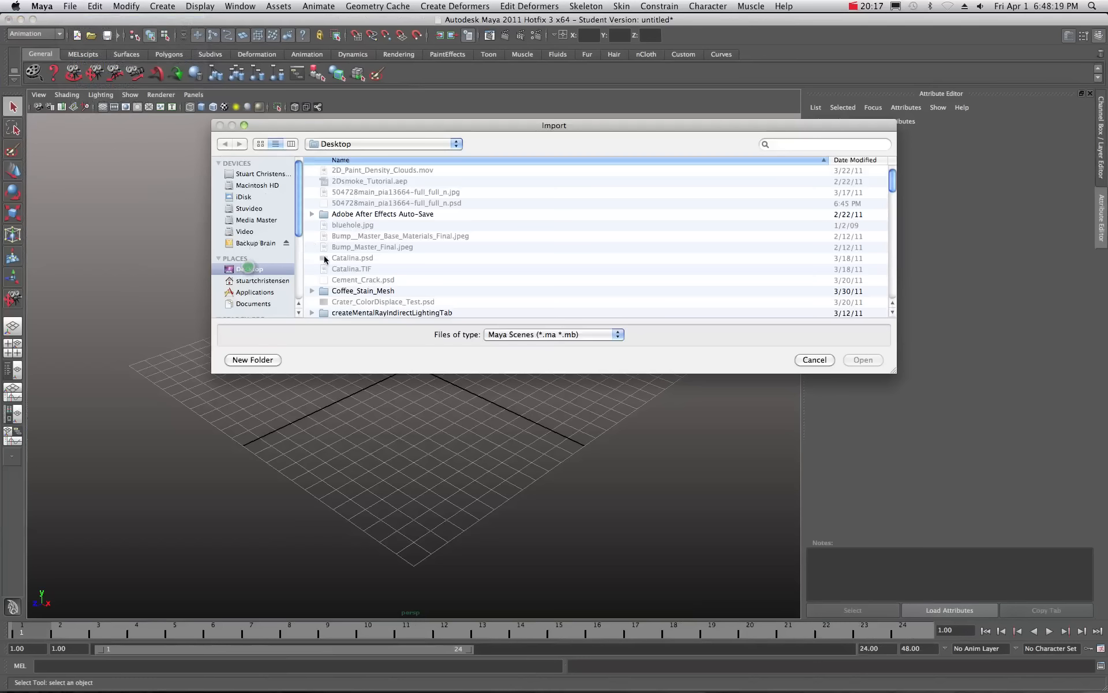
{"action": "scroll", "coordinate": [358, 248], "scroll_direction": "down", "scroll_amount": 4}
{"action": "scroll", "coordinate": [358, 251], "scroll_direction": "down", "scroll_amount": 4}
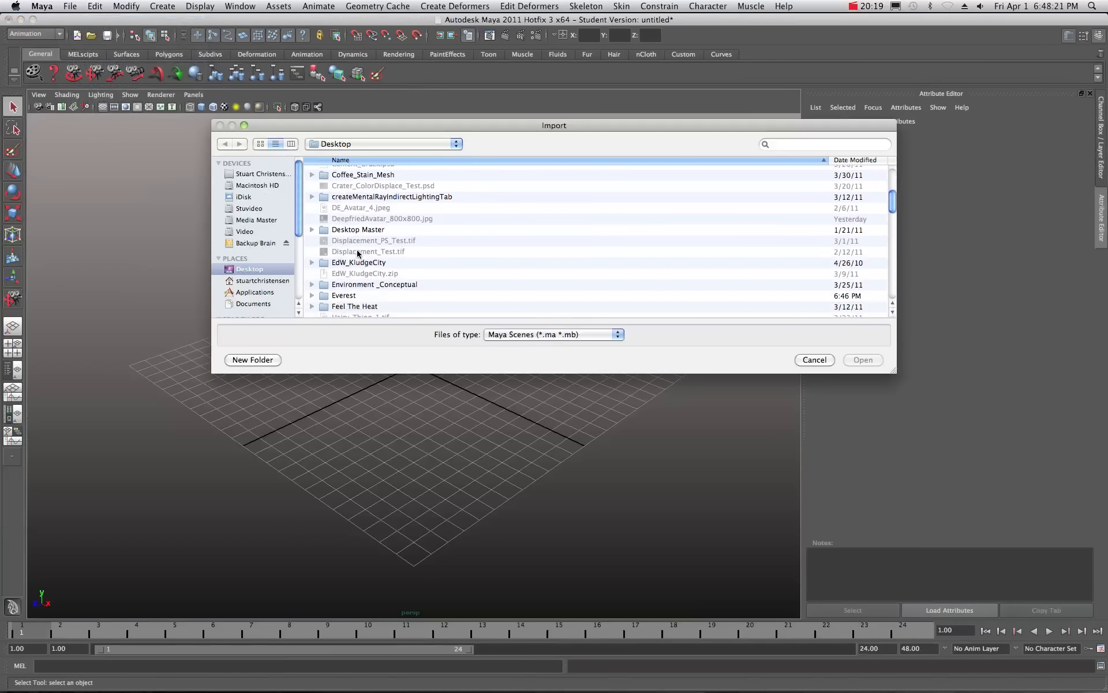
{"action": "double_click", "coordinate": [325, 266]}
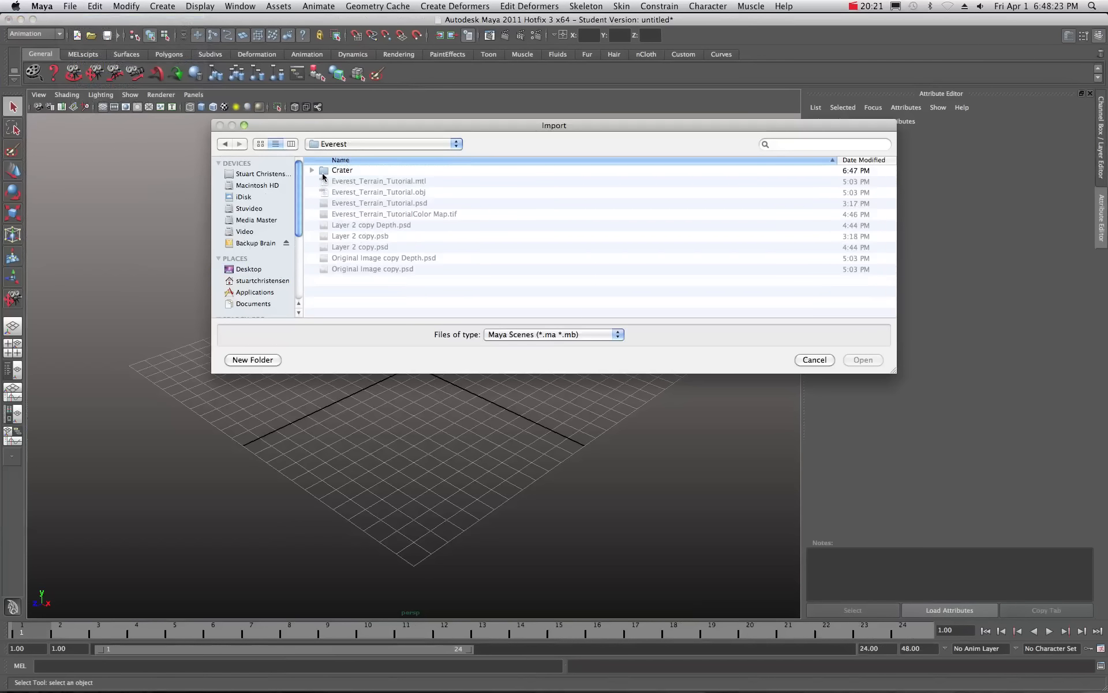
{"action": "double_click", "coordinate": [325, 171]}
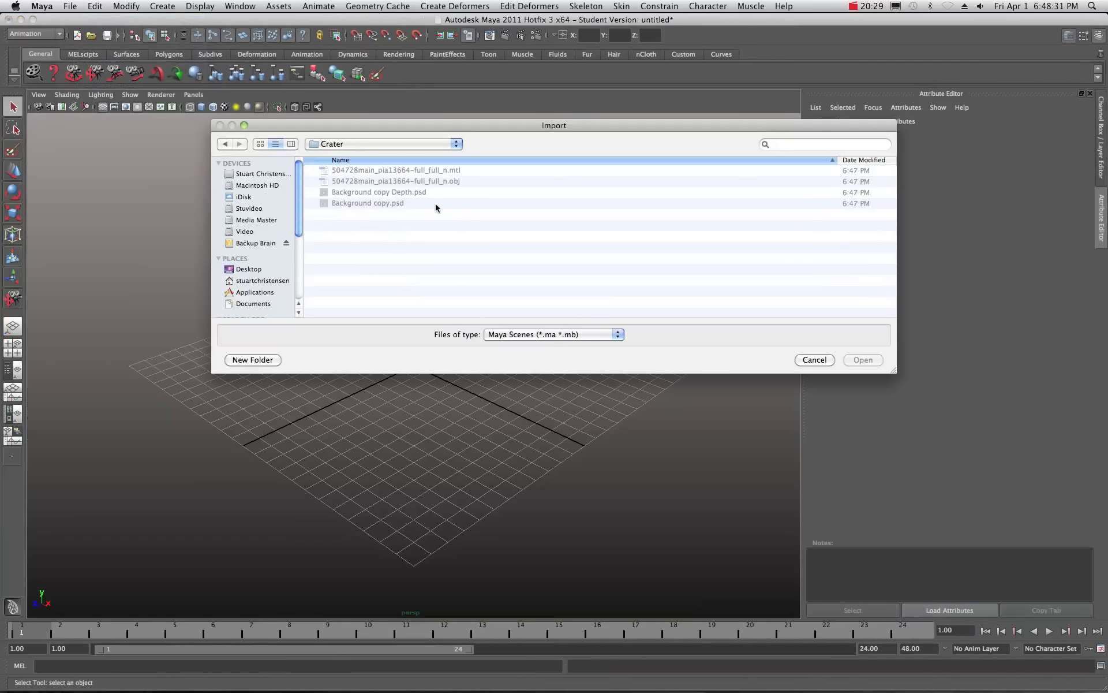
{"action": "left_click", "coordinate": [615, 334]}
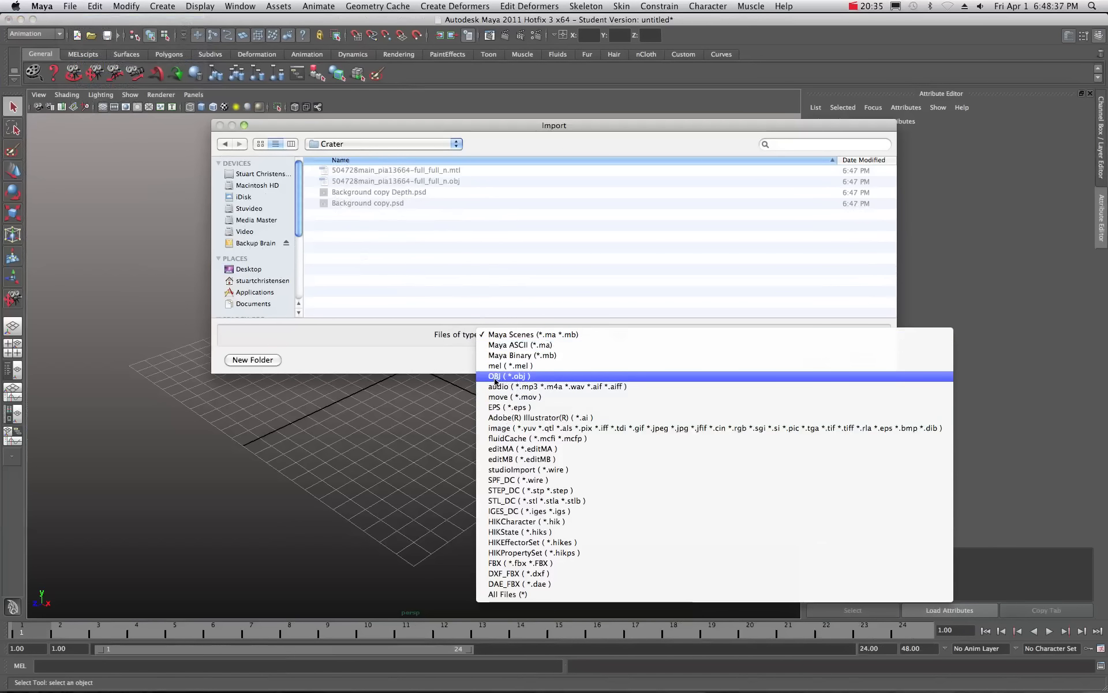
{"action": "left_click", "coordinate": [512, 376]}
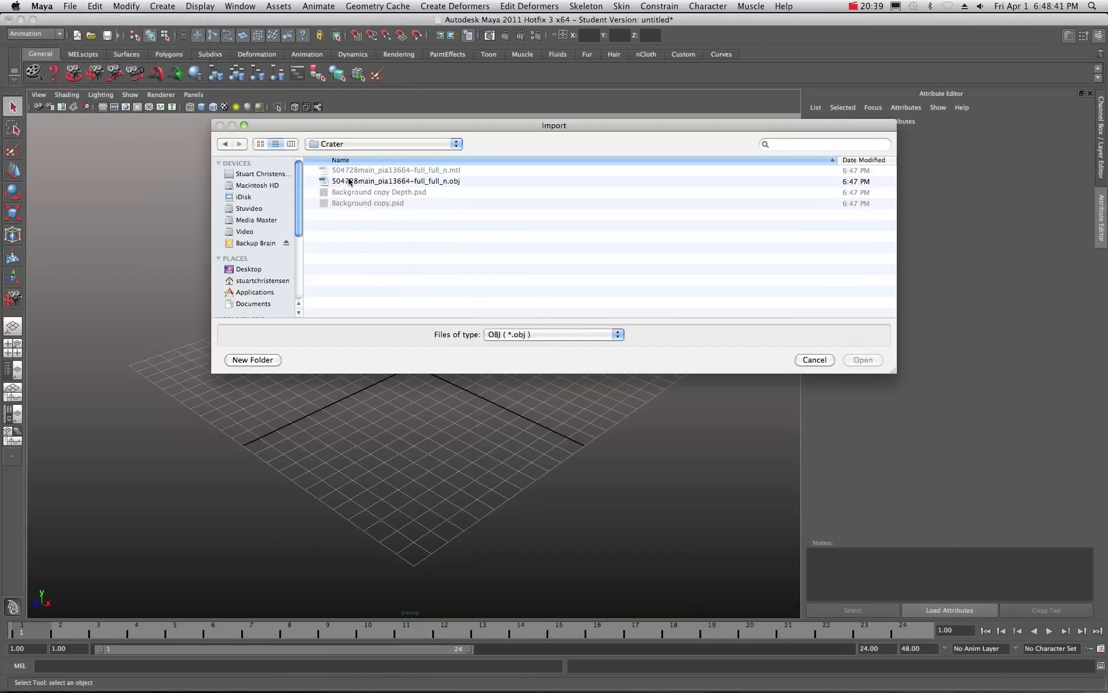
{"action": "left_click", "coordinate": [406, 182]}
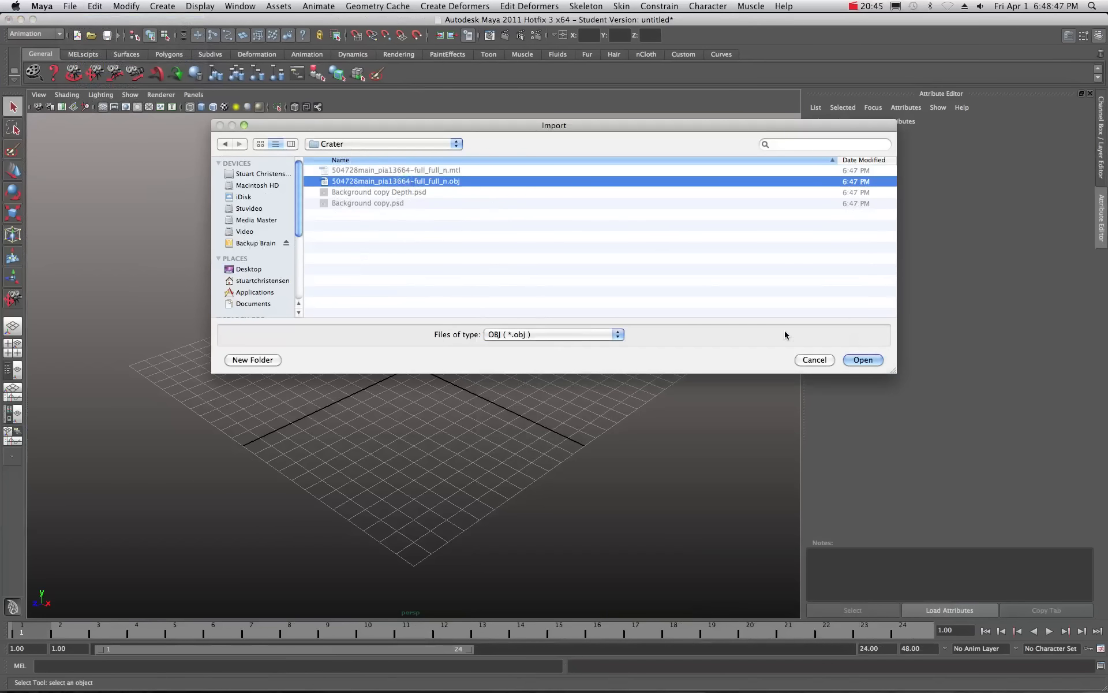
{"action": "left_click", "coordinate": [861, 362]}
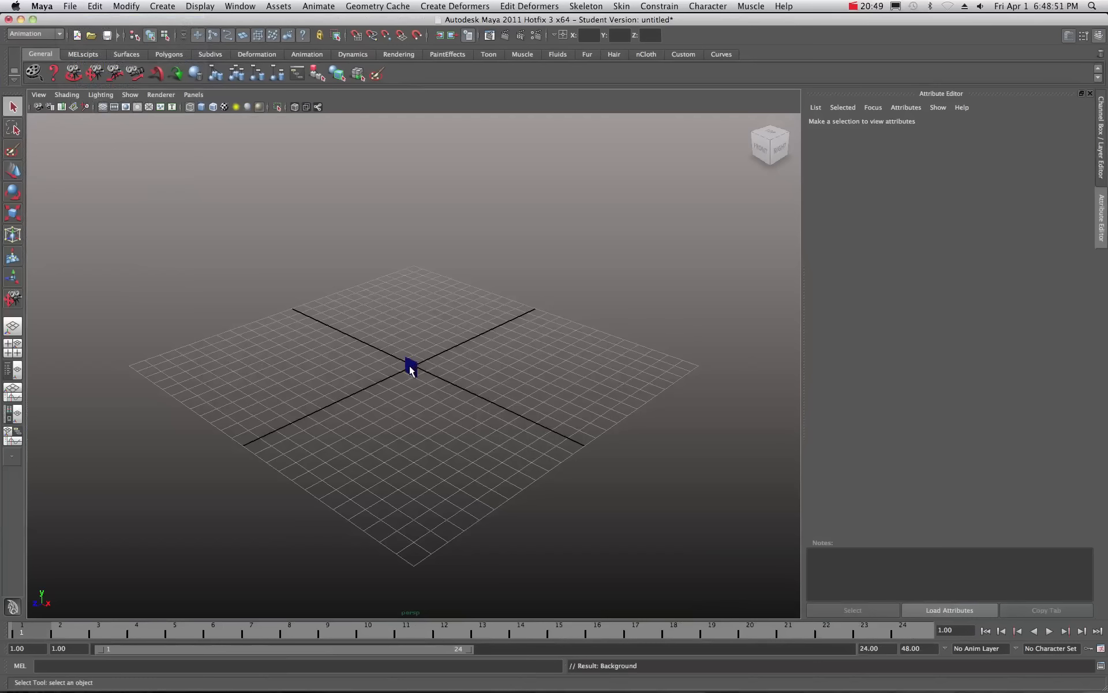
- Scale the imported crater mesh up uniformly in two passes until it is much larger than the grid
{"action": "left_click", "coordinate": [409, 367]}
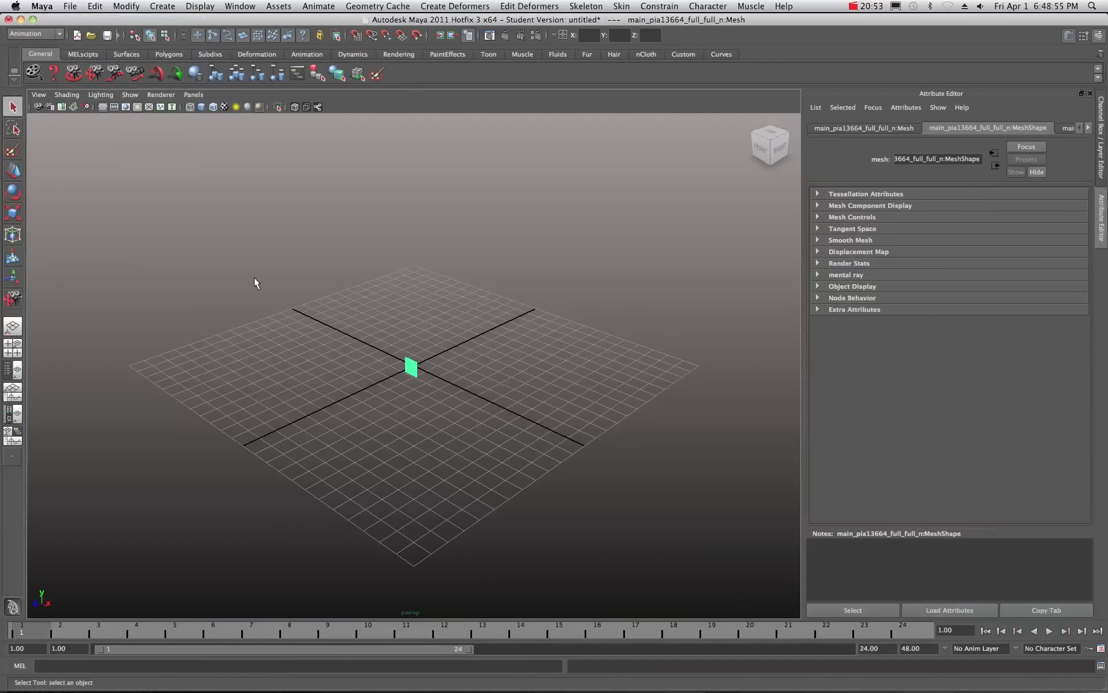
{"action": "key", "text": "r"}
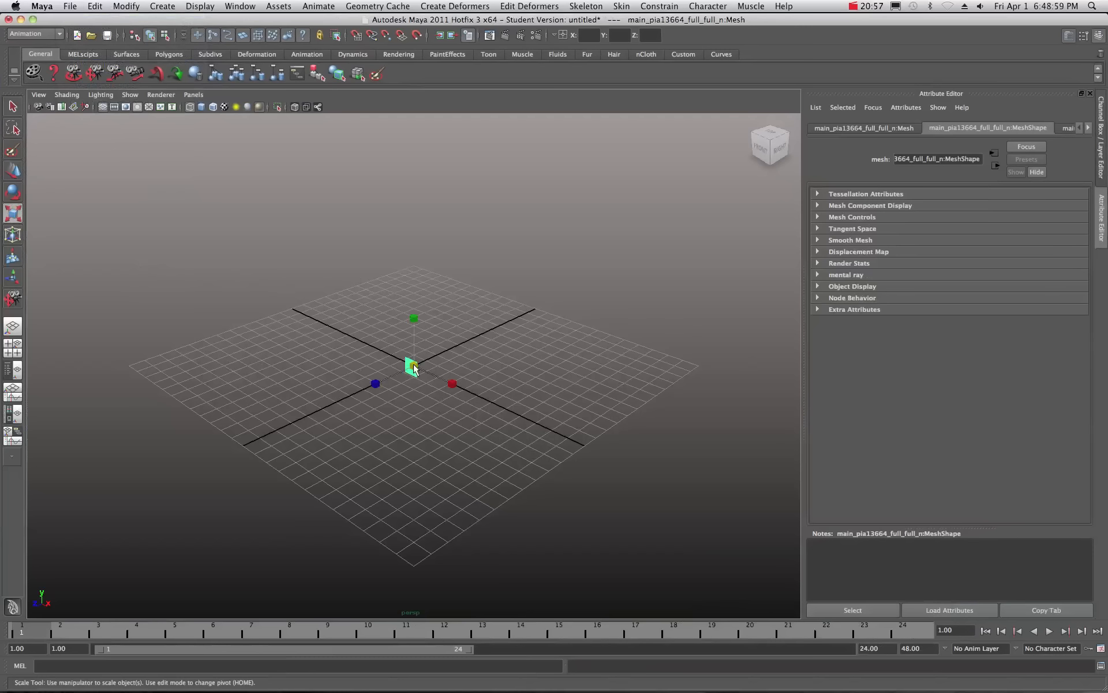
{"action": "left_click_drag", "start_coordinate": [414, 367], "coordinate": [703, 554]}
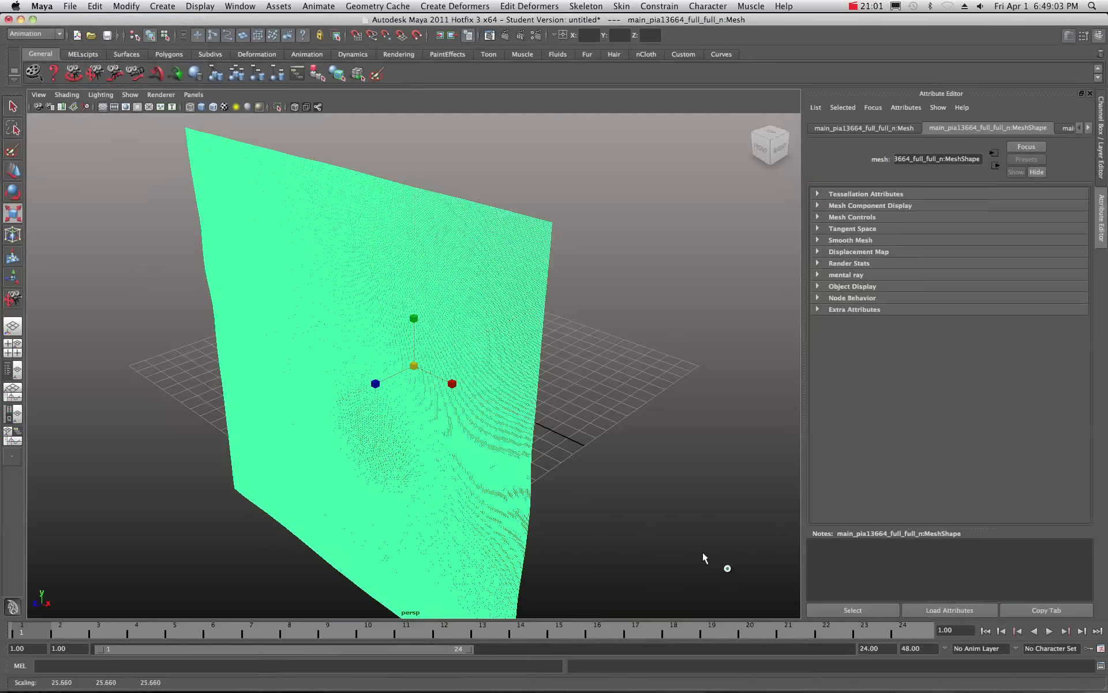
{"action": "left_click_drag", "start_coordinate": [414, 367], "coordinate": [555, 484]}
{"action": "scroll", "coordinate": [432, 317], "scroll_direction": "down", "scroll_amount": 5}
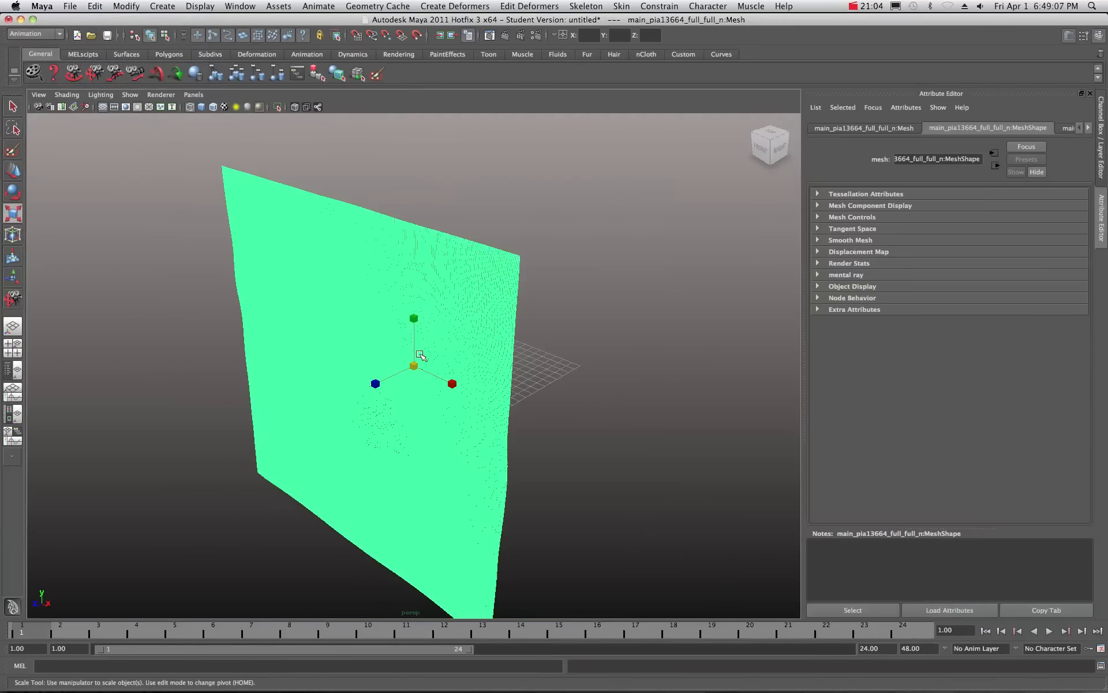
- Deselect the crater mesh and display it smooth shaded, viewed from nearly the front
{"action": "left_click", "coordinate": [13, 105]}
{"action": "left_click", "coordinate": [164, 261]}
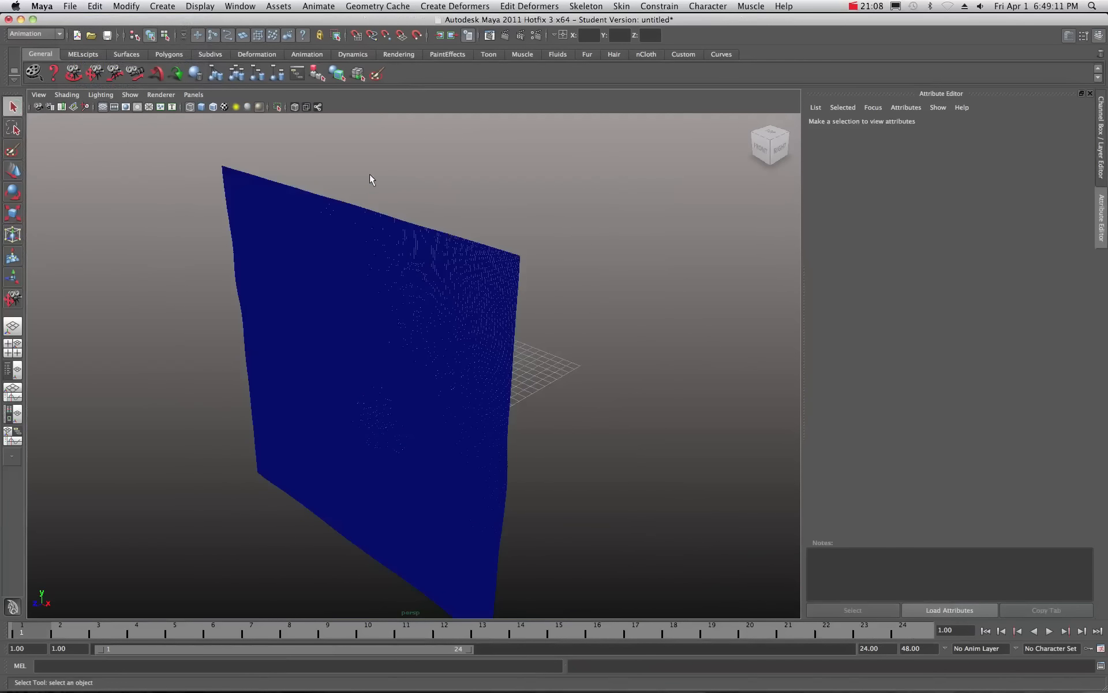
{"action": "left_click", "coordinate": [202, 107]}
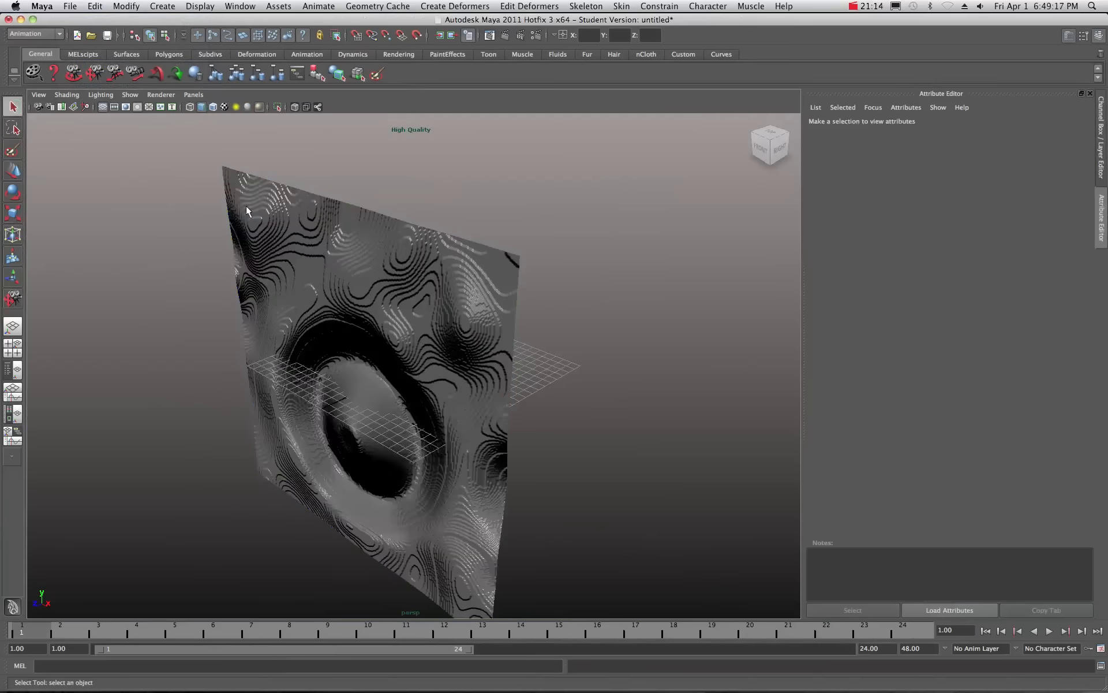
{"action": "left_click", "coordinate": [74, 74]}
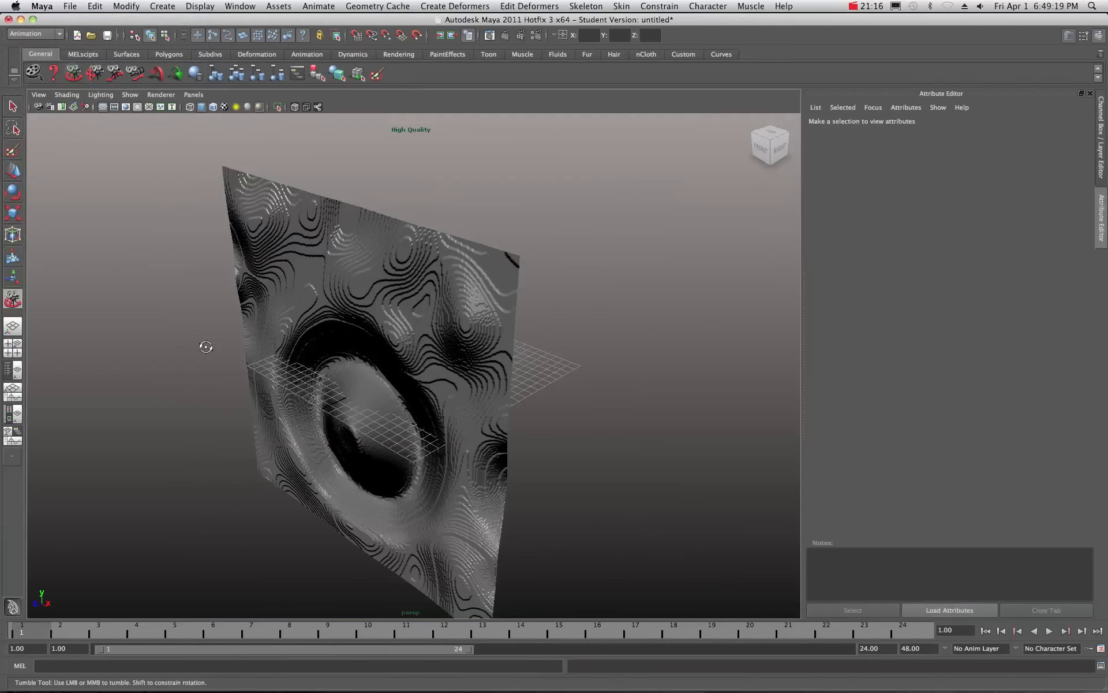
{"action": "left_click_drag", "start_coordinate": [206, 347], "coordinate": [248, 324]}
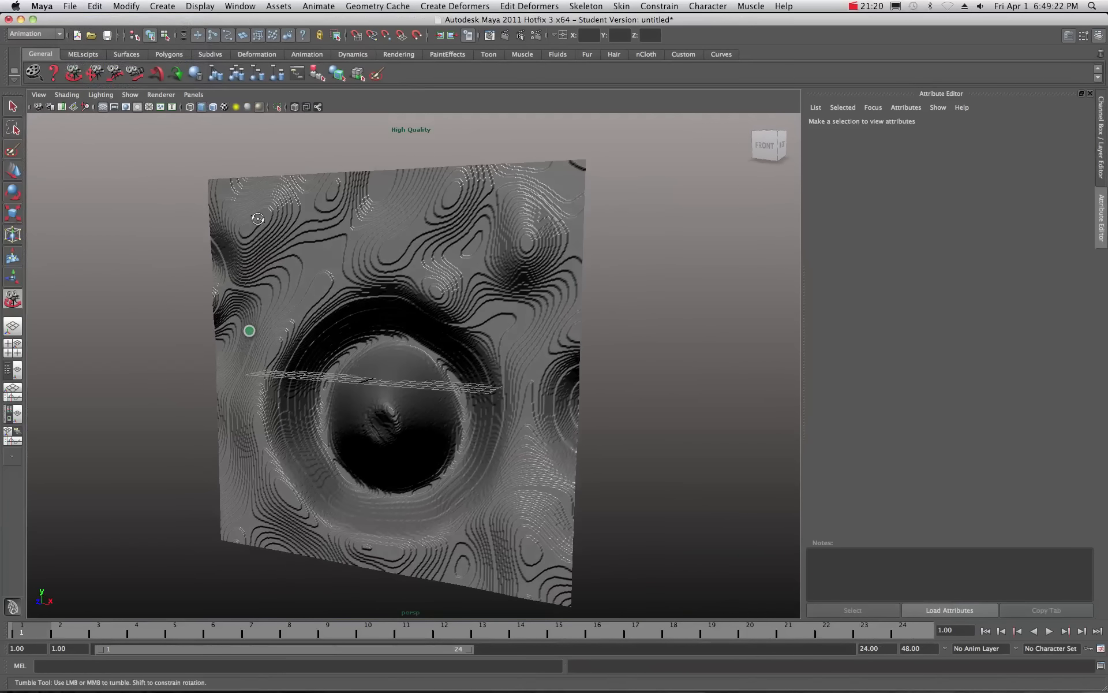
- Switch the perspective view from High Quality to Default Quality Rendering and inspect the crater mesh from nearly the front
{"action": "left_click", "coordinate": [261, 107]}
{"action": "left_click", "coordinate": [160, 94]}
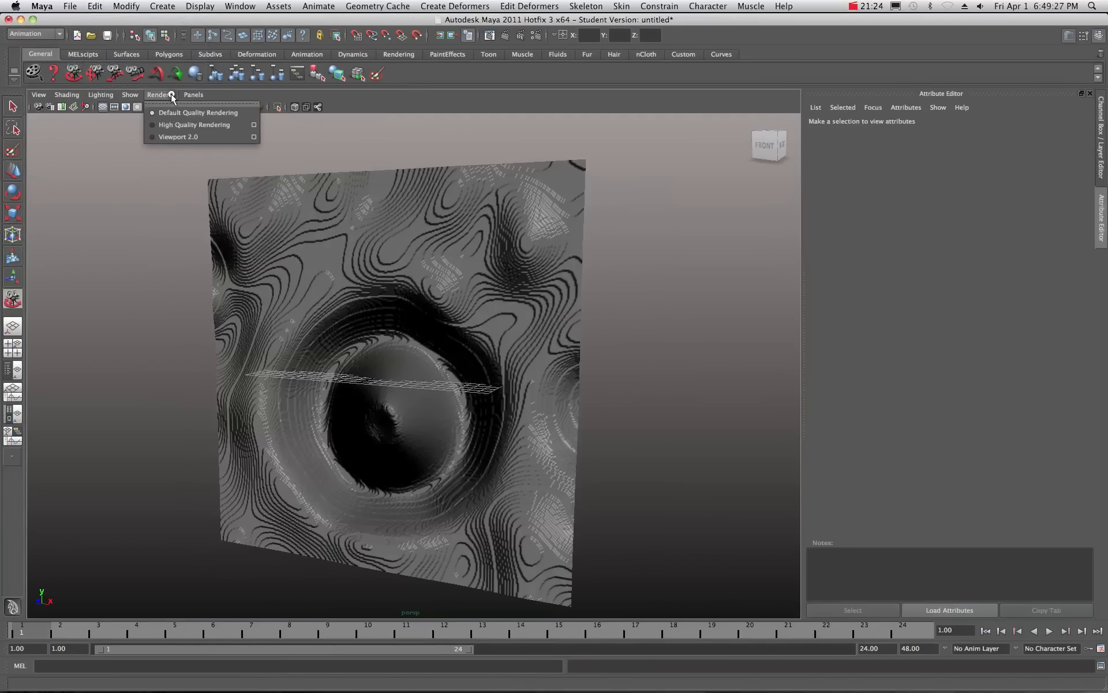
{"action": "mouse_move", "coordinate": [193, 95]}
{"action": "mouse_move", "coordinate": [289, 107]}
{"action": "left_click", "coordinate": [341, 107]}
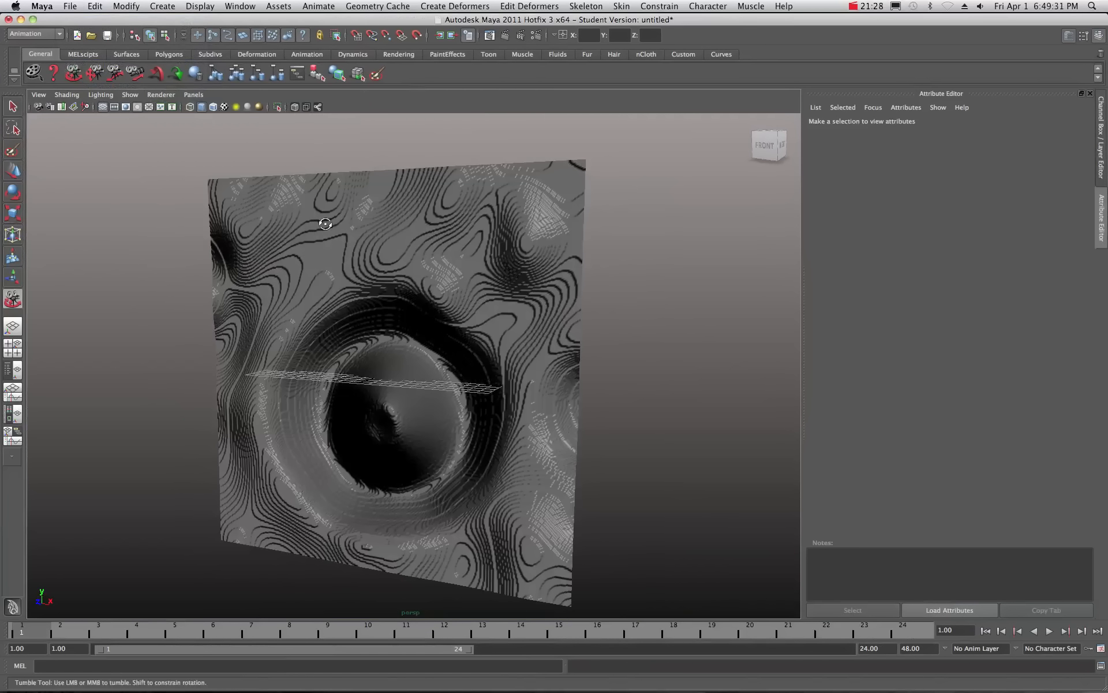
{"action": "mouse_move", "coordinate": [339, 247]}
{"action": "left_mouse_down", "text": "alt"}
{"action": "mouse_move", "coordinate": [377, 239]}
{"action": "mouse_move", "coordinate": [363, 250]}
{"action": "mouse_move", "coordinate": [289, 252]}
{"action": "mouse_move", "coordinate": [340, 236]}
{"action": "mouse_move", "coordinate": [358, 248]}
{"action": "left_mouse_up", "text": "alt"}
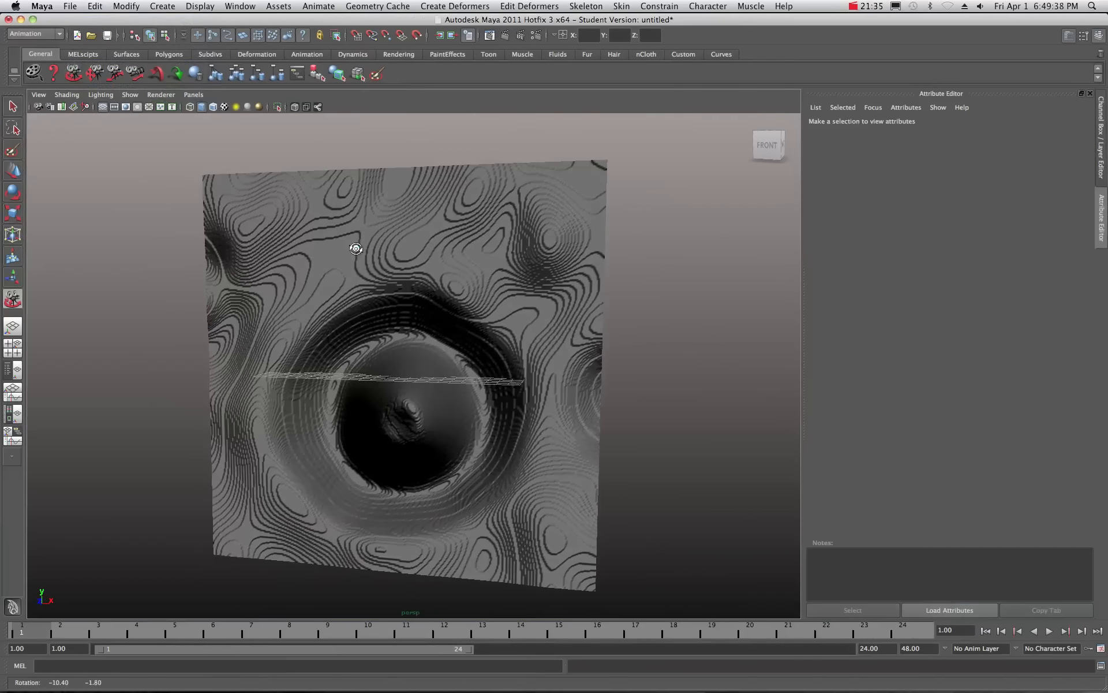
- Rotate the crater mesh about the X axis to lie flat, setting its Rotate X to exactly -90
{"action": "left_click", "coordinate": [16, 196]}
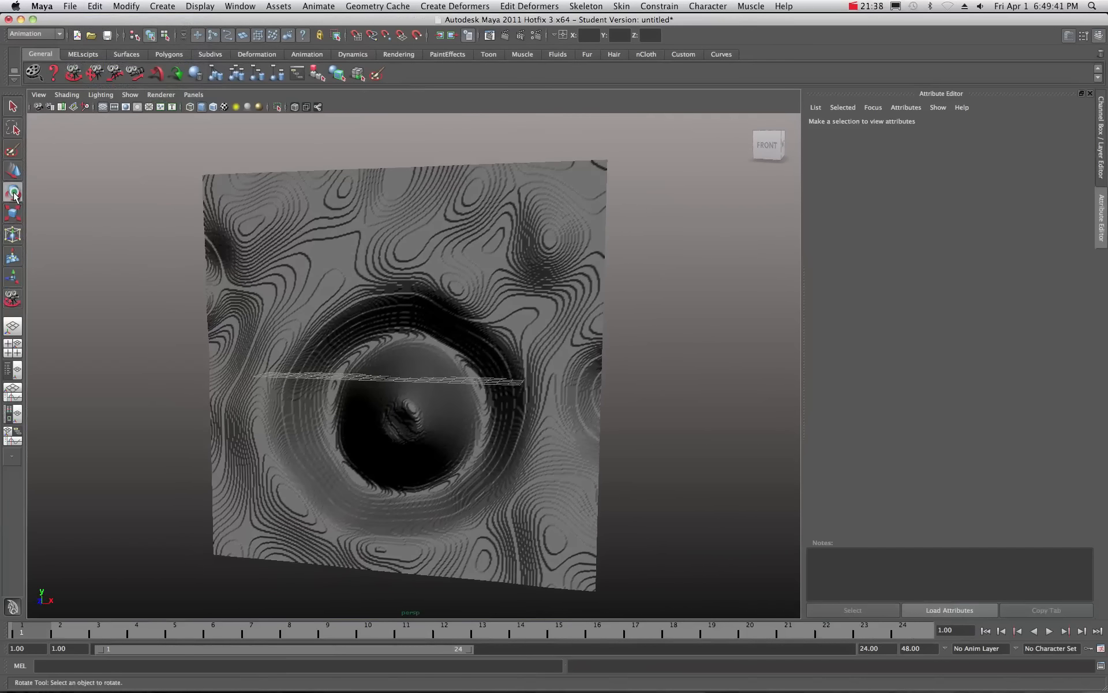
{"action": "left_click", "coordinate": [304, 277]}
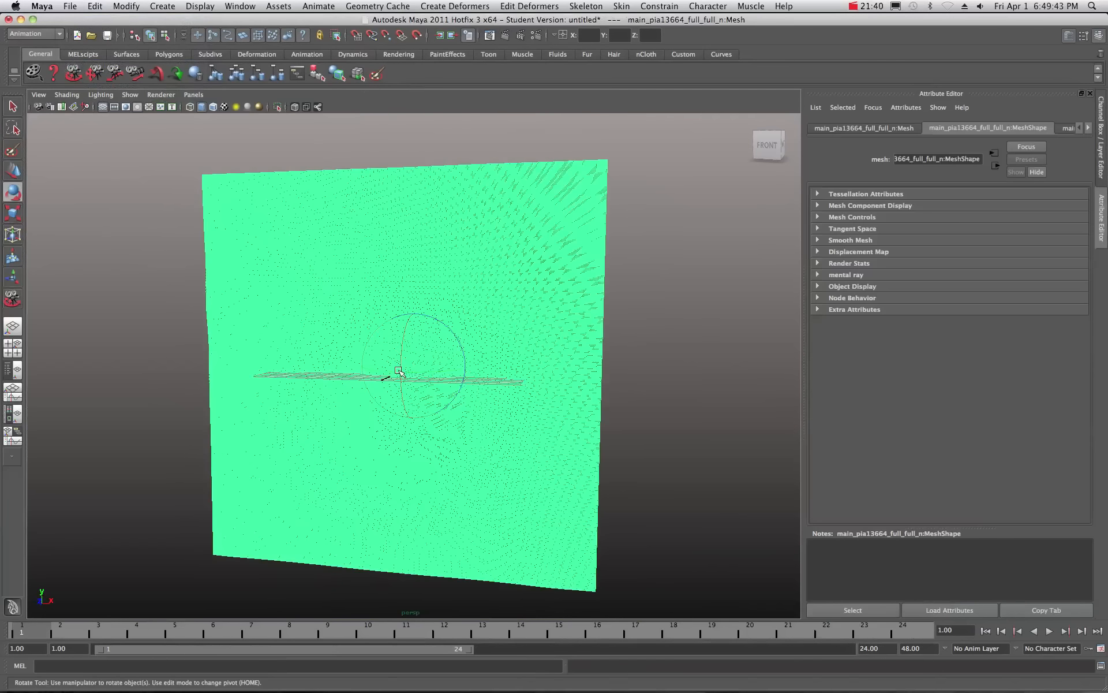
{"action": "left_click", "coordinate": [1098, 38]}
{"action": "left_click", "coordinate": [1098, 38]}
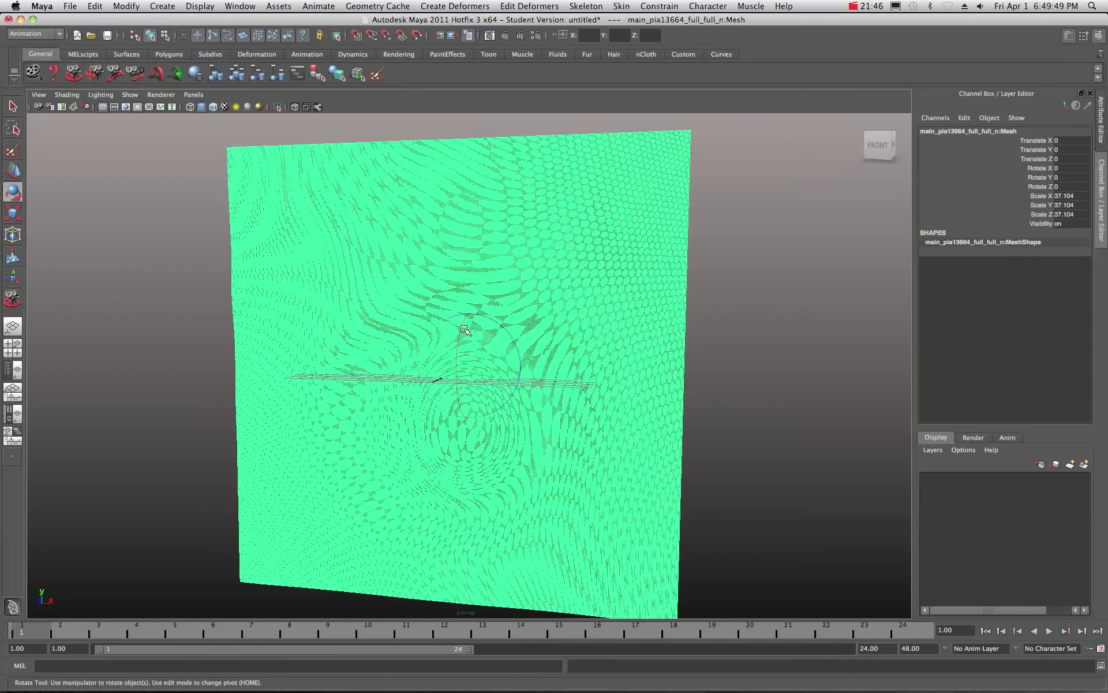
{"action": "left_click_drag", "start_coordinate": [459, 323], "coordinate": [489, 223]}
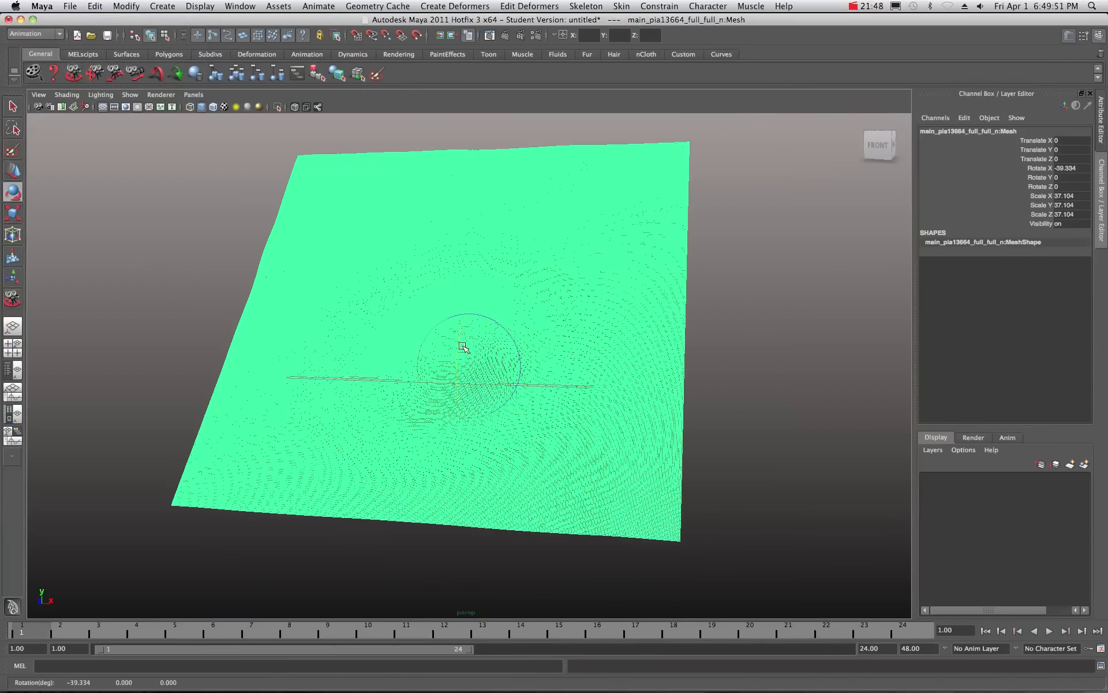
{"action": "mouse_move", "coordinate": [460, 346]}
{"action": "left_mouse_down"}
{"action": "mouse_move", "coordinate": [464, 284]}
{"action": "mouse_move", "coordinate": [460, 324]}
{"action": "left_mouse_up"}
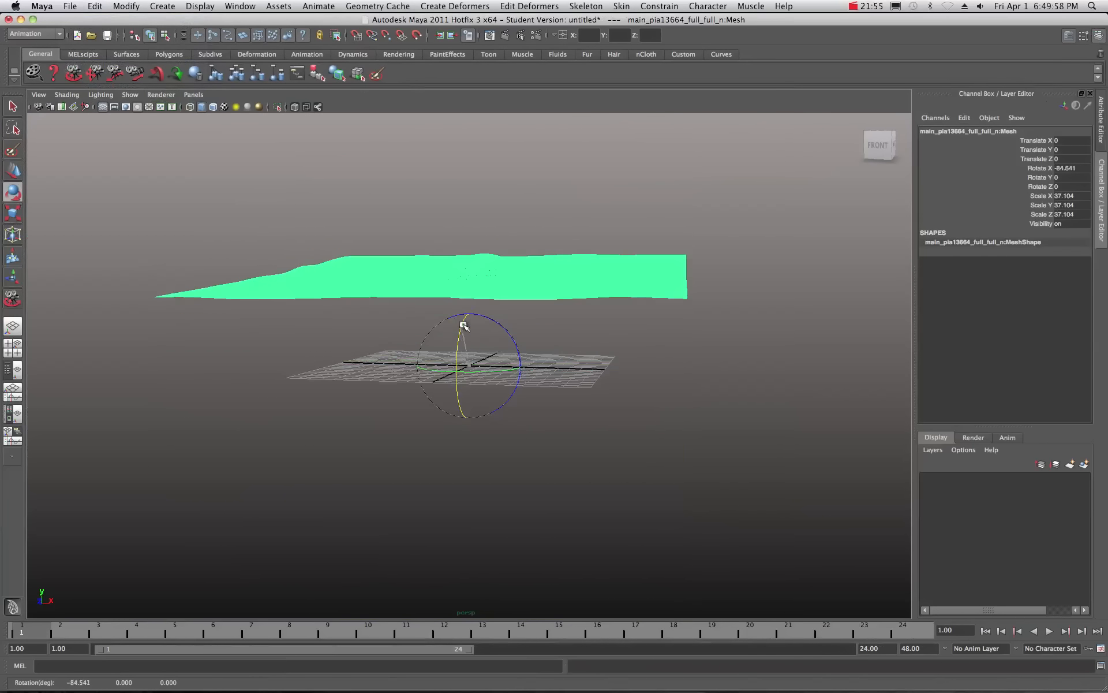
{"action": "left_click", "coordinate": [1079, 172]}
{"action": "double_click", "coordinate": [1079, 169]}
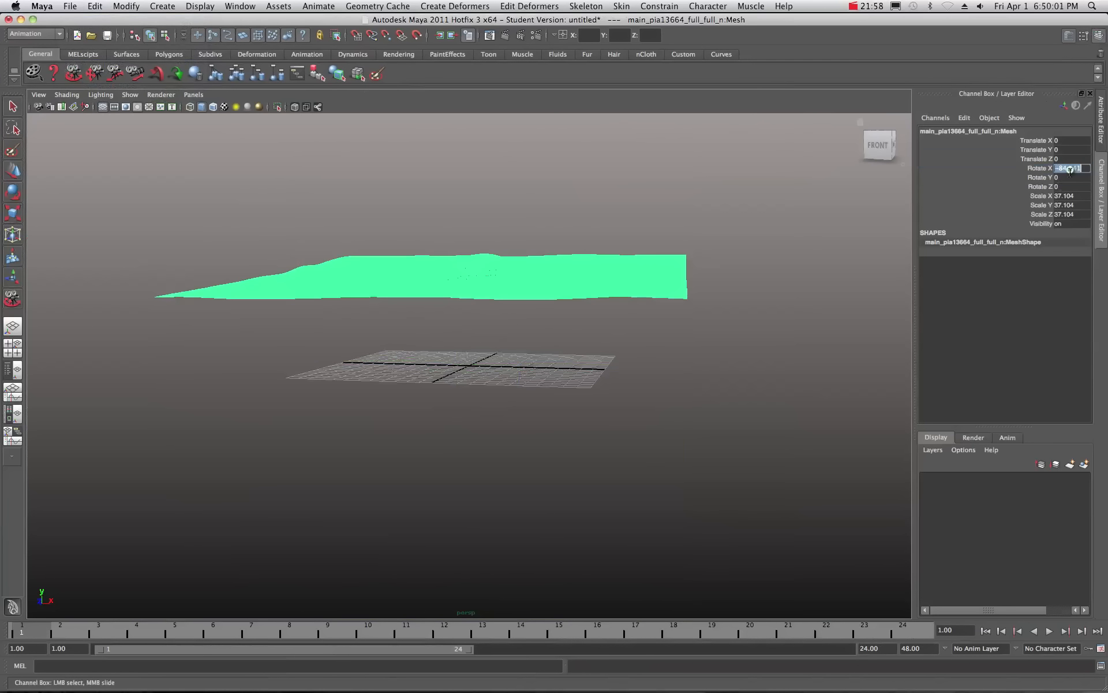
{"action": "type", "text": "-"}
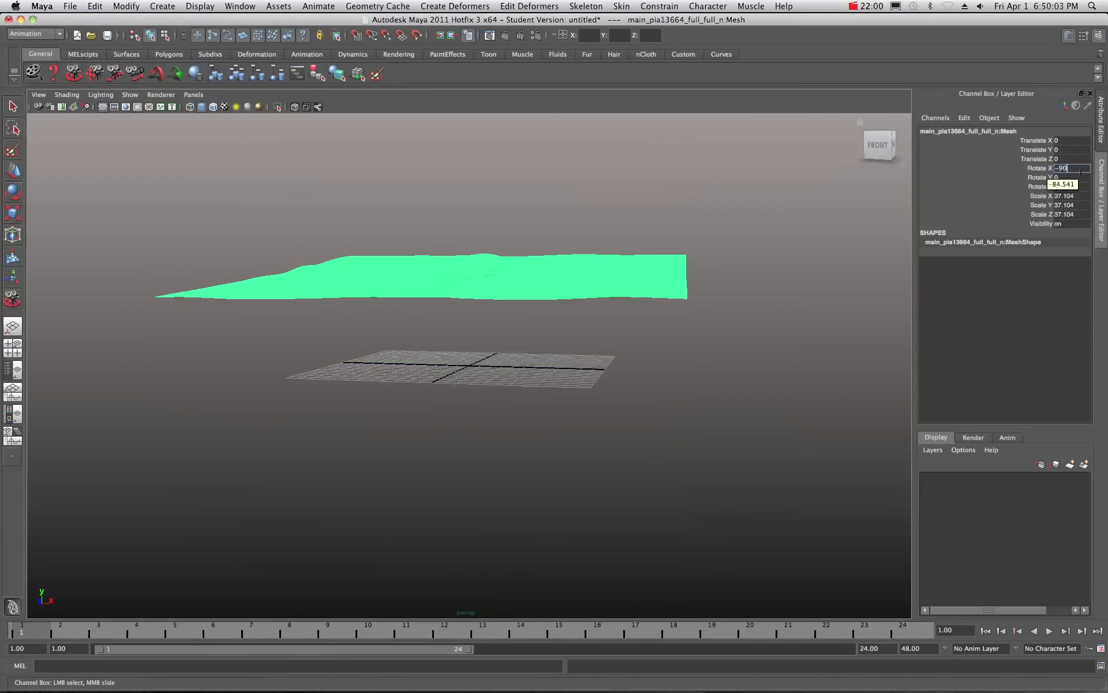
{"action": "type", "text": "90"}
{"action": "key", "text": "Return"}
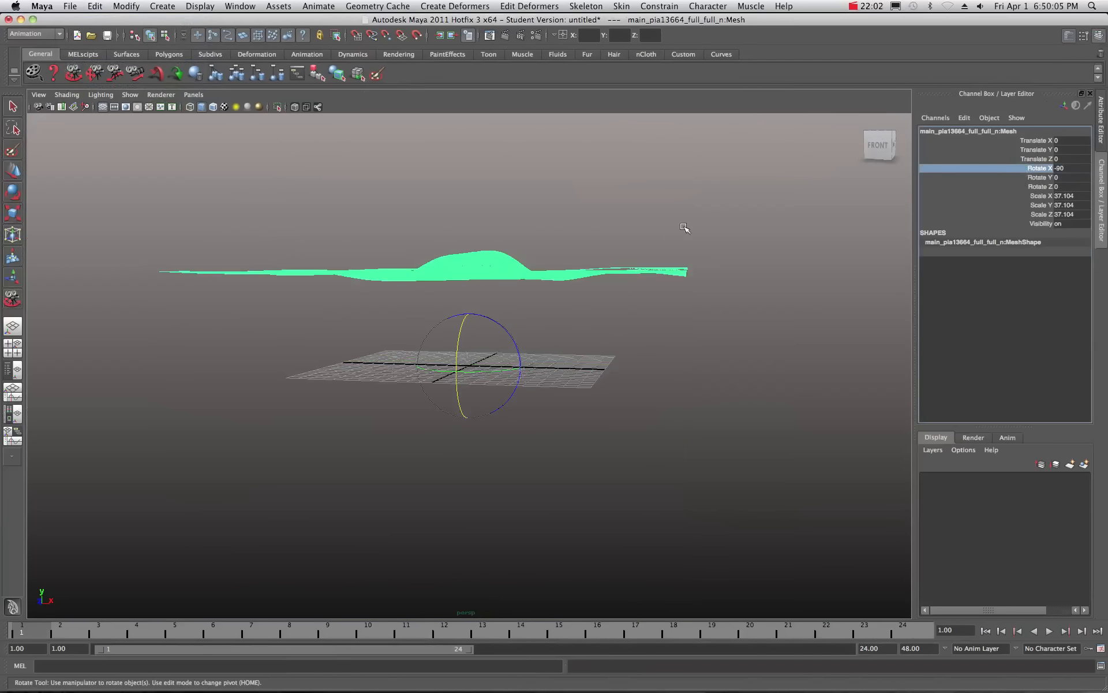
- Center the crater mesh's pivot and move the mesh down along Y to about -7.5, onto the grid
{"action": "left_click", "coordinate": [127, 7]}
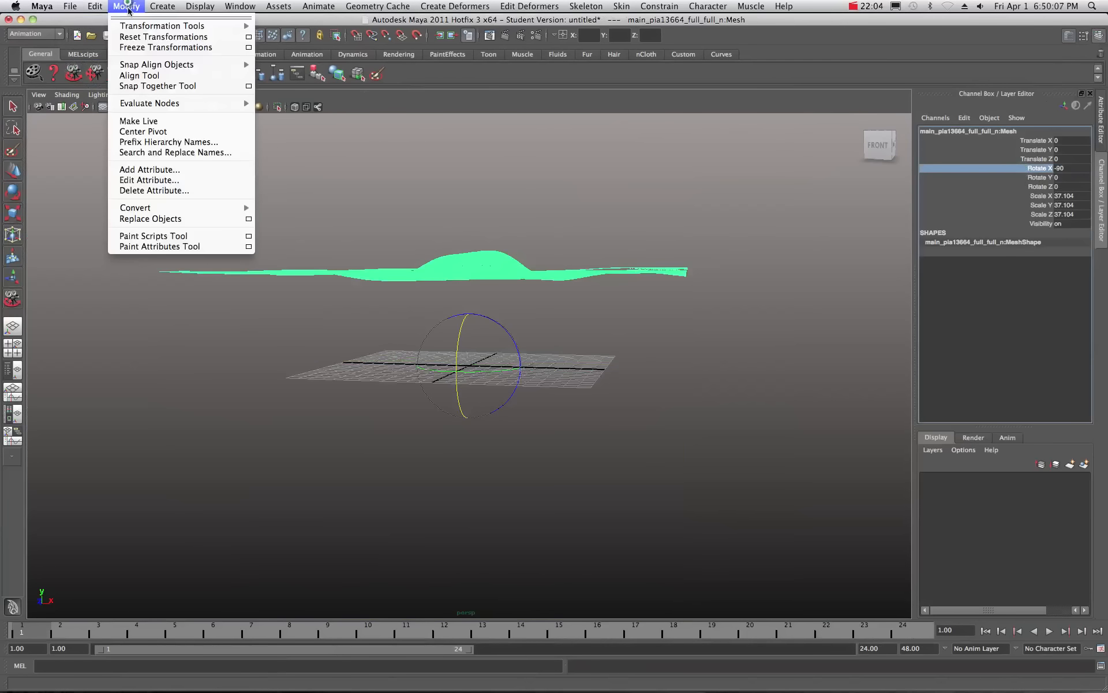
{"action": "left_click", "coordinate": [137, 131]}
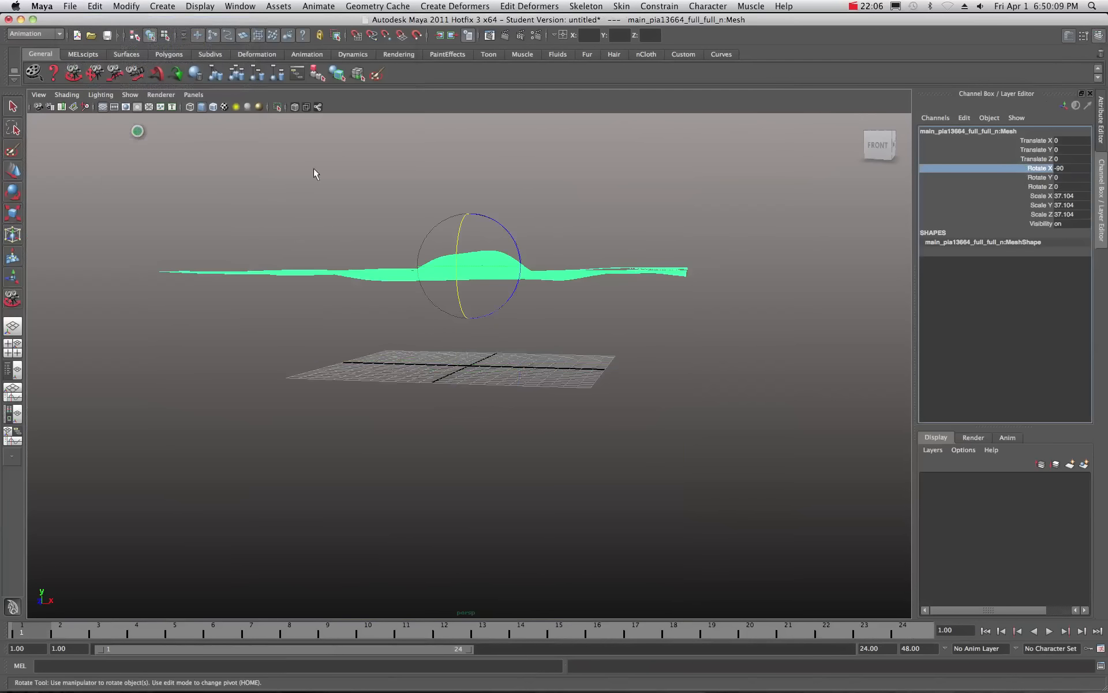
{"action": "left_click", "coordinate": [16, 173]}
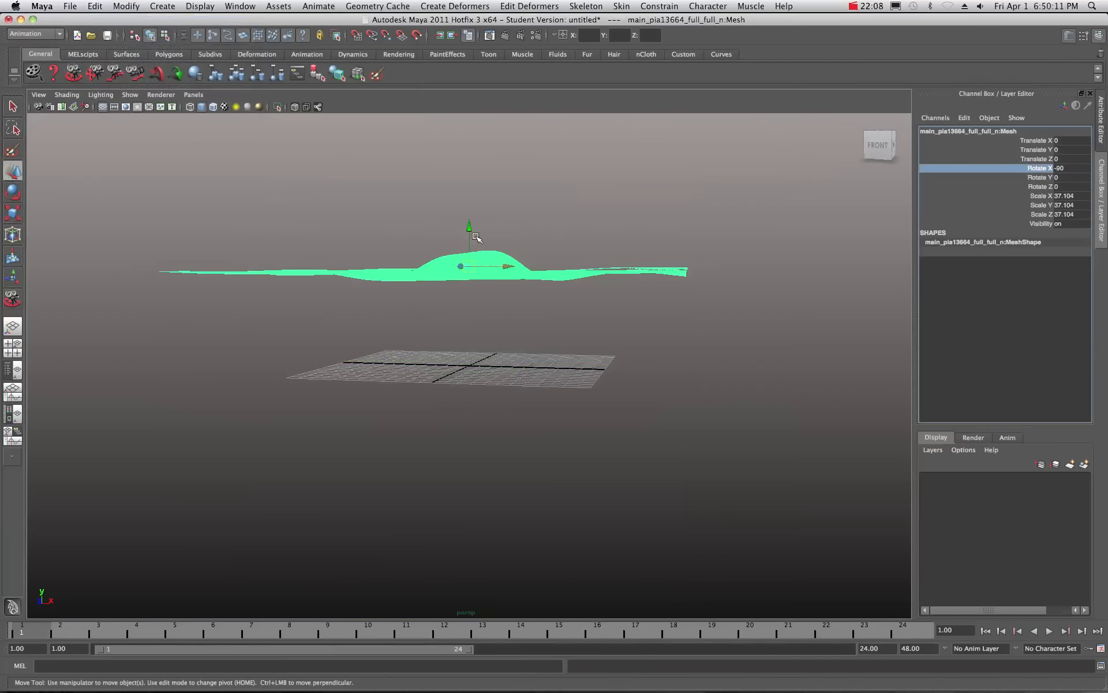
{"action": "left_click_drag", "start_coordinate": [468, 228], "coordinate": [465, 312]}
{"action": "scroll", "coordinate": [589, 301], "scroll_direction": "up", "scroll_amount": 3}
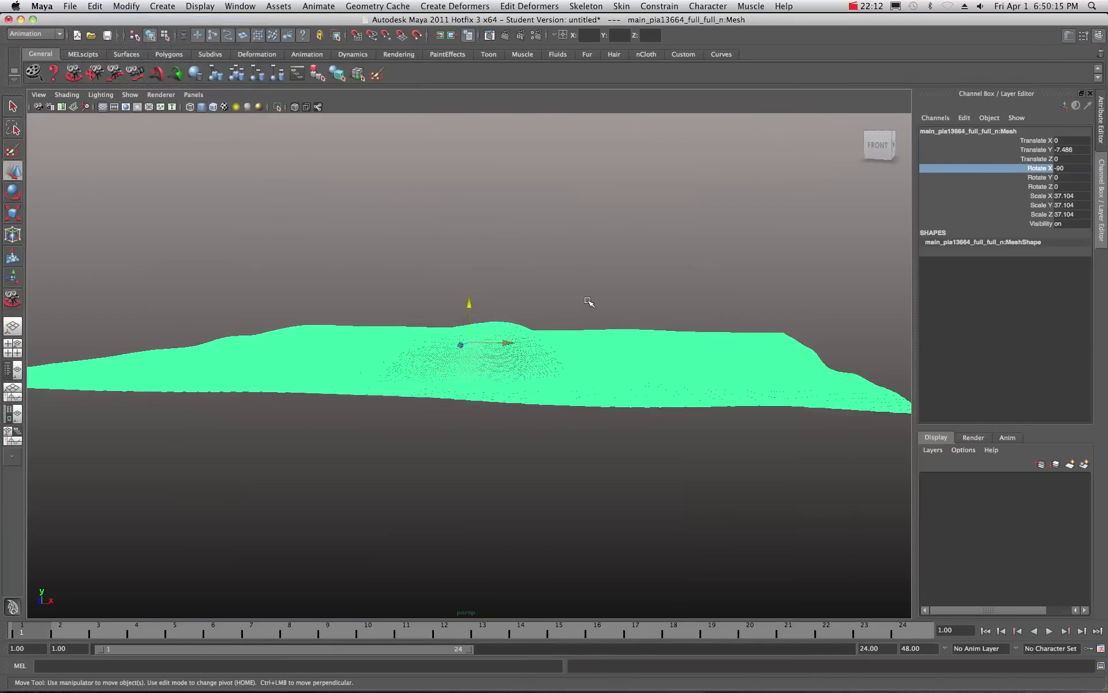
{"action": "scroll", "coordinate": [588, 301], "scroll_direction": "up", "scroll_amount": 2}
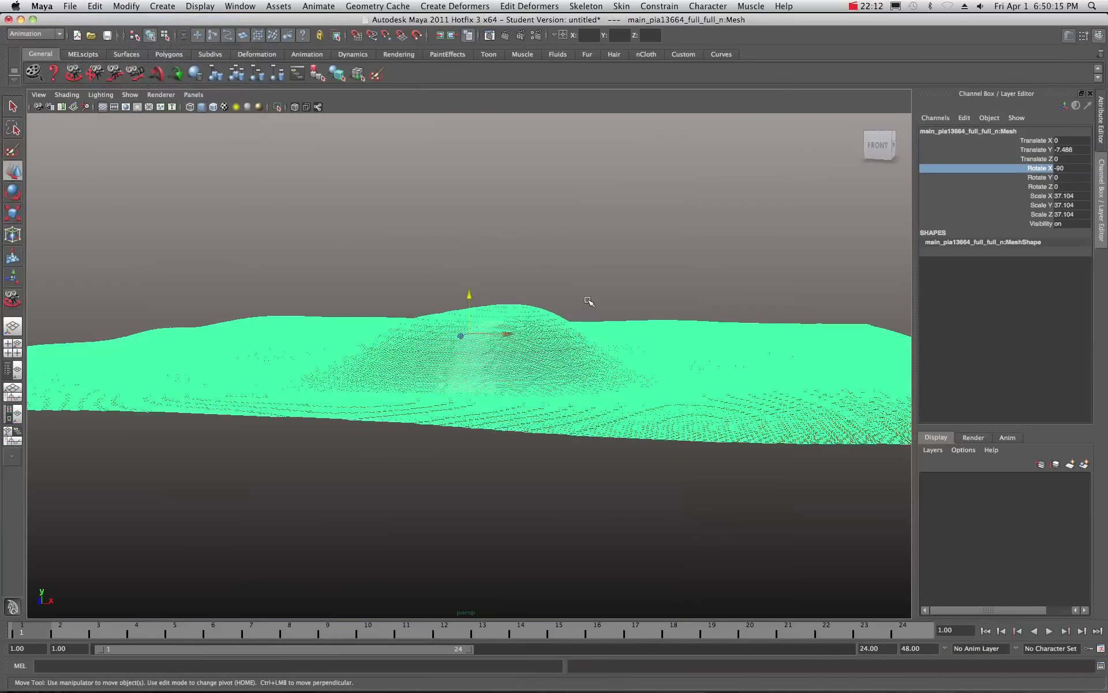
- Render the crater terrain from a raised corner view with mental ray, and move the shrunken Render View out of the way
{"action": "left_click", "coordinate": [73, 73]}
{"action": "left_click_drag", "start_coordinate": [527, 309], "coordinate": [529, 344]}
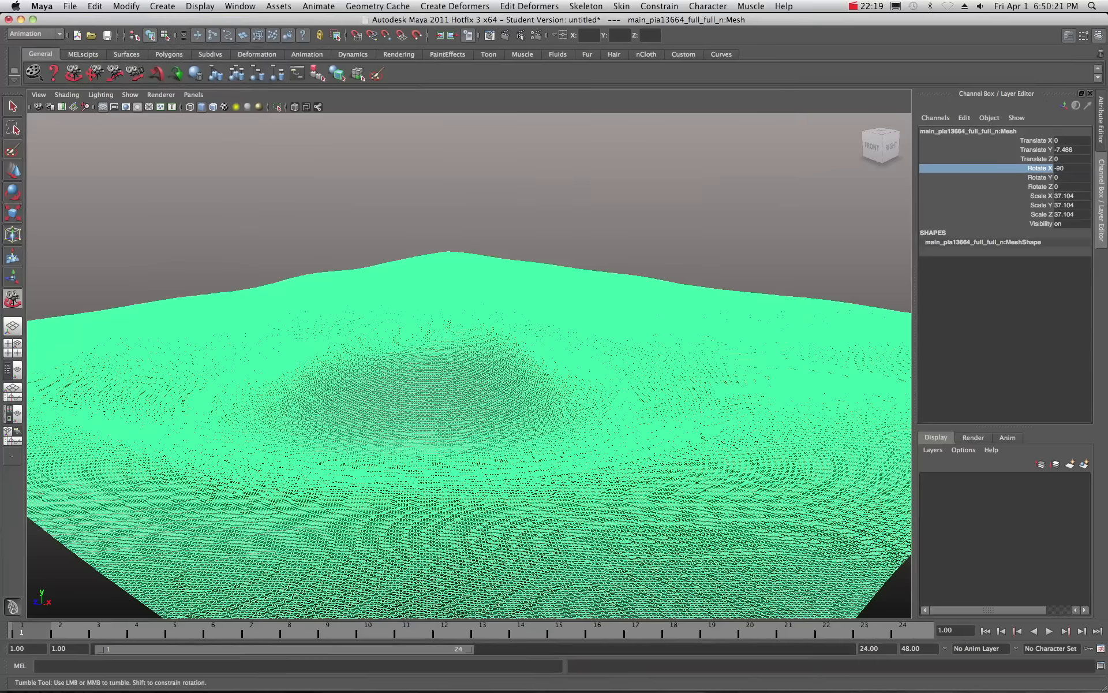
{"action": "left_click_drag", "start_coordinate": [1107, 30], "coordinate": [342, 39]}
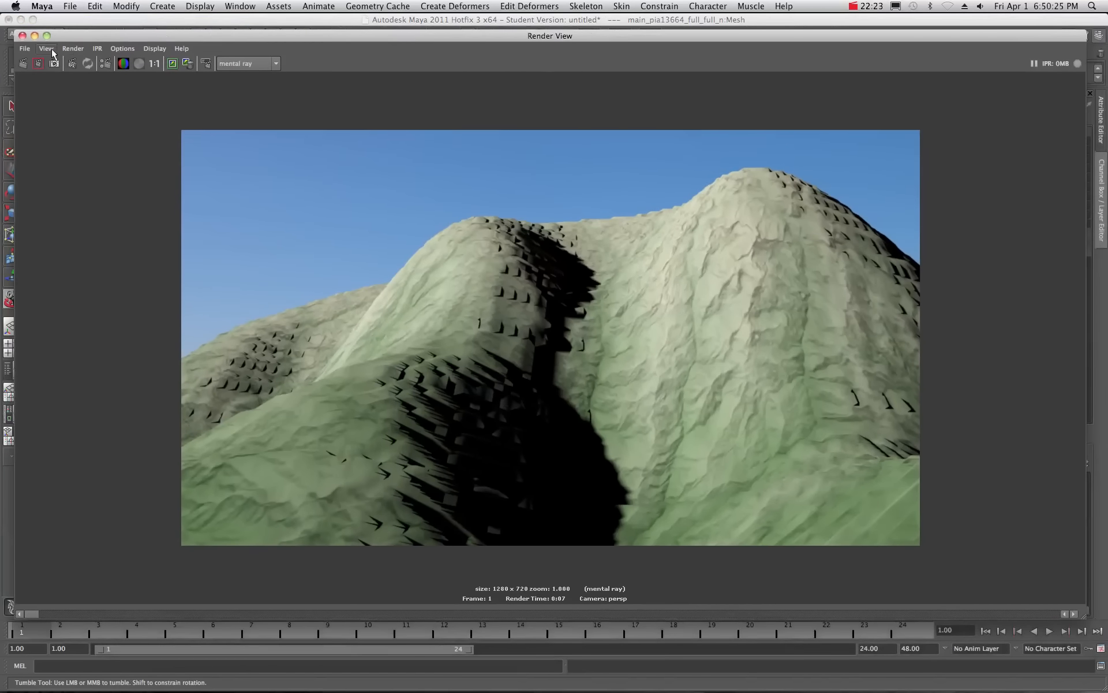
{"action": "left_click", "coordinate": [25, 65]}
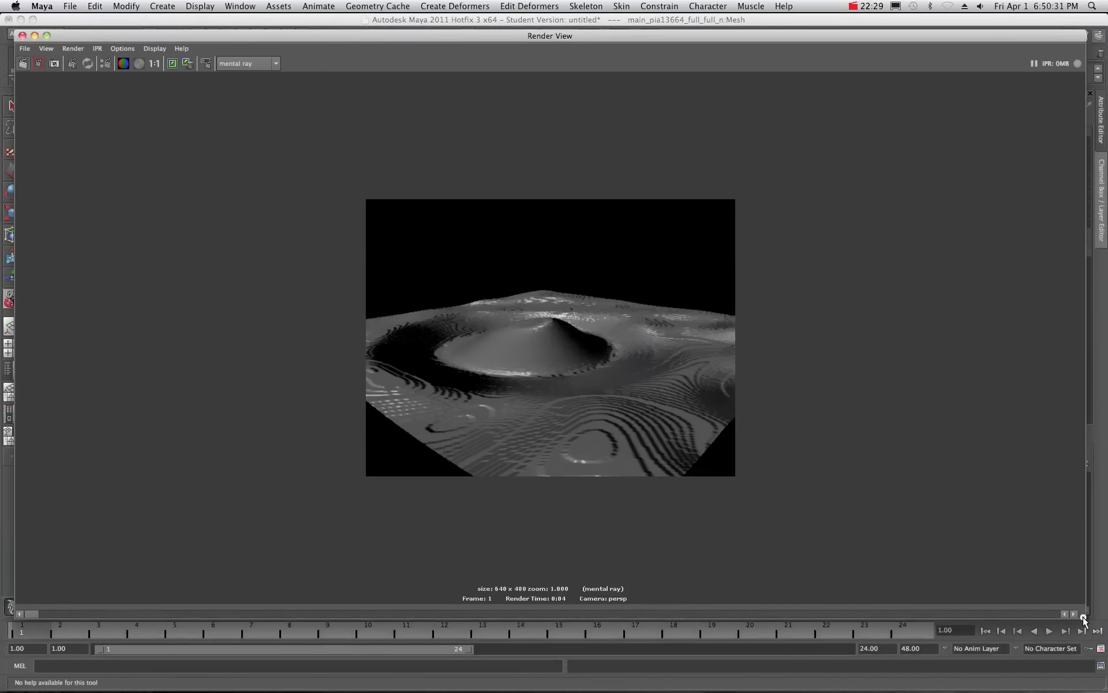
{"action": "left_click_drag", "start_coordinate": [1084, 619], "coordinate": [666, 471]}
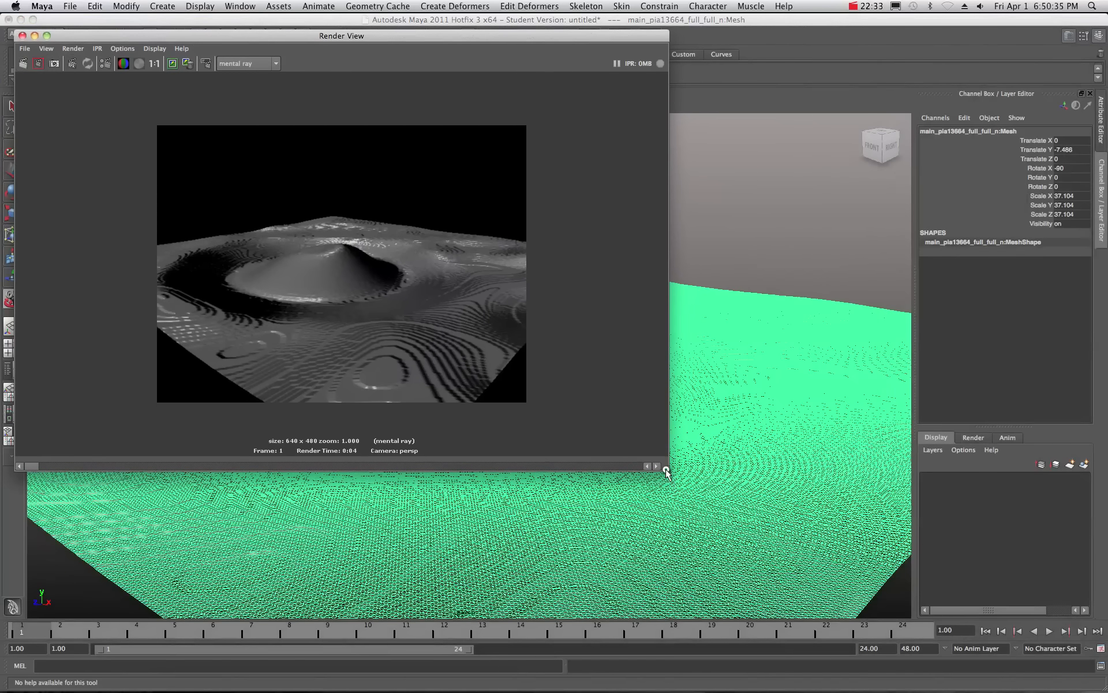
{"action": "left_click_drag", "start_coordinate": [265, 37], "coordinate": [1107, 133]}
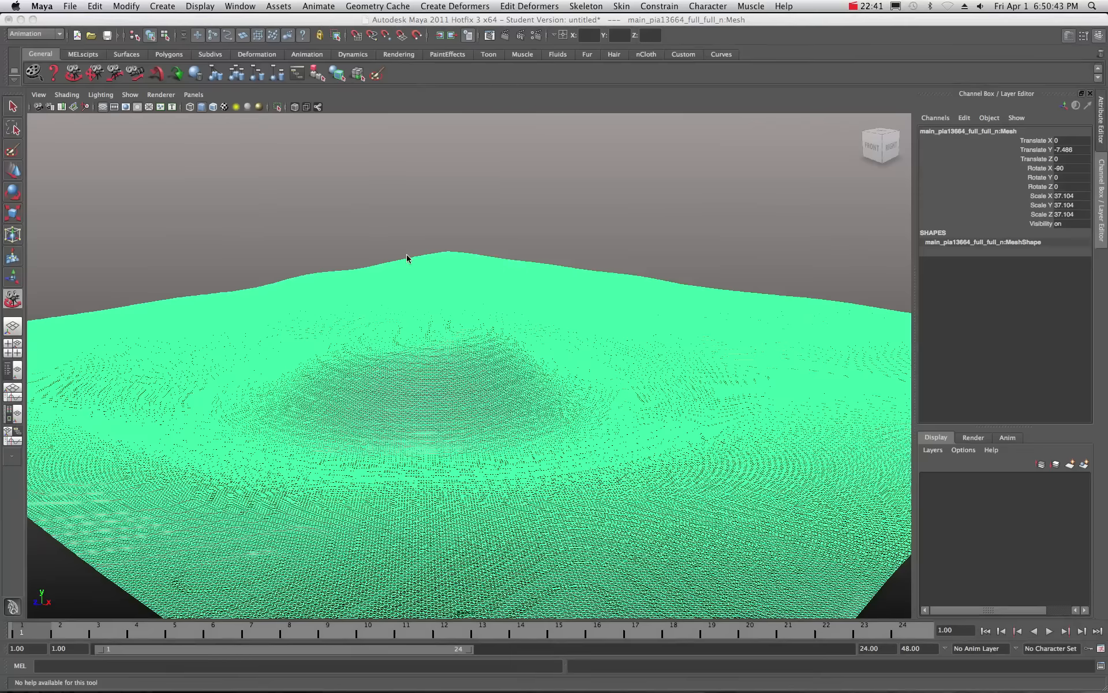
- Deselect the crater mesh with the Select Tool and frame the whole shaded terrain in the perspective view
{"action": "left_click", "coordinate": [284, 243]}
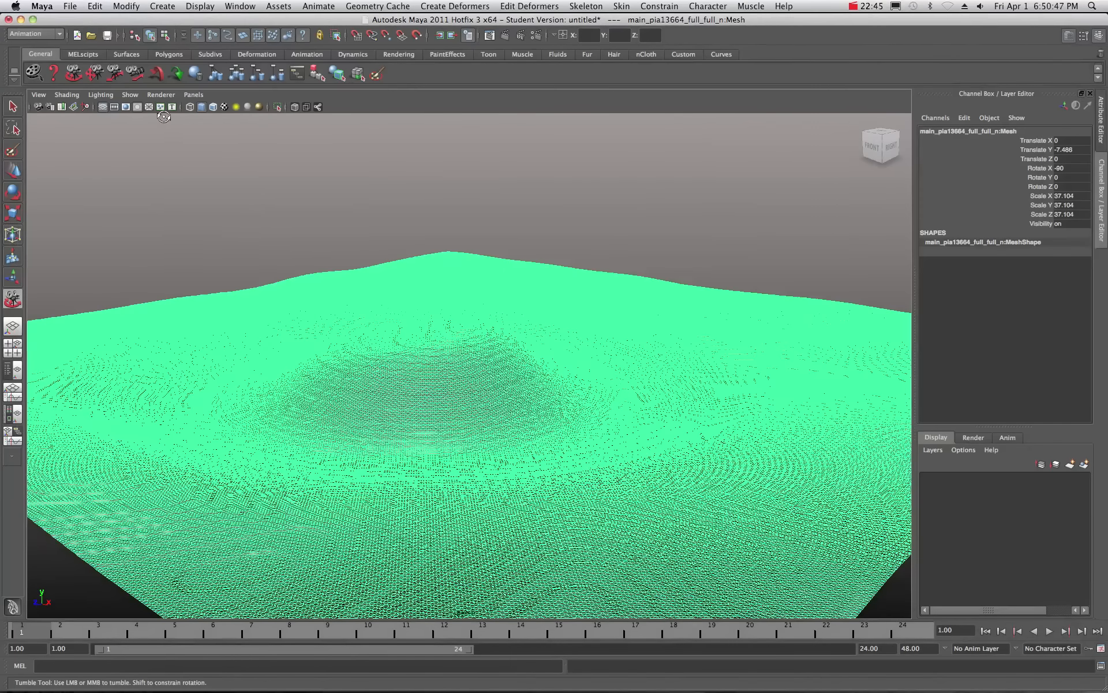
{"action": "left_click", "coordinate": [14, 111]}
{"action": "left_click", "coordinate": [208, 260]}
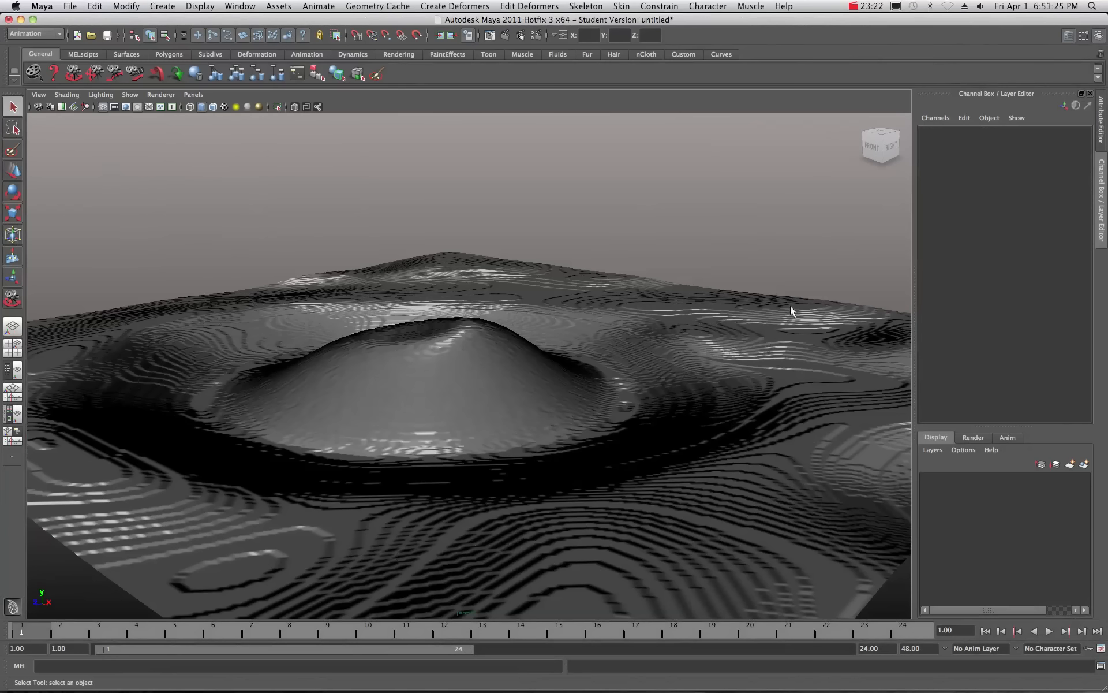
{"action": "left_click", "coordinate": [860, 120]}
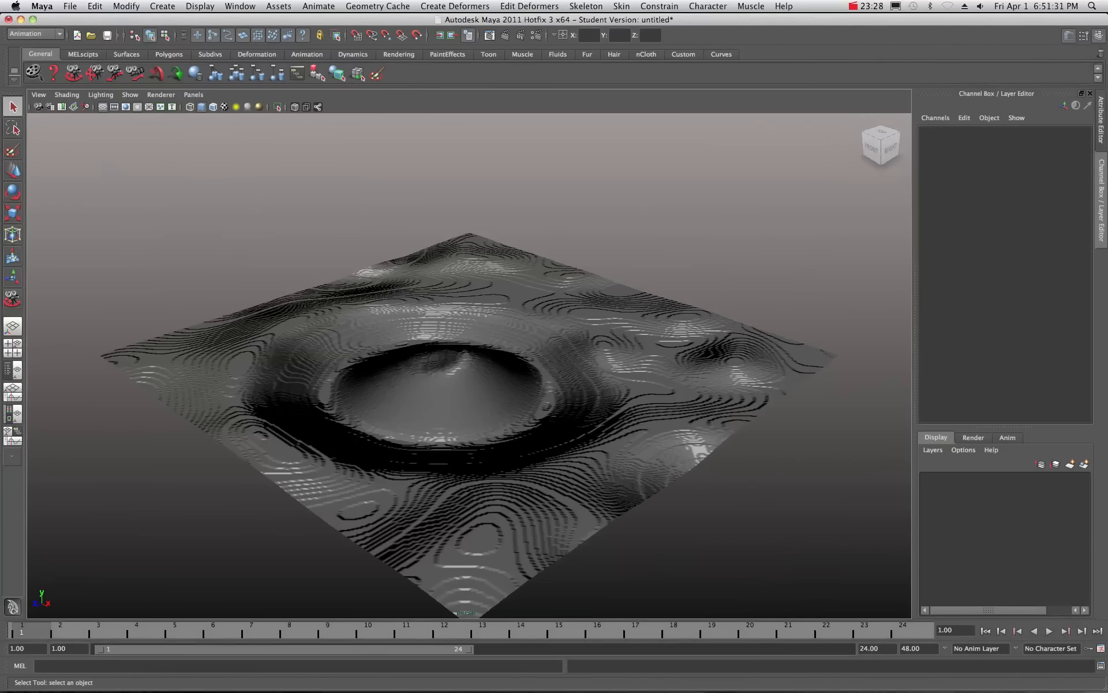
- Bring up the Hypershade and create a Lambert material in the upper part of its work area
{"action": "left_click_drag", "start_coordinate": [1107, 143], "coordinate": [773, 142]}
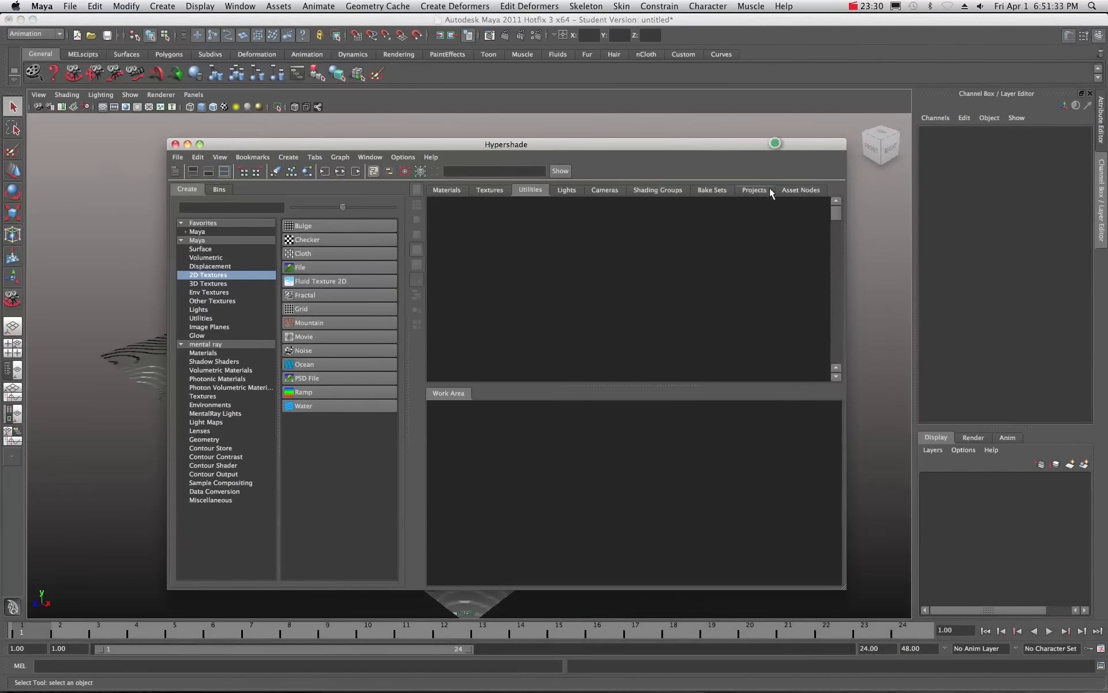
{"action": "left_click", "coordinate": [202, 249]}
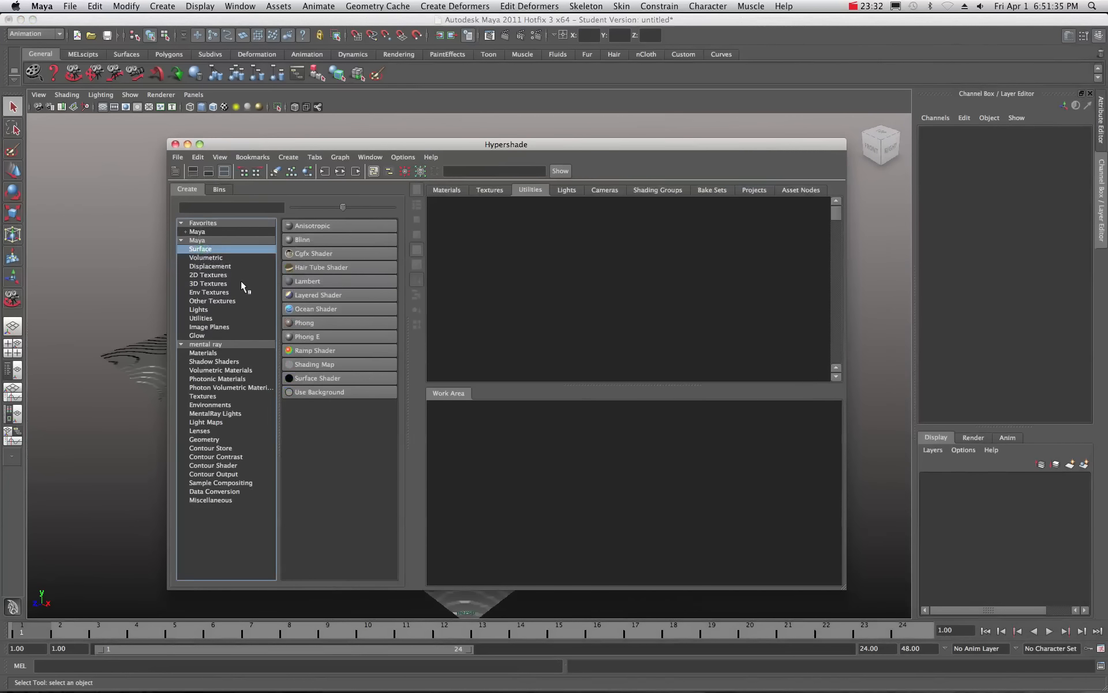
{"action": "middle_click_drag", "start_coordinate": [292, 280], "coordinate": [576, 532]}
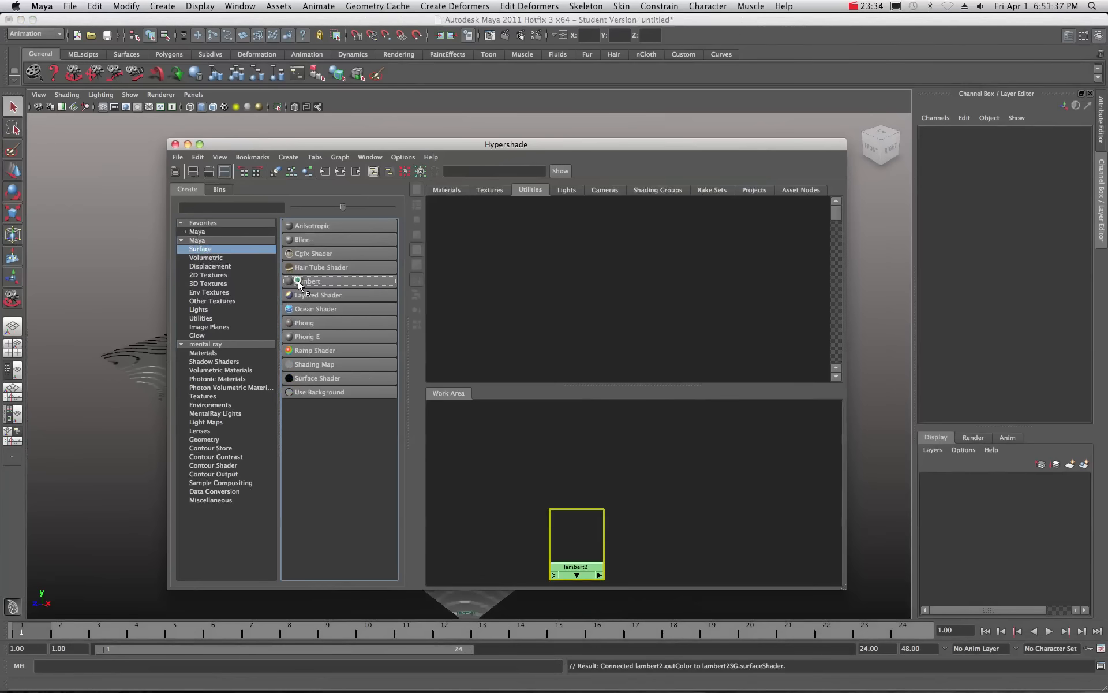
{"action": "left_click_drag", "start_coordinate": [577, 532], "coordinate": [488, 449]}
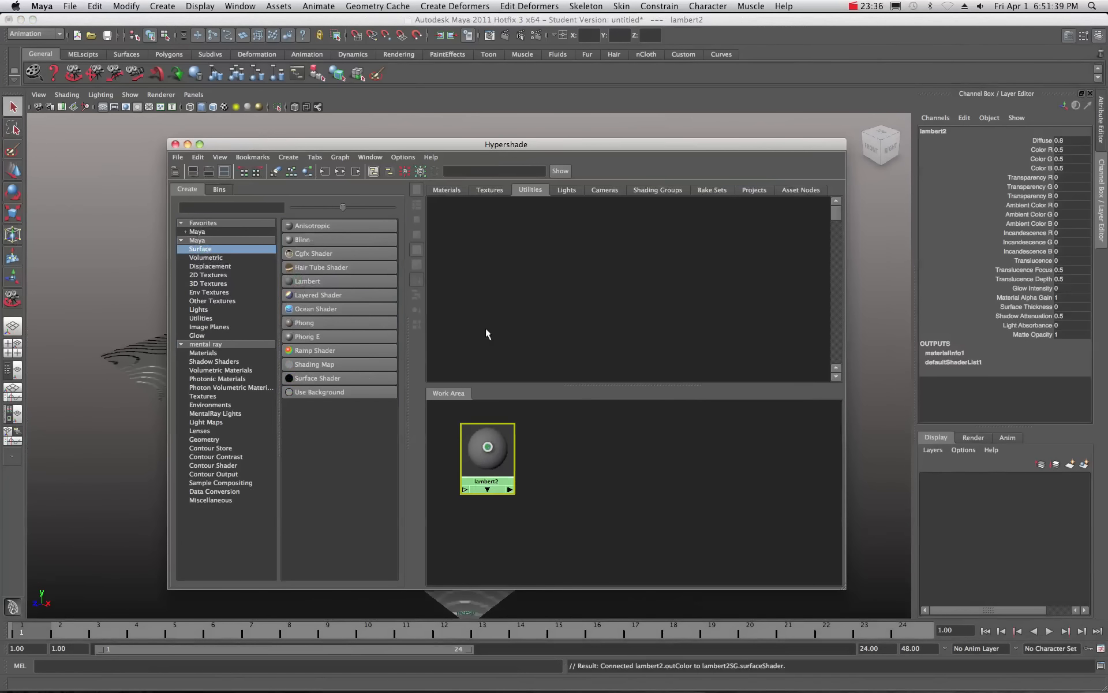
- Map a 2D File texture to the Color attribute of the new Lambert material
{"action": "left_click", "coordinate": [1067, 36]}
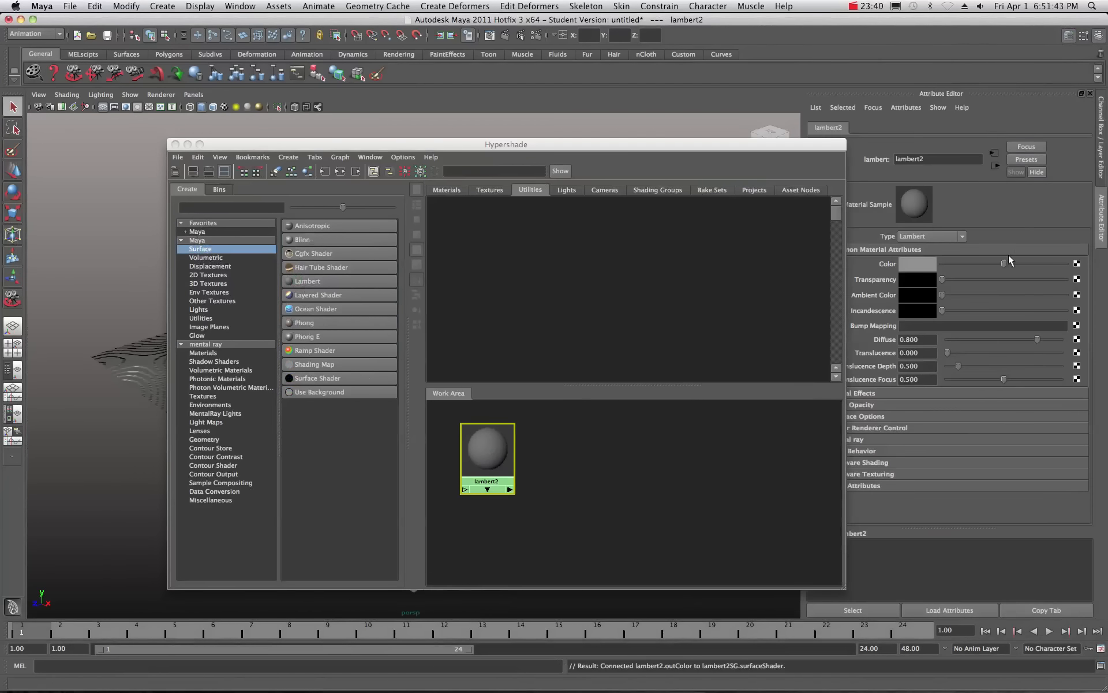
{"action": "left_click", "coordinate": [1078, 264]}
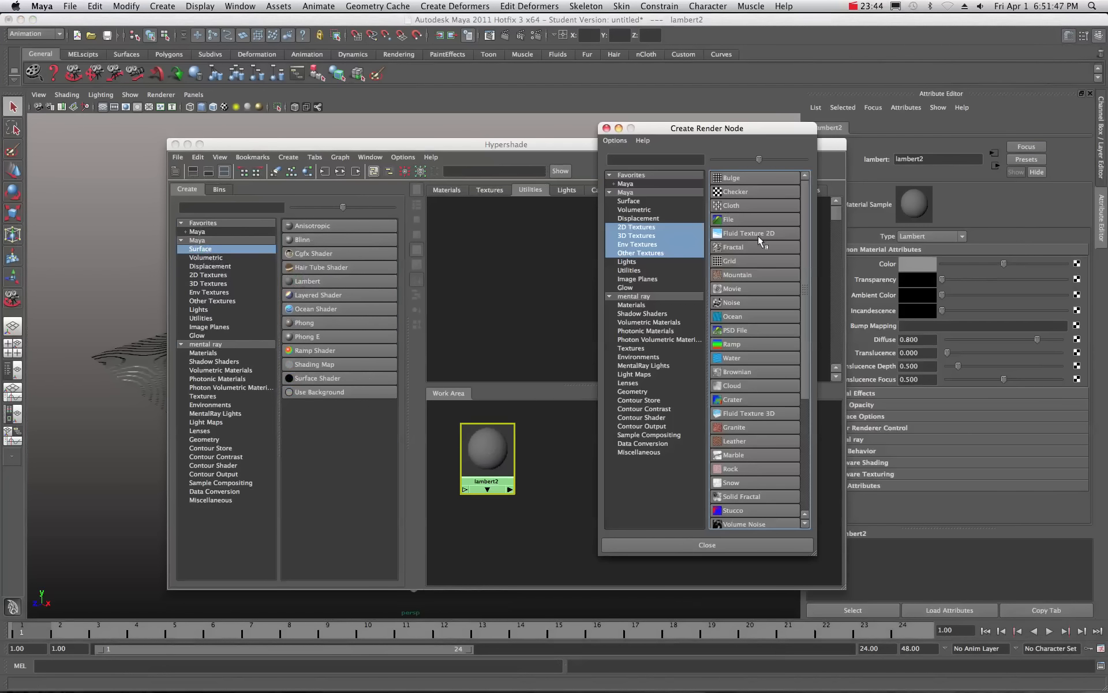
{"action": "left_click", "coordinate": [664, 228]}
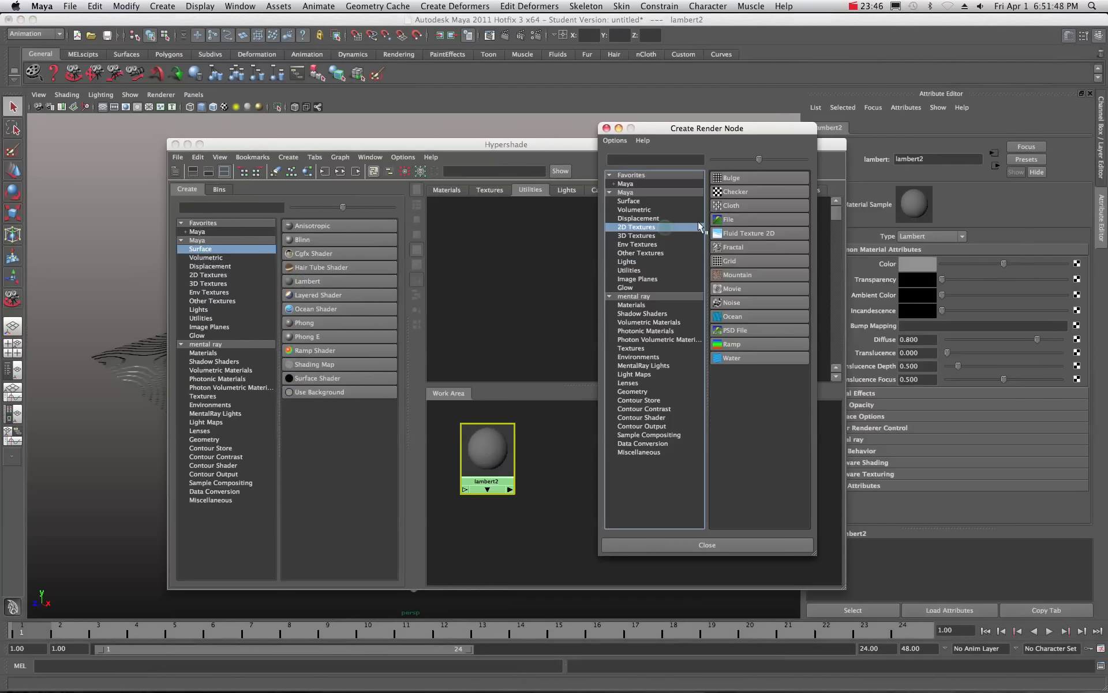
{"action": "left_click", "coordinate": [749, 220]}
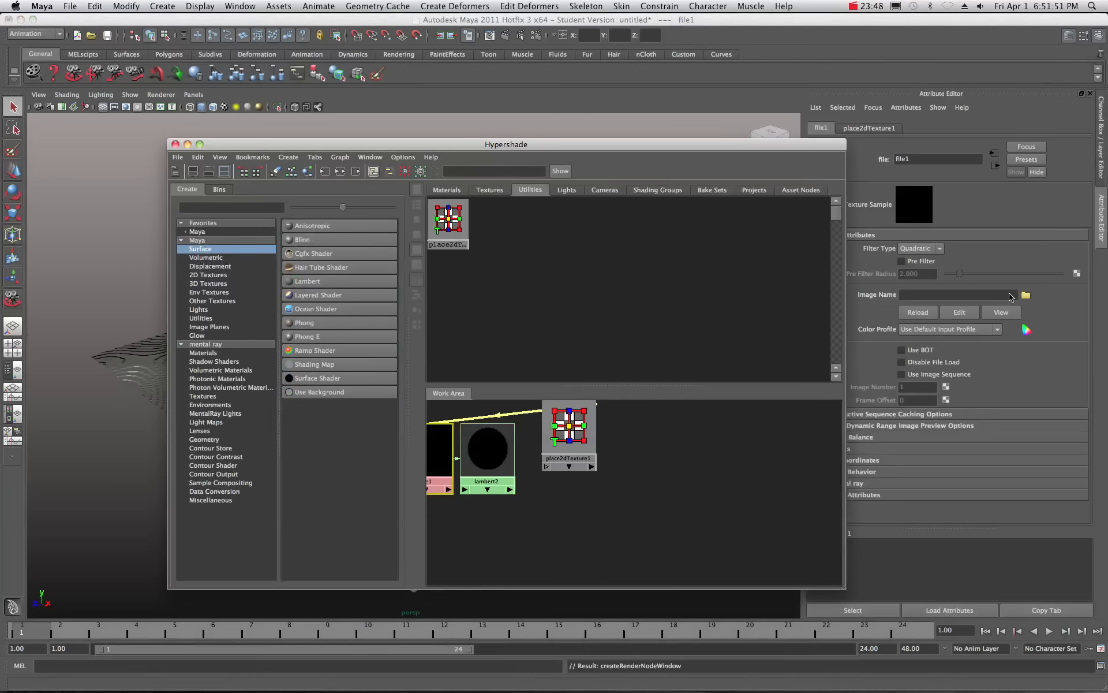
- Browse the Everest folder for the file texture's image, cancel without choosing one, and minimize the Hypershade and Maya windows
{"action": "left_click", "coordinate": [1025, 295]}
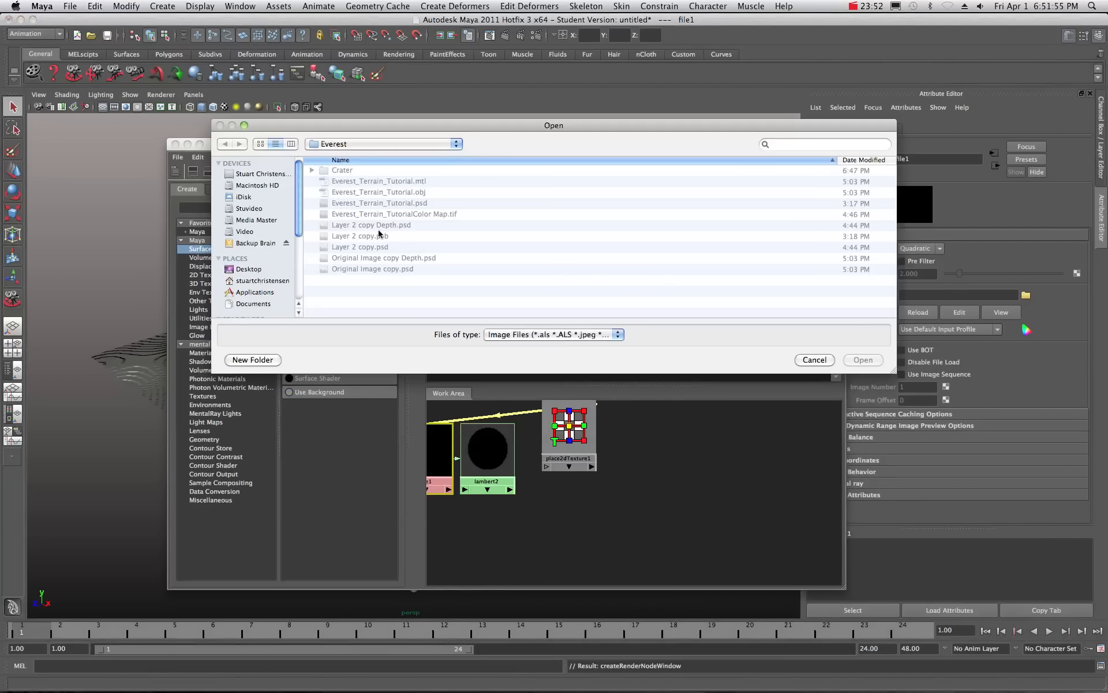
{"action": "left_click", "coordinate": [813, 359]}
{"action": "double_click", "coordinate": [325, 146]}
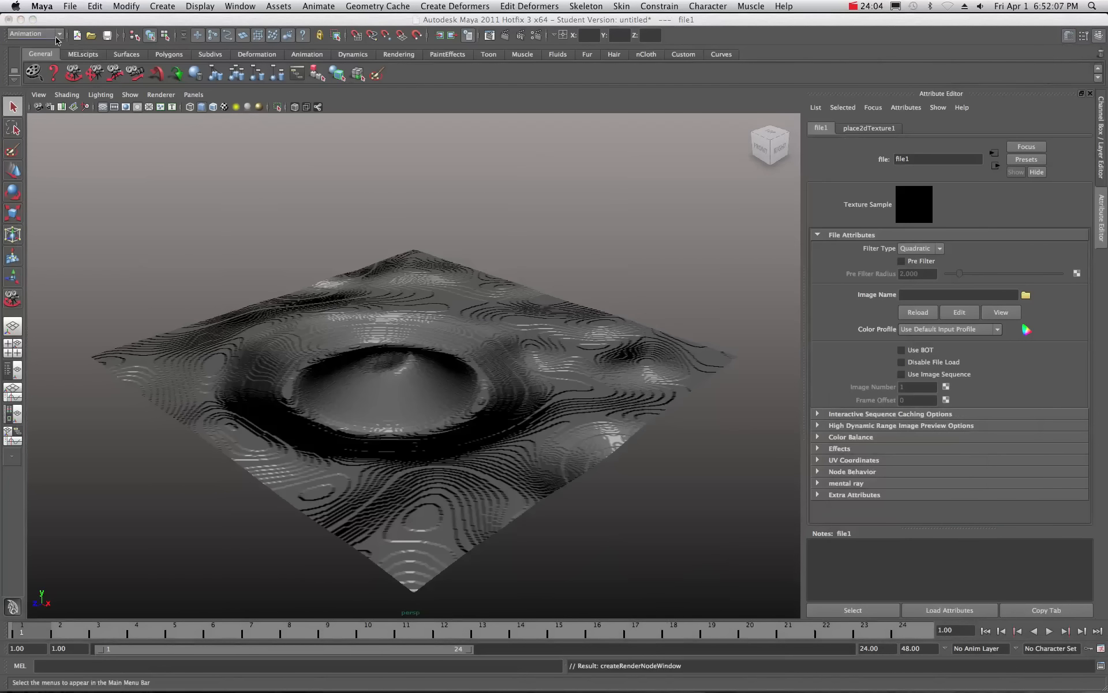
{"action": "left_click", "coordinate": [19, 21]}
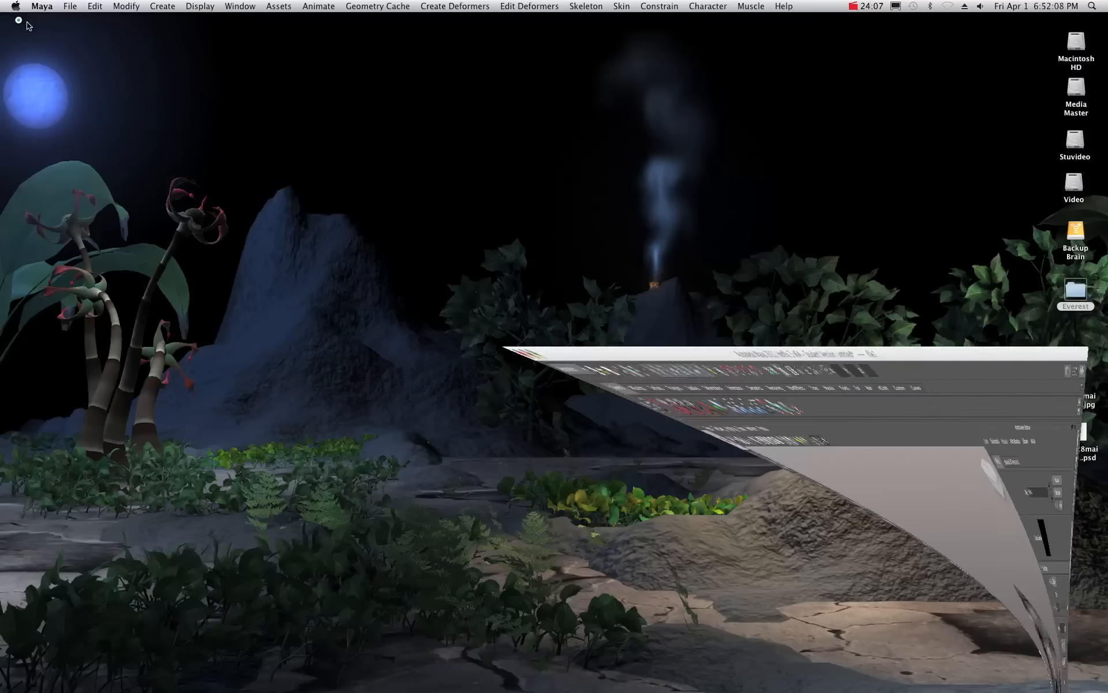
- Switch to Photoshop, hide the Background copy and Bump Map layers, and select the Color Map layer
{"action": "mouse_move", "coordinate": [715, 687]}
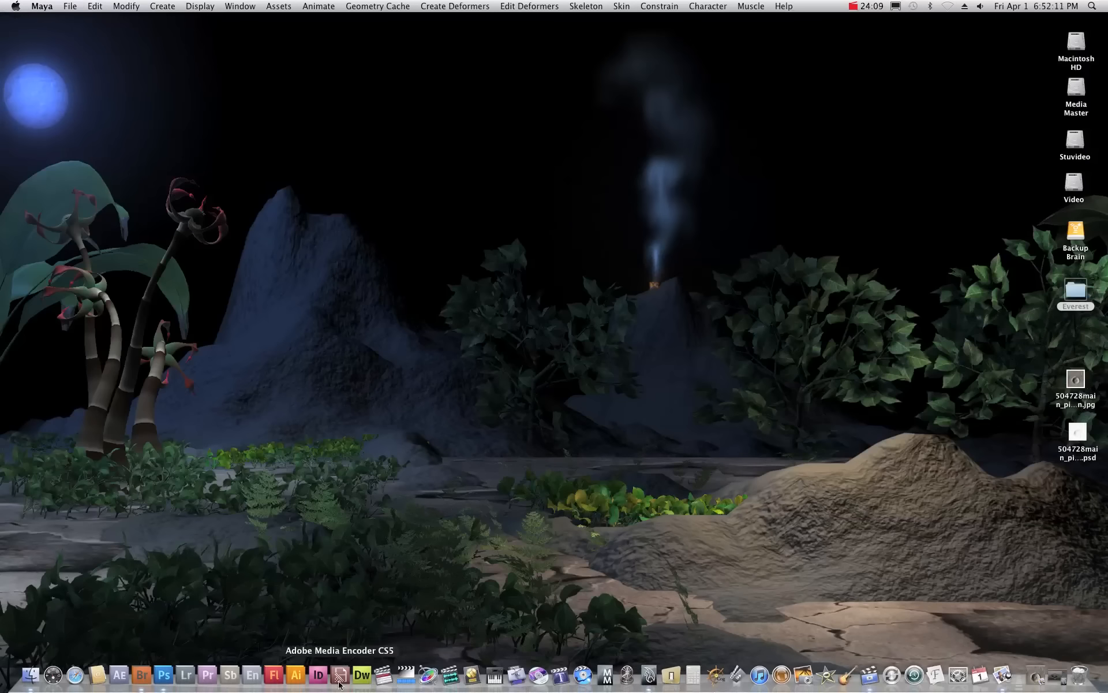
{"action": "left_click", "coordinate": [164, 675]}
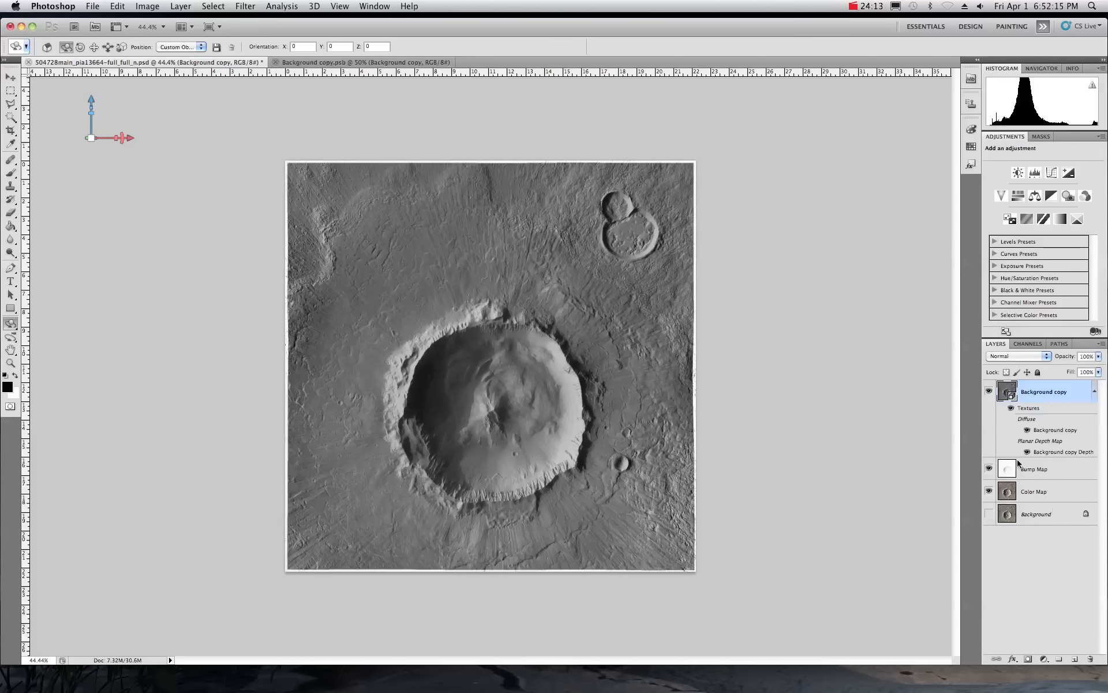
{"action": "left_click", "coordinate": [990, 393]}
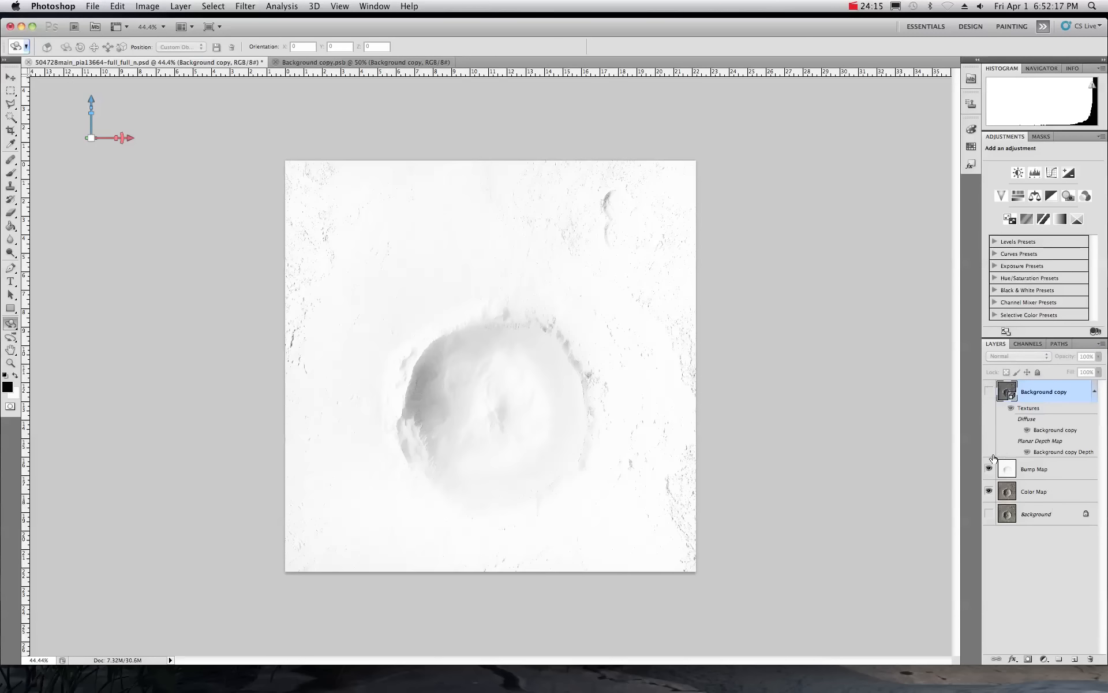
{"action": "left_click", "coordinate": [990, 469]}
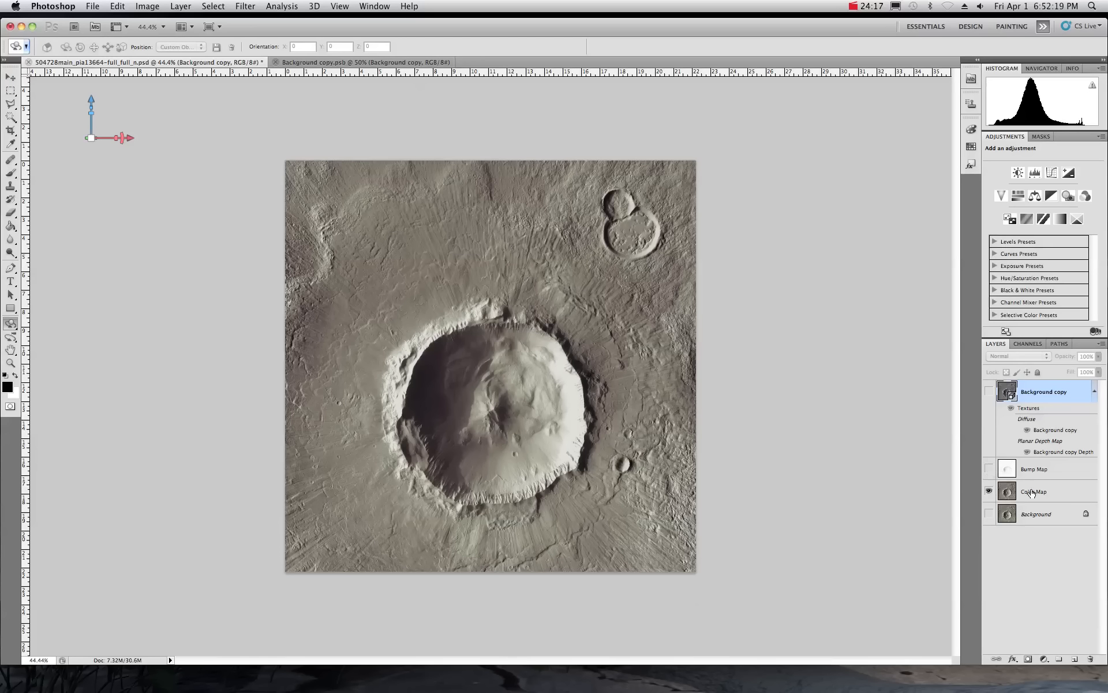
{"action": "left_click", "coordinate": [1063, 493]}
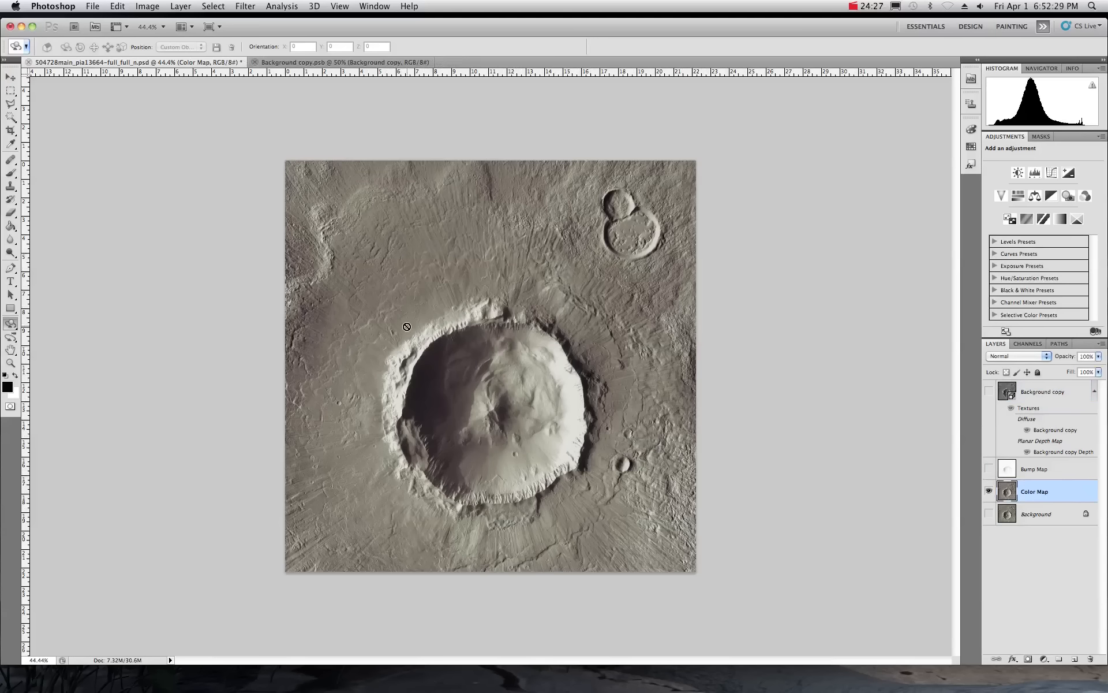
- Save the visible color map into the Crater folder as 504728main_pia13664-full_full_n.tif, a TIFF without layers and with no image compression
{"action": "left_click", "coordinate": [93, 7]}
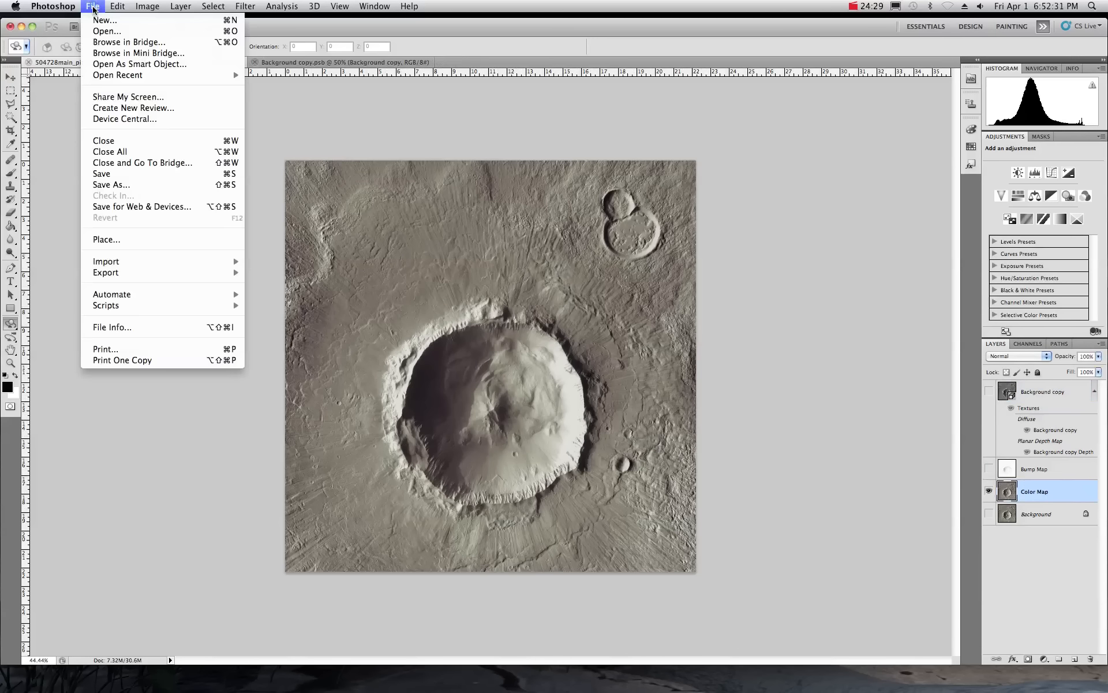
{"action": "left_click", "coordinate": [108, 185]}
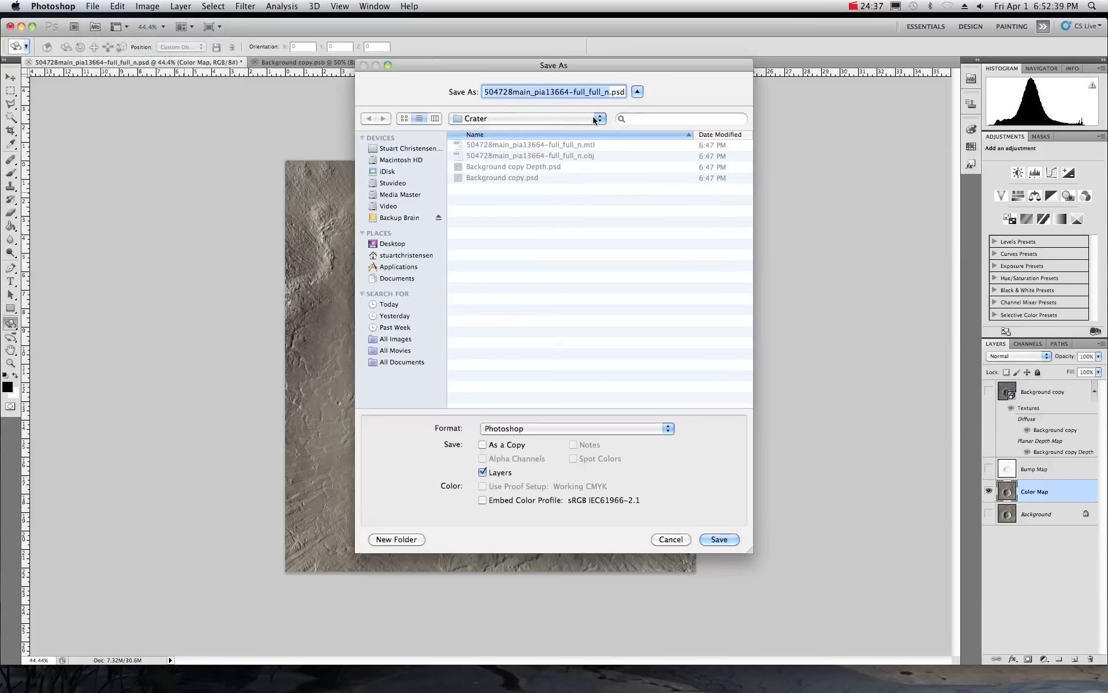
{"action": "left_click", "coordinate": [668, 428]}
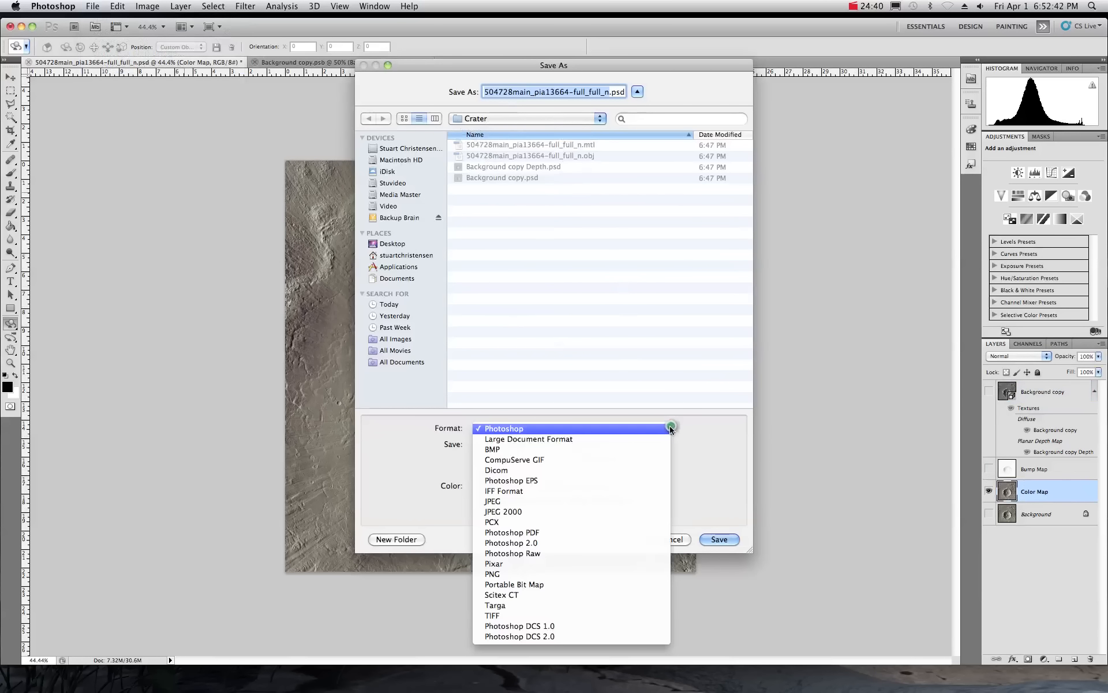
{"action": "left_click", "coordinate": [508, 616]}
{"action": "left_click", "coordinate": [482, 472]}
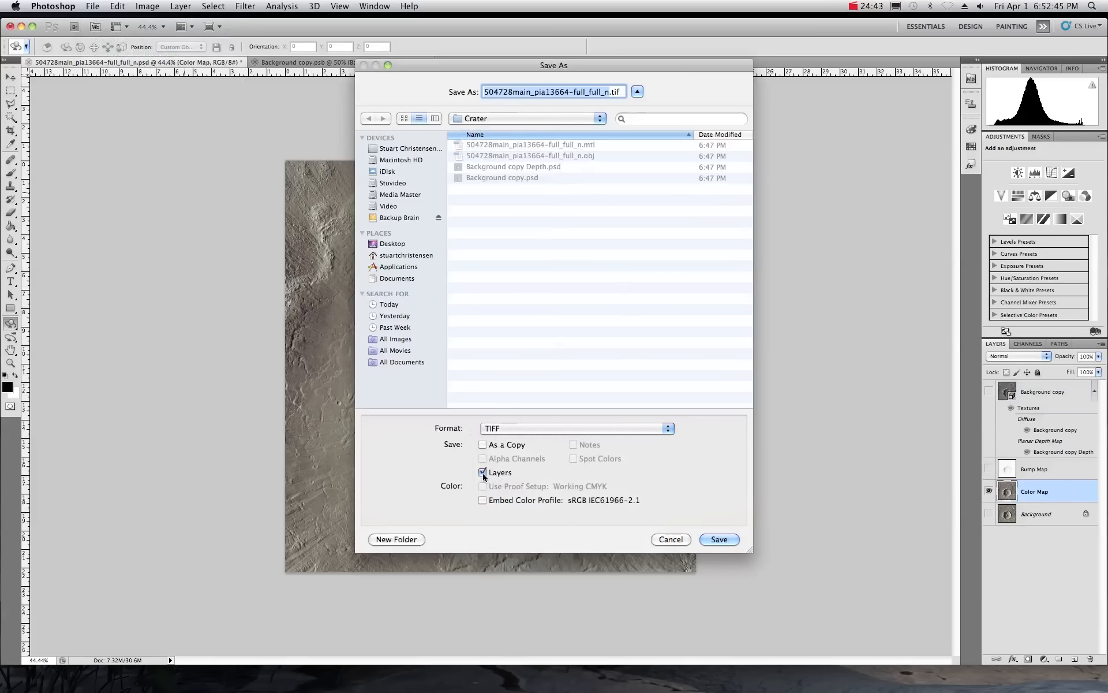
{"action": "left_click", "coordinate": [718, 540]}
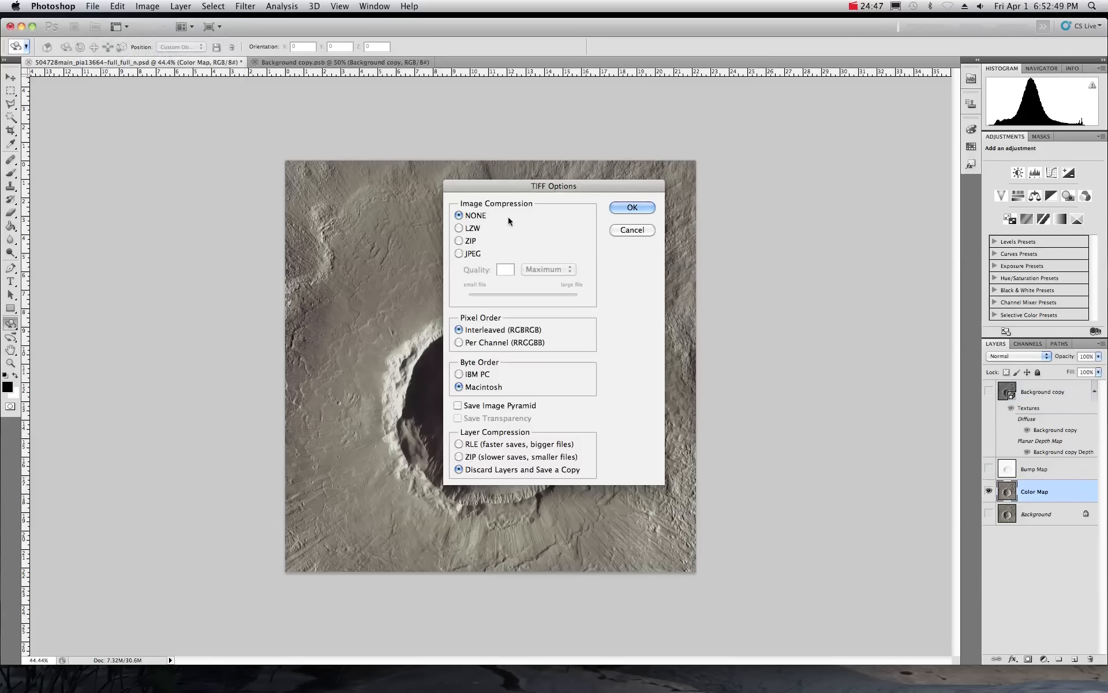
{"action": "left_click", "coordinate": [629, 208]}
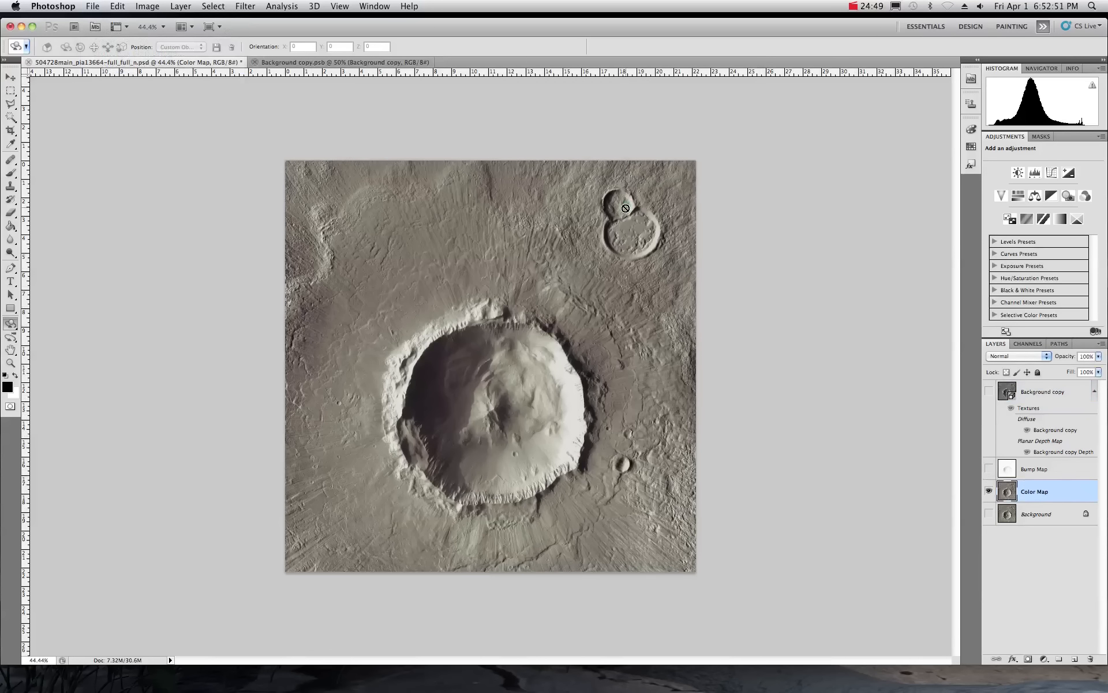
- Hide Photoshop, restore the Maya window and bring the Hypershade back with the file1 and lambert2 nodes in view
{"action": "left_click", "coordinate": [52, 5]}
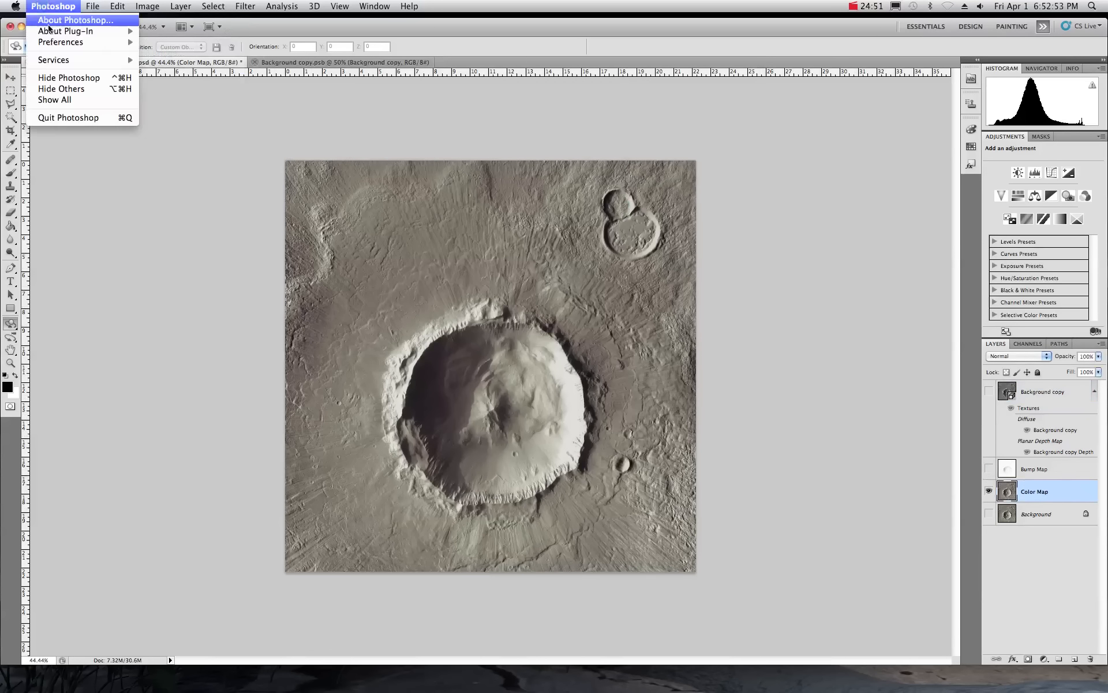
{"action": "left_click", "coordinate": [60, 78]}
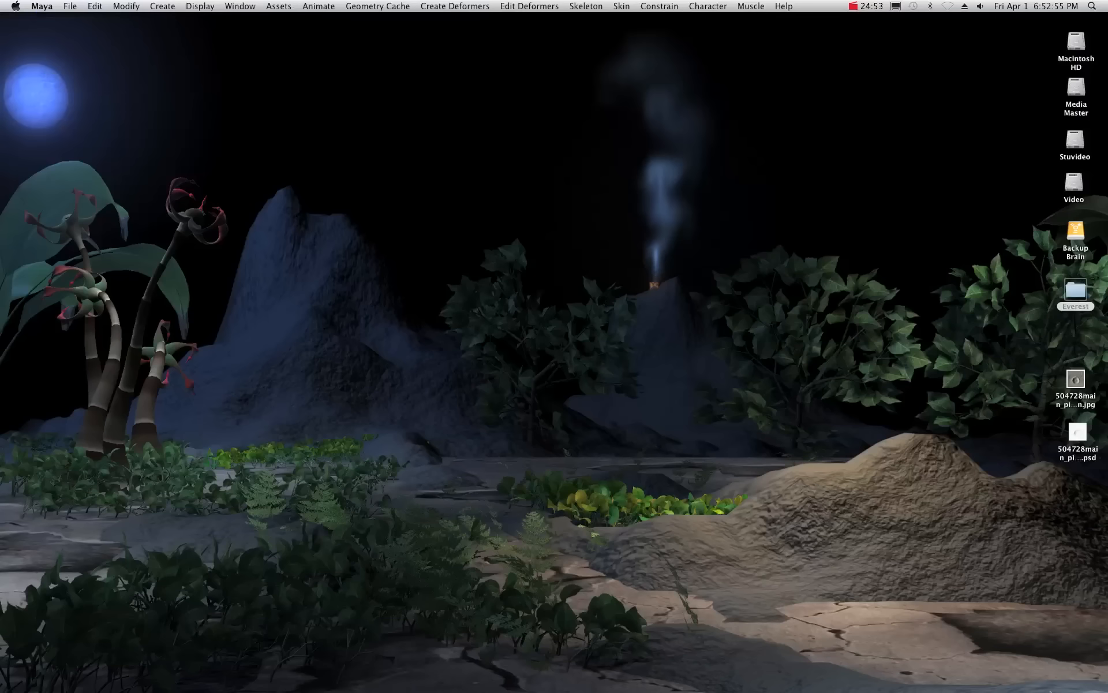
{"action": "mouse_move", "coordinate": [1049, 690]}
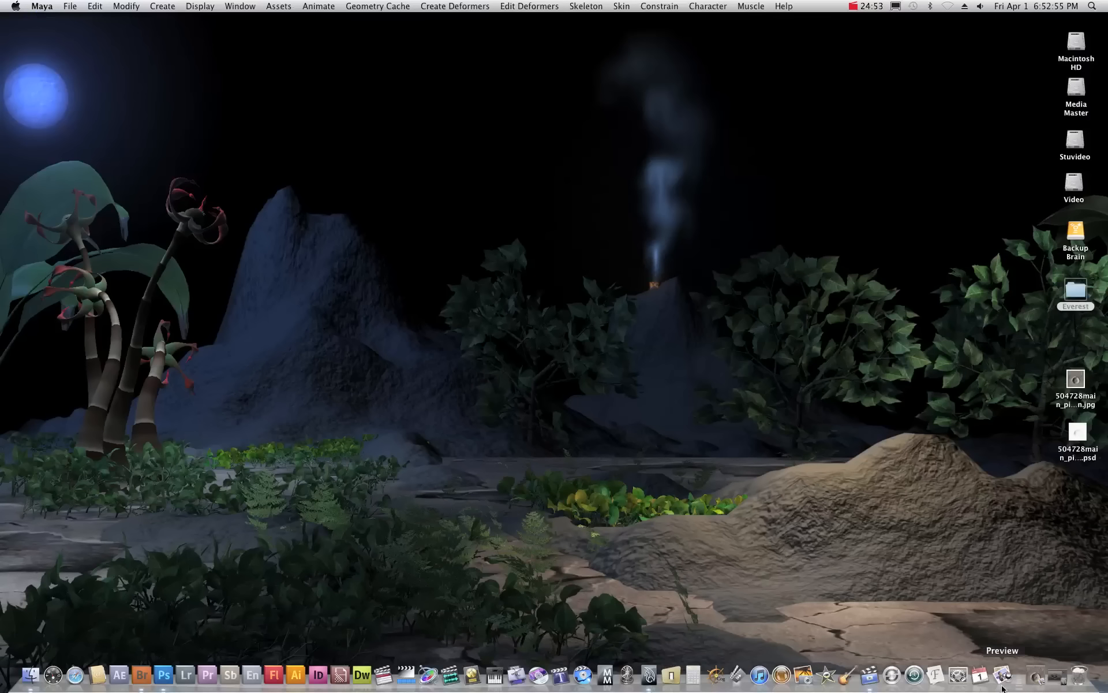
{"action": "left_click", "coordinate": [1056, 671]}
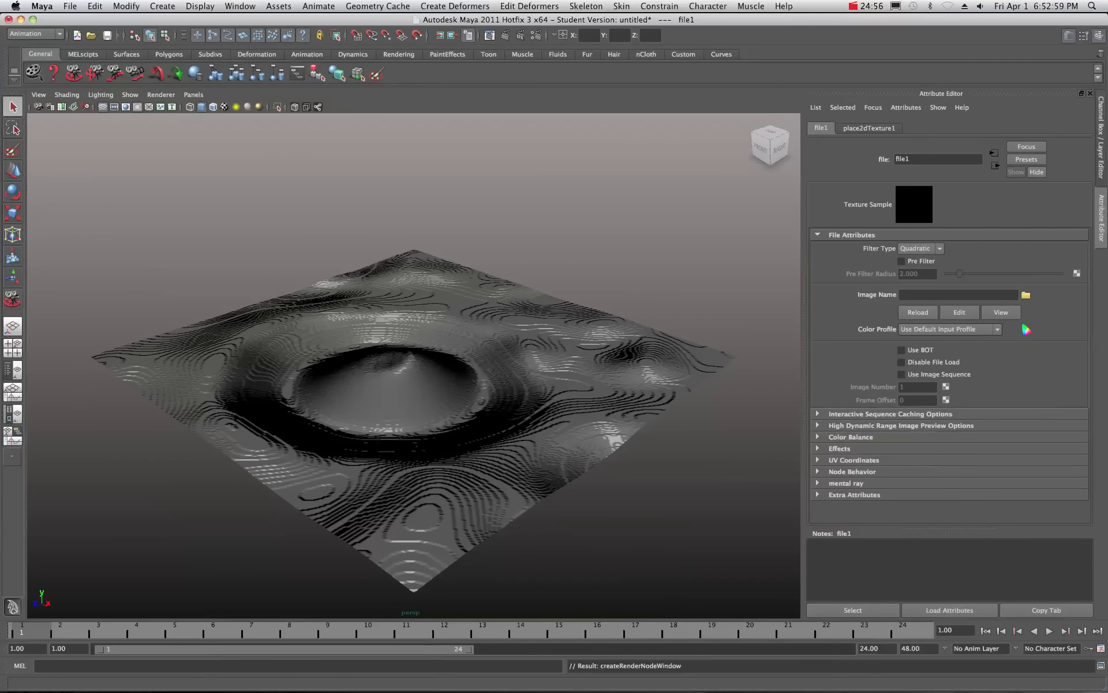
{"action": "left_click_drag", "start_coordinate": [1107, 133], "coordinate": [393, 133]}
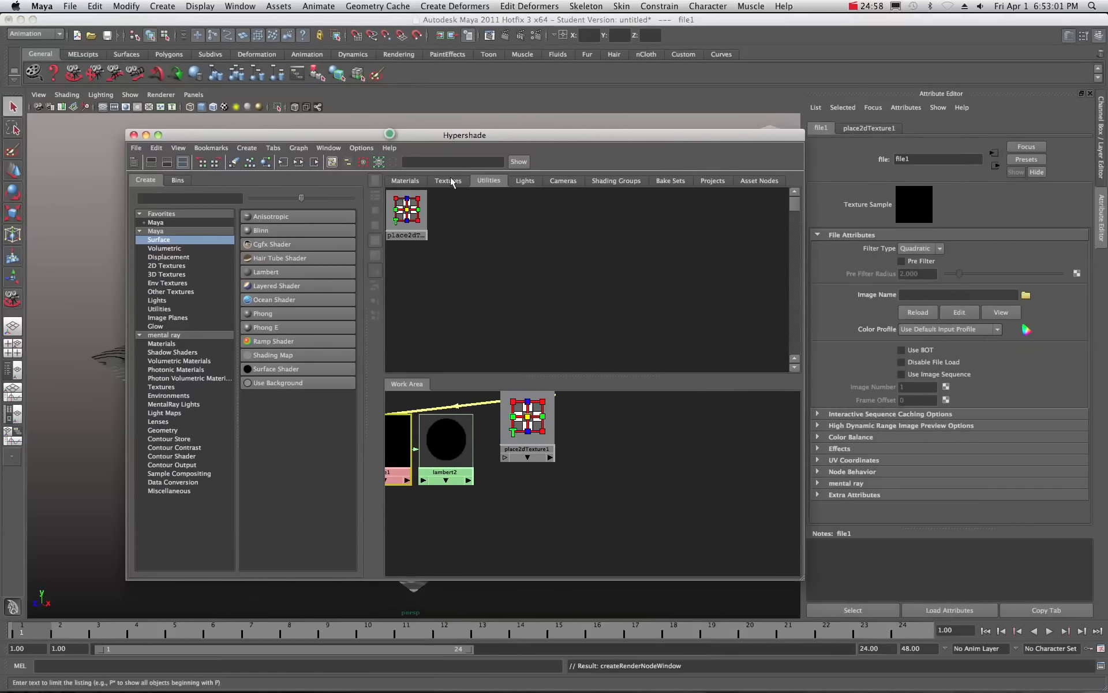
{"action": "scroll", "coordinate": [581, 463], "scroll_direction": "down", "scroll_amount": 3}
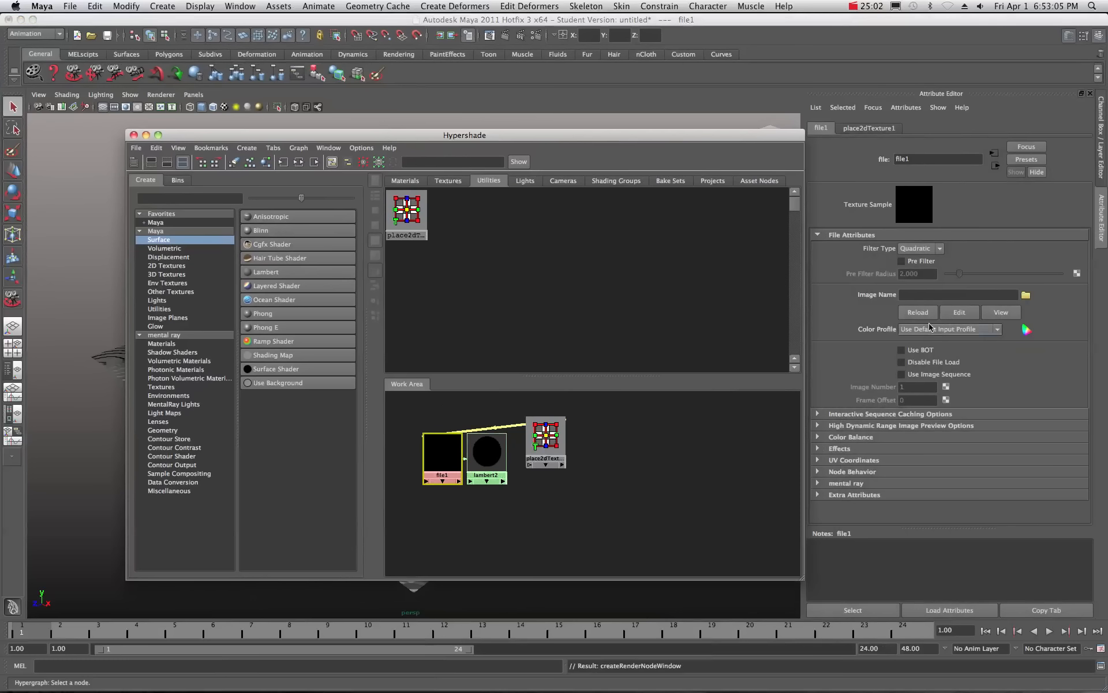
- Load 504728main_pia13664-full_full_n.tif from the Crater folder inside the desktop's Everest folder as the image of the file1 texture
{"action": "left_click", "coordinate": [1026, 296]}
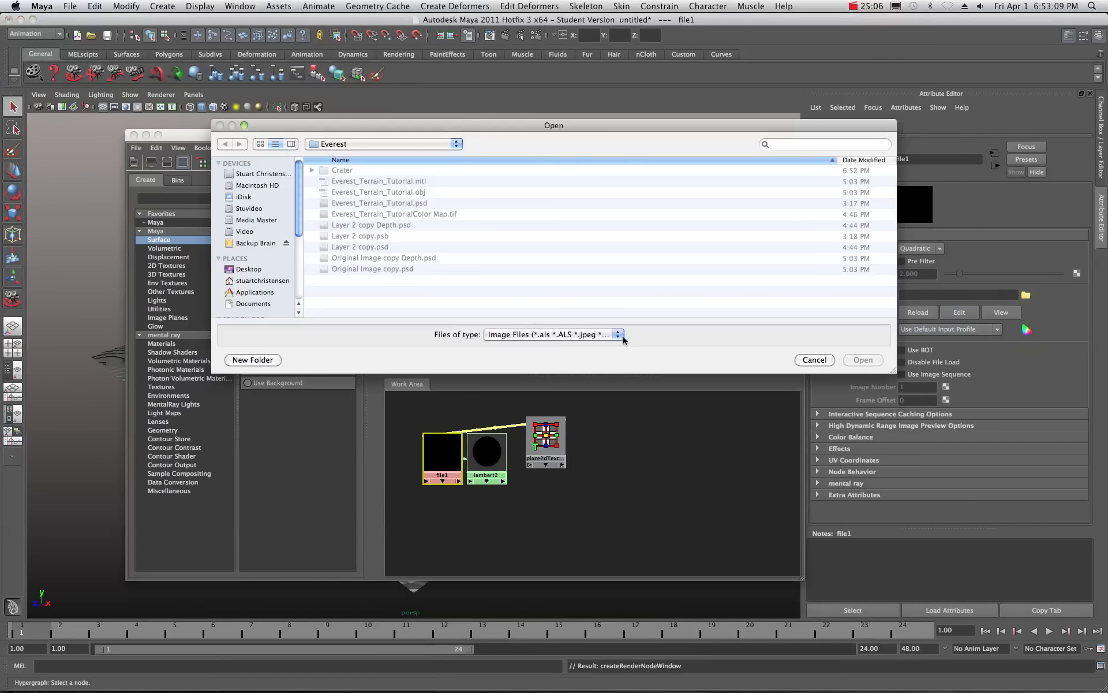
{"action": "left_click", "coordinate": [252, 220]}
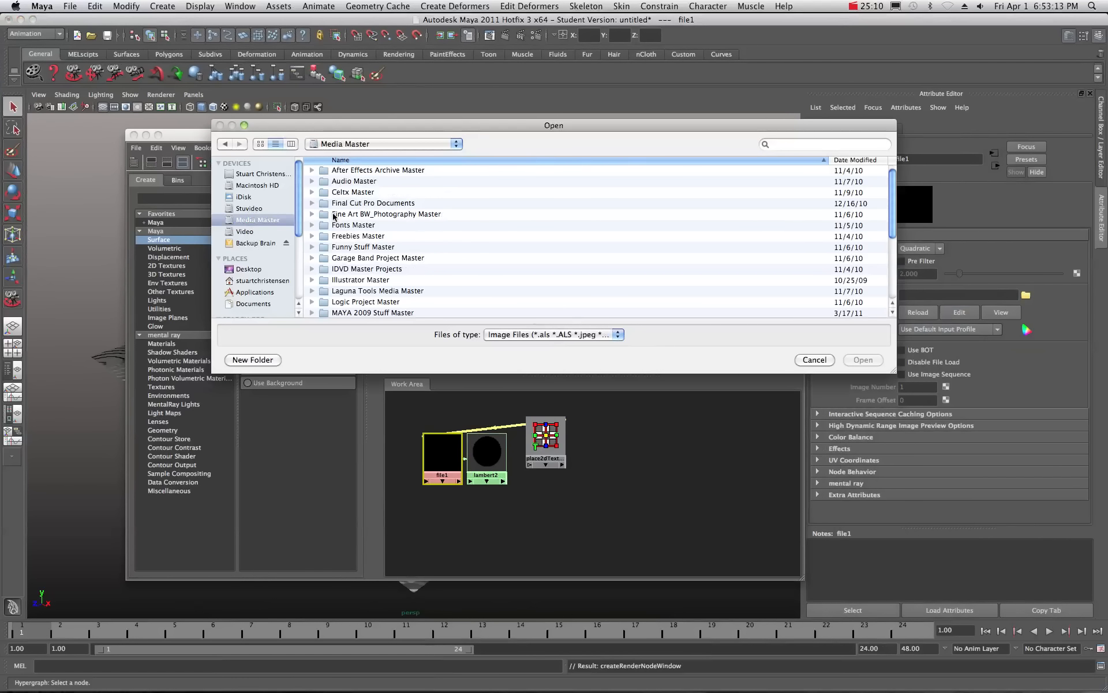
{"action": "scroll", "coordinate": [335, 217], "scroll_direction": "down", "scroll_amount": 2}
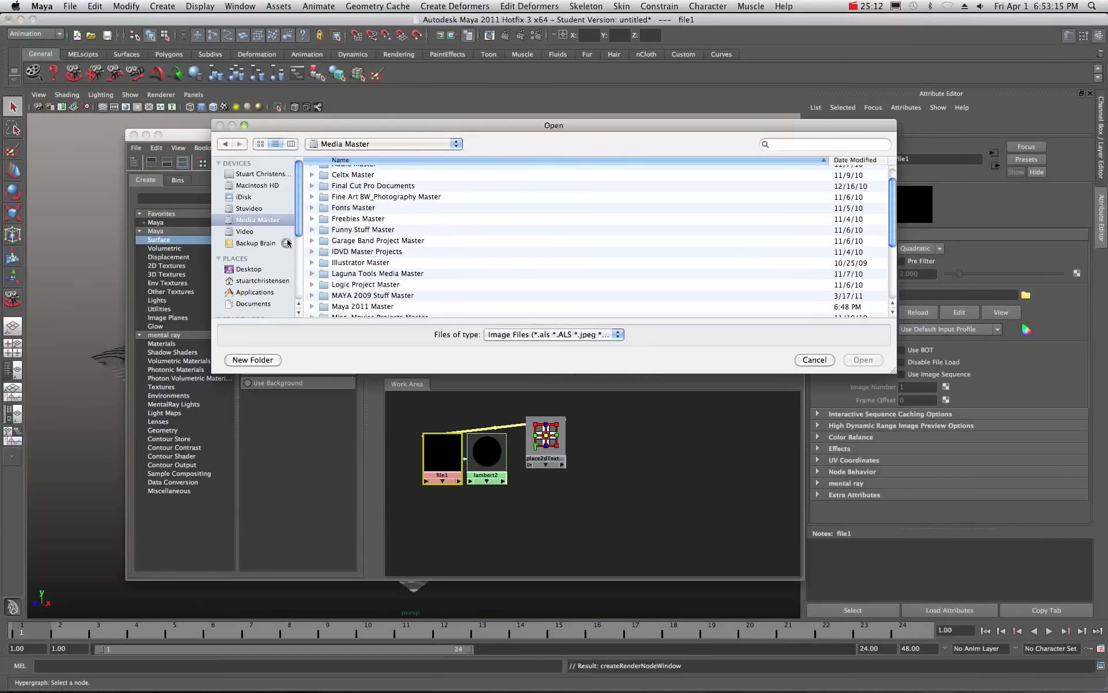
{"action": "left_click", "coordinate": [253, 271]}
{"action": "scroll", "coordinate": [327, 237], "scroll_direction": "down", "scroll_amount": 5}
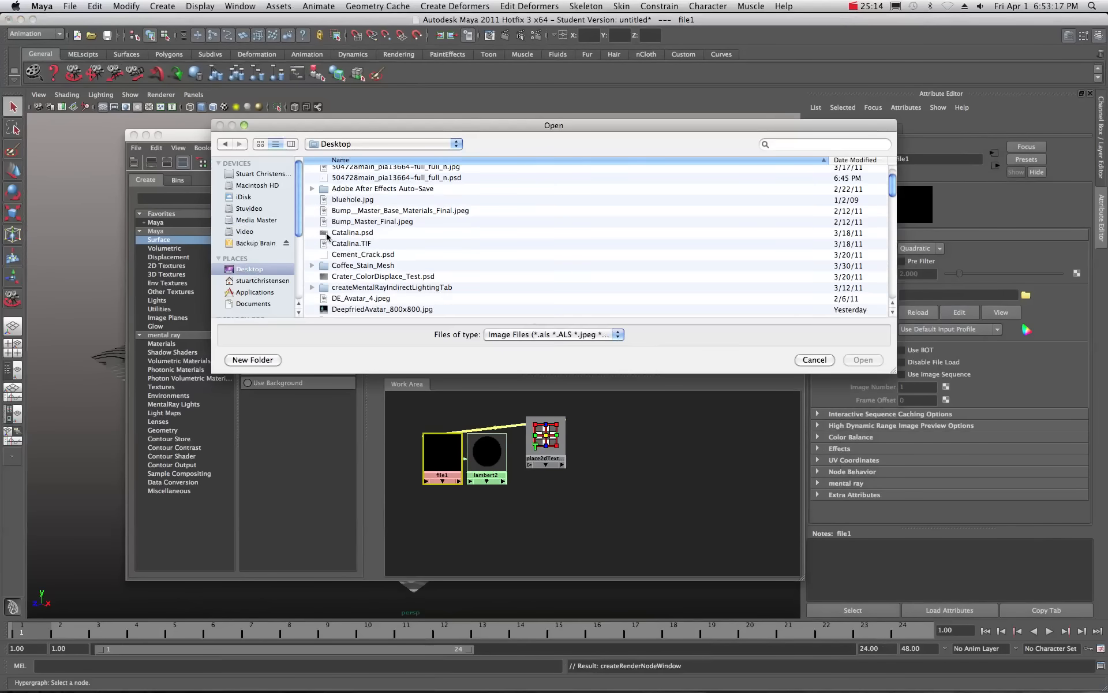
{"action": "scroll", "coordinate": [327, 236], "scroll_direction": "down", "scroll_amount": 7}
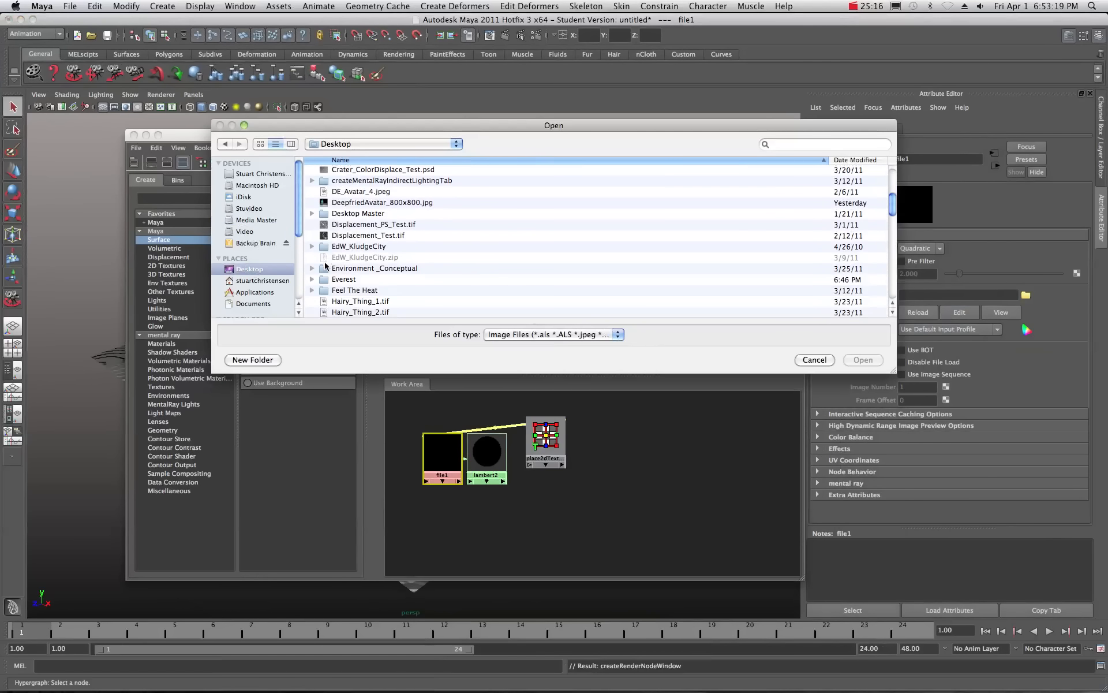
{"action": "double_click", "coordinate": [343, 280]}
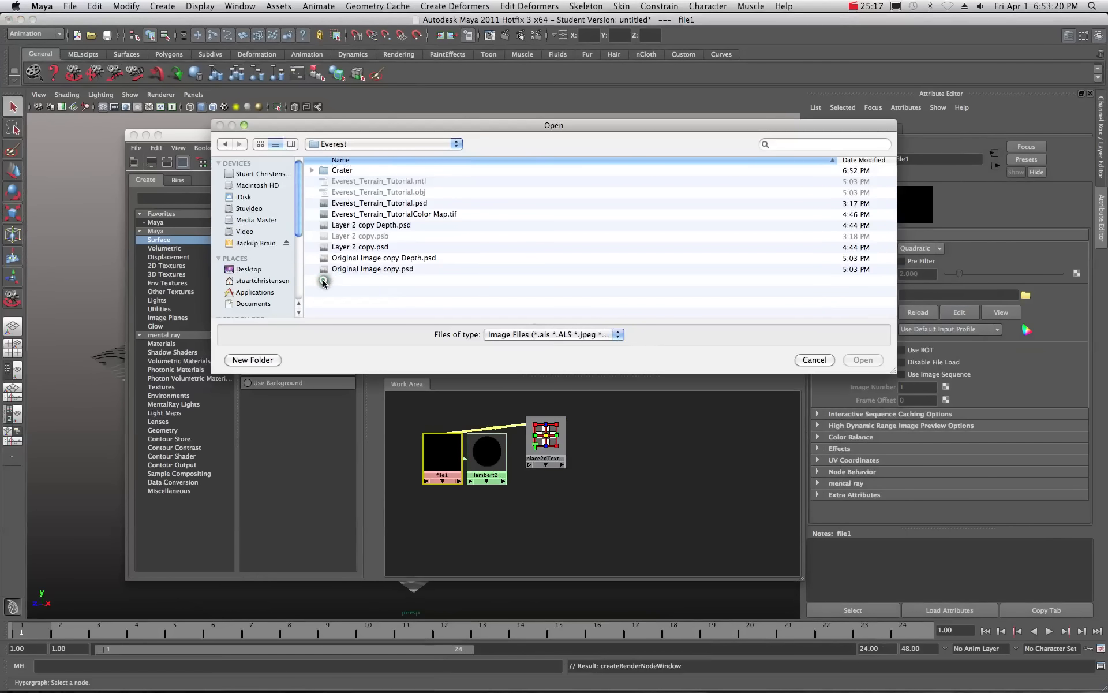
{"action": "double_click", "coordinate": [332, 170]}
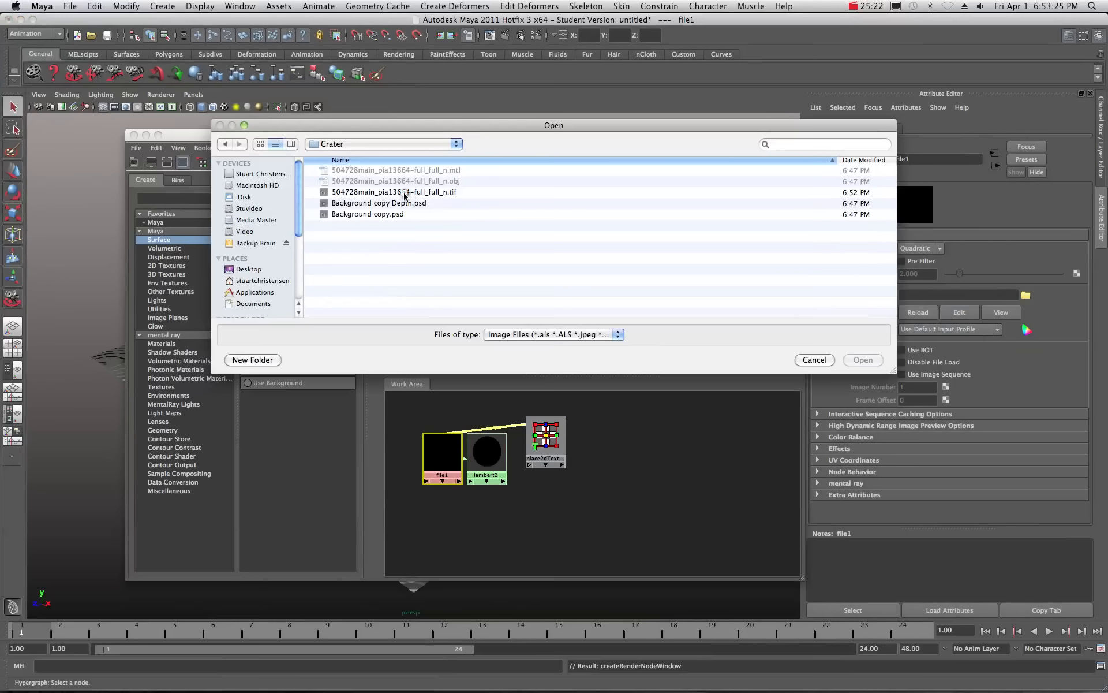
{"action": "left_click", "coordinate": [404, 193]}
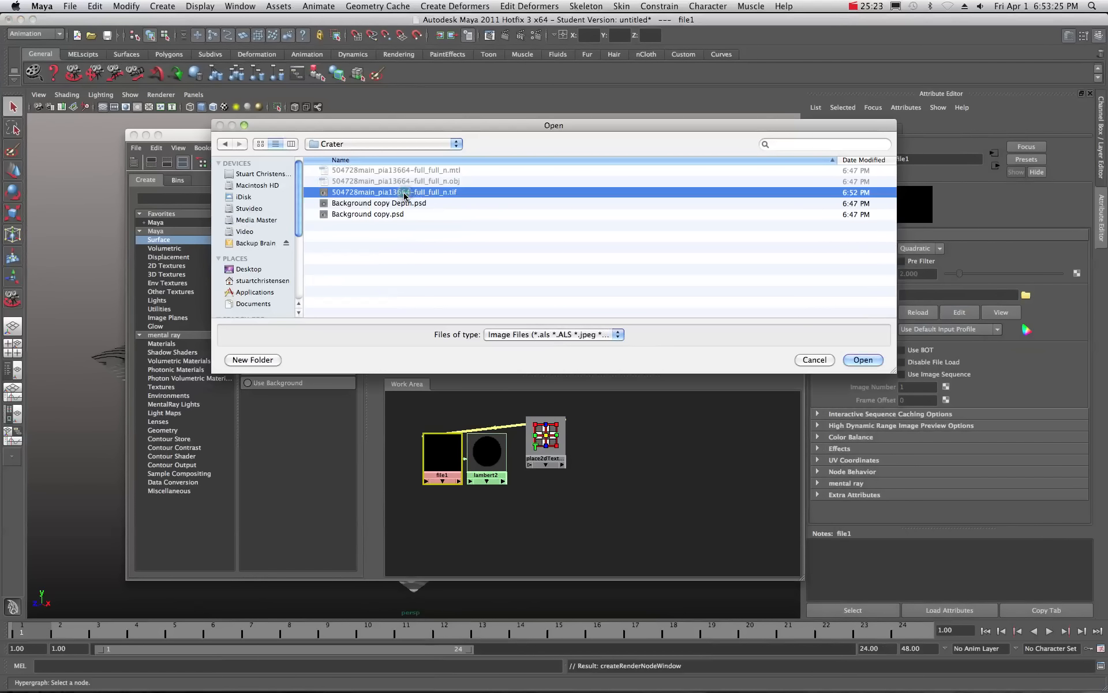
{"action": "left_click", "coordinate": [863, 360]}
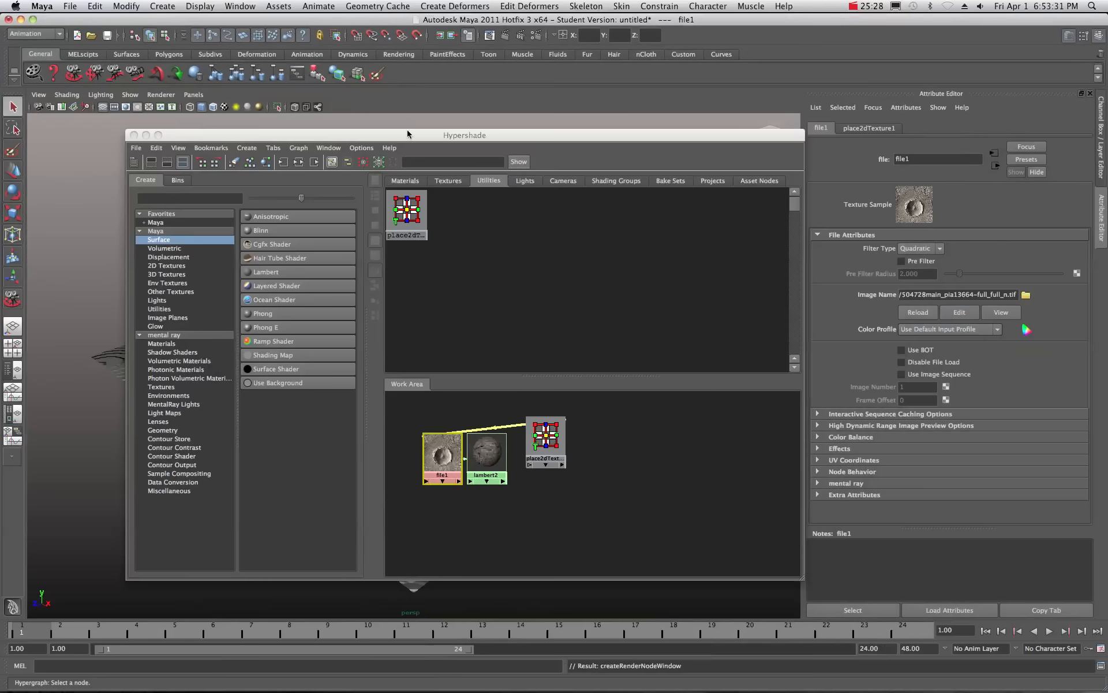
- Assign the existing lambert2 material to the crater mesh and turn on textured display in the perspective view
{"action": "left_click_drag", "start_coordinate": [406, 136], "coordinate": [1107, 159]}
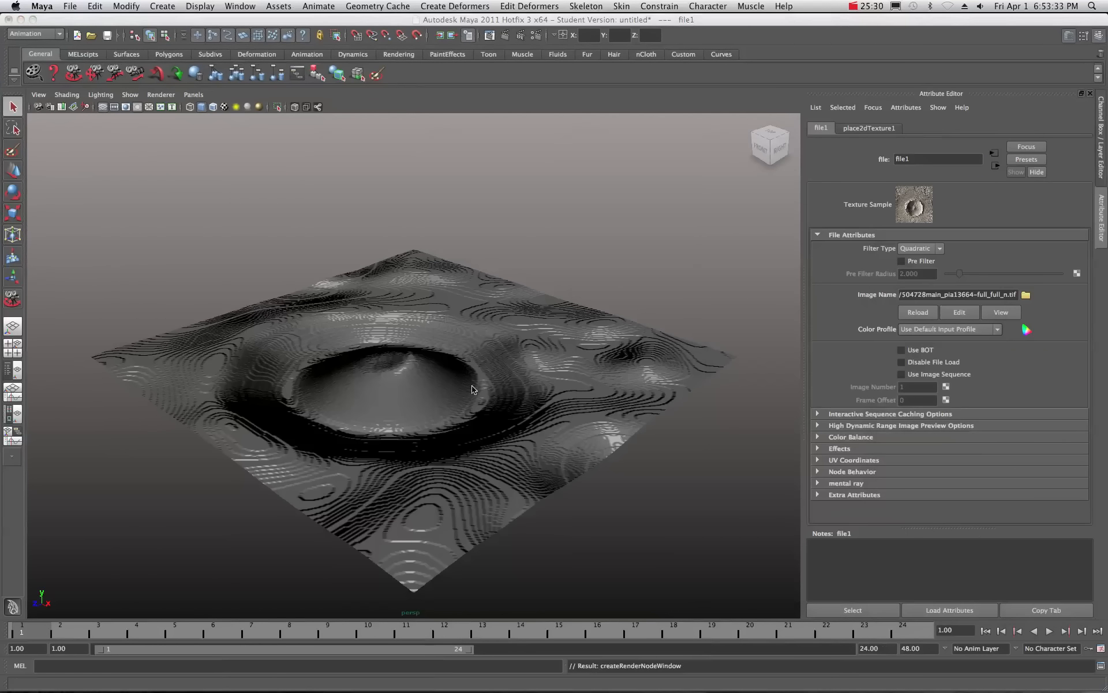
{"action": "left_click", "coordinate": [471, 317]}
{"action": "right_click", "coordinate": [489, 318]}
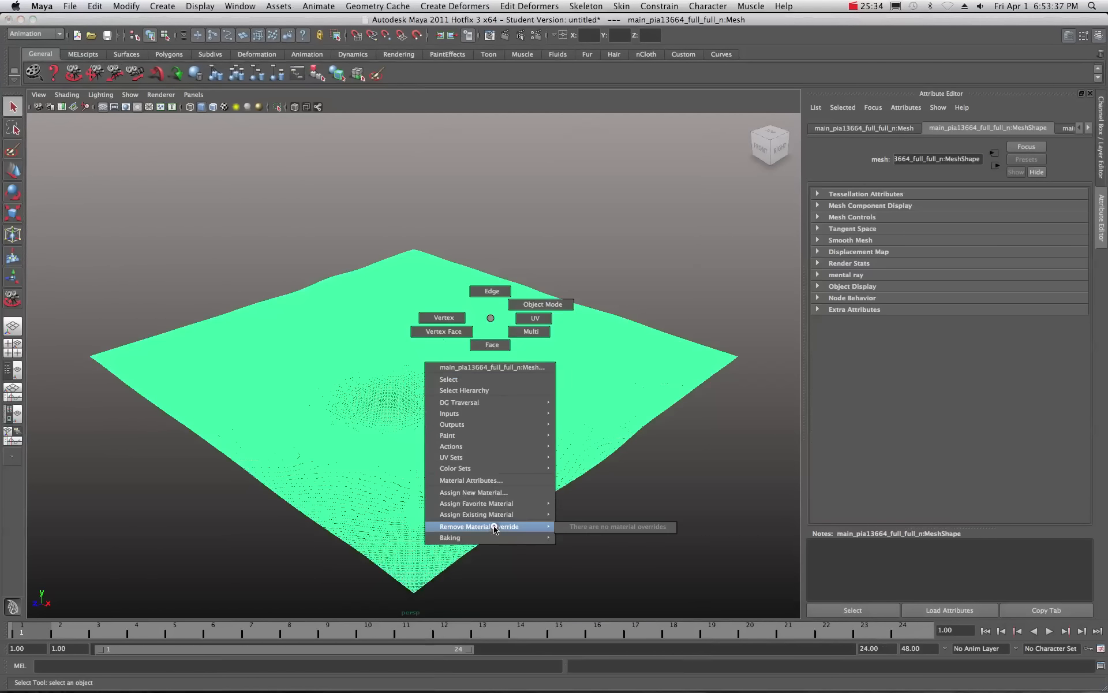
{"action": "mouse_move", "coordinate": [525, 516]}
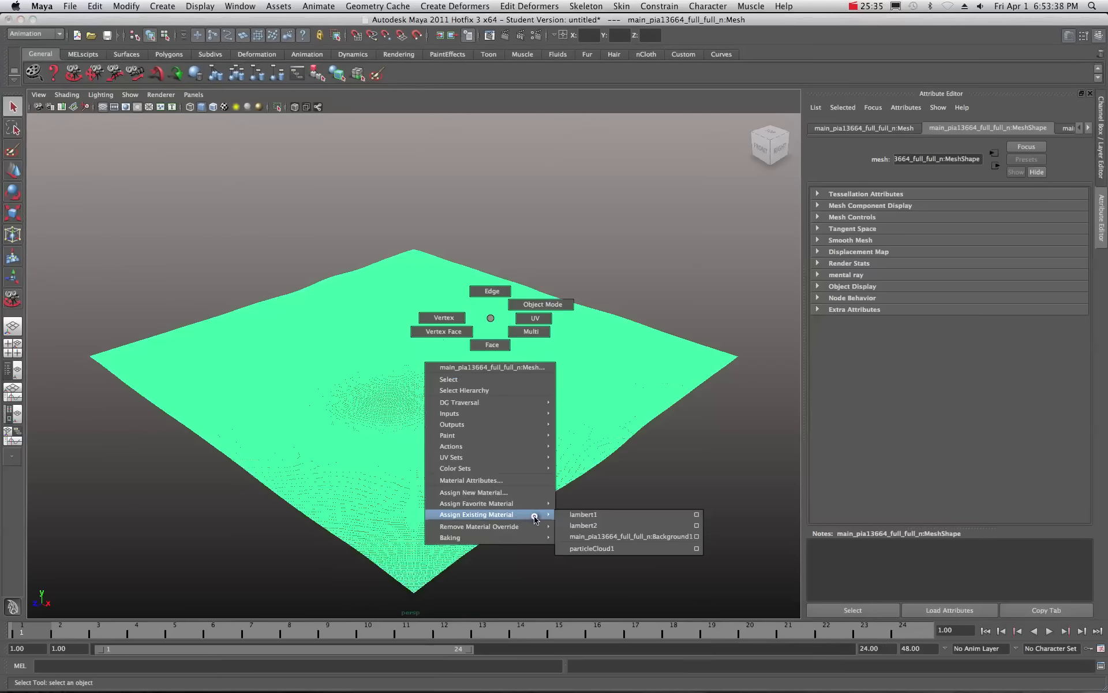
{"action": "left_click", "coordinate": [573, 526]}
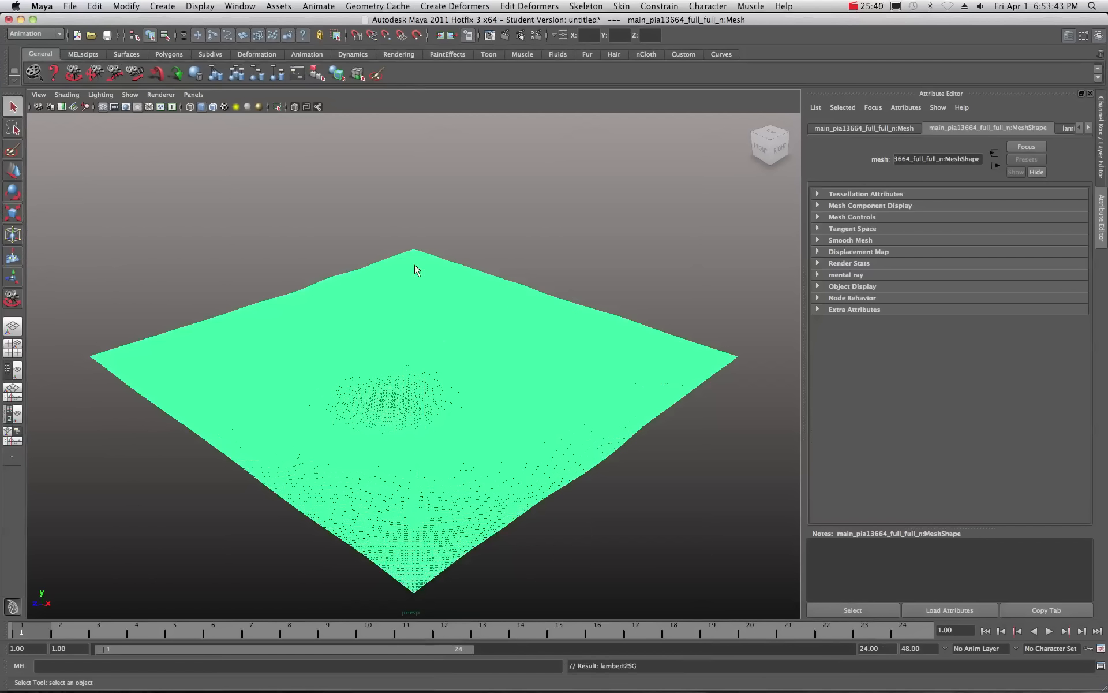
{"action": "left_click", "coordinate": [348, 233]}
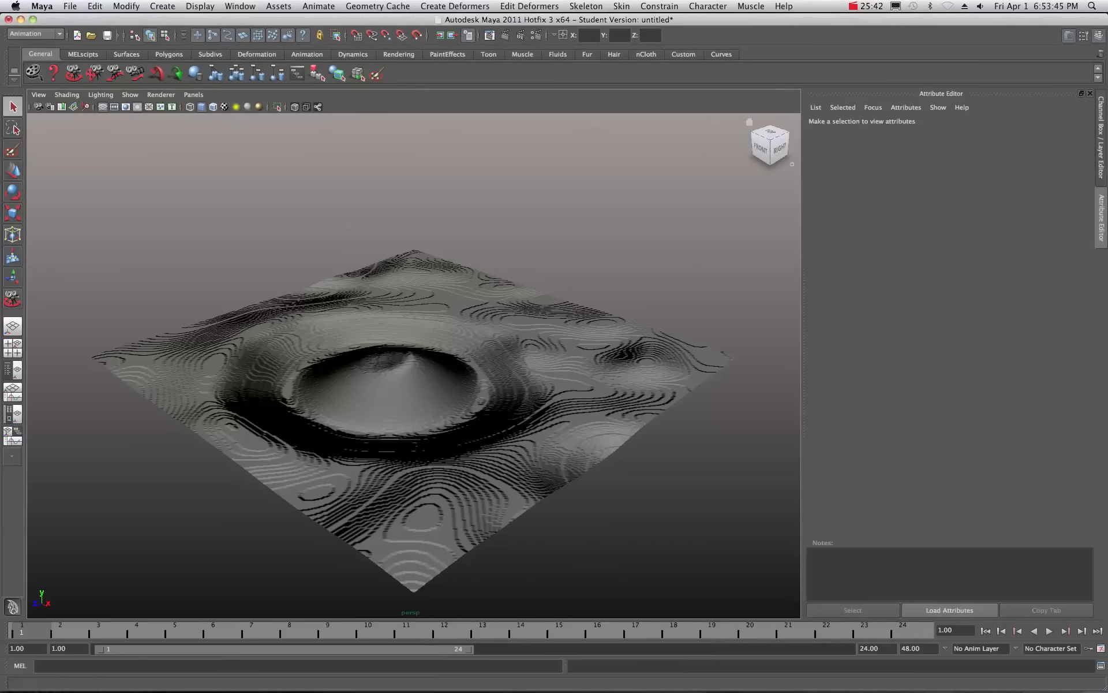
{"action": "left_click", "coordinate": [223, 107]}
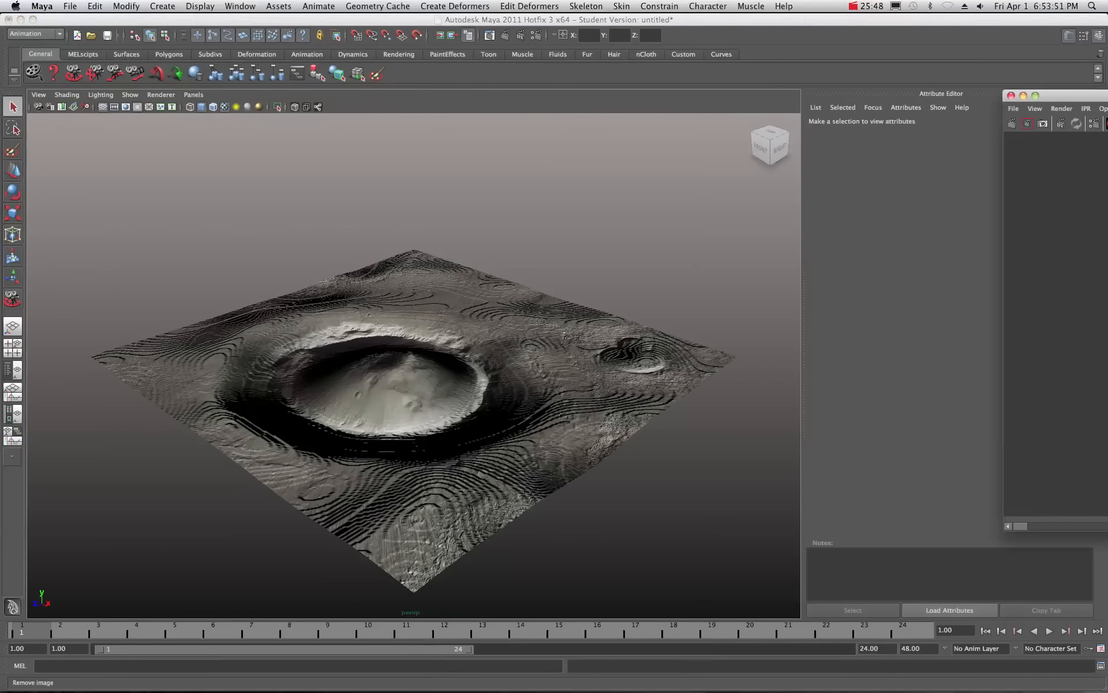
- Render the textured crater from the perspective camera with mental ray in the Render View, and move that window aside
{"action": "left_click_drag", "start_coordinate": [1107, 95], "coordinate": [346, 147]}
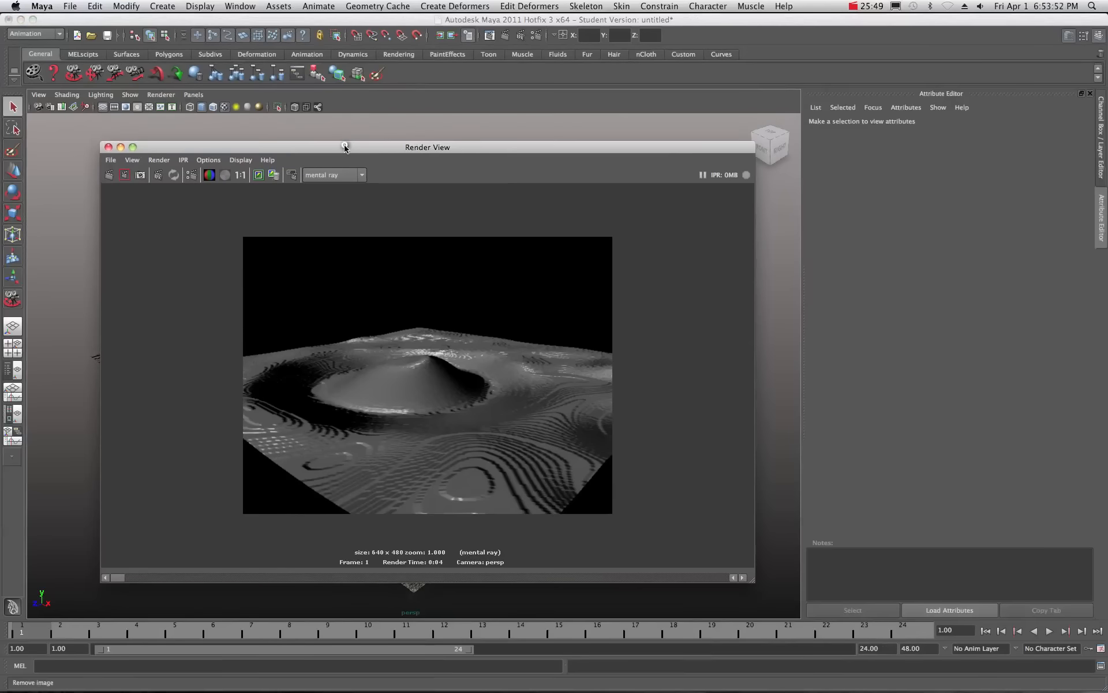
{"action": "left_click", "coordinate": [108, 174]}
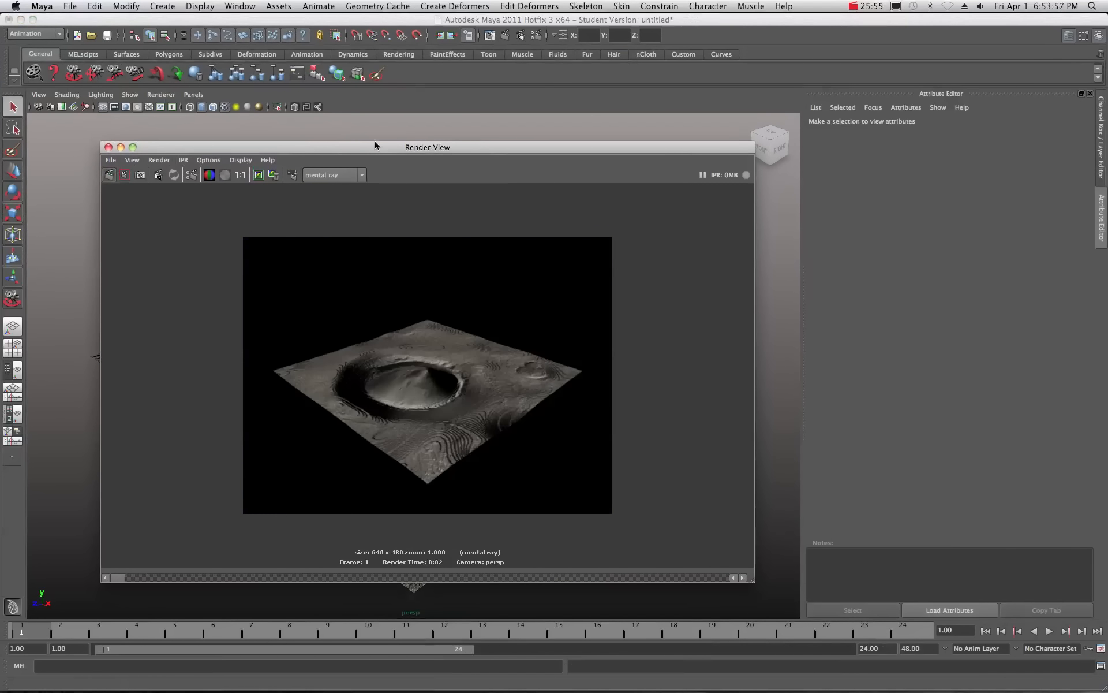
{"action": "left_click_drag", "start_coordinate": [375, 148], "coordinate": [1107, 149]}
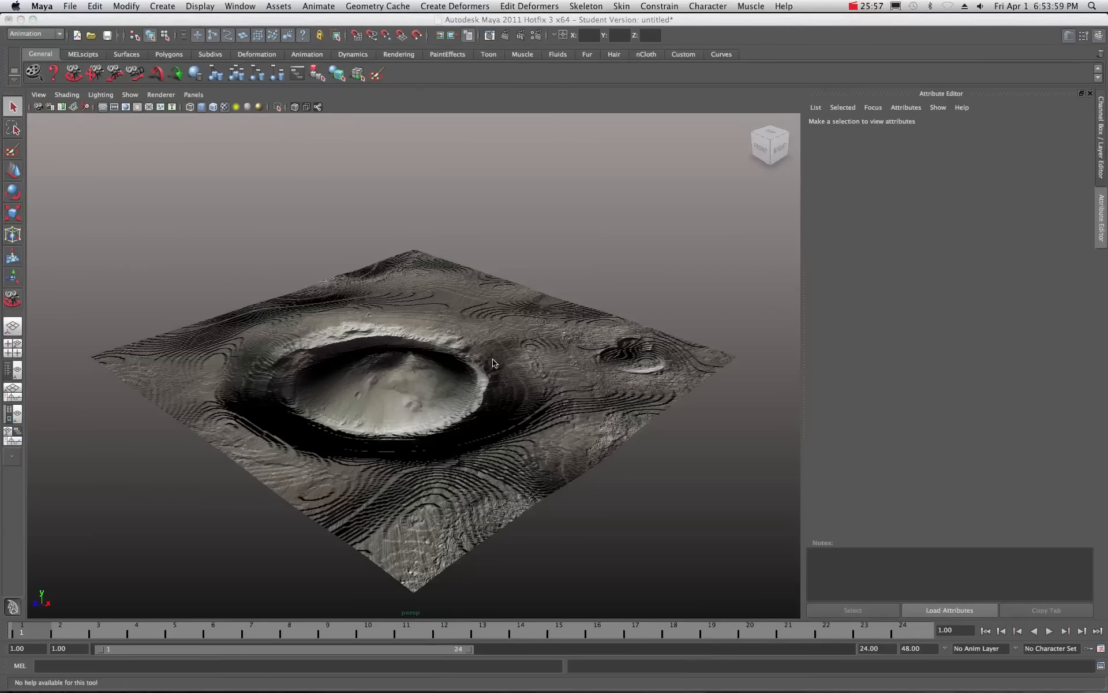
- Render a low-angle close-up of the crater from the perspective camera in the Render View and move that window aside
{"action": "scroll", "coordinate": [493, 364], "scroll_direction": "up", "scroll_amount": 8}
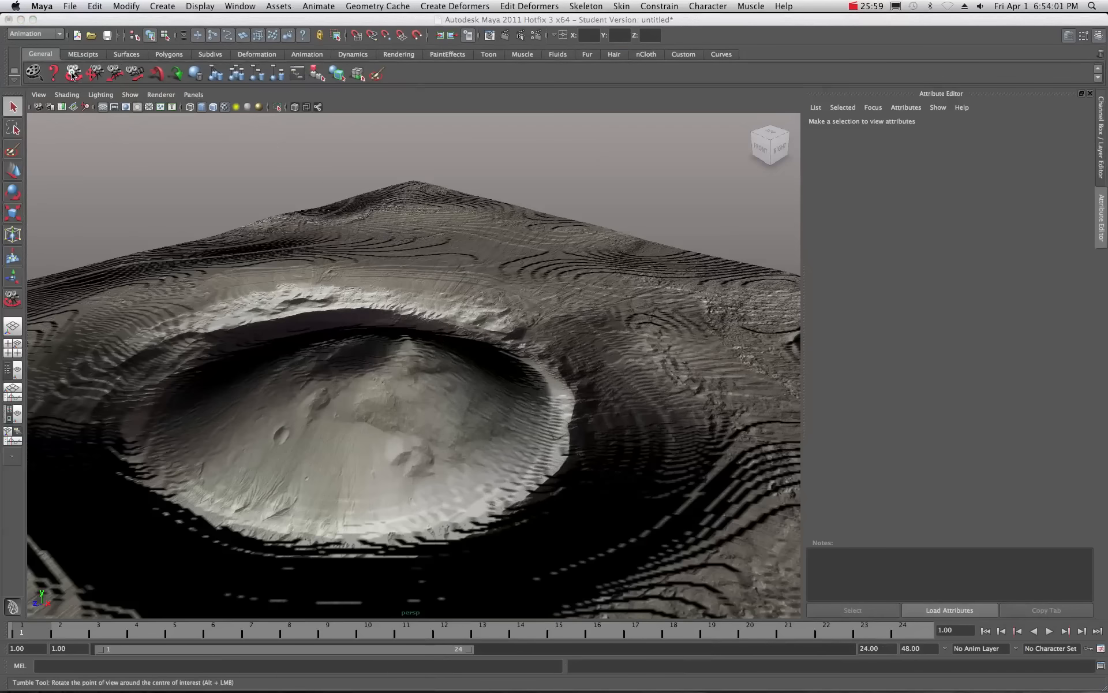
{"action": "left_click_drag", "start_coordinate": [369, 329], "coordinate": [322, 386], "text": "alt"}
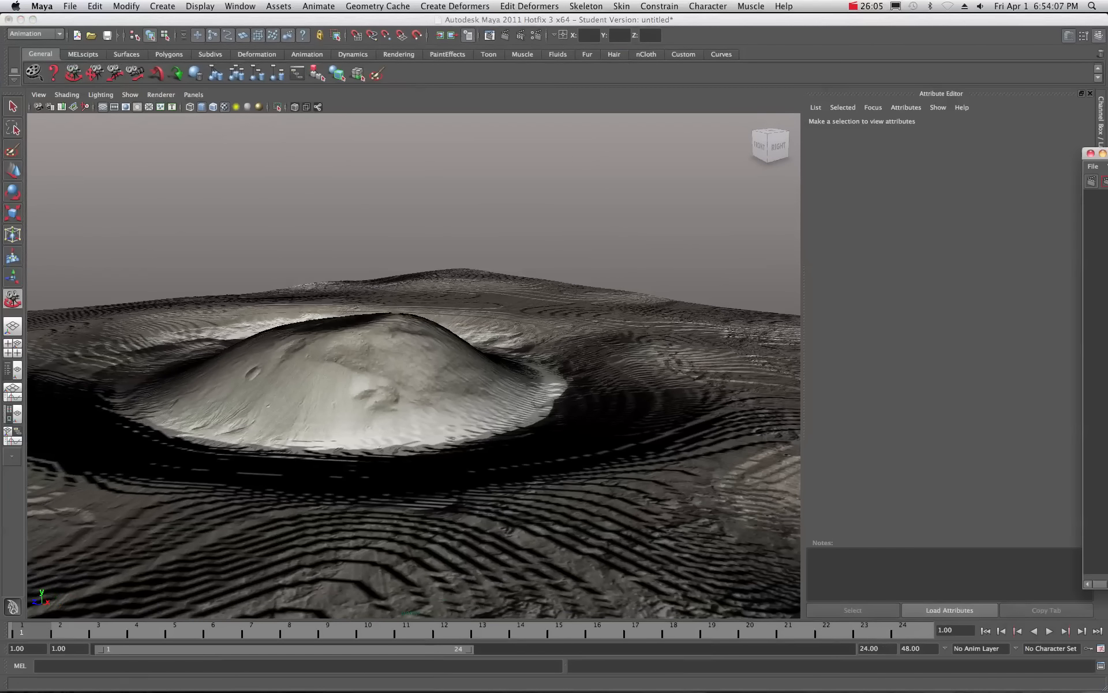
{"action": "left_click_drag", "start_coordinate": [1107, 152], "coordinate": [370, 151]}
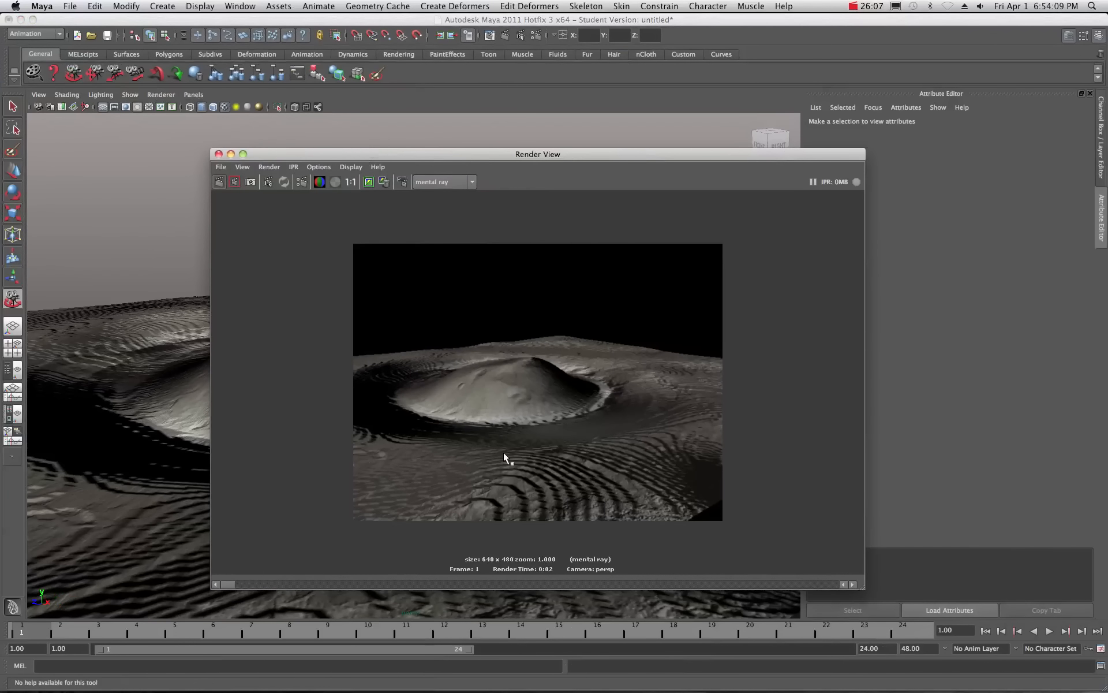
{"action": "left_click_drag", "start_coordinate": [480, 152], "coordinate": [1107, 157]}
- Examine the textured crater mesh from all sides, close up, at ground level and from above in the perspective view
{"action": "scroll", "coordinate": [383, 277], "scroll_direction": "down", "scroll_amount": 10}
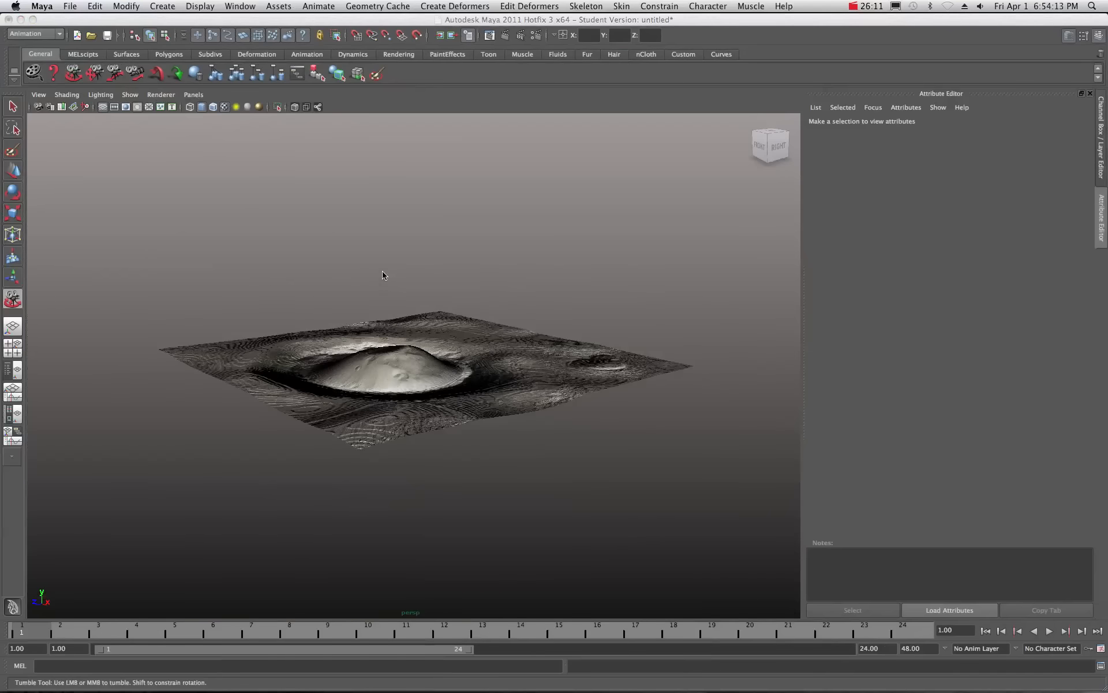
{"action": "left_click", "coordinate": [70, 78]}
{"action": "left_click_drag", "start_coordinate": [401, 300], "coordinate": [423, 339]}
{"action": "scroll", "coordinate": [423, 339], "scroll_direction": "up", "scroll_amount": 4}
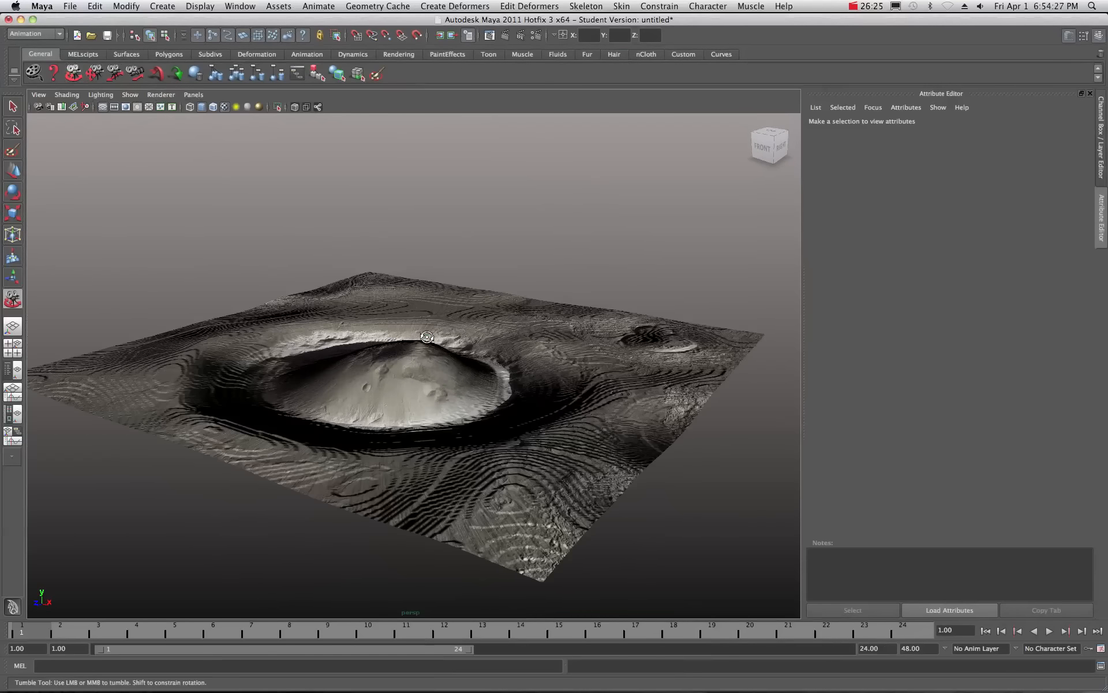
{"action": "left_click_drag", "start_coordinate": [358, 379], "coordinate": [457, 386]}
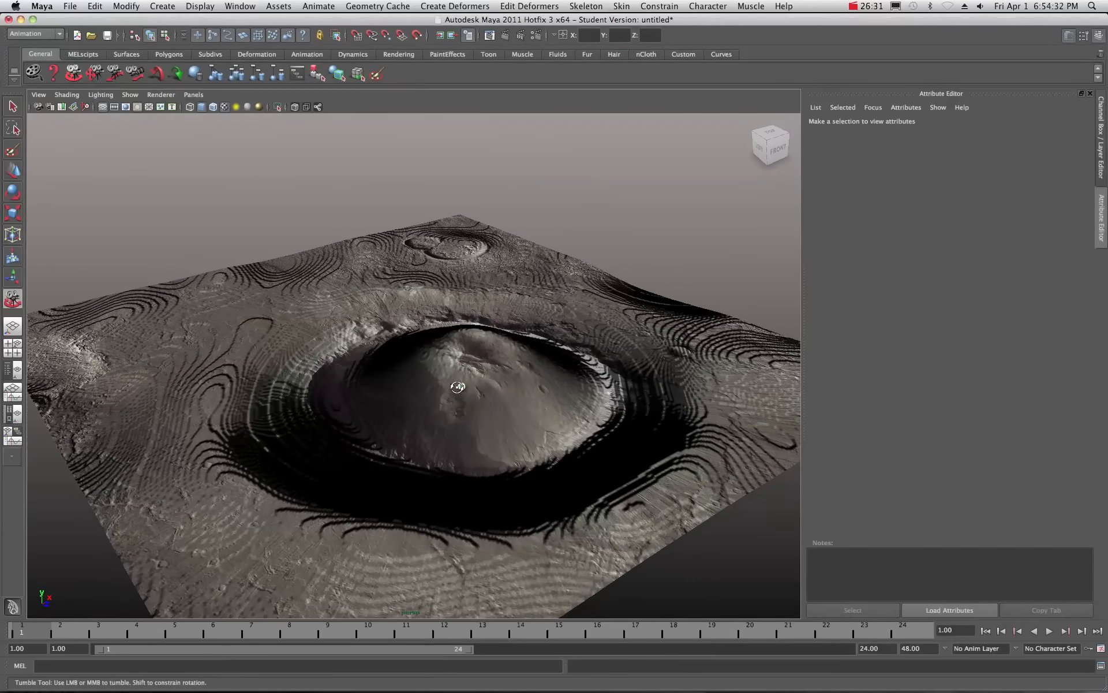
{"action": "left_click_drag", "start_coordinate": [331, 394], "coordinate": [469, 392], "text": "alt"}
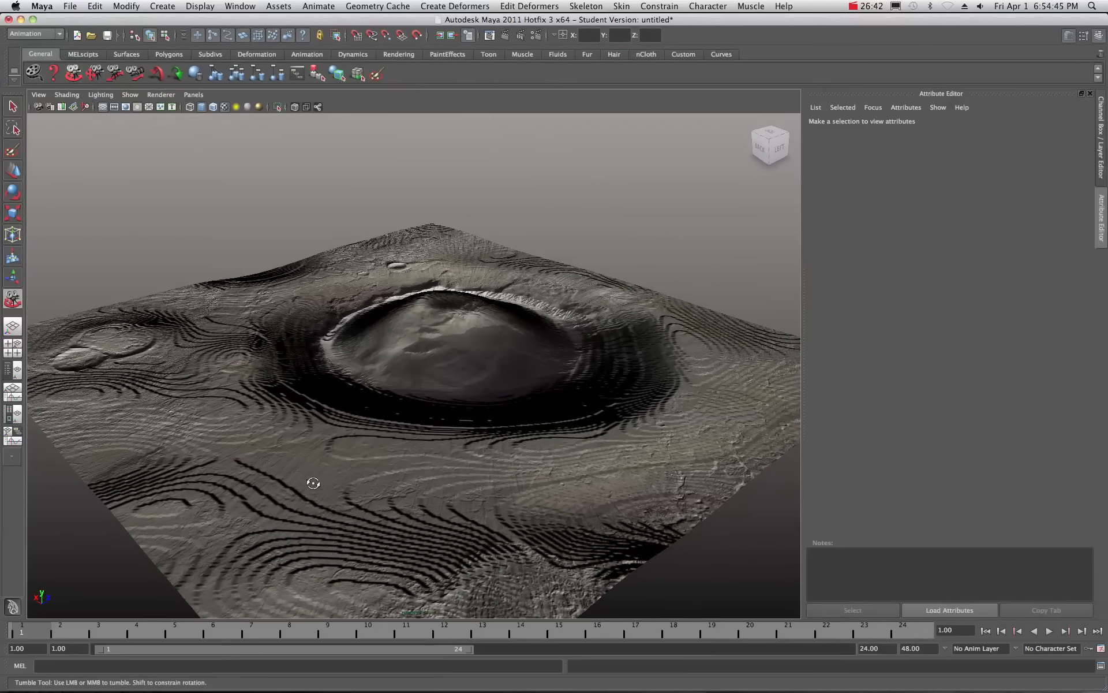
{"action": "left_click_drag", "start_coordinate": [313, 482], "coordinate": [443, 471]}
{"action": "scroll", "coordinate": [448, 448], "scroll_direction": "up", "scroll_amount": 5}
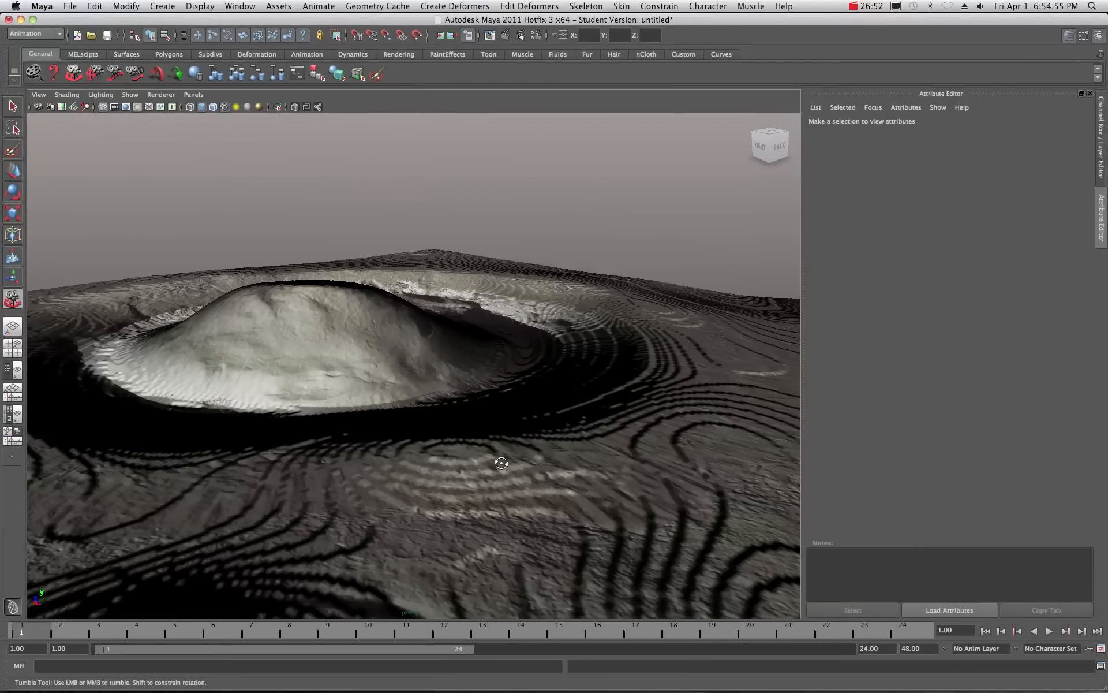
{"action": "left_click_drag", "start_coordinate": [519, 467], "coordinate": [501, 474]}
{"action": "scroll", "coordinate": [501, 473], "scroll_direction": "down", "scroll_amount": 5}
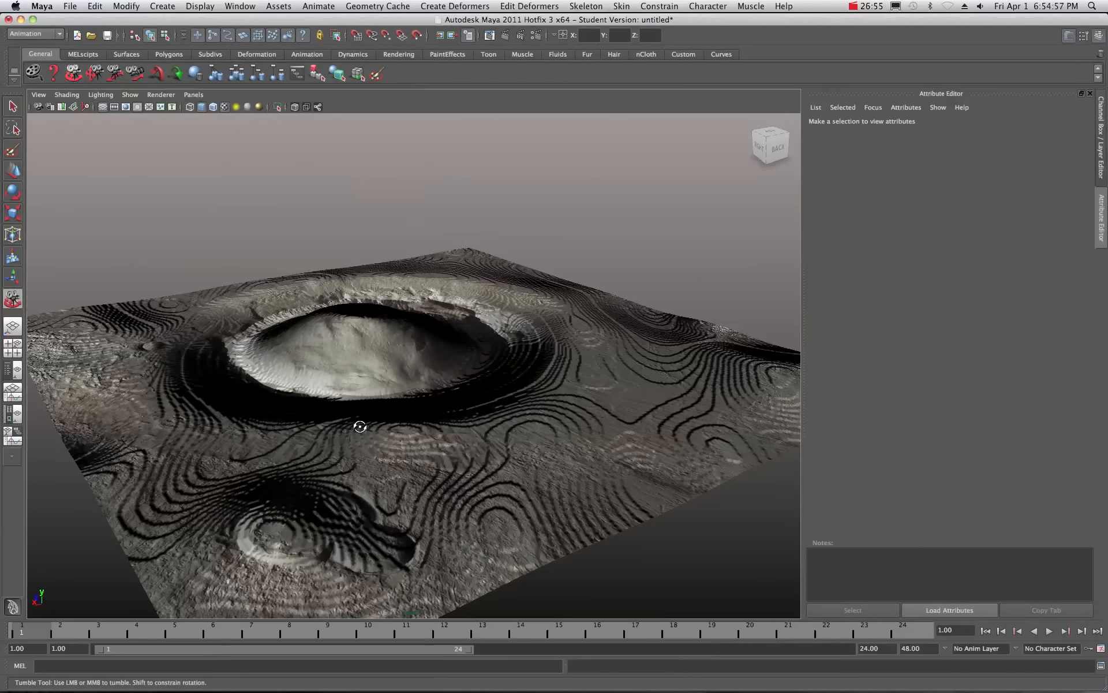
{"action": "left_click_drag", "start_coordinate": [486, 419], "coordinate": [443, 424]}
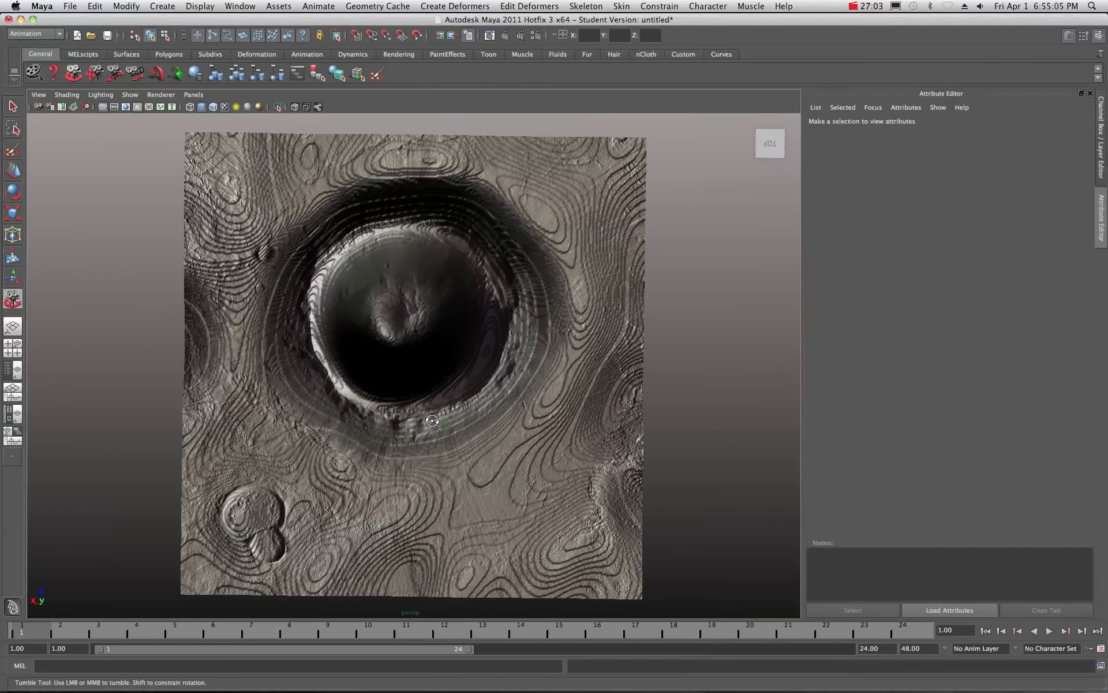
{"action": "left_click_drag", "start_coordinate": [338, 478], "coordinate": [405, 403]}
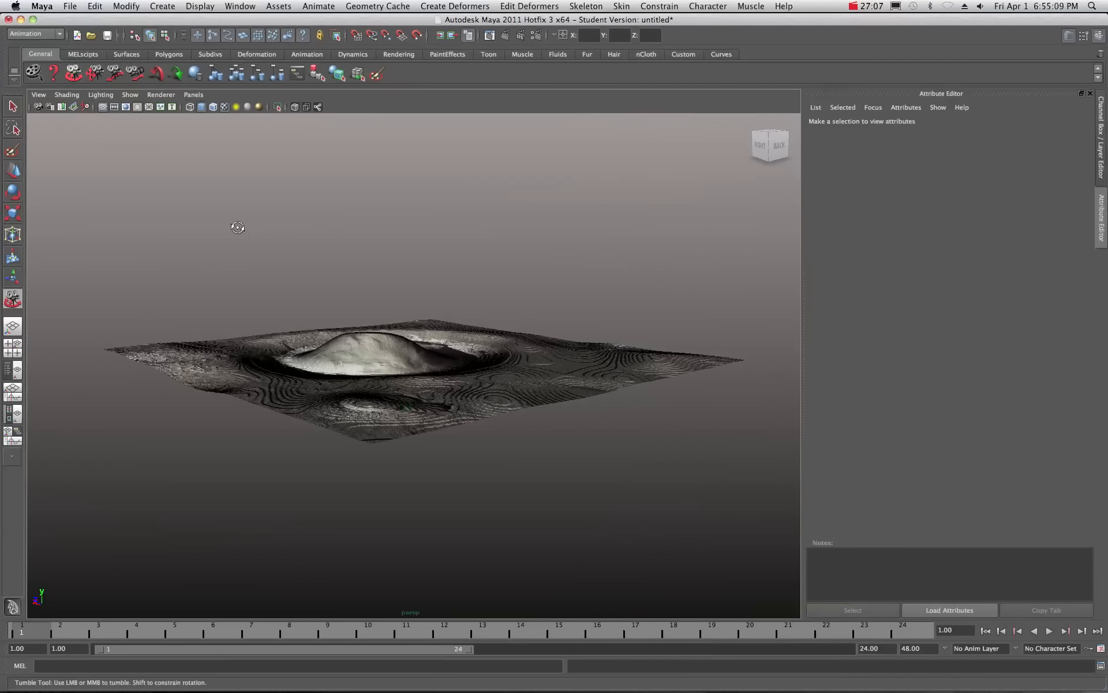
- Delete the crater mesh from the scene and minimize the Maya window
{"action": "left_click", "coordinate": [13, 106]}
{"action": "left_click_drag", "start_coordinate": [62, 284], "coordinate": [681, 443]}
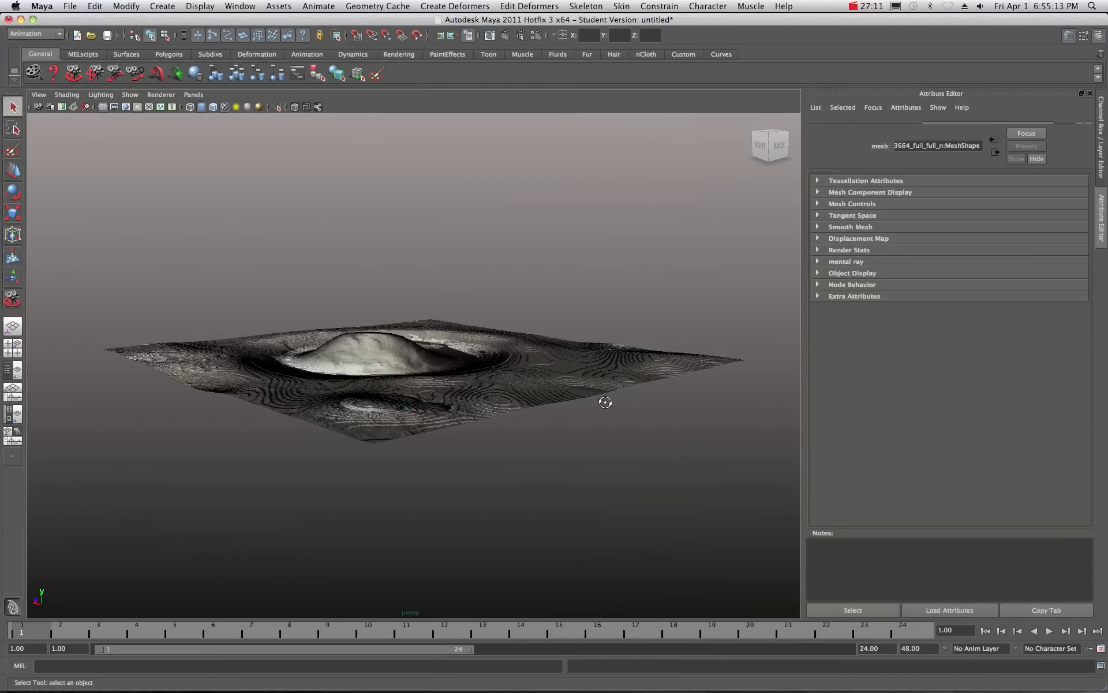
{"action": "key", "text": "Delete"}
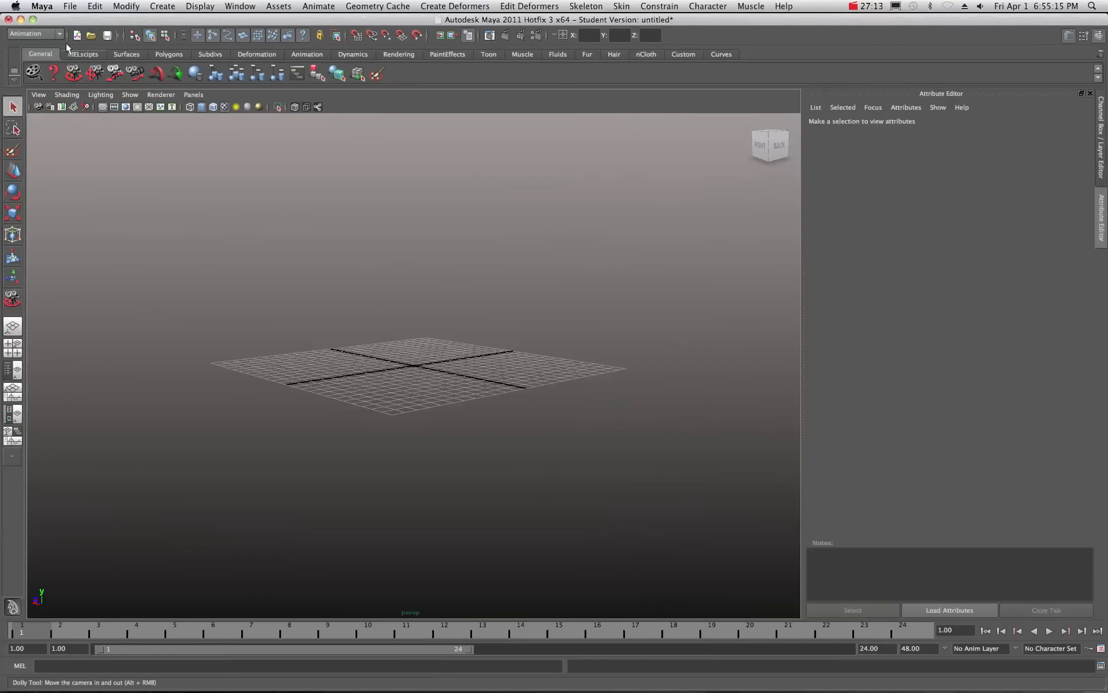
{"action": "left_click", "coordinate": [21, 20]}
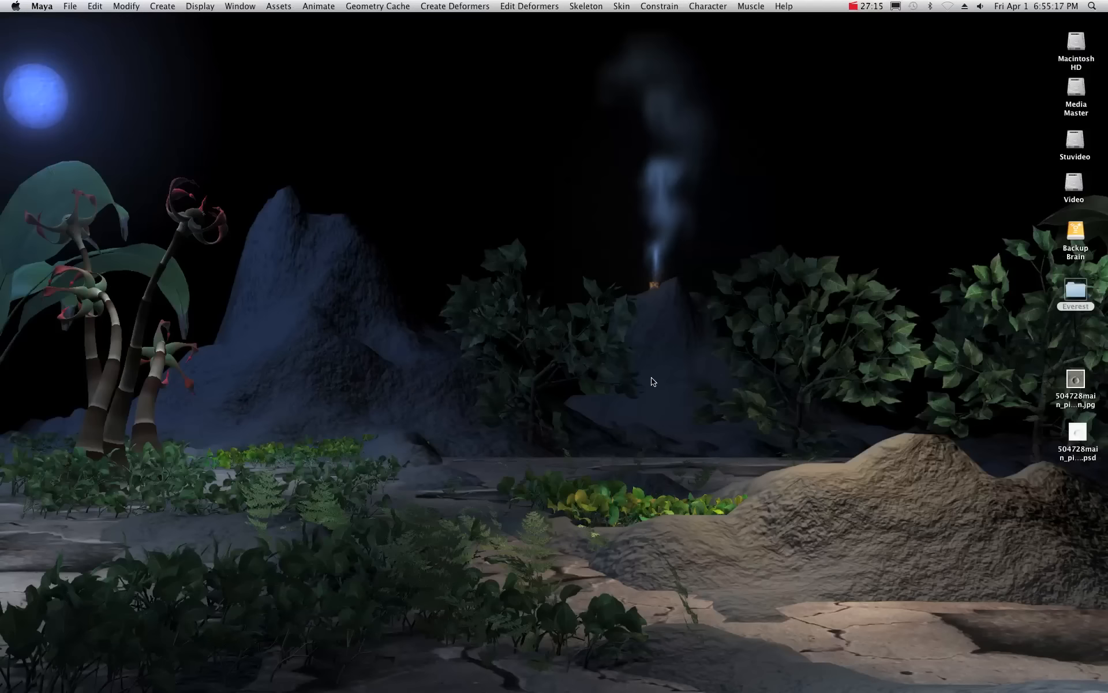
- Switch to Photoshop and open the Background copy Depth texture of the 3D layer in its own document
{"action": "mouse_move", "coordinate": [929, 690]}
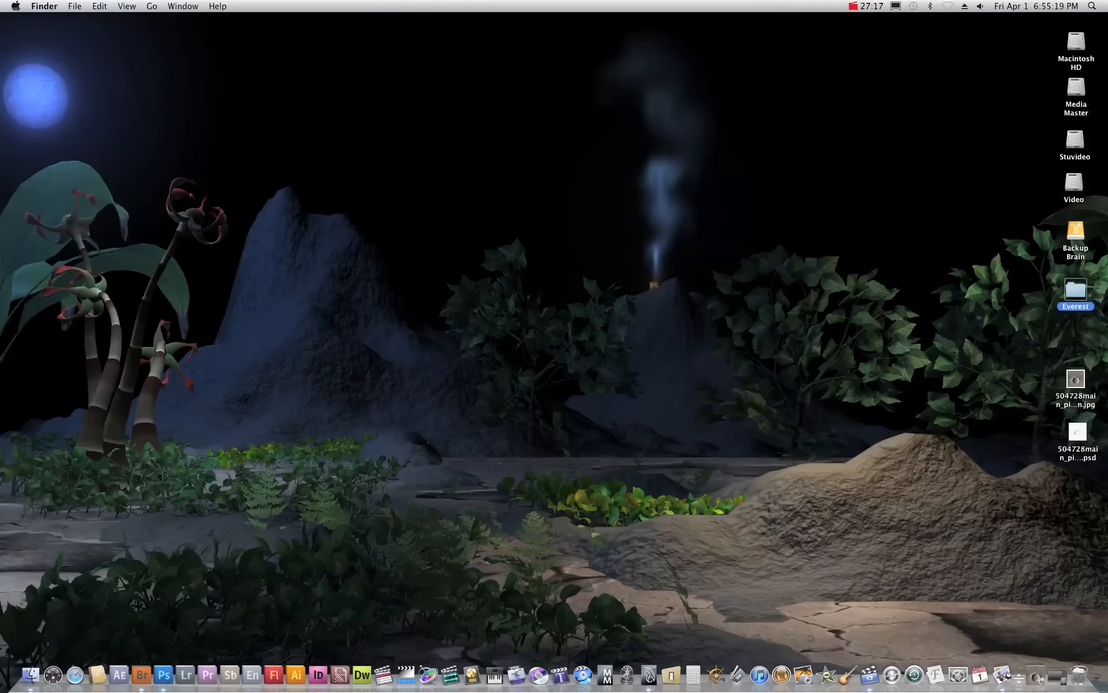
{"action": "left_click", "coordinate": [163, 676]}
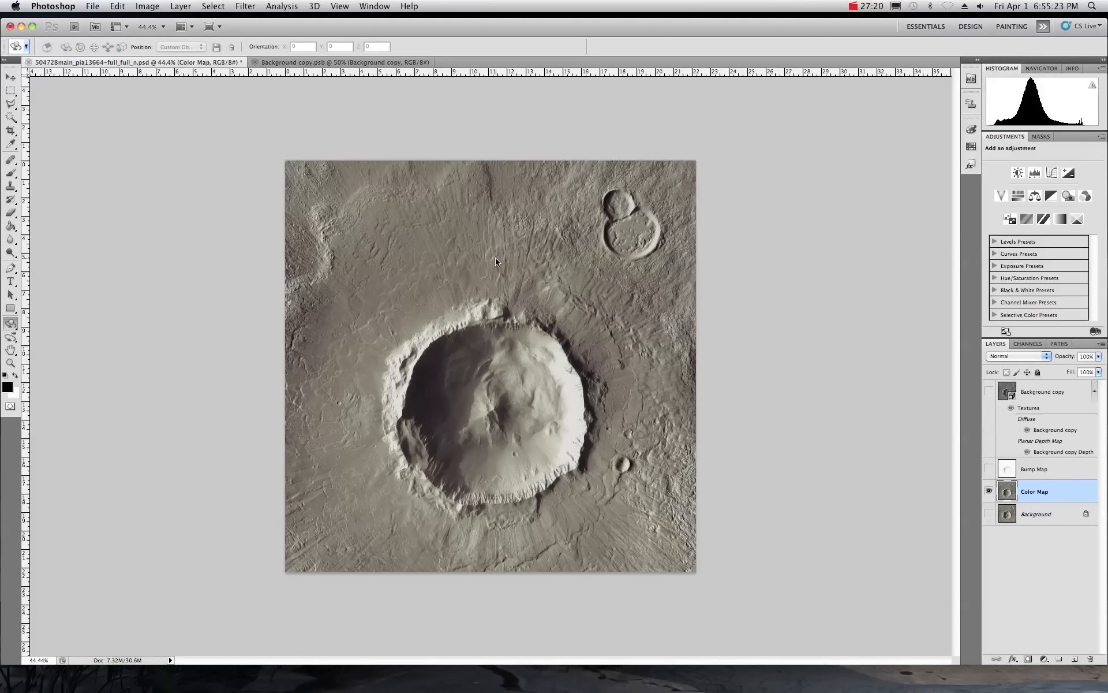
{"action": "left_click", "coordinate": [1073, 452]}
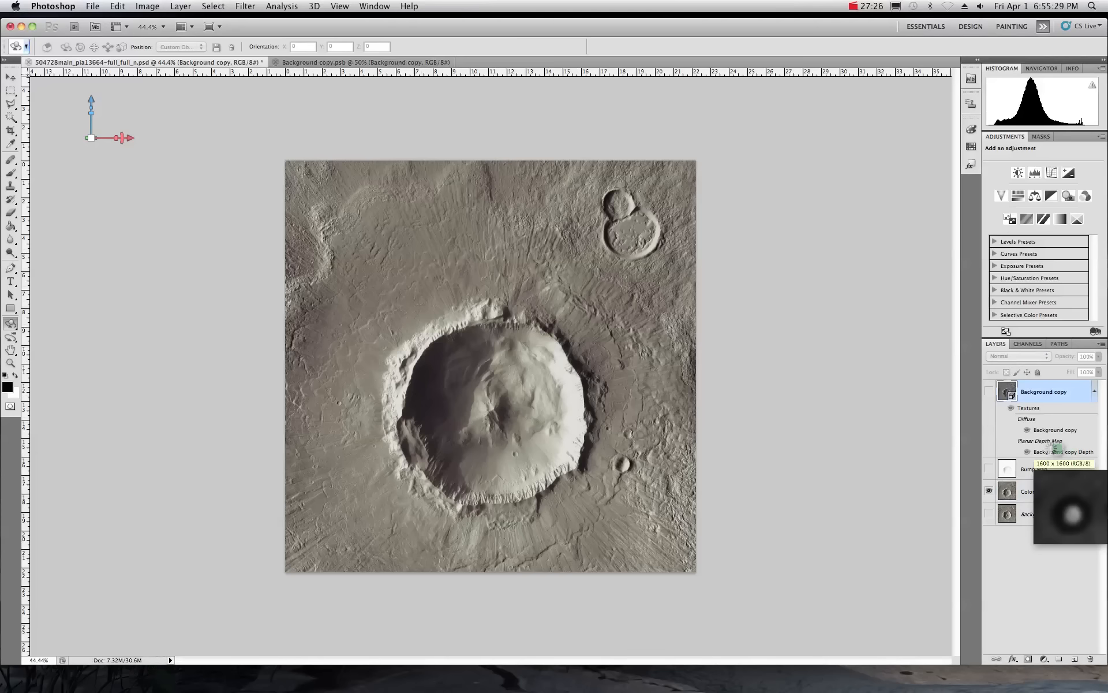
{"action": "left_click", "coordinate": [325, 63]}
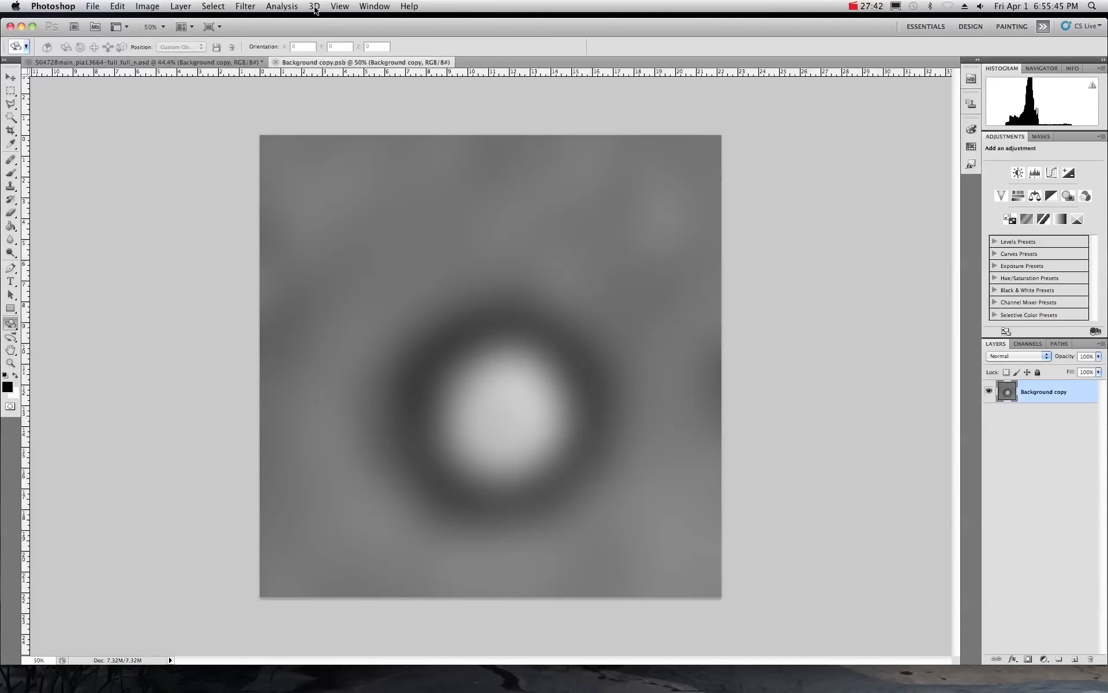
- Apply the basic Blur filter to the grayscale depth map
{"action": "left_click", "coordinate": [253, 7]}
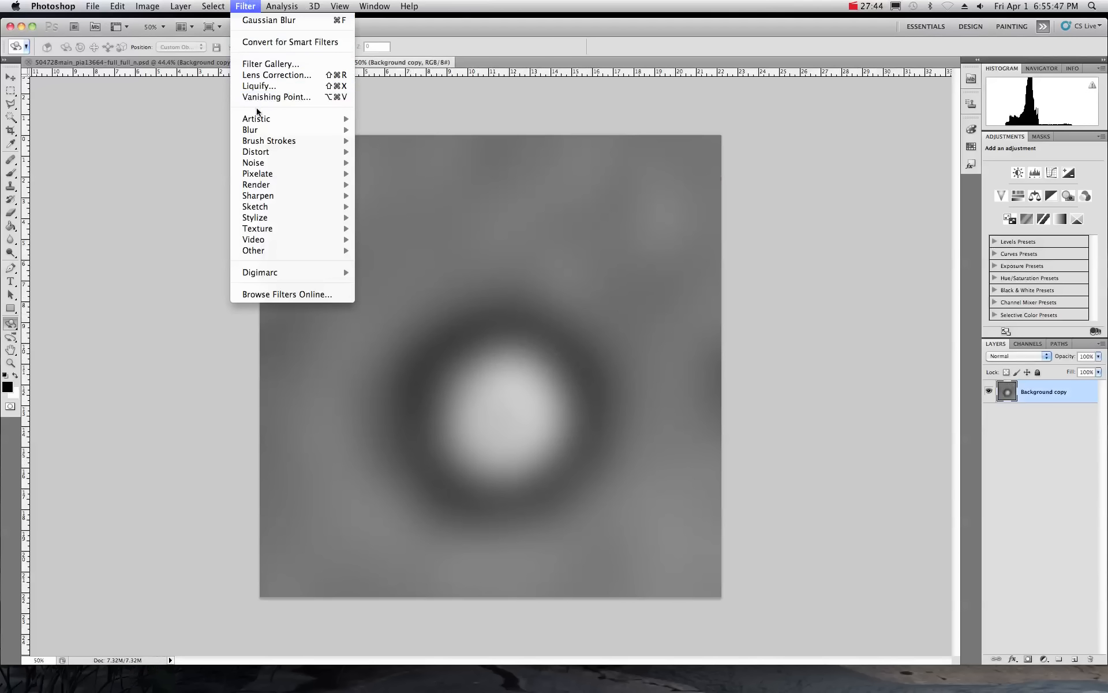
{"action": "mouse_move", "coordinate": [258, 167]}
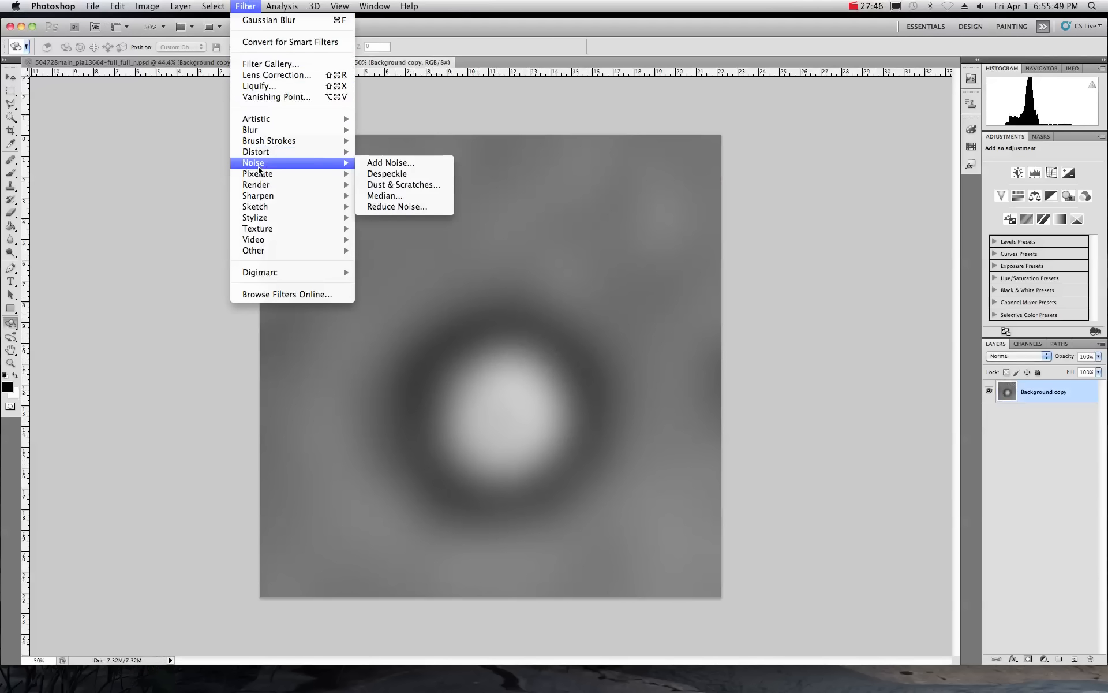
{"action": "mouse_move", "coordinate": [263, 130]}
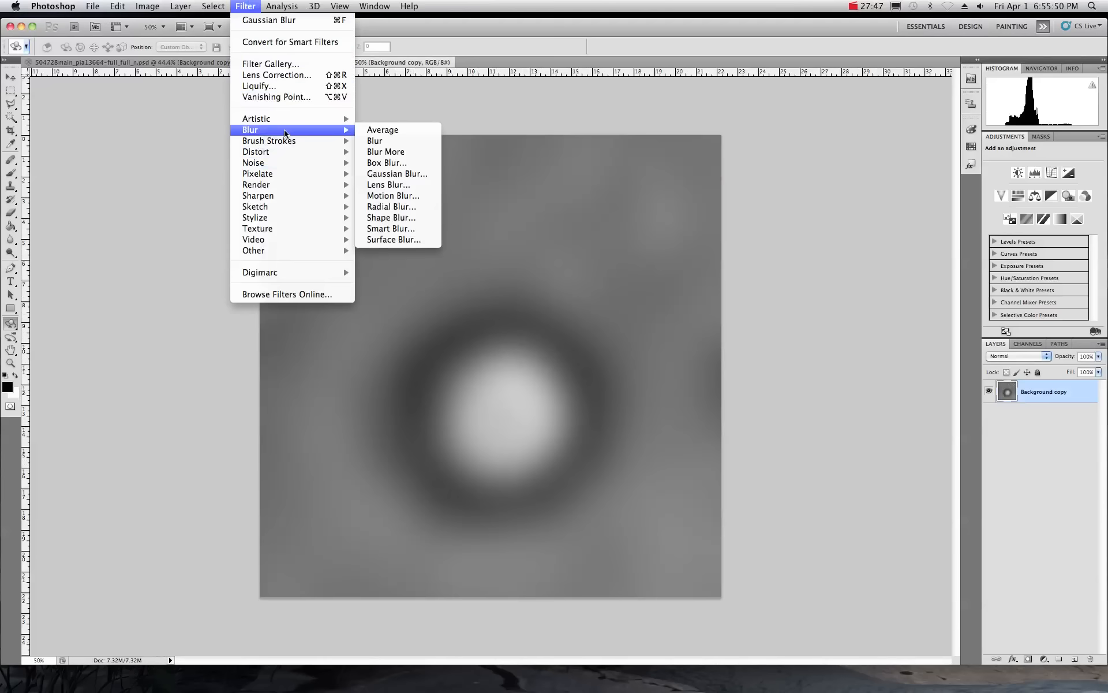
{"action": "left_click", "coordinate": [376, 141]}
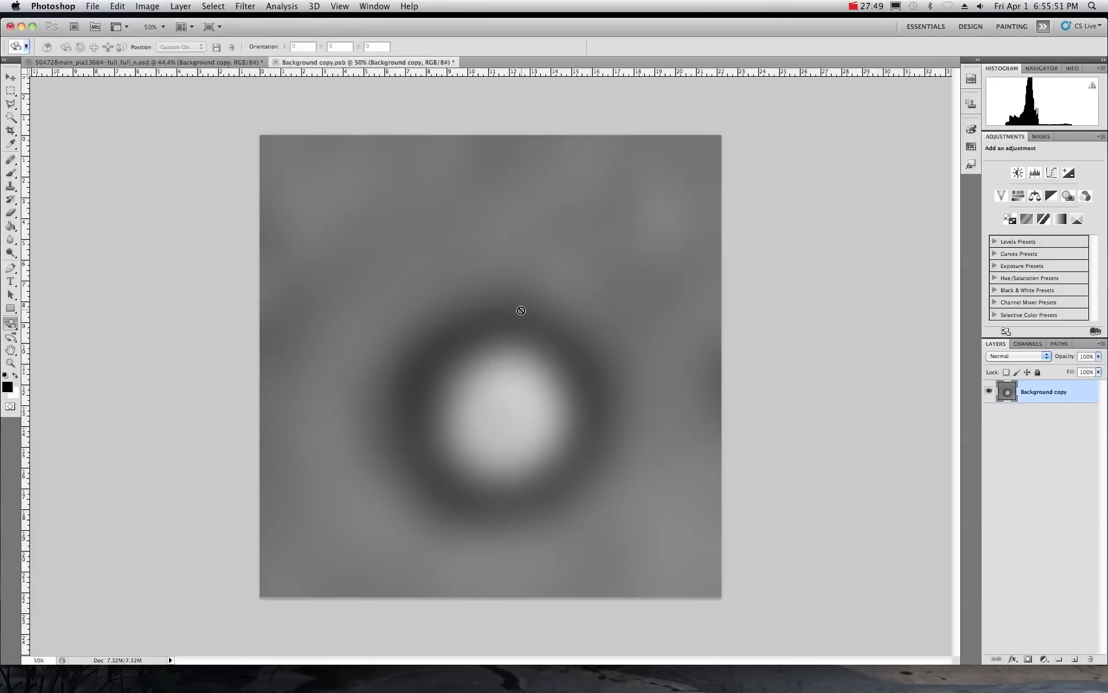
- Soften the depth map further with a Gaussian Blur of 112.7 pixels radius
{"action": "left_click", "coordinate": [245, 6]}
{"action": "mouse_move", "coordinate": [300, 131]}
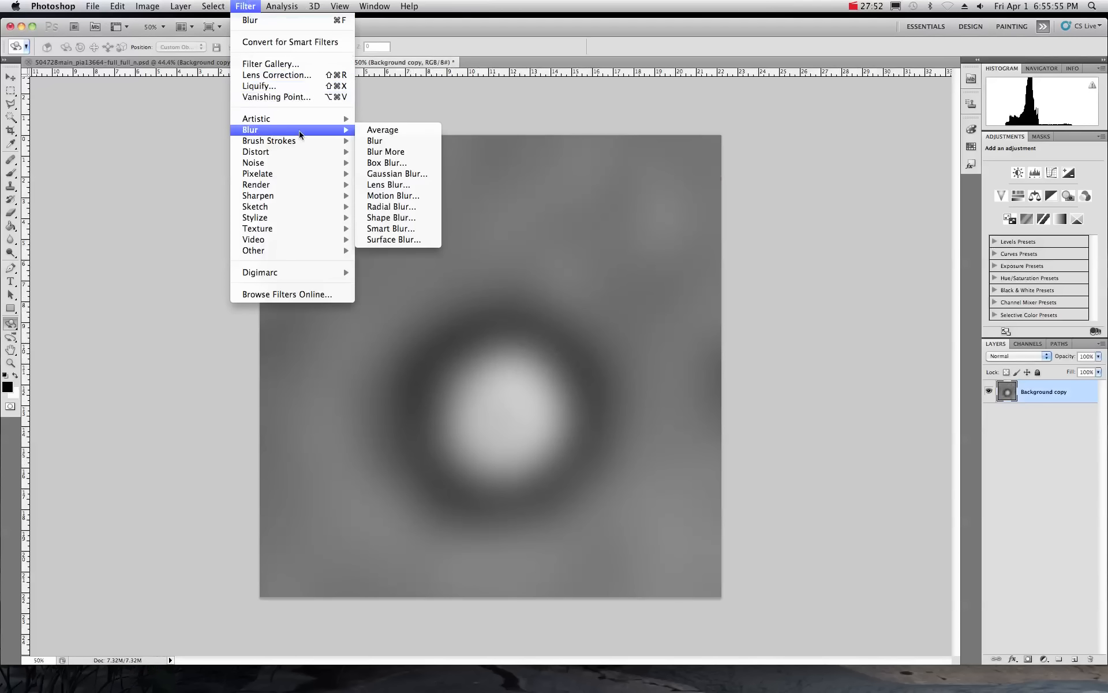
{"action": "left_click", "coordinate": [398, 174]}
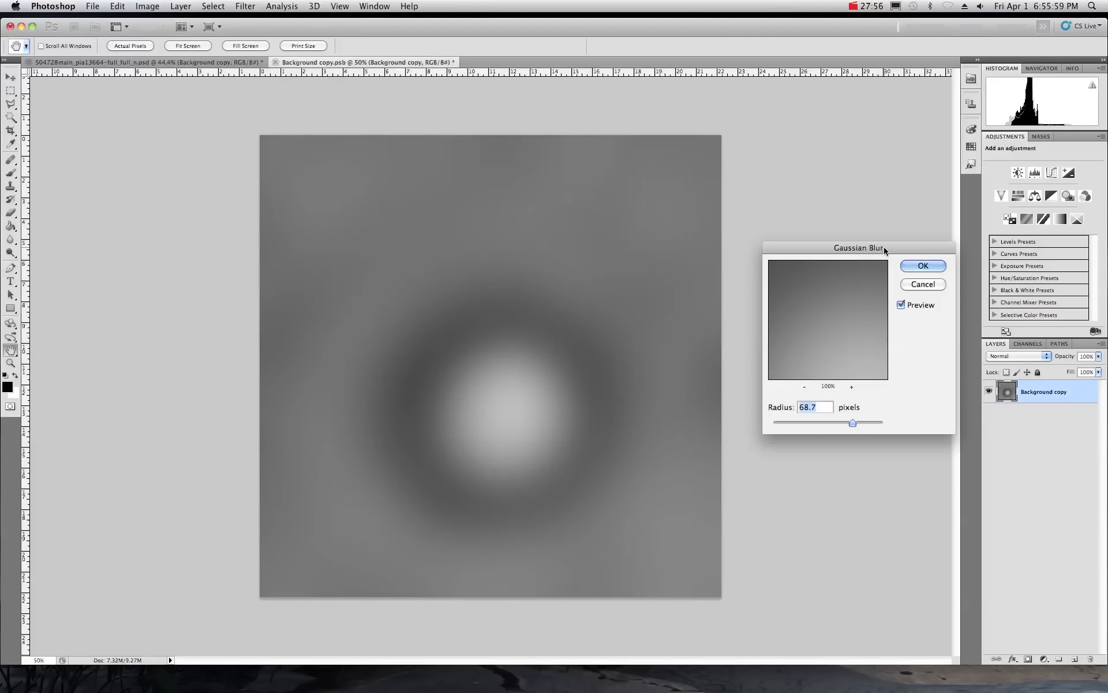
{"action": "left_click_drag", "start_coordinate": [881, 248], "coordinate": [636, 255]}
{"action": "left_click_drag", "start_coordinate": [604, 429], "coordinate": [625, 433]}
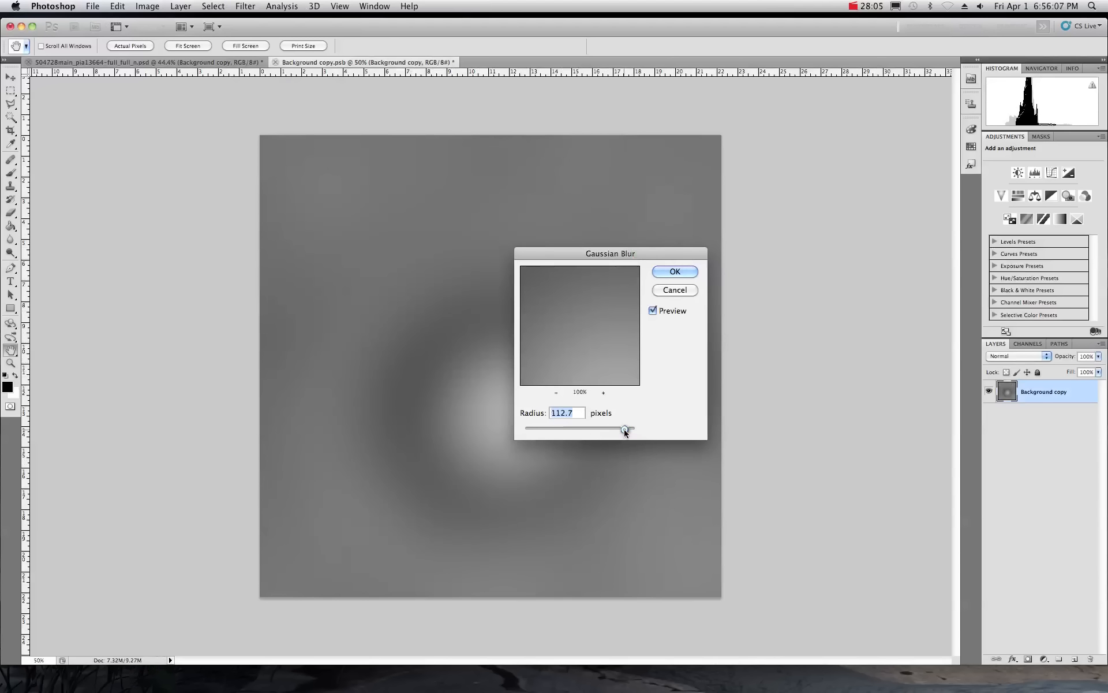
{"action": "left_click", "coordinate": [663, 271]}
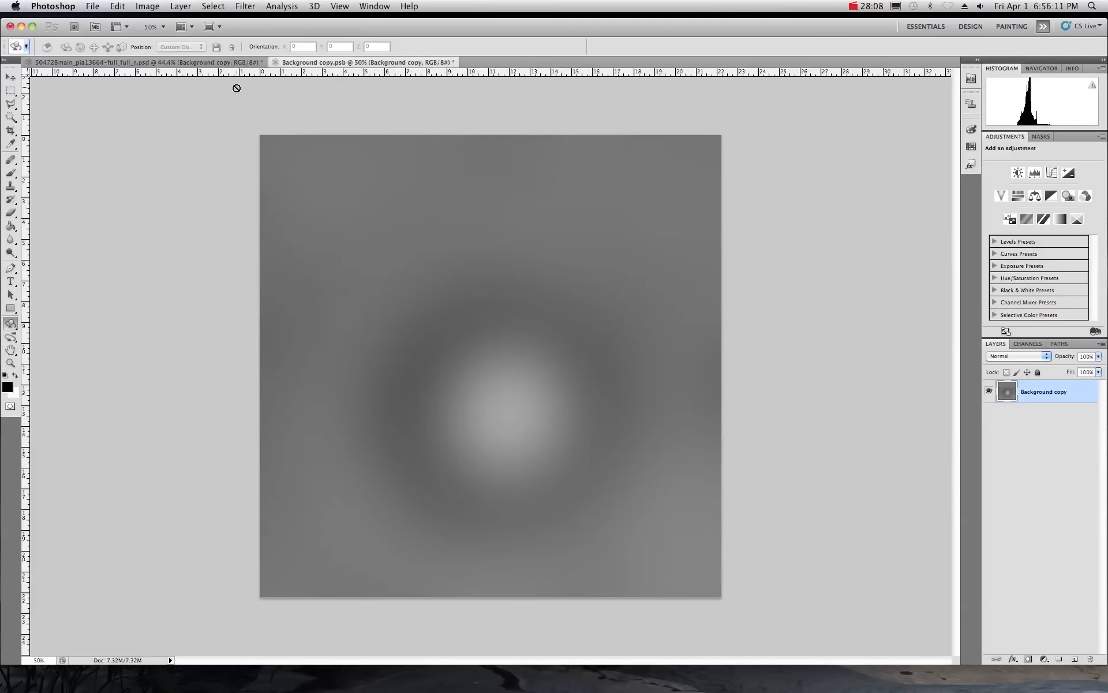
- Return to the crater document, show the Background copy 3D layer tilted into perspective, and hide the Color Map layer
{"action": "left_click", "coordinate": [208, 64]}
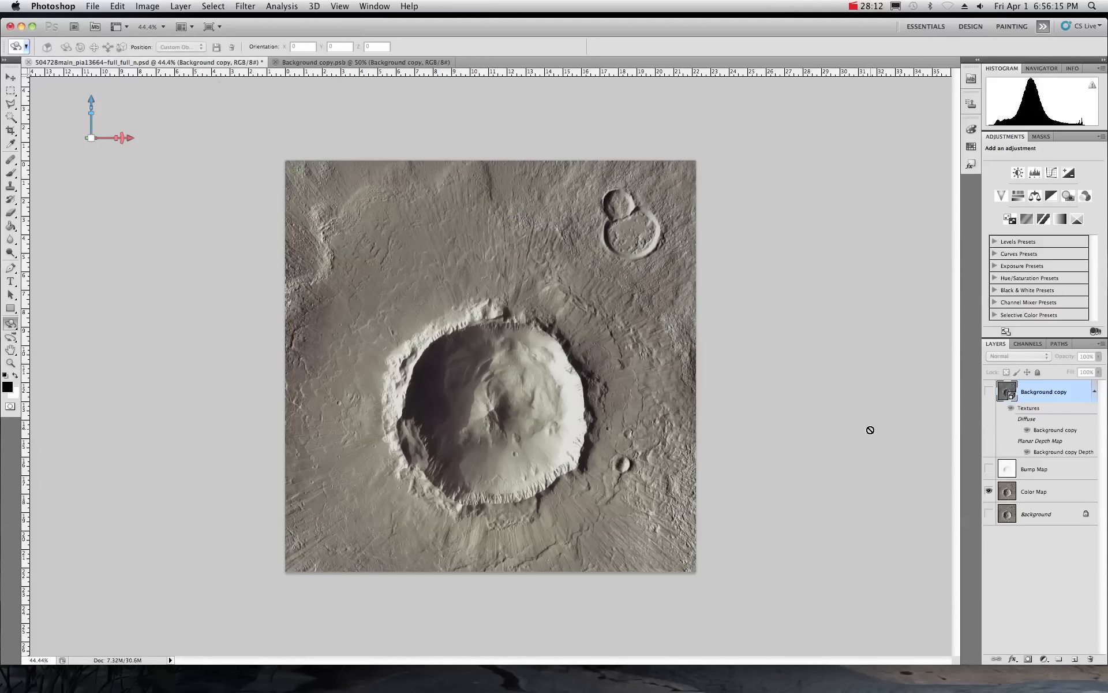
{"action": "left_click", "coordinate": [989, 391]}
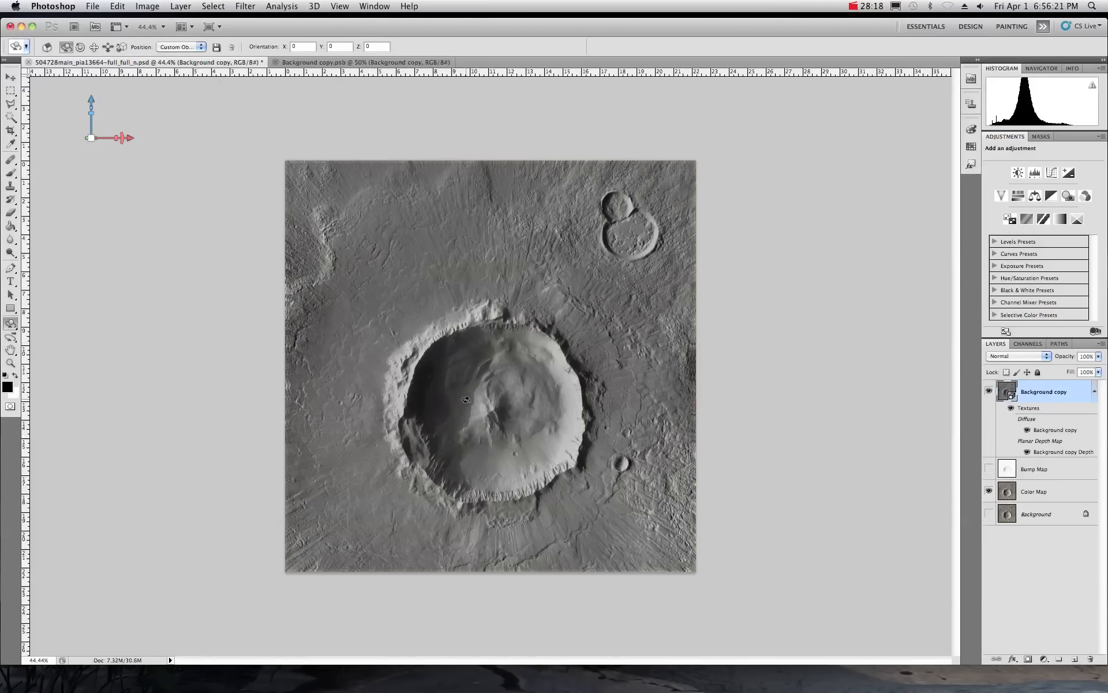
{"action": "left_click_drag", "start_coordinate": [494, 413], "coordinate": [507, 255]}
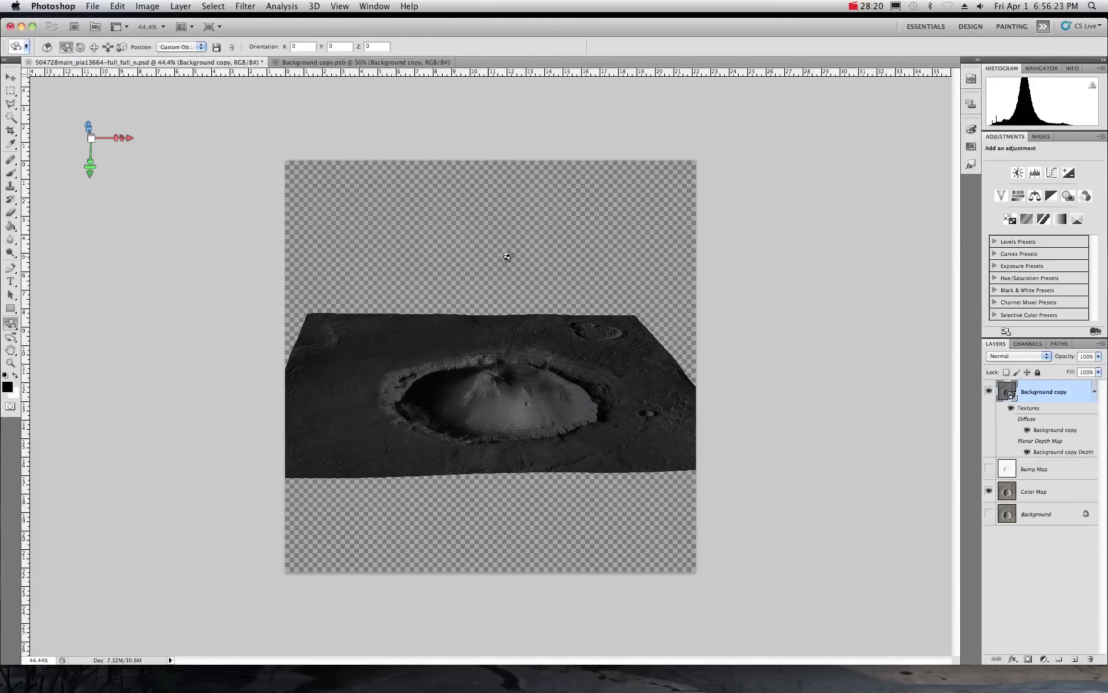
{"action": "left_click_drag", "start_coordinate": [567, 397], "coordinate": [453, 446]}
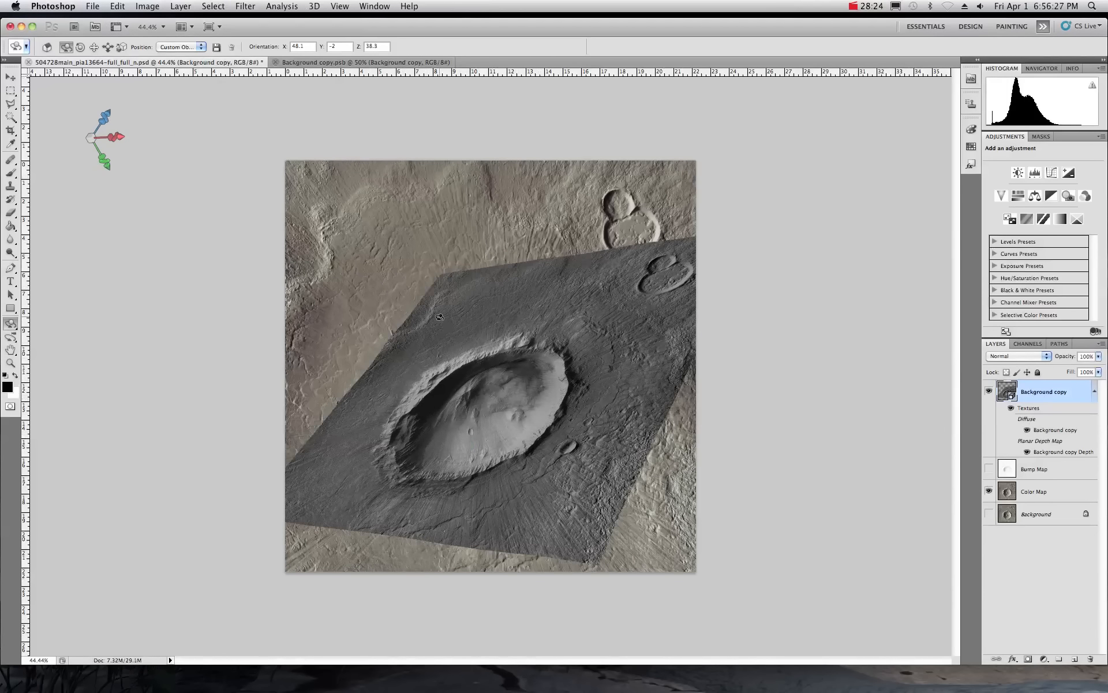
{"action": "left_click", "coordinate": [990, 491]}
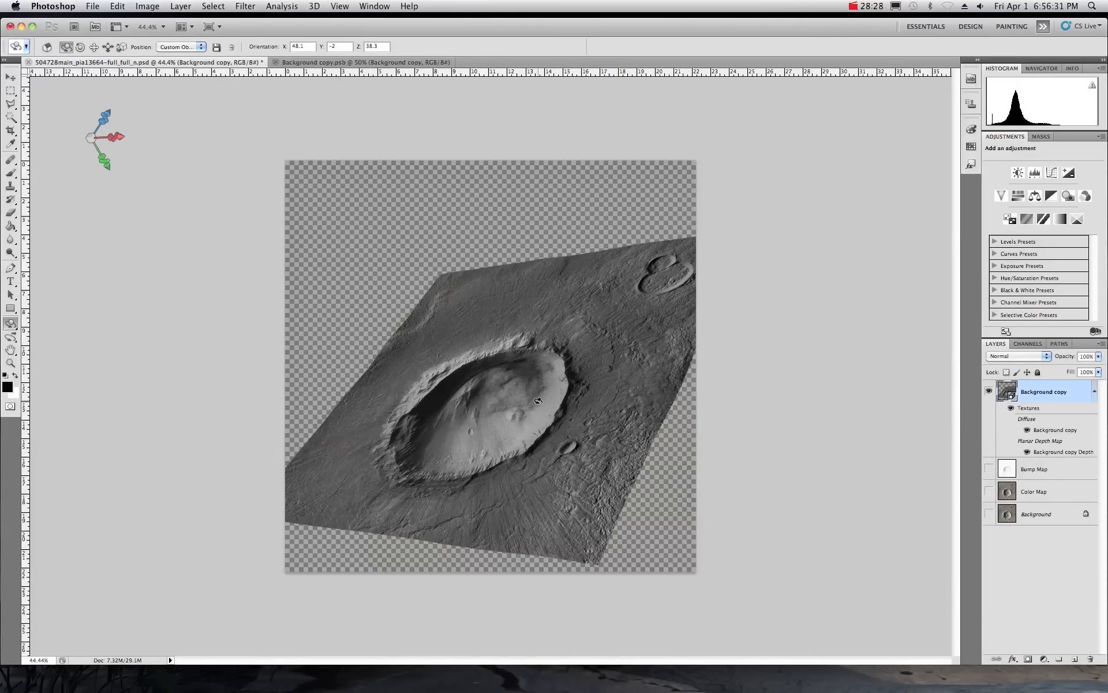
- Rotate the 3D terrain through oblique, overhead and side-on angles to examine the shape produced by the blurred depth map
{"action": "mouse_move", "coordinate": [456, 445]}
{"action": "left_mouse_down"}
{"action": "mouse_move", "coordinate": [519, 448]}
{"action": "mouse_move", "coordinate": [508, 441]}
{"action": "mouse_move", "coordinate": [489, 501]}
{"action": "mouse_move", "coordinate": [452, 339]}
{"action": "mouse_move", "coordinate": [574, 267]}
{"action": "mouse_move", "coordinate": [633, 299]}
{"action": "mouse_move", "coordinate": [648, 366]}
{"action": "mouse_move", "coordinate": [624, 420]}
{"action": "mouse_move", "coordinate": [462, 463]}
{"action": "left_mouse_up"}
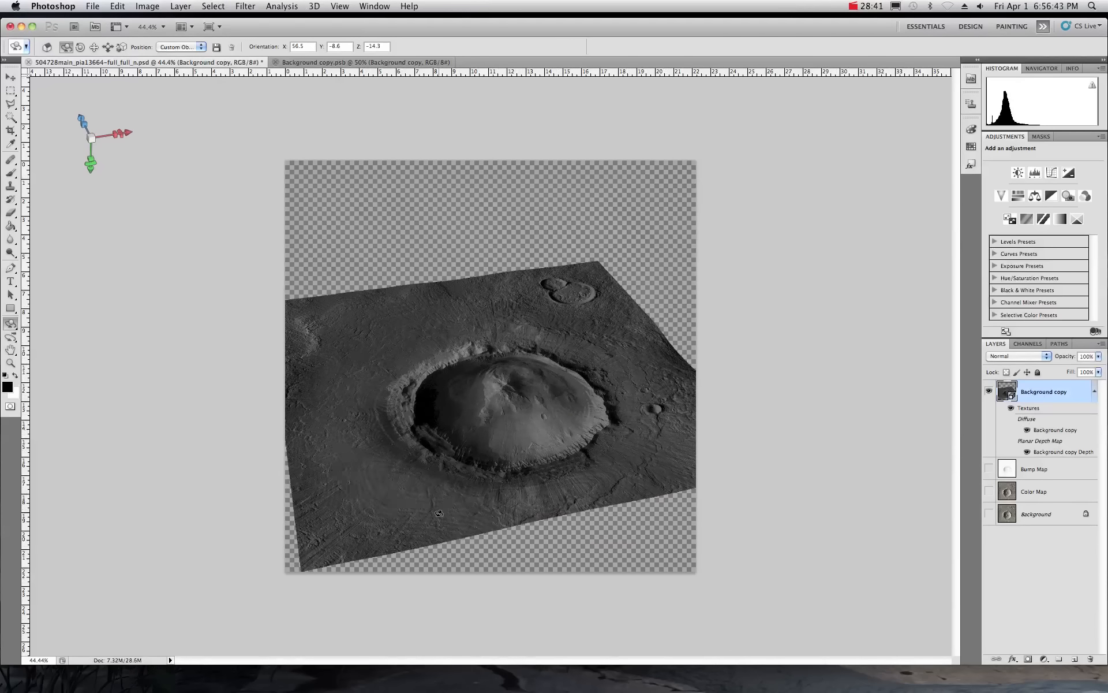
{"action": "left_click_drag", "start_coordinate": [408, 496], "coordinate": [376, 507]}
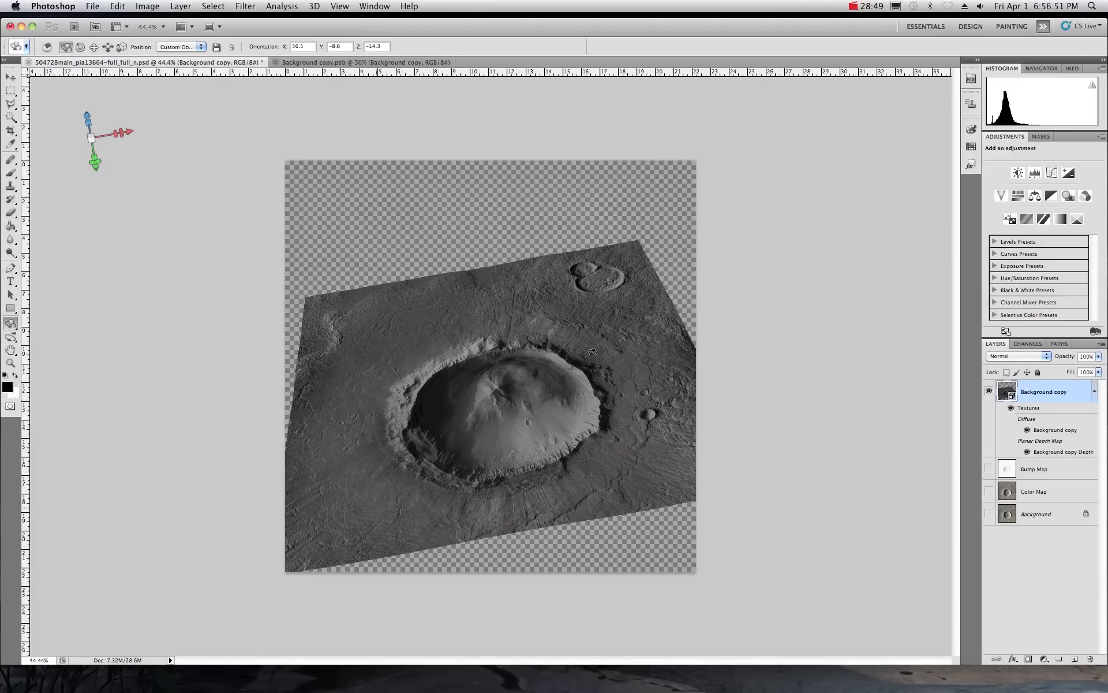
{"action": "left_click_drag", "start_coordinate": [592, 351], "coordinate": [562, 317]}
{"action": "left_click_drag", "start_coordinate": [485, 411], "coordinate": [587, 370]}
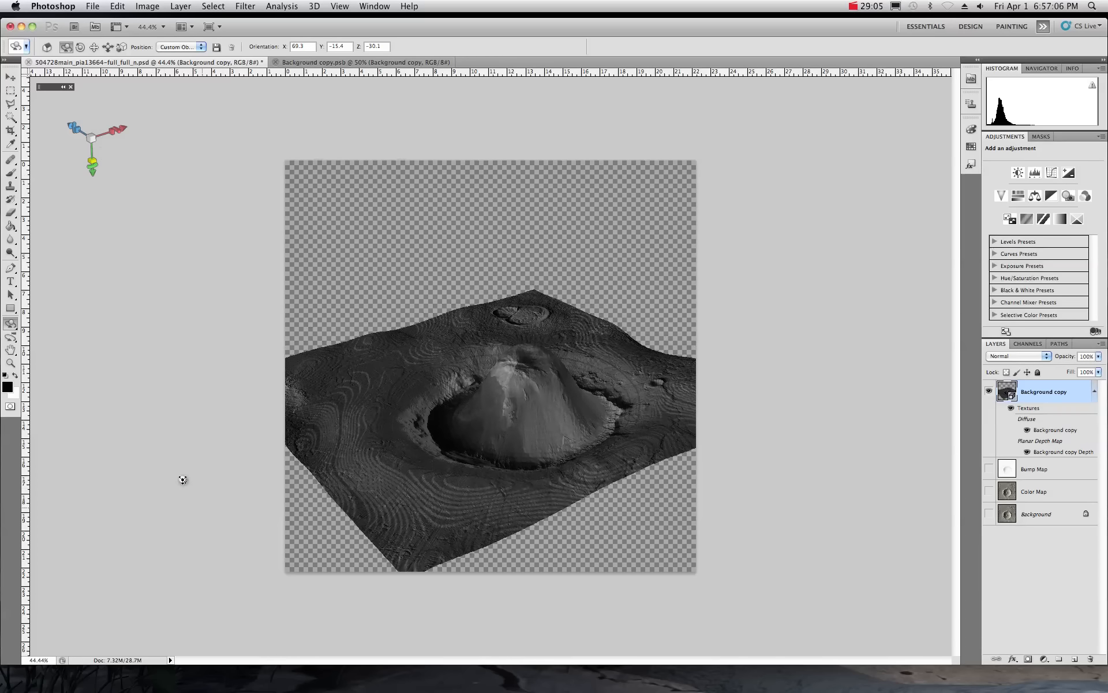
{"action": "left_click_drag", "start_coordinate": [437, 448], "coordinate": [499, 478]}
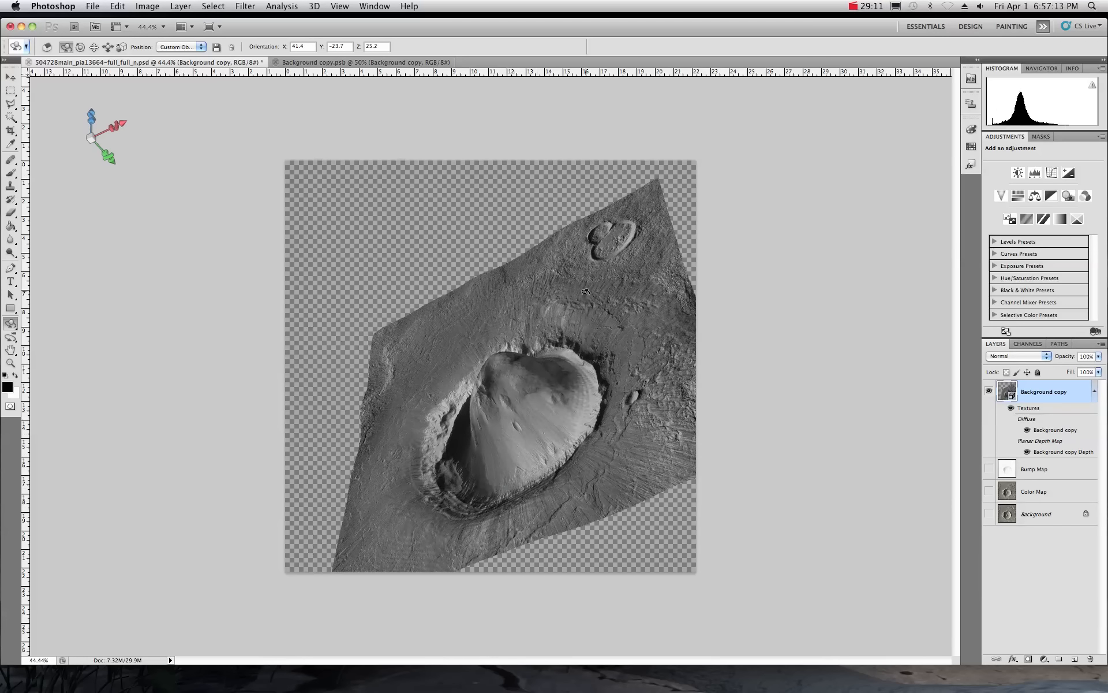
{"action": "left_click_drag", "start_coordinate": [586, 333], "coordinate": [615, 376]}
{"action": "left_click_drag", "start_coordinate": [453, 312], "coordinate": [503, 309]}
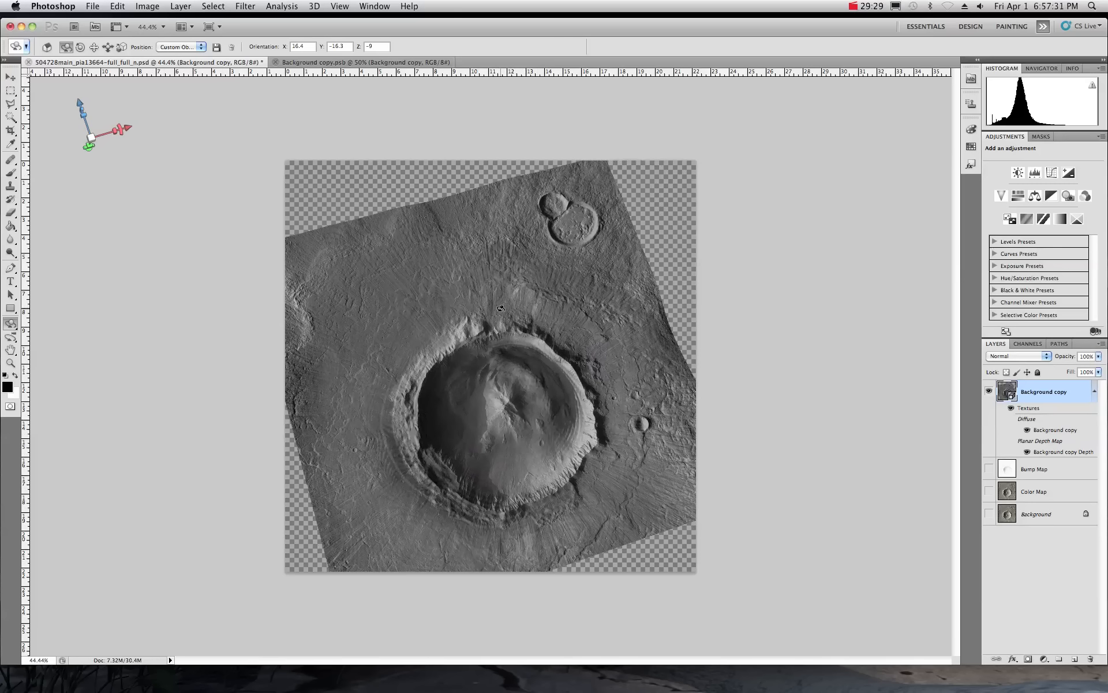
{"action": "left_click_drag", "start_coordinate": [483, 411], "coordinate": [453, 287]}
{"action": "left_click_drag", "start_coordinate": [536, 410], "coordinate": [623, 378]}
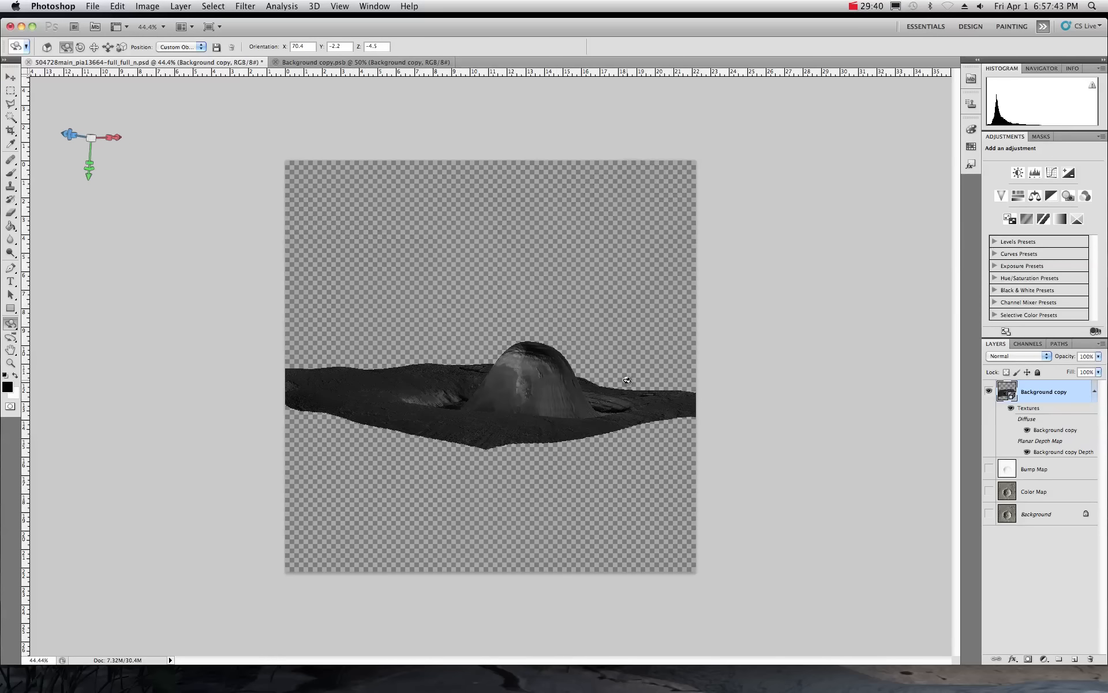
{"action": "left_click_drag", "start_coordinate": [430, 381], "coordinate": [398, 406]}
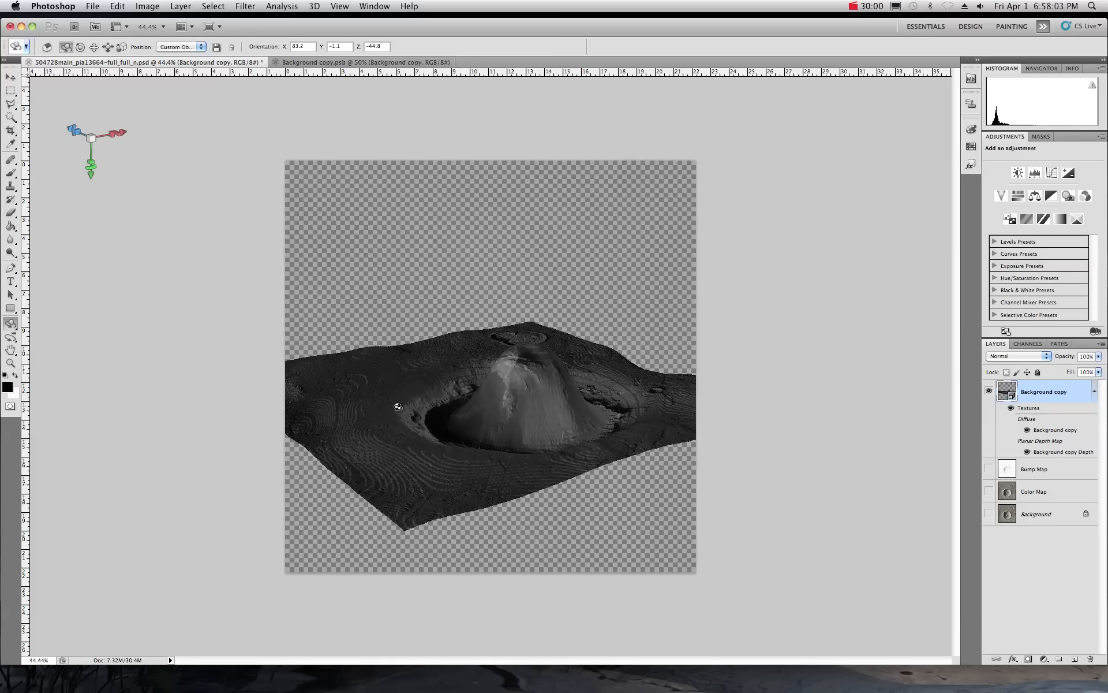
{"action": "left_click", "coordinate": [854, 8]}
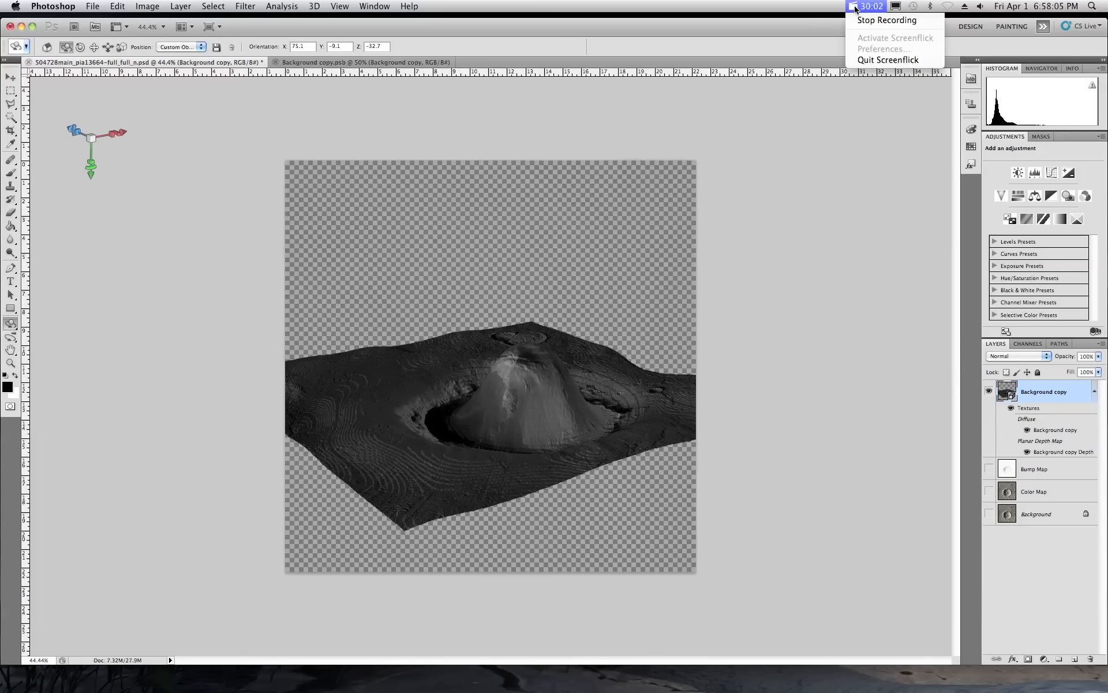